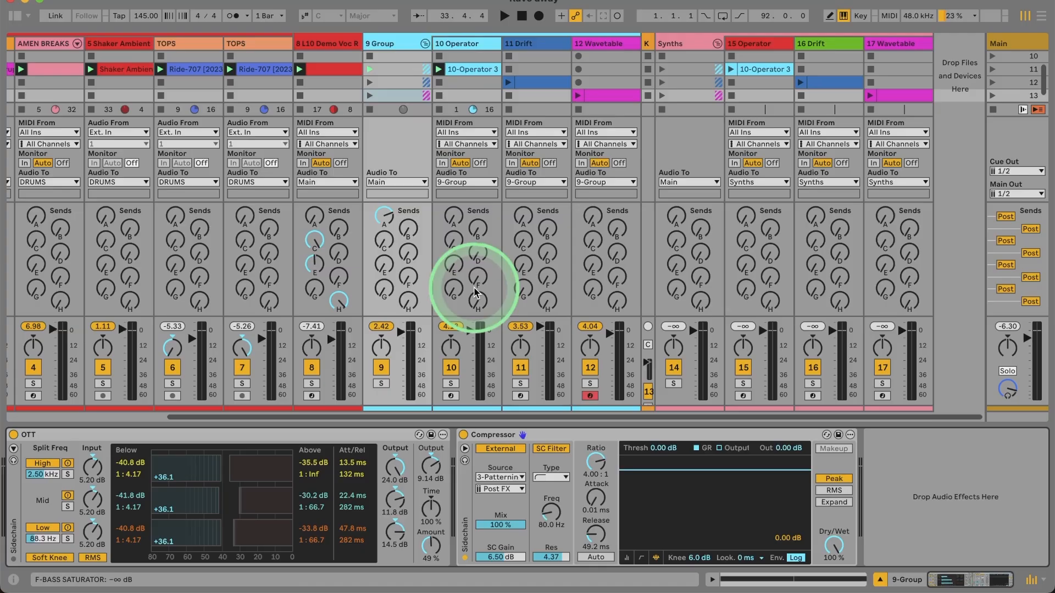
Play the DRUMS group's clips, audition the three clip rows of 9 Group in turn, and stop playback.
scroll(106, 69, left, 5)
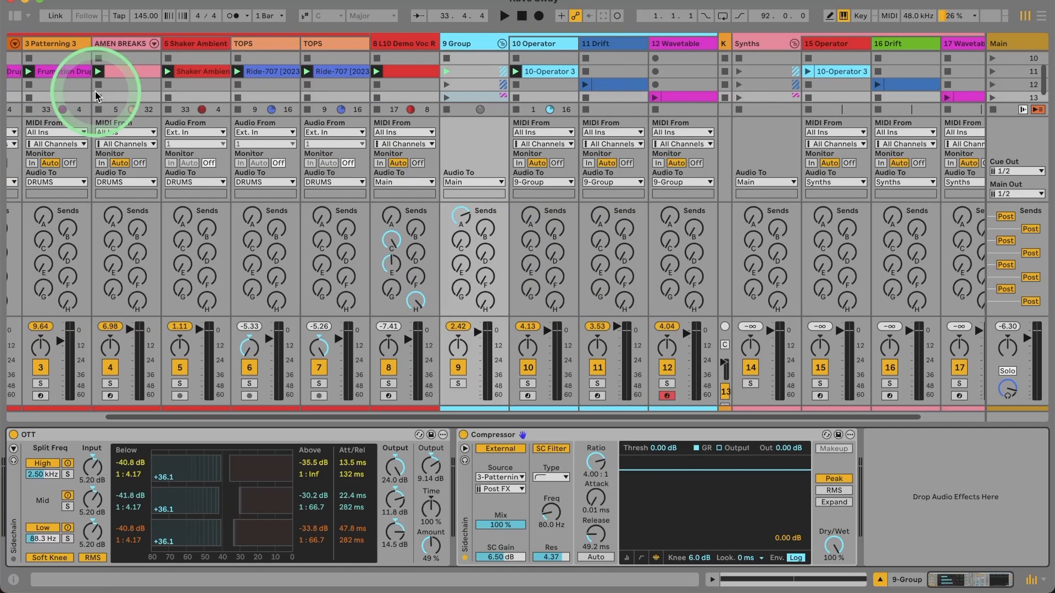
click(12, 70)
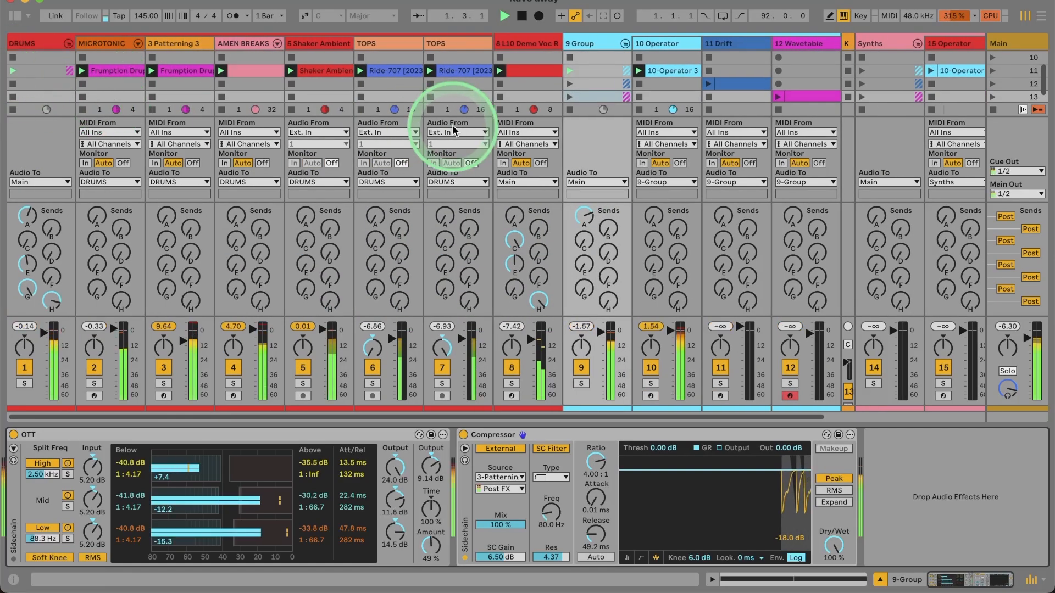
scroll(574, 64, right, 3)
scroll(574, 63, right, 5)
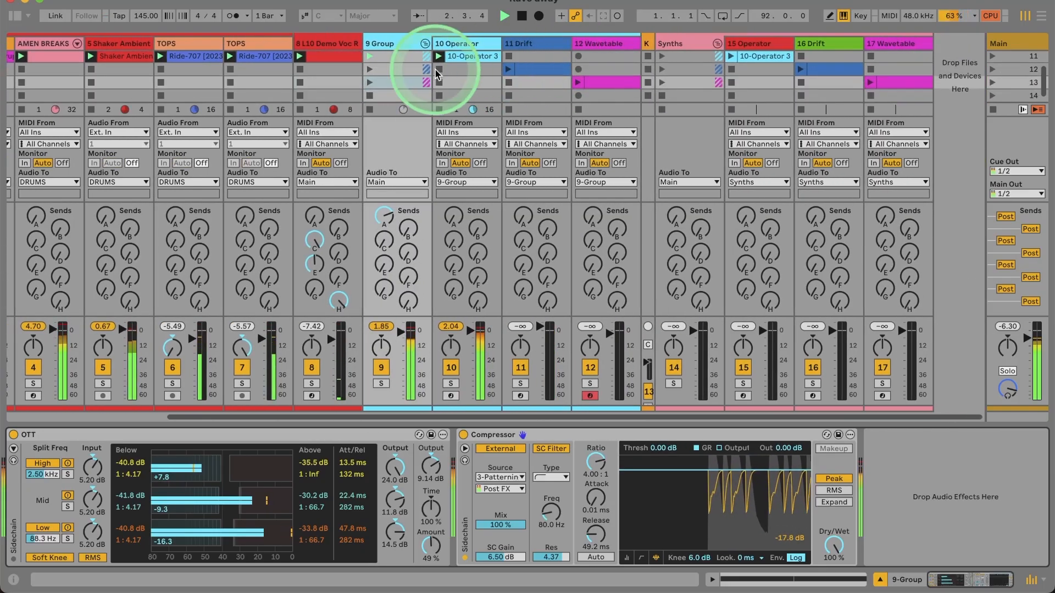
click(369, 69)
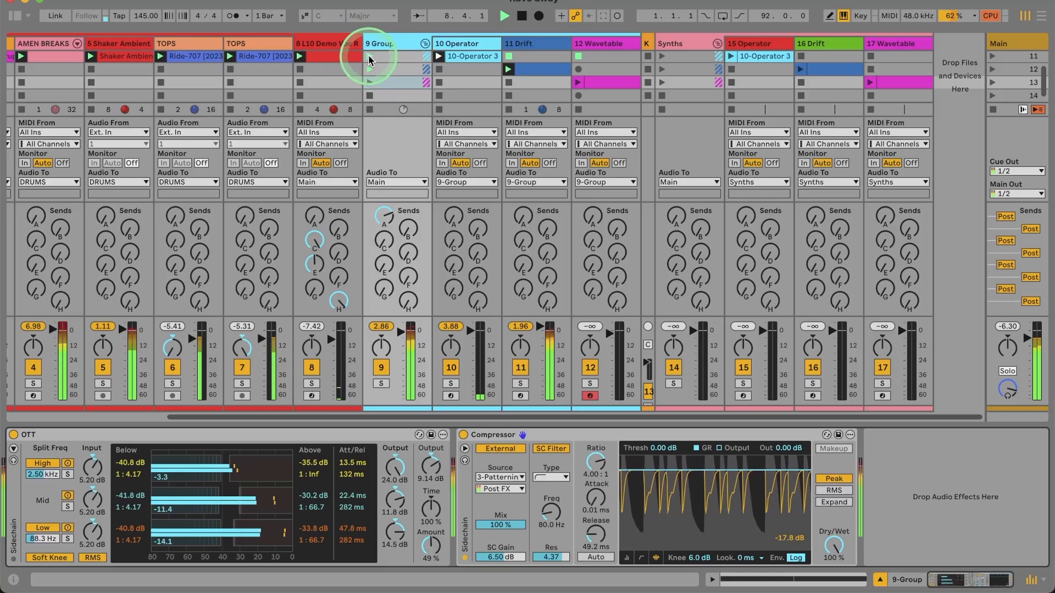
click(370, 82)
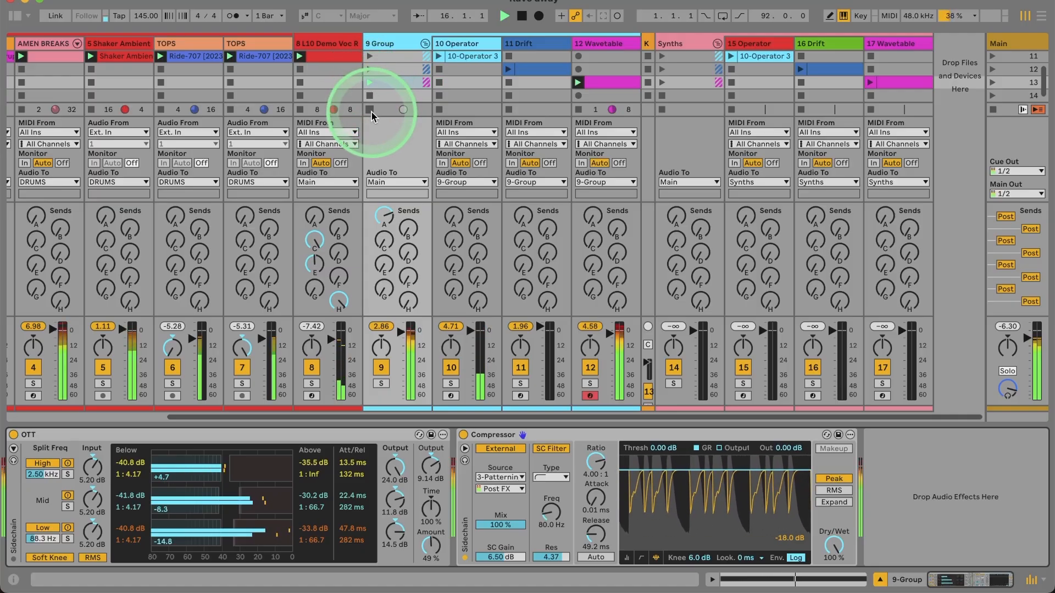
key(space)
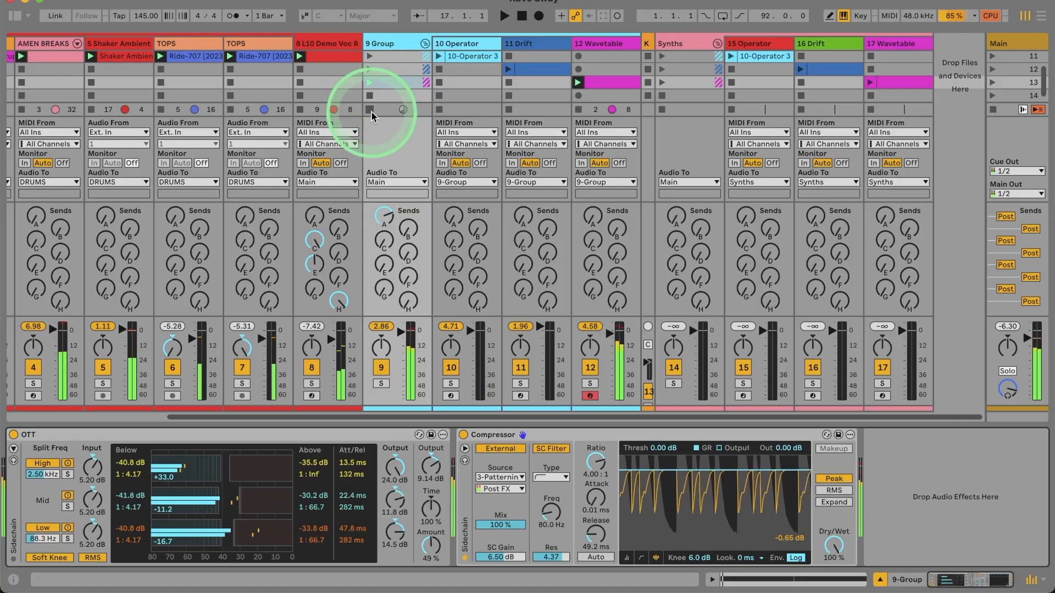
Inspect the Operator, Drift and Wavetable devices inside 9 Group and stop the 12 Wavetable track's clip.
click(457, 46)
click(524, 43)
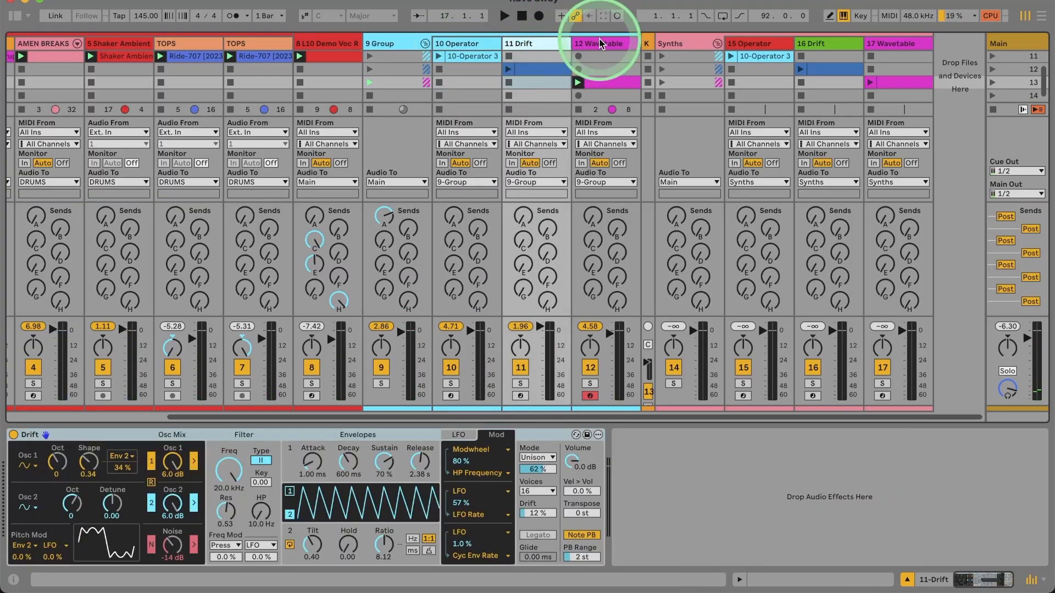
click(602, 43)
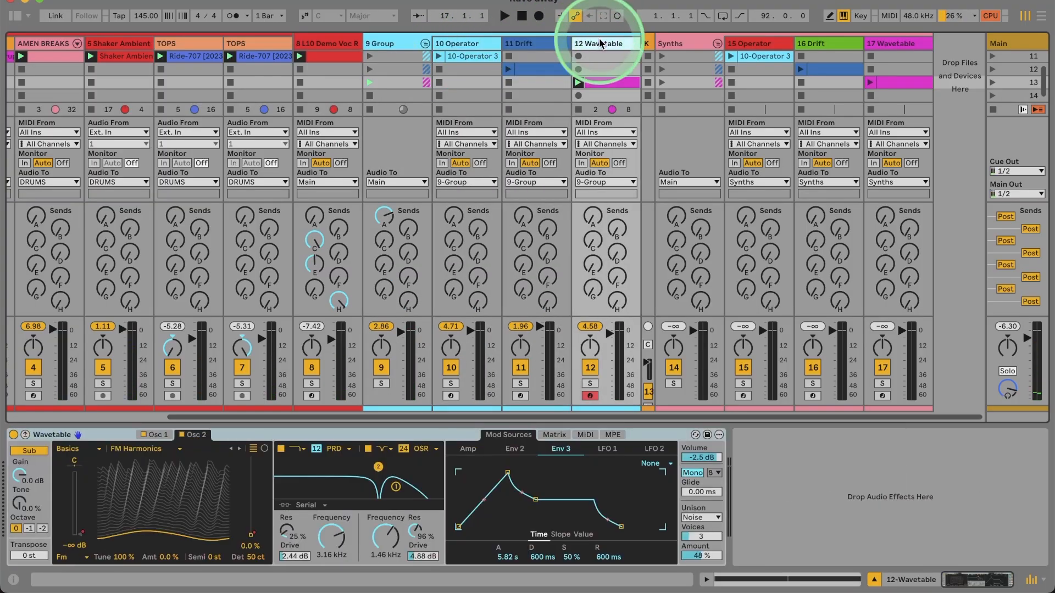
click(466, 46)
click(403, 109)
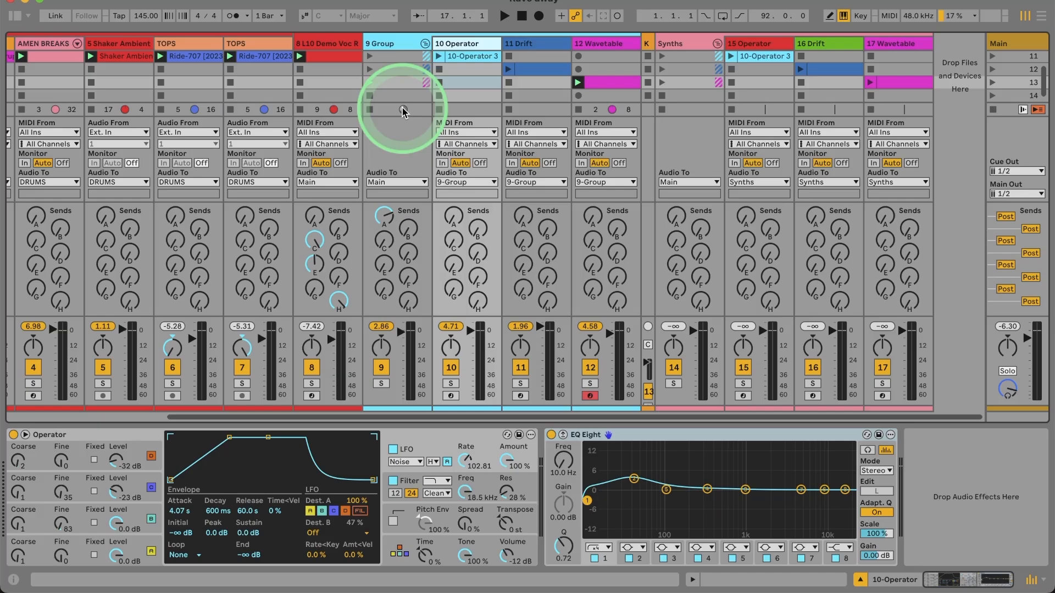
click(580, 112)
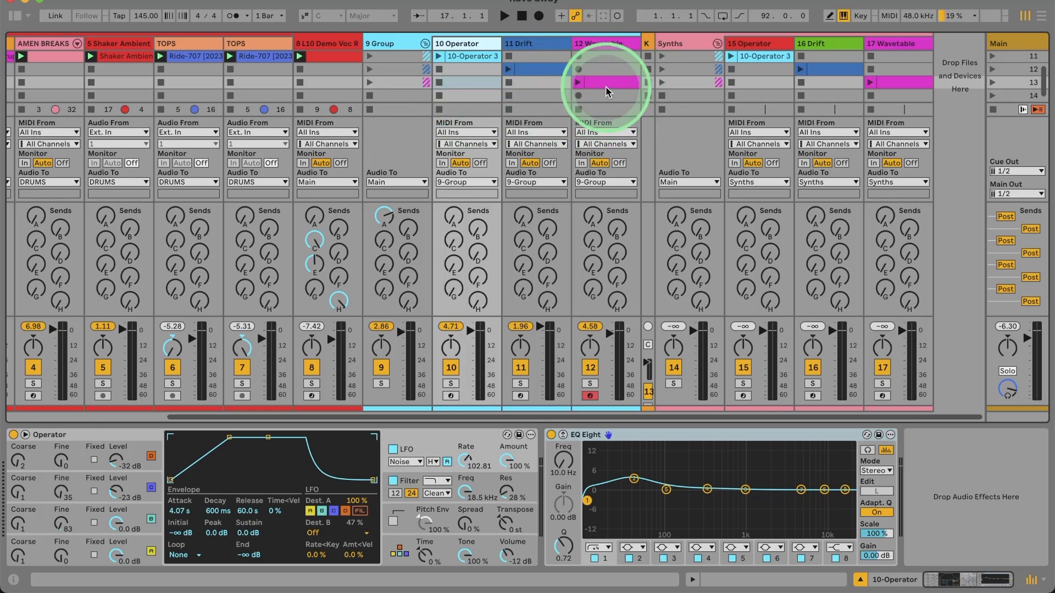
Delete the 9 Group track together with its Operator, Drift and Wavetable tracks.
click(389, 44)
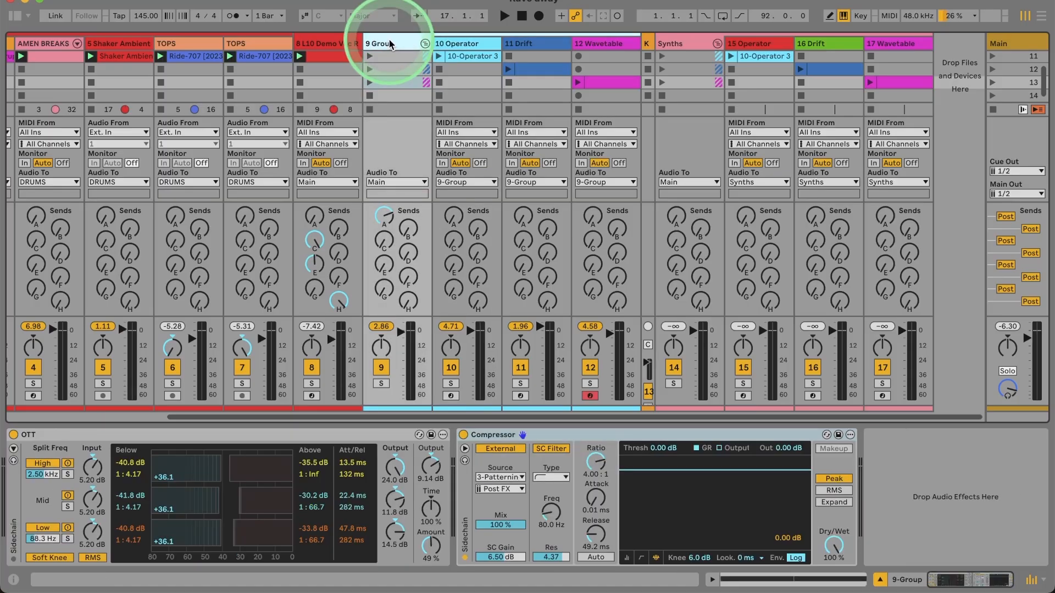
right_click(390, 44)
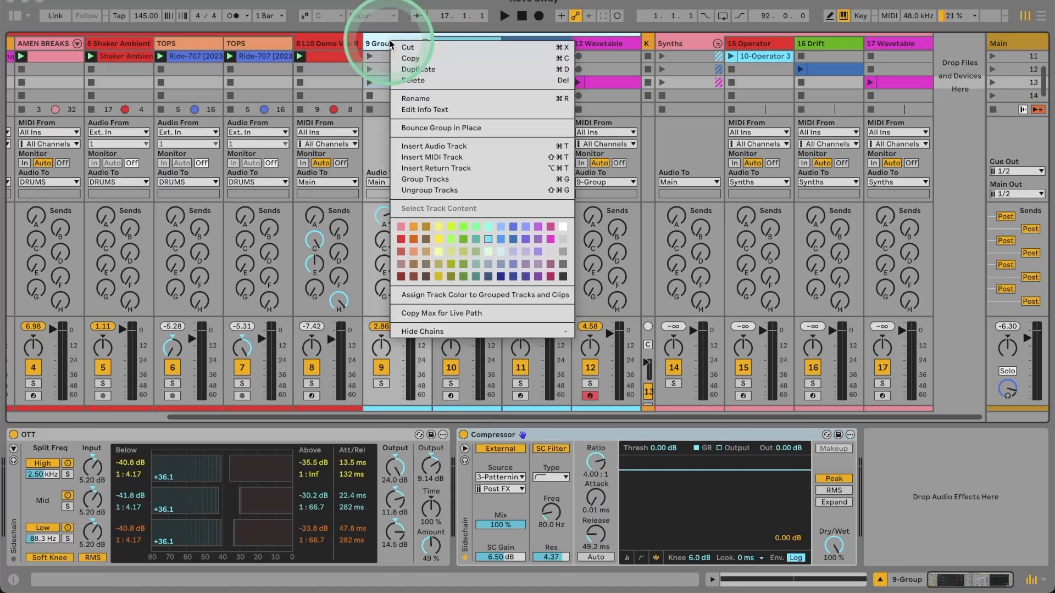
click(419, 81)
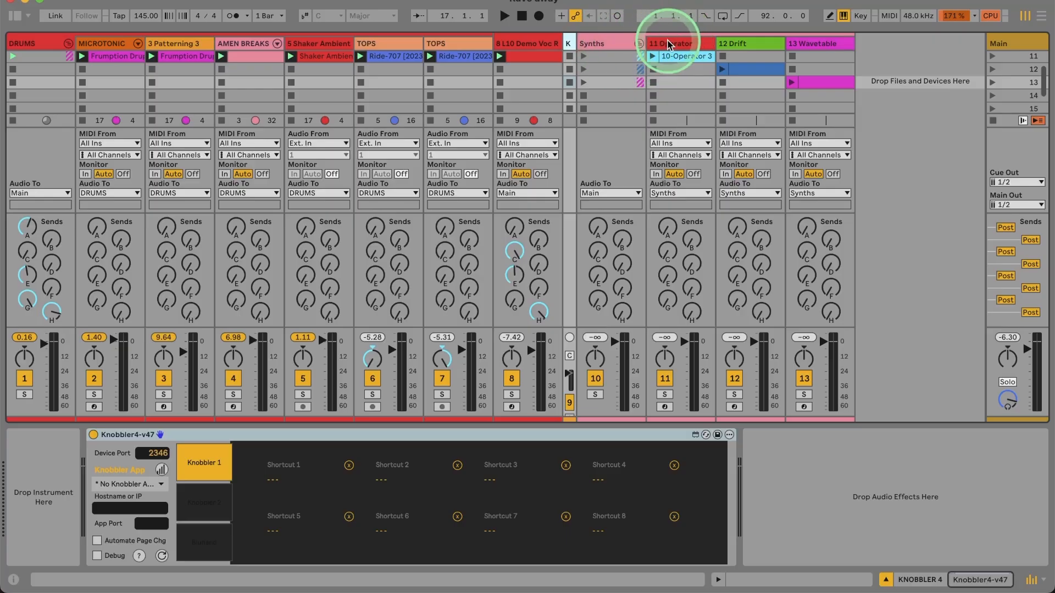
Inspect the devices on the Synths group and on its 11 Operator track.
click(670, 44)
click(601, 41)
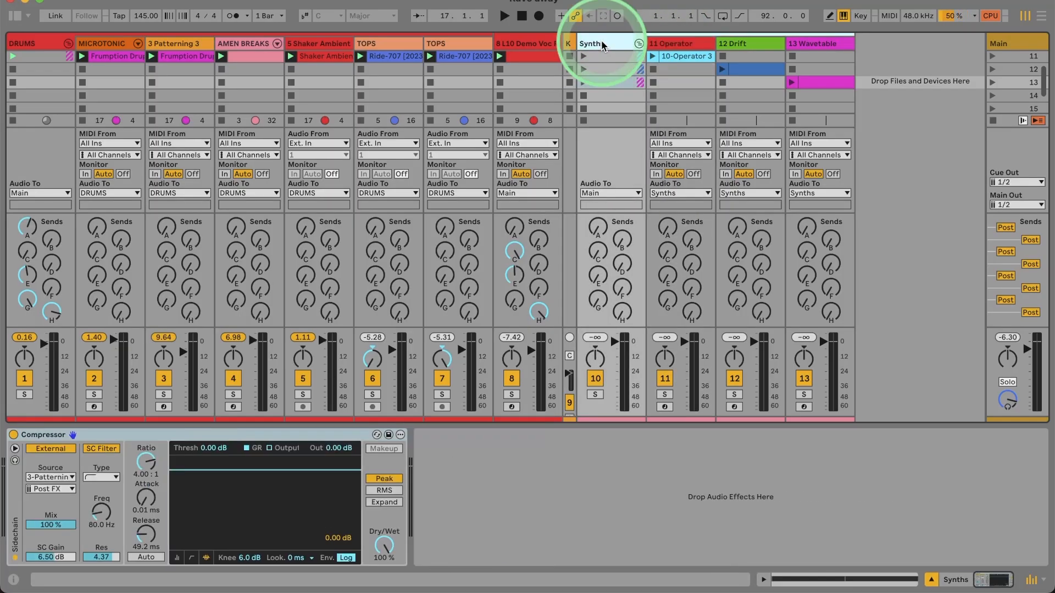
click(674, 42)
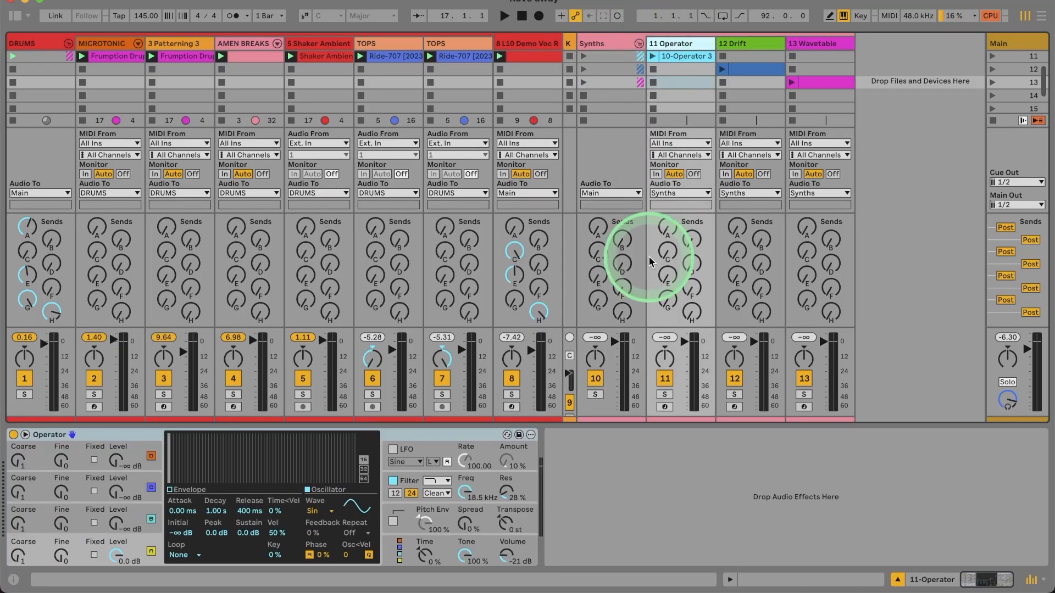
Examine the note and the Pitch Bend envelope of the 10-Operator 3 clip and return to the track's Operator device.
double_click(673, 56)
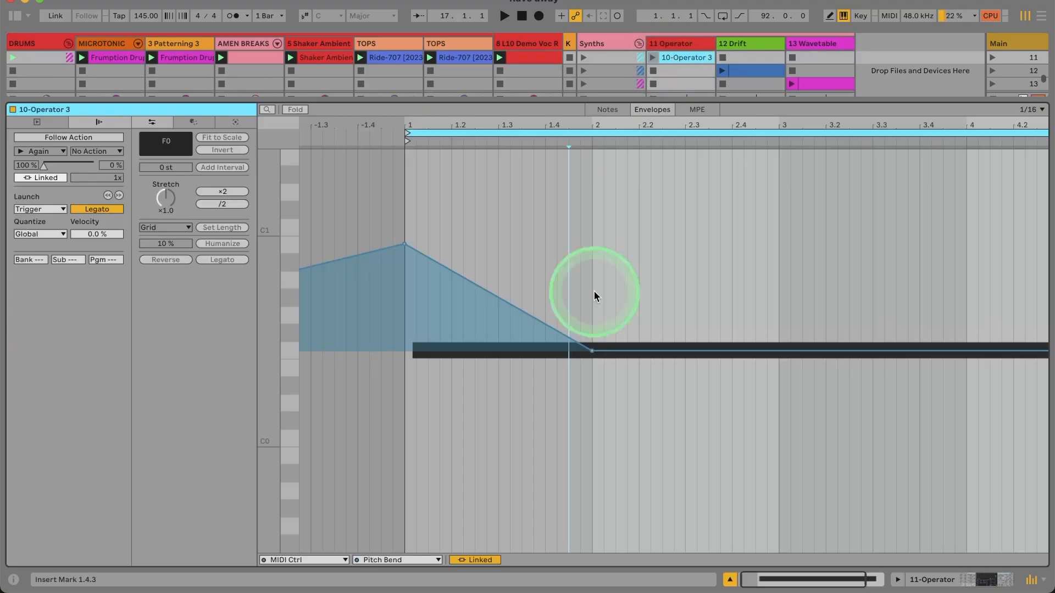
click(608, 110)
click(427, 344)
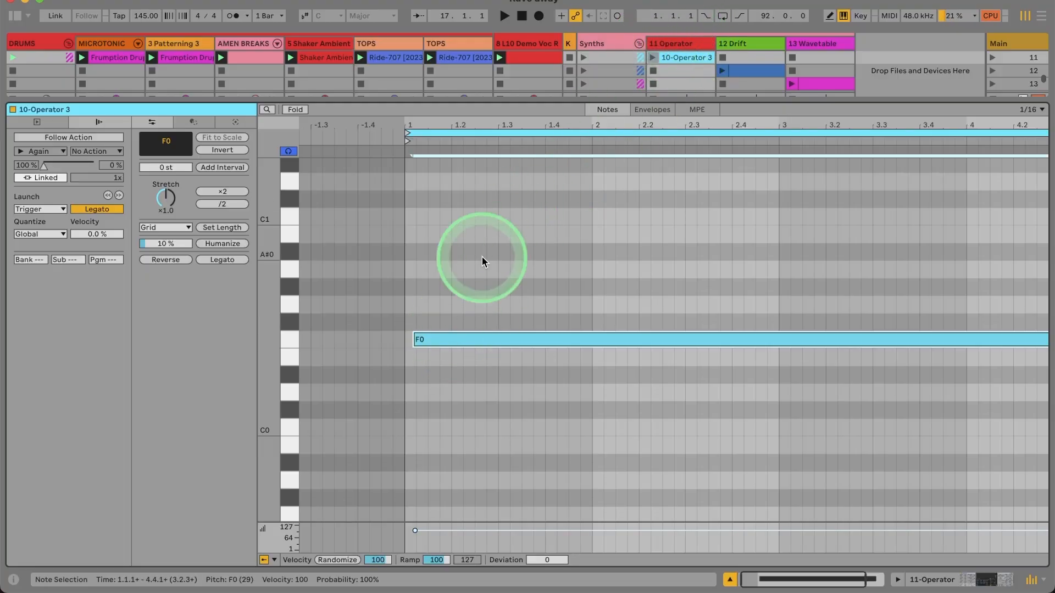
click(652, 109)
mouse_move(403, 245)
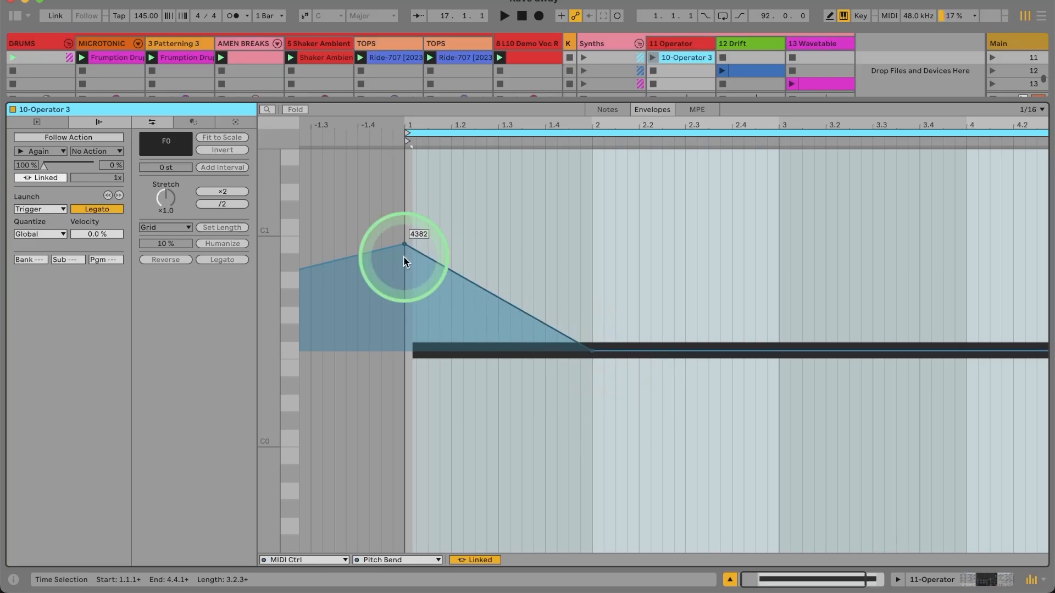
click(925, 581)
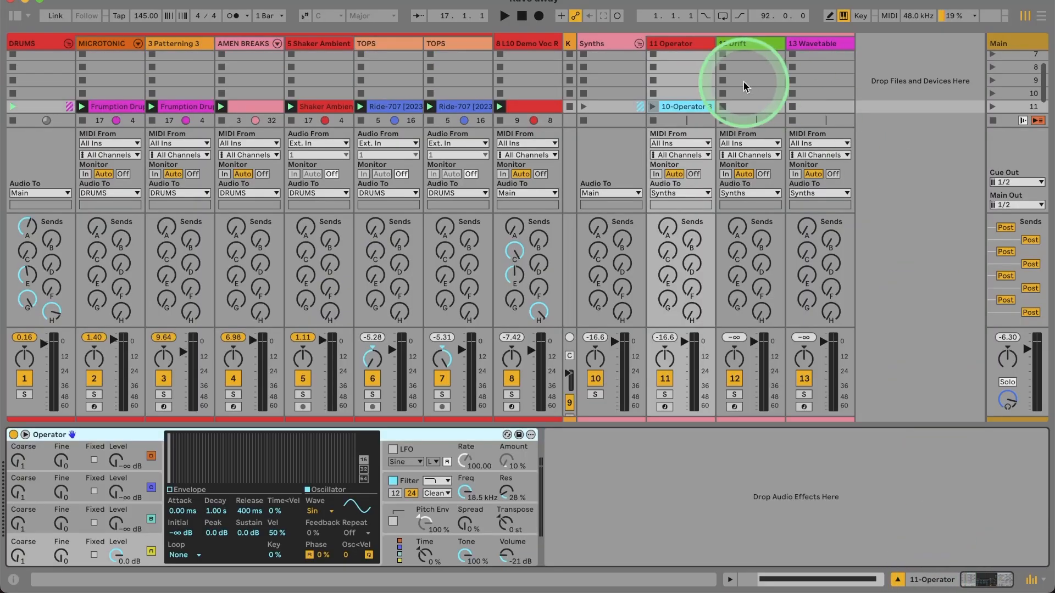
Launch the 10-Operator 3 clip, solo the 11 Operator track and set Operator's volume to about -8.4 dB.
click(652, 106)
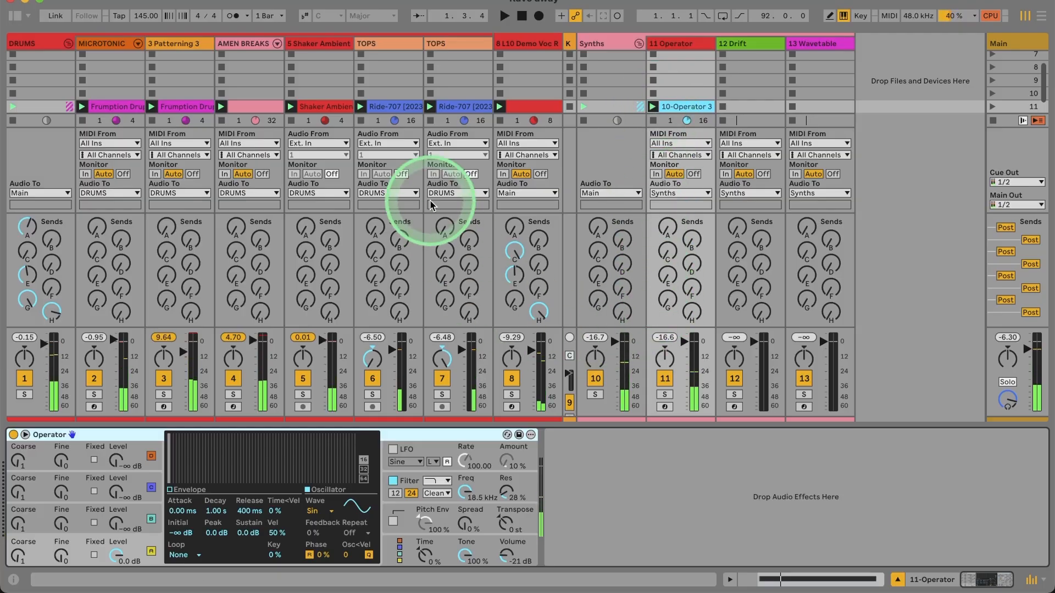
click(664, 395)
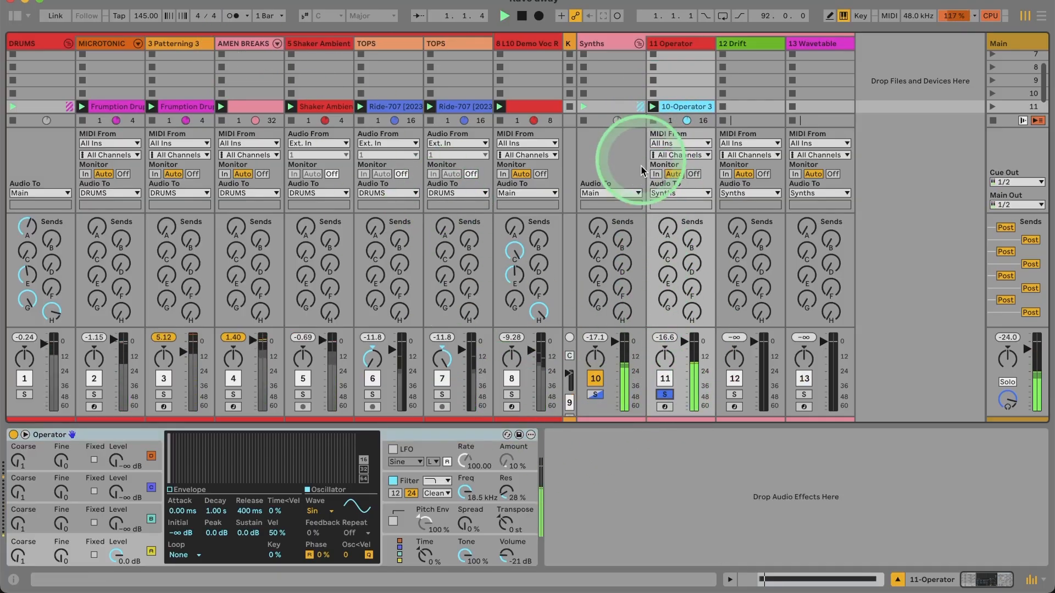
drag(506, 556, 511, 563)
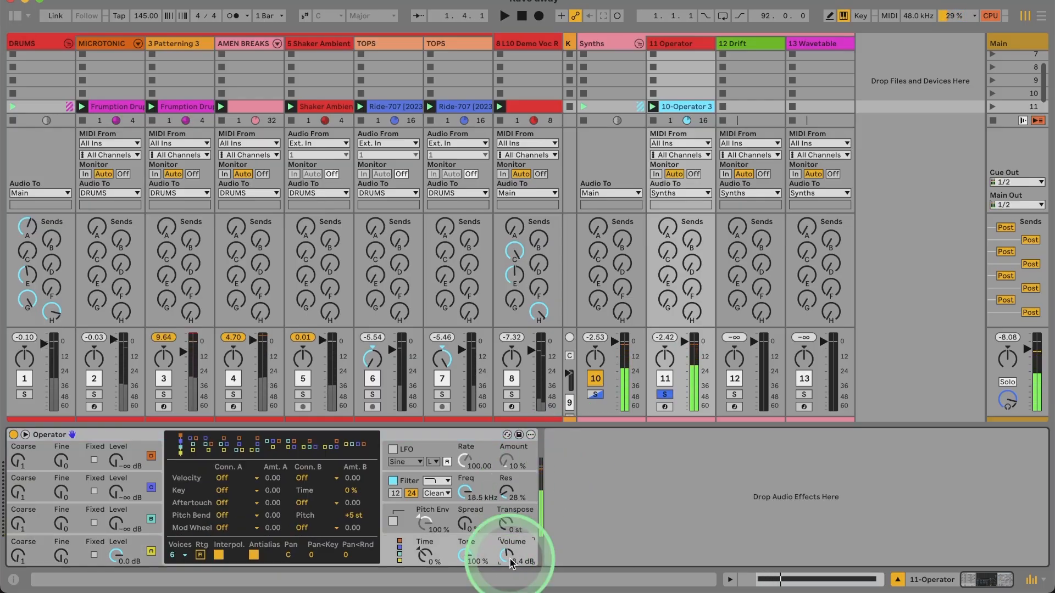
Deactivate the sidechain Compressor on the Synths group.
click(596, 44)
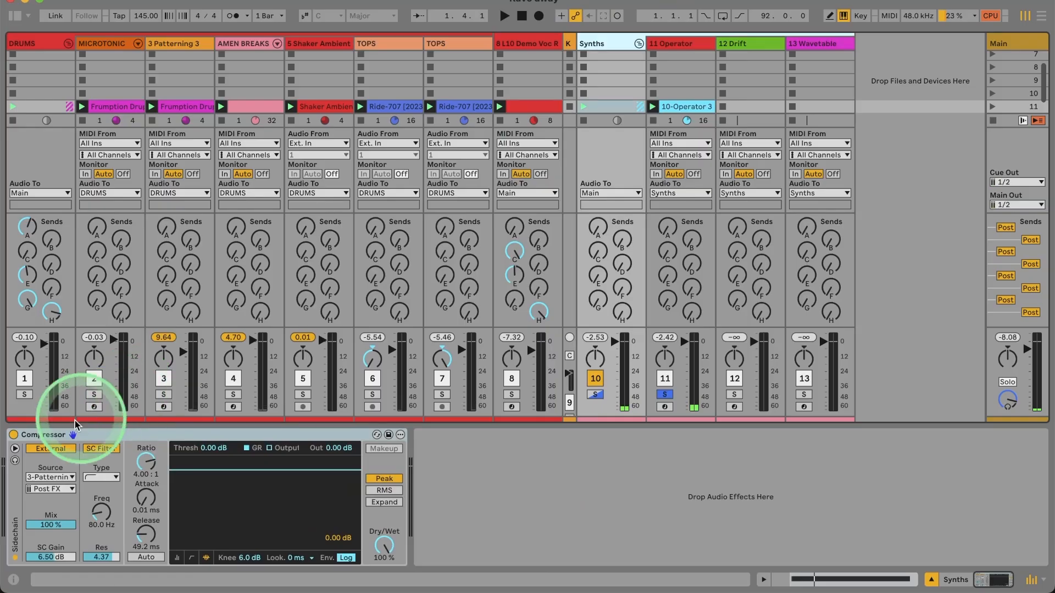
click(13, 434)
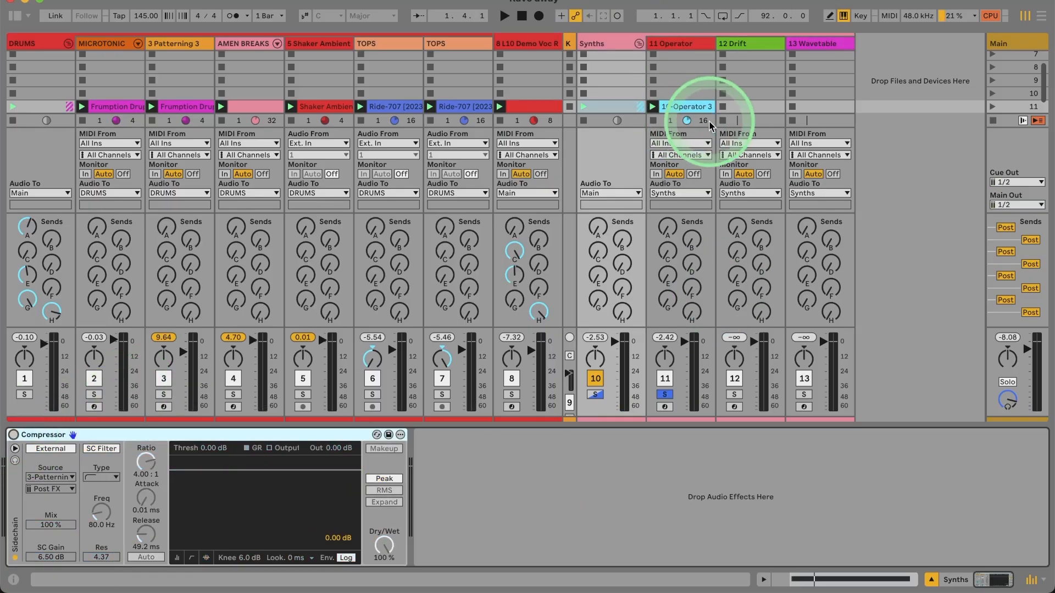
On the 11 Operator track, choose the algorithm where D modulates A, B and C, and set oscillator B's level to 0.0 dB.
click(652, 50)
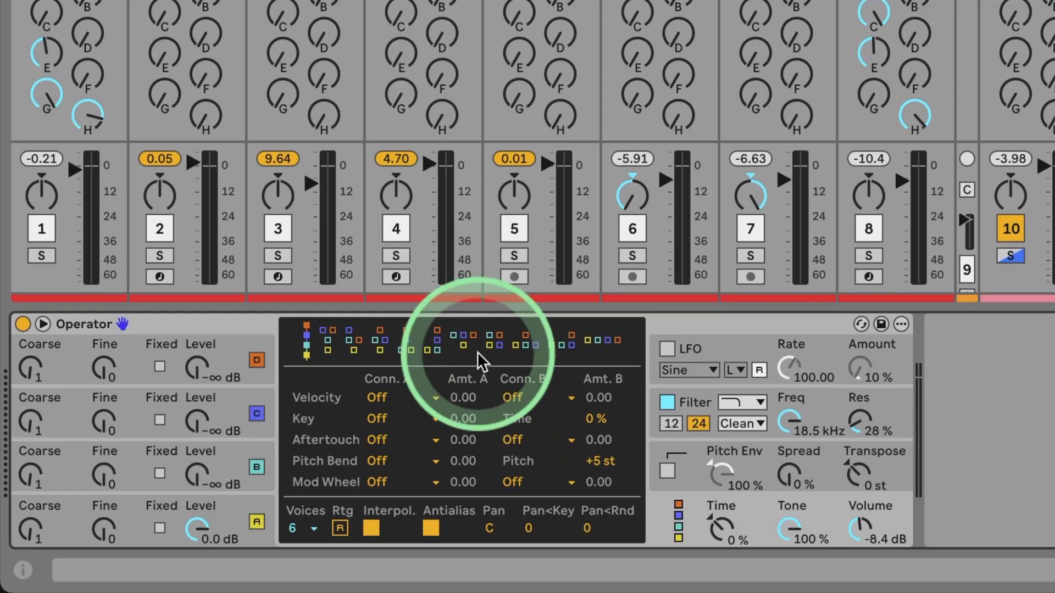
click(528, 345)
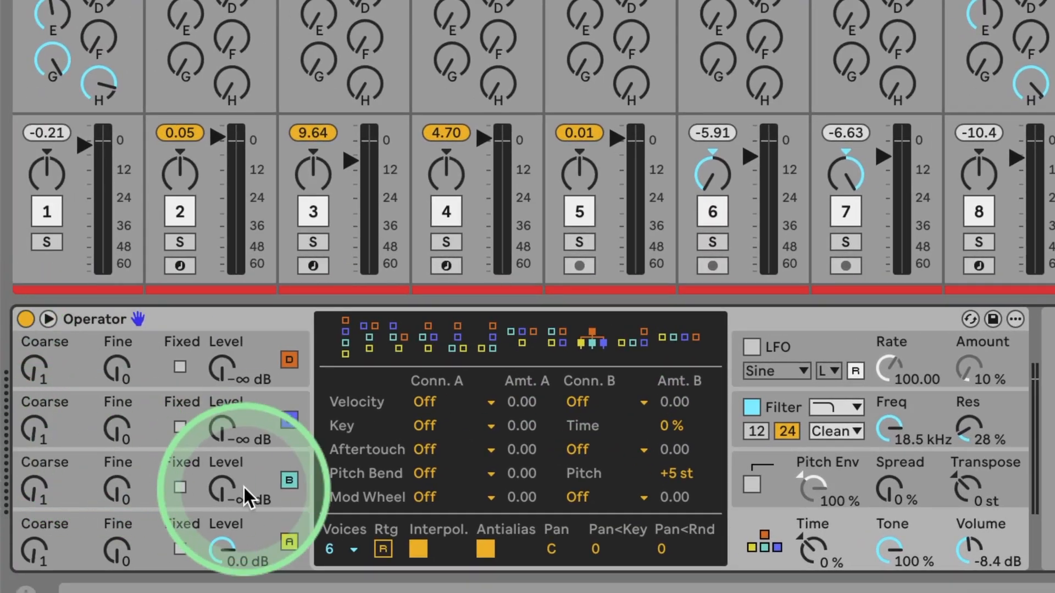
drag(220, 487, 219, 385)
Show oscillator B's envelope, set its sustain to 0.0 dB with a 395 ms decay, and compare it with oscillator A's.
click(324, 424)
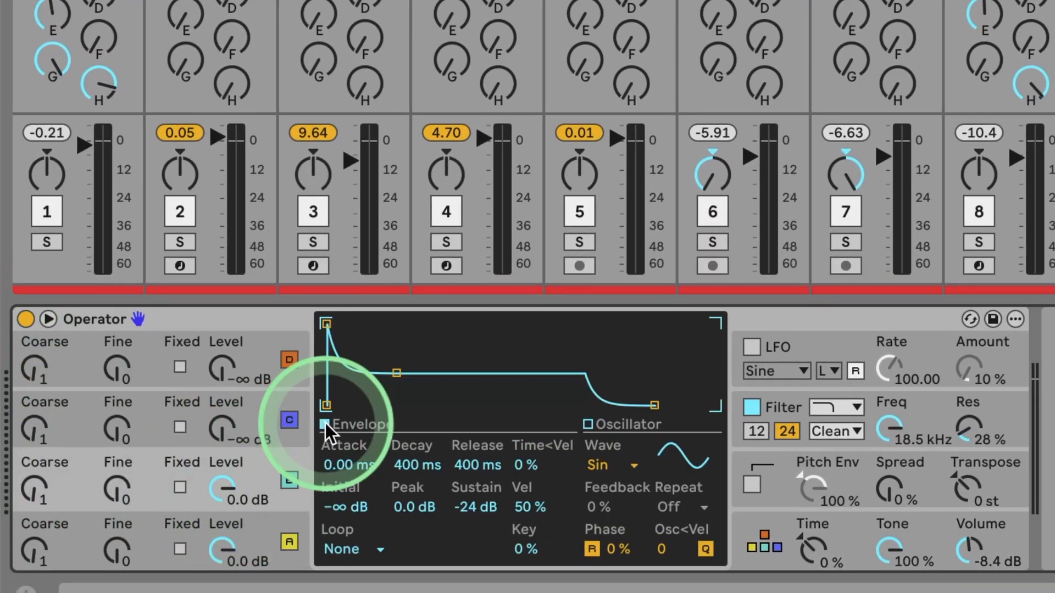
drag(401, 377, 397, 325)
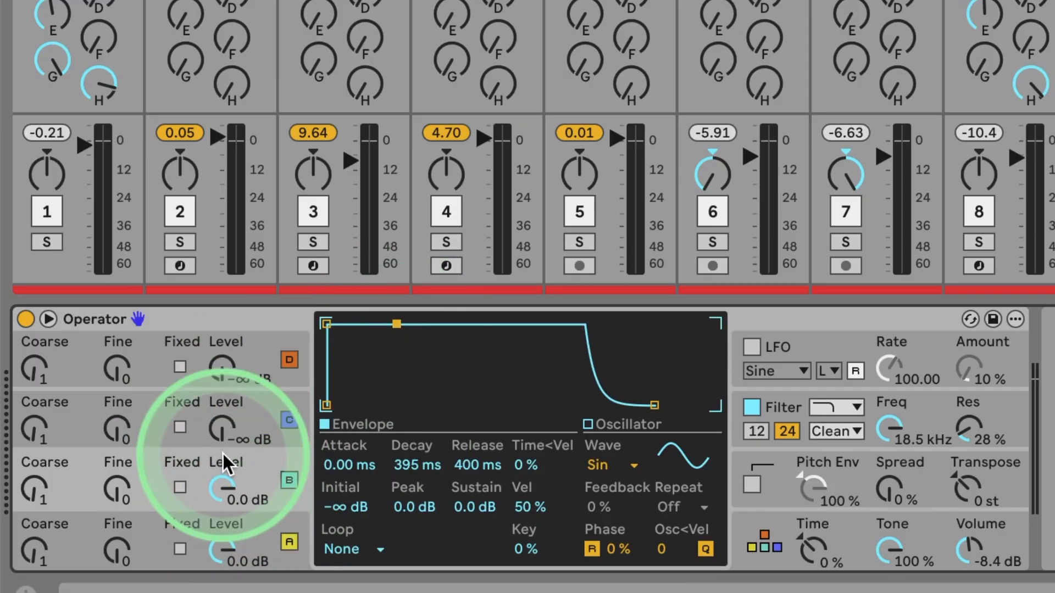
click(159, 528)
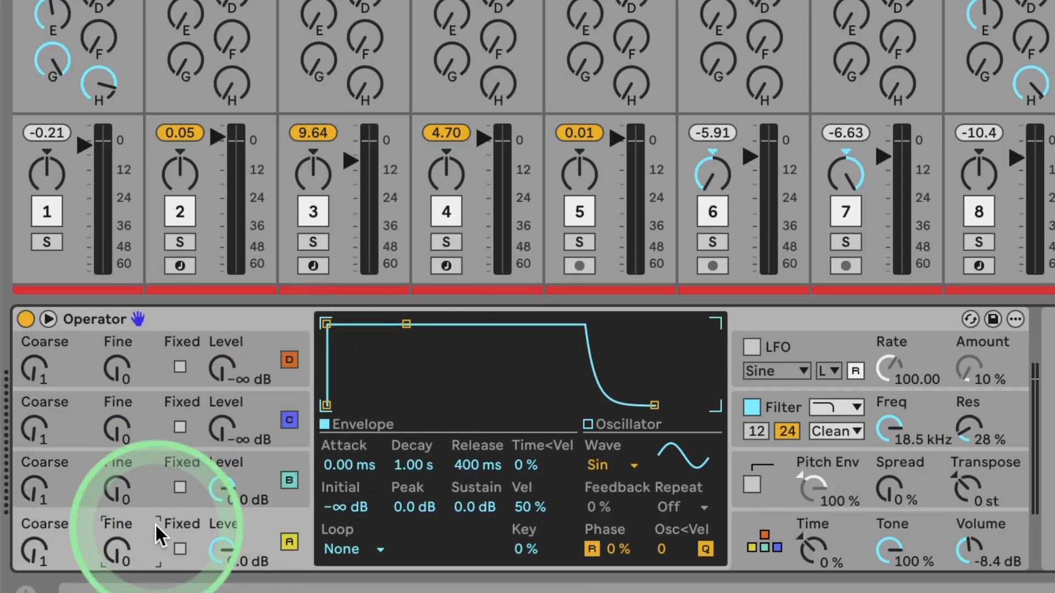
click(162, 466)
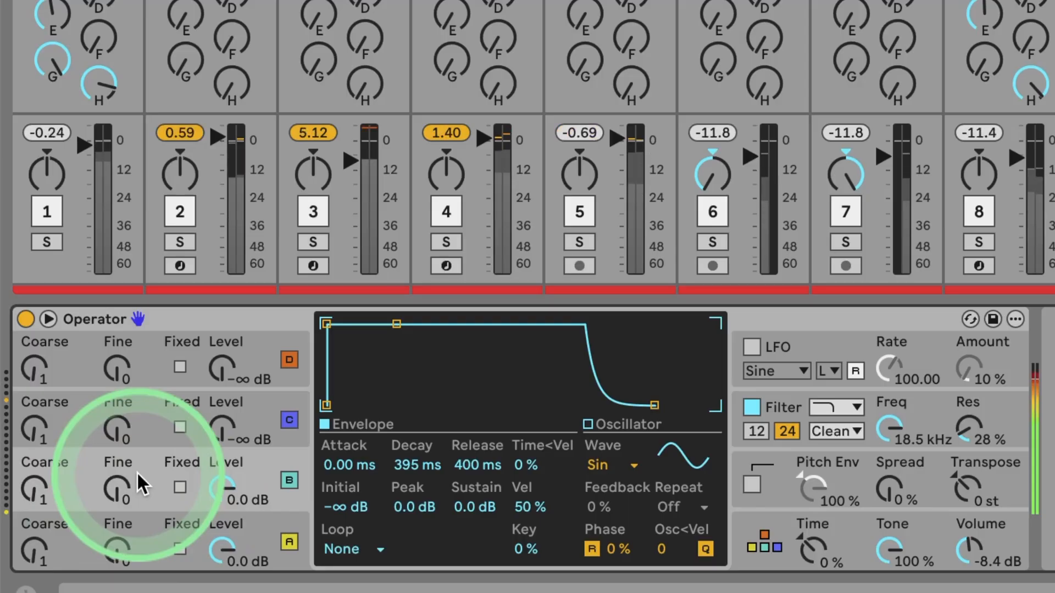
Lower Operator's volume to -13 dB and detune oscillator B by setting its Fine value to 70.
drag(968, 547, 968, 565)
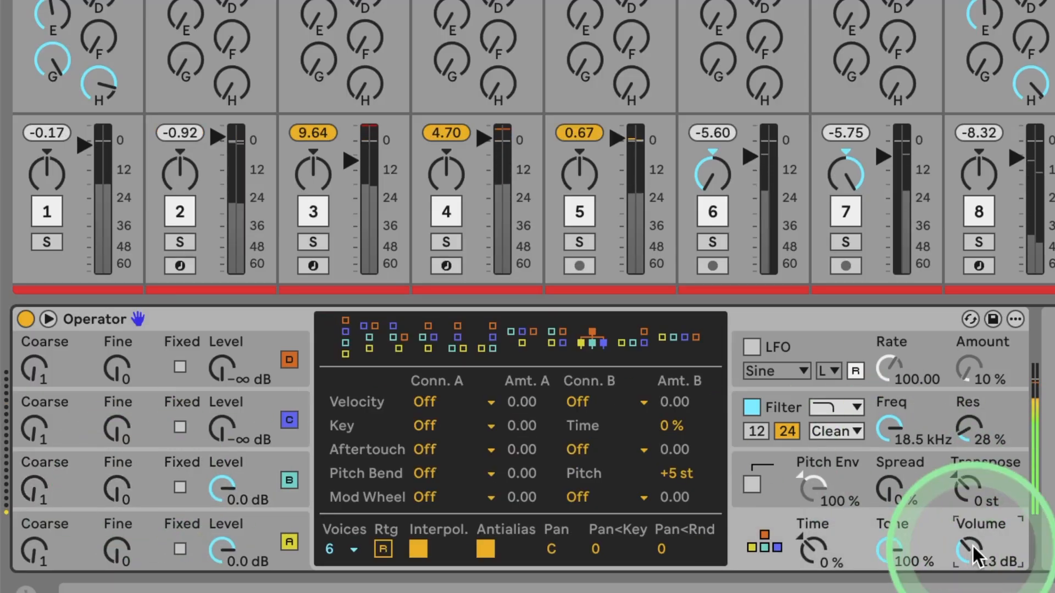
click(125, 494)
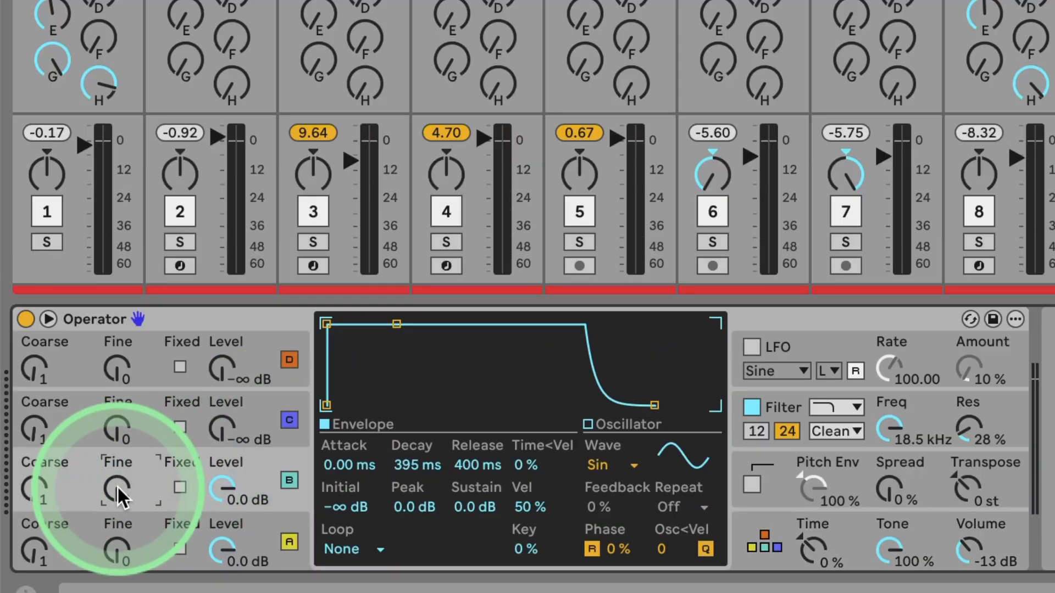
drag(117, 490, 117, 460)
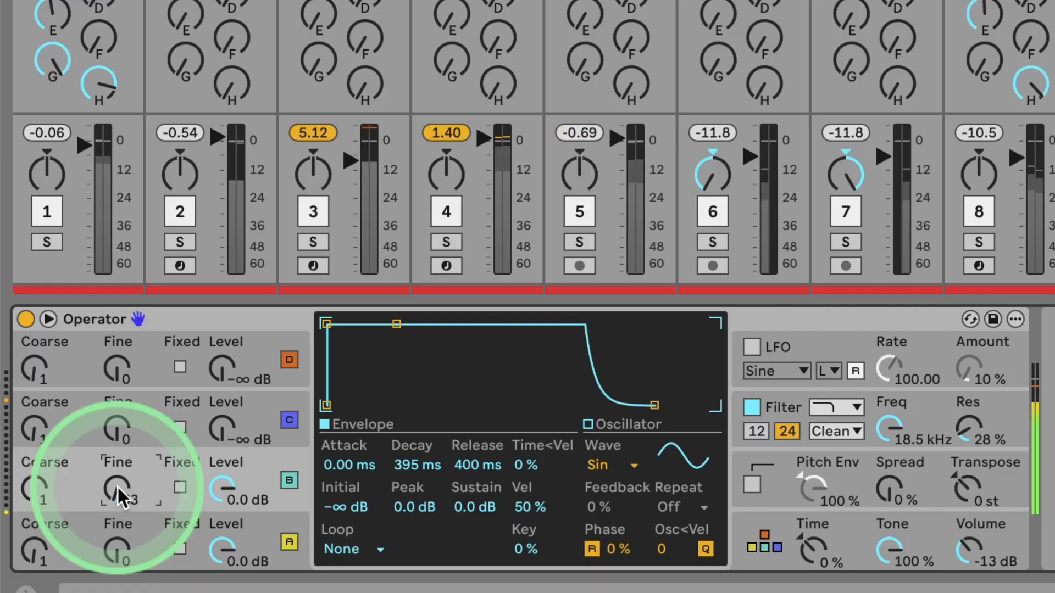
drag(118, 487, 118, 482)
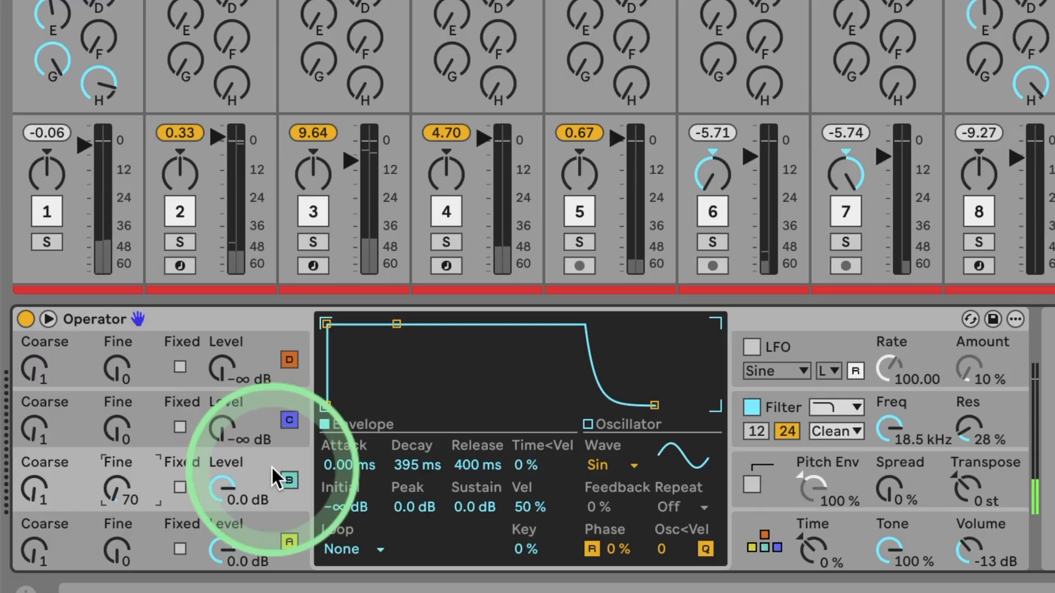
Select oscillator D, set its envelope sustain to 0.0 dB with a 395 ms decay, and raise its level to -15 dB.
click(257, 375)
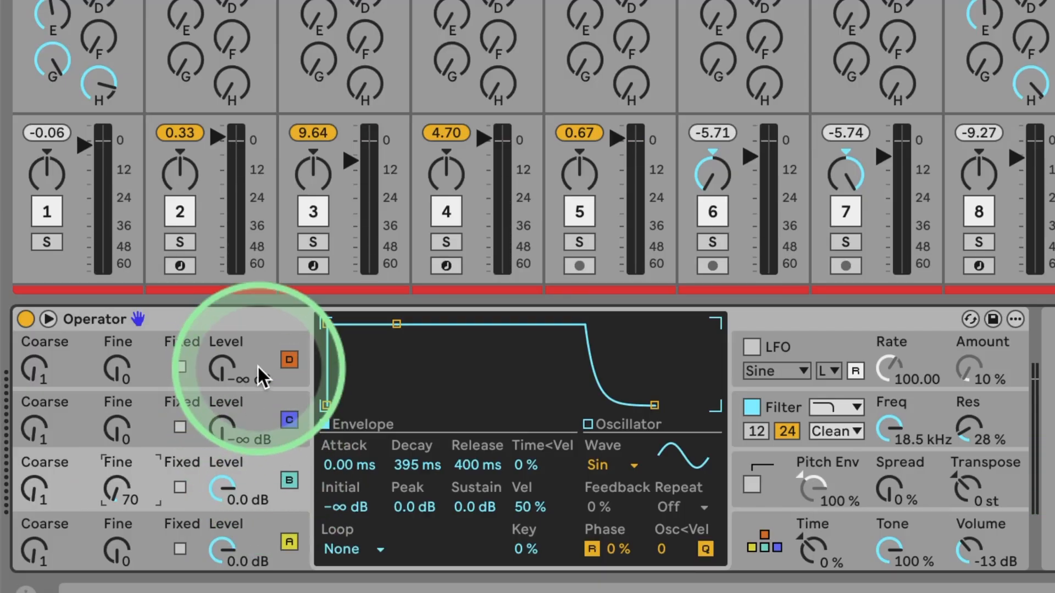
click(264, 372)
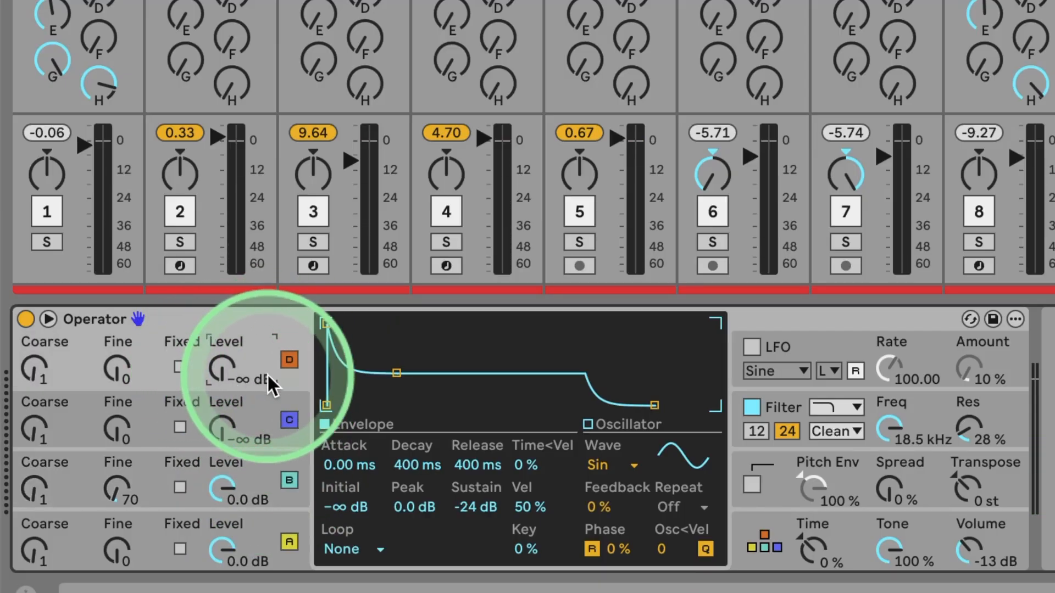
drag(397, 371, 399, 324)
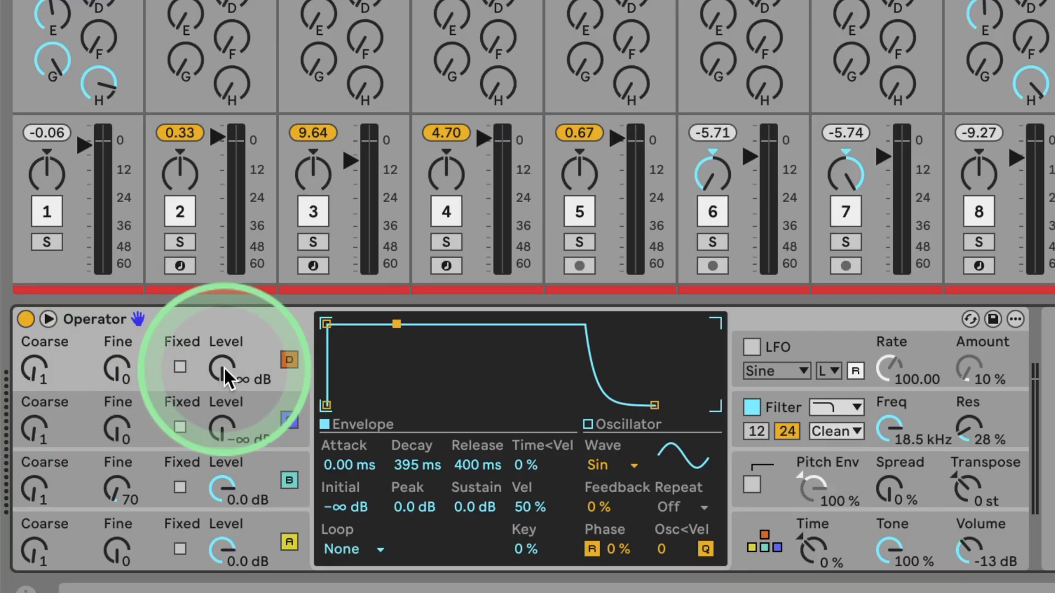
drag(224, 369, 224, 369)
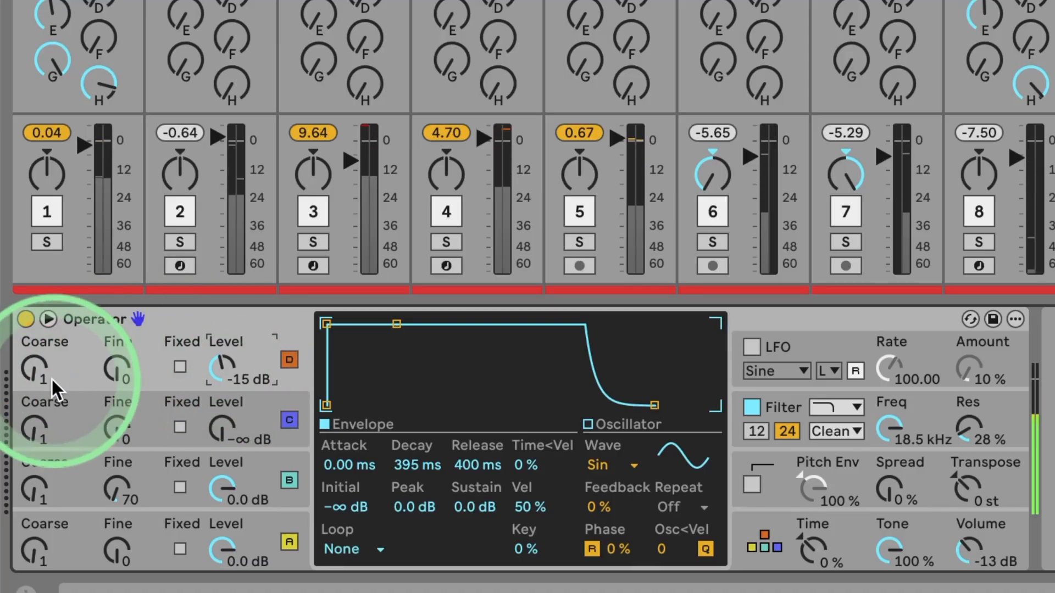
Set oscillator D's Coarse tuning to 2, lower its level to -20 dB, and audition the sound.
click(37, 374)
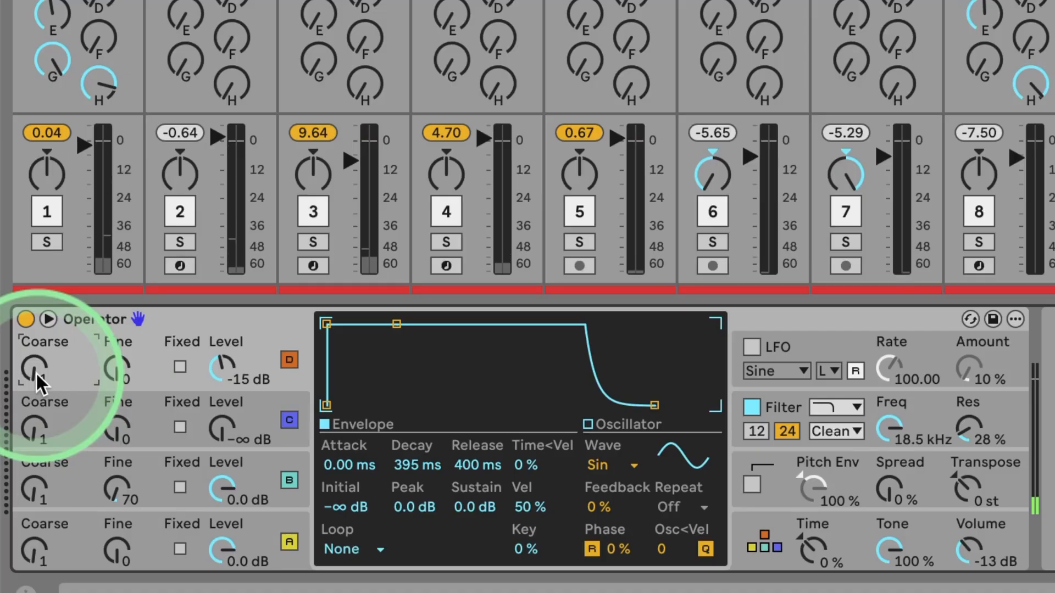
drag(37, 373, 36, 369)
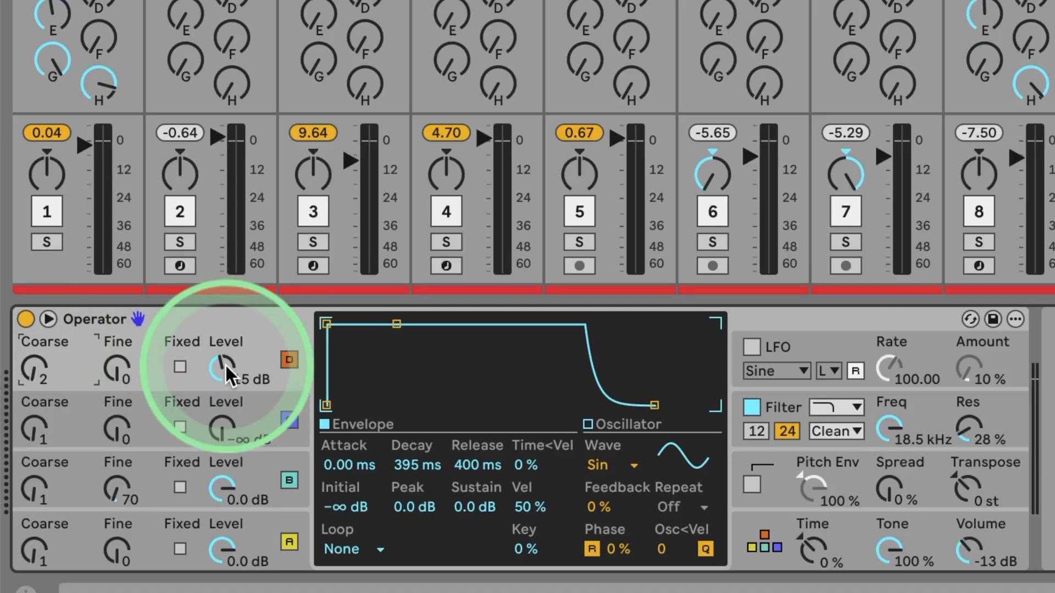
mouse_move(228, 367)
mouse_down()
mouse_move(228, 387)
mouse_move(228, 353)
mouse_move(226, 367)
mouse_up()
key(space)
key(space)
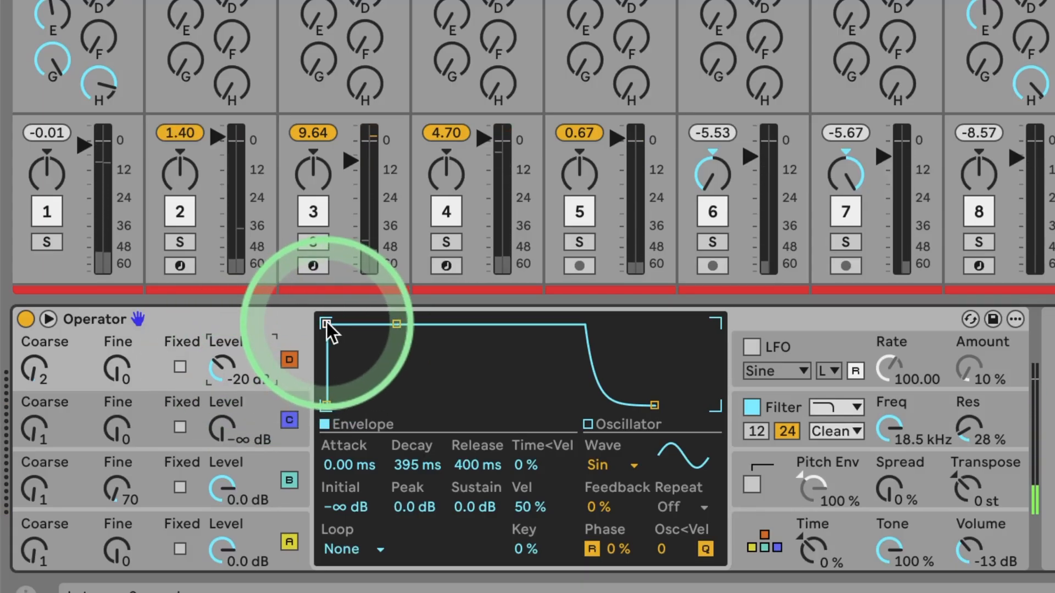
Shape oscillator D's envelope with a 220 ms attack, 566 ms decay, -18 dB sustain and 3.40 s release.
drag(327, 325, 390, 324)
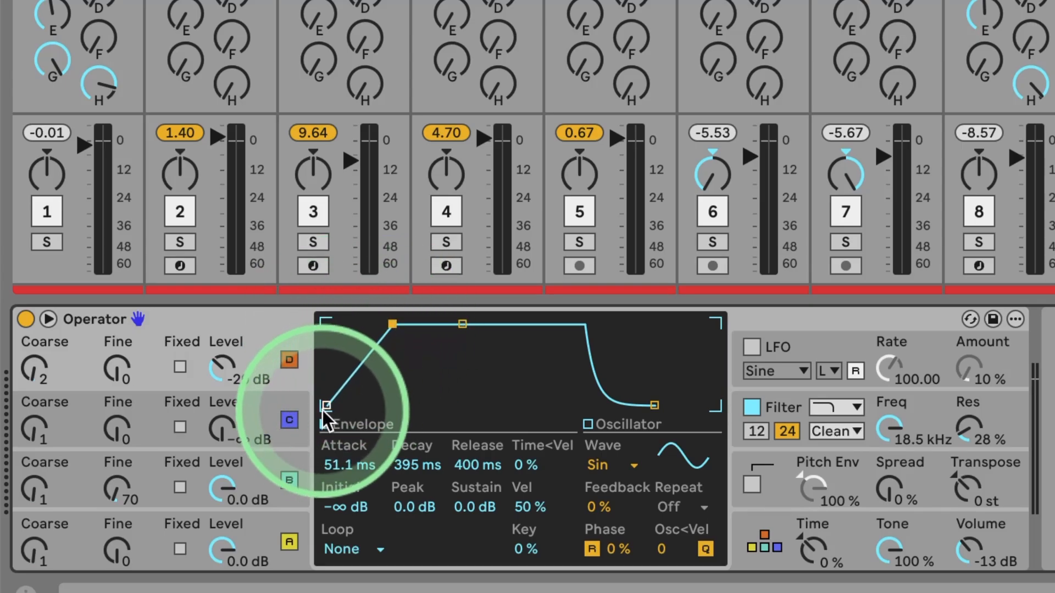
drag(396, 329, 406, 338)
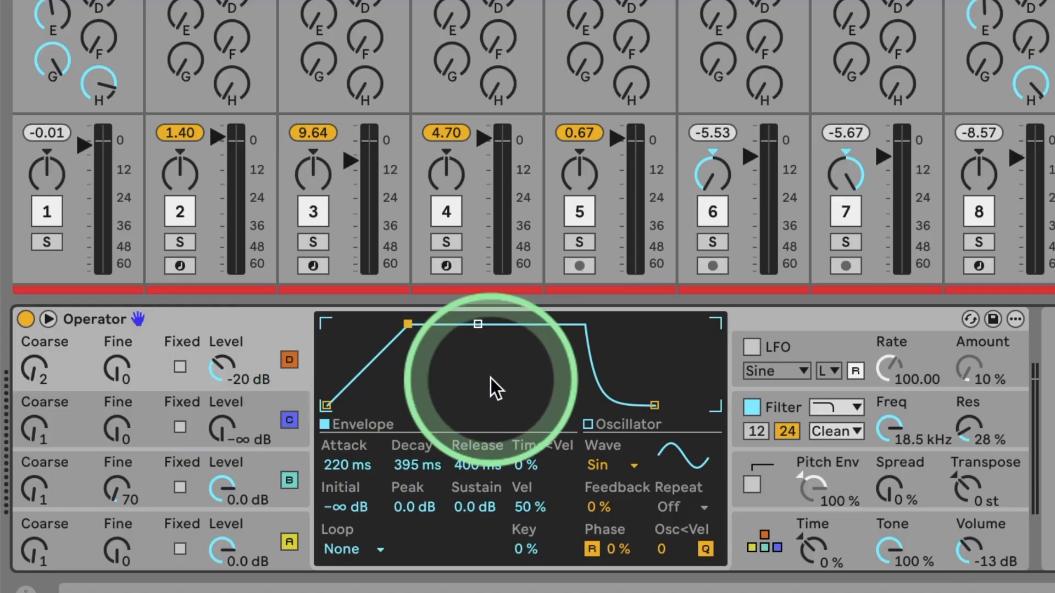
drag(655, 404, 679, 405)
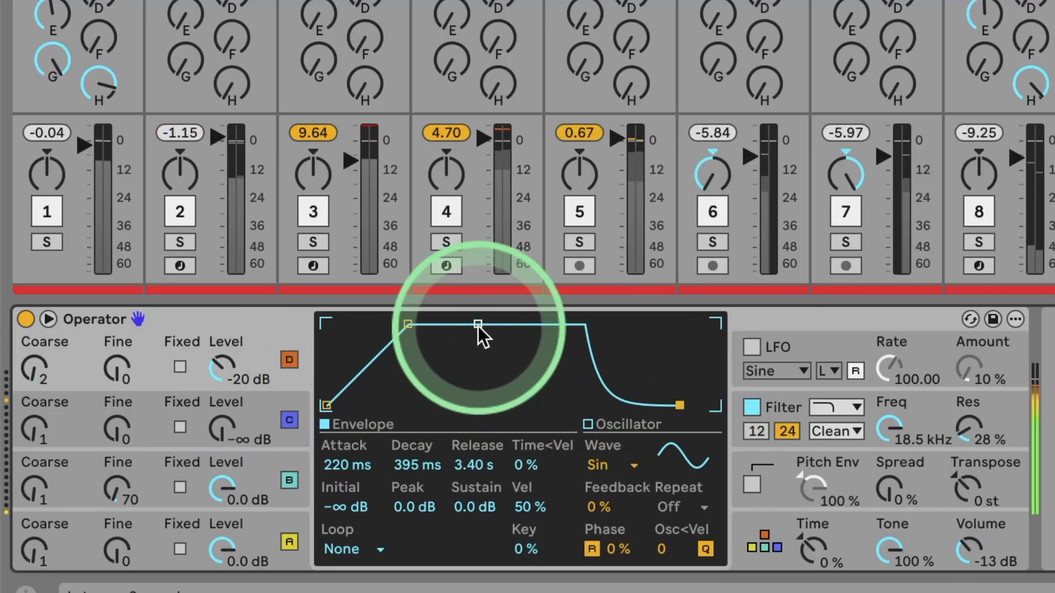
drag(478, 324, 482, 360)
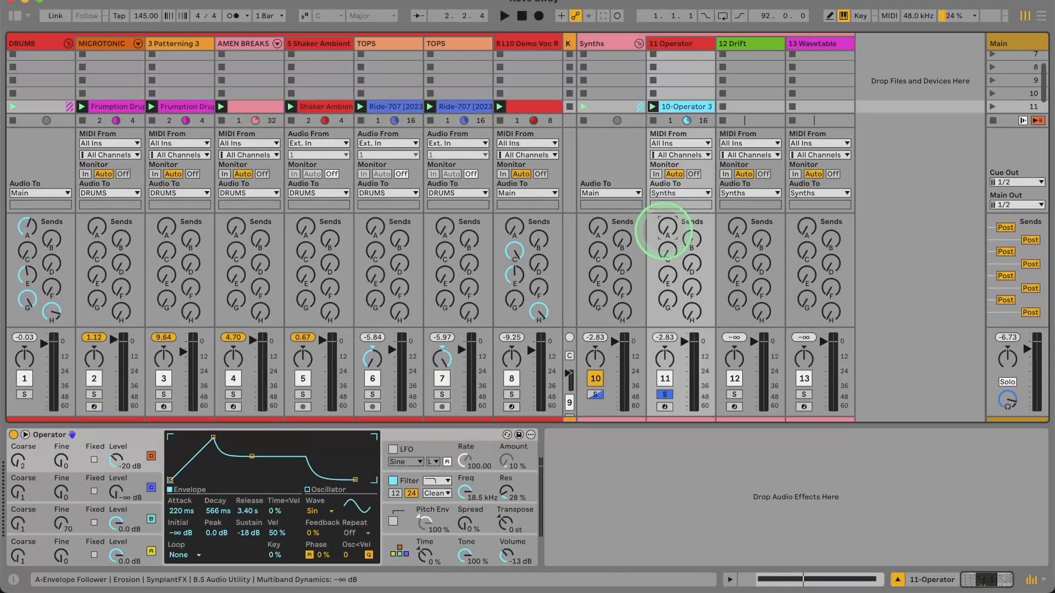
key(space)
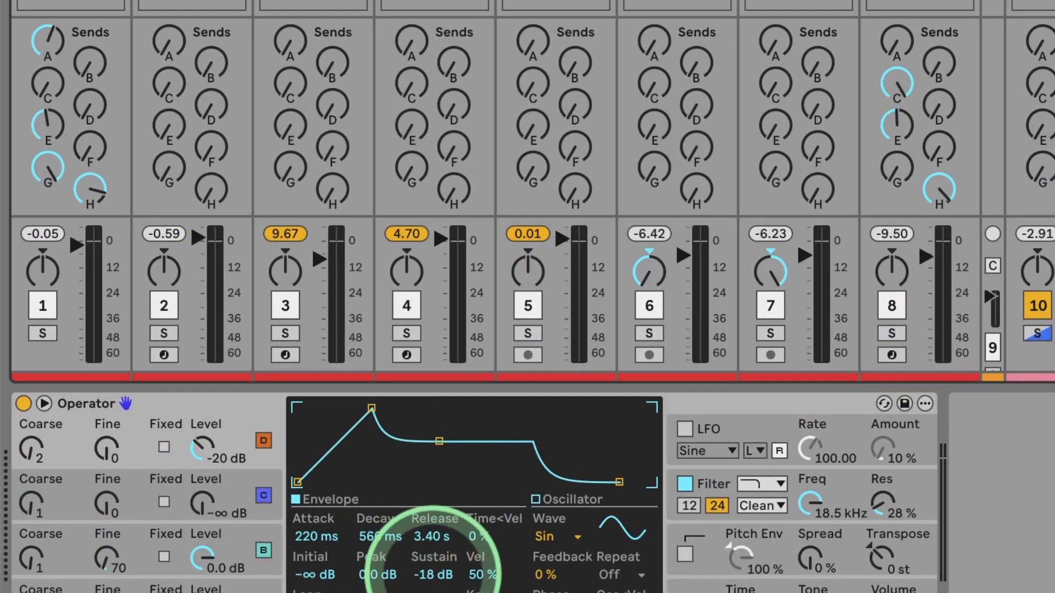
Lengthen oscillator D's attack to 534 ms and raise its sustain to -6.9 dB.
drag(432, 575, 433, 565)
drag(315, 536, 315, 529)
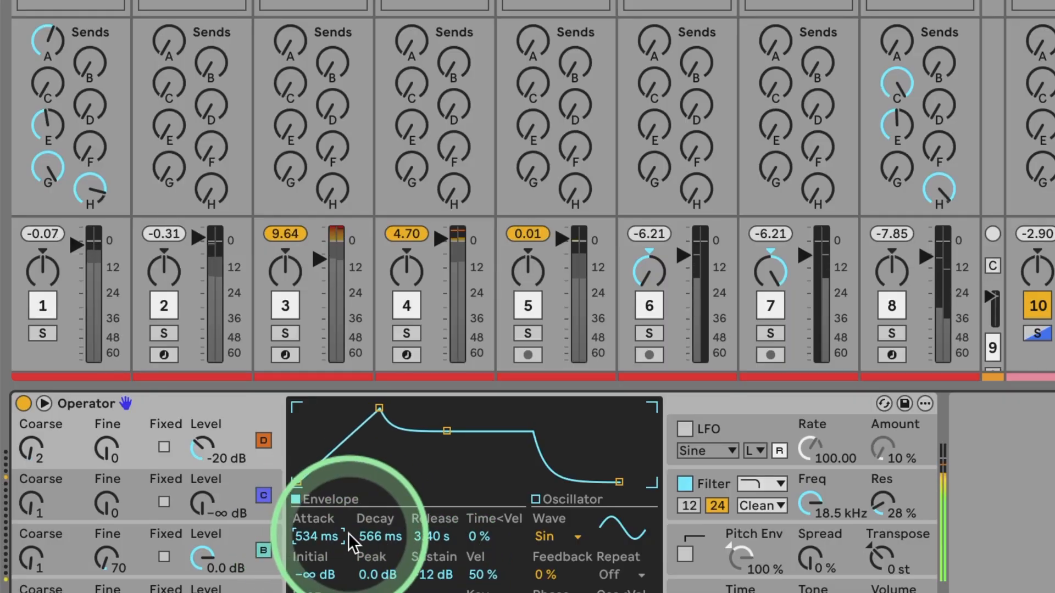
click(321, 530)
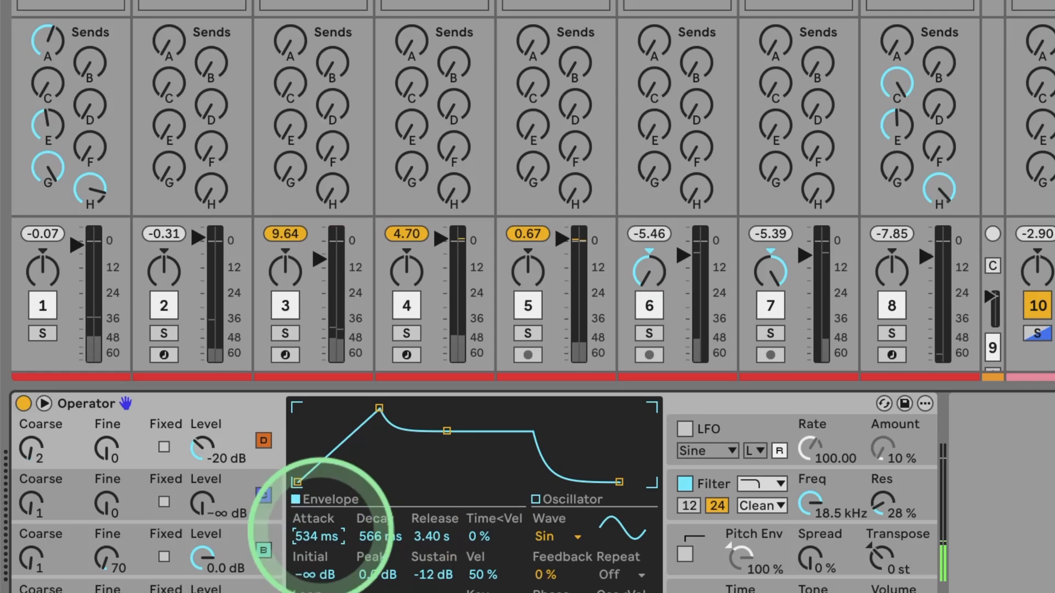
drag(431, 574, 431, 566)
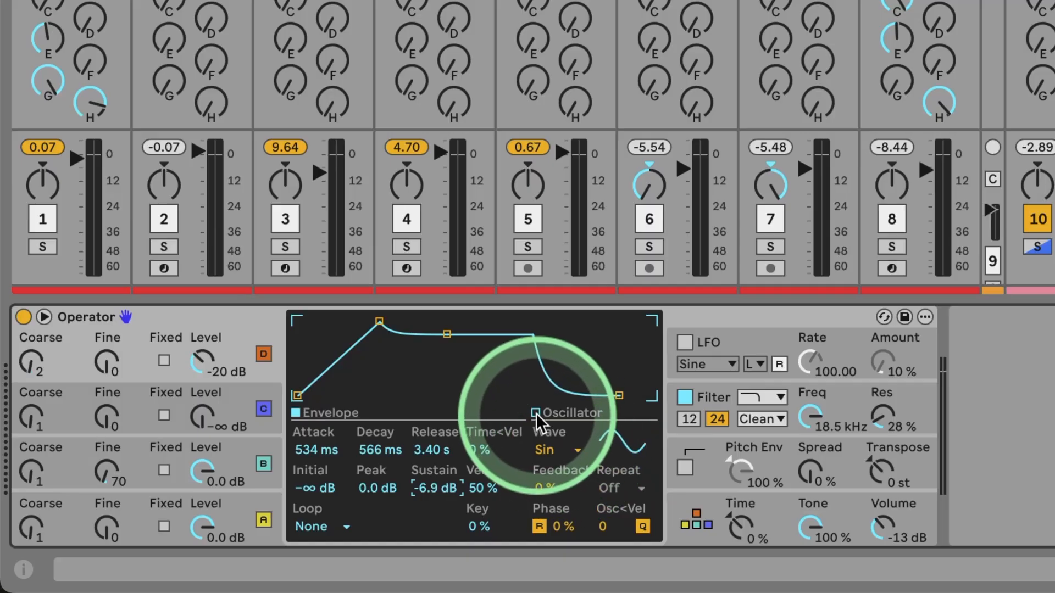
Change oscillator D's waveform to Saw D.
click(571, 450)
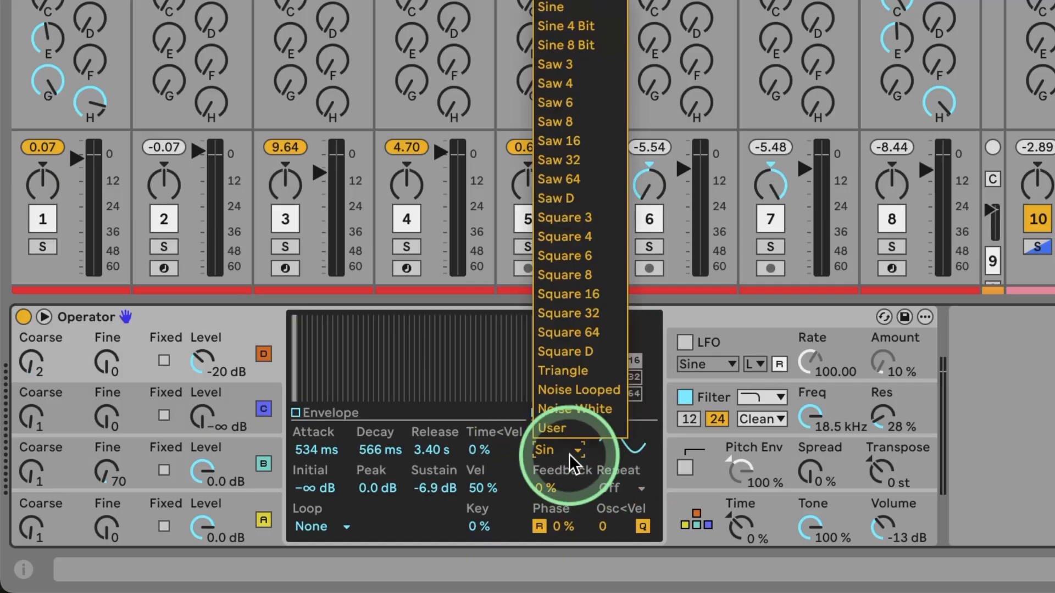
click(555, 199)
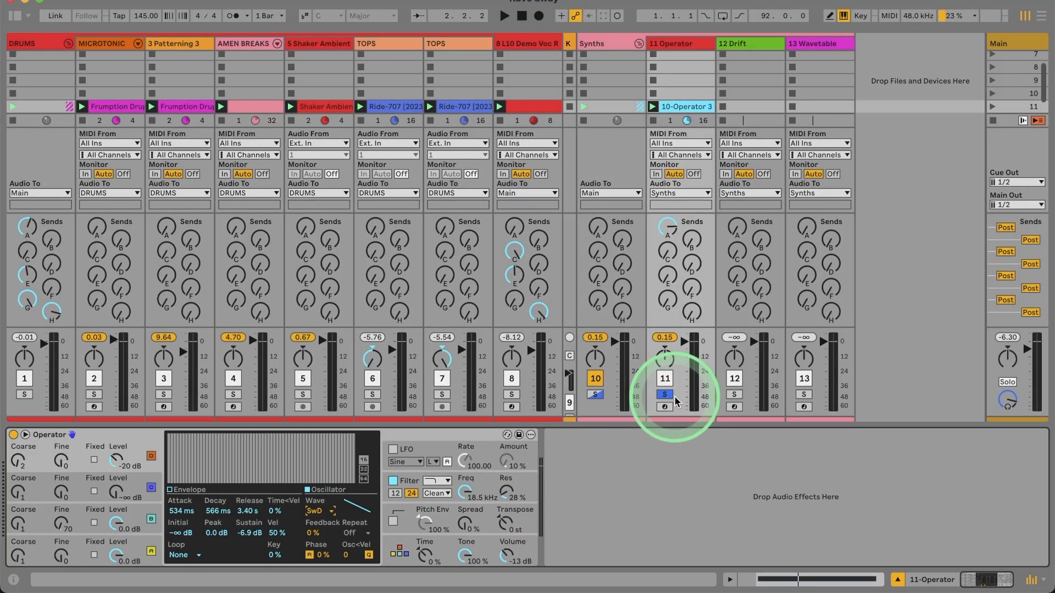
Unsolo the 11 Operator track, play it with the full mix, and reactivate the sidechain Compressor on the Synths group.
click(665, 394)
key(space)
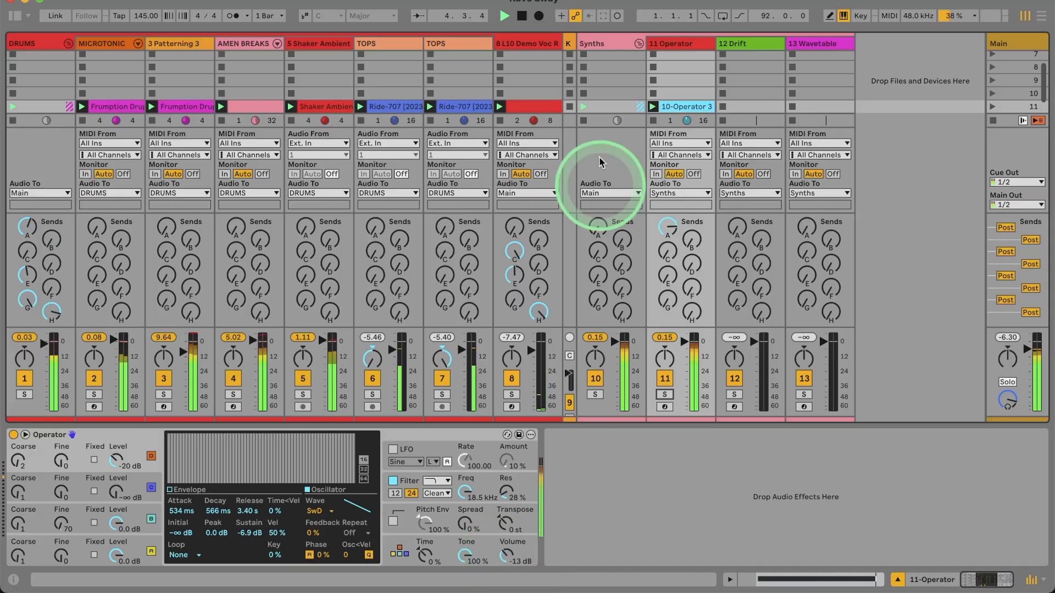
click(605, 44)
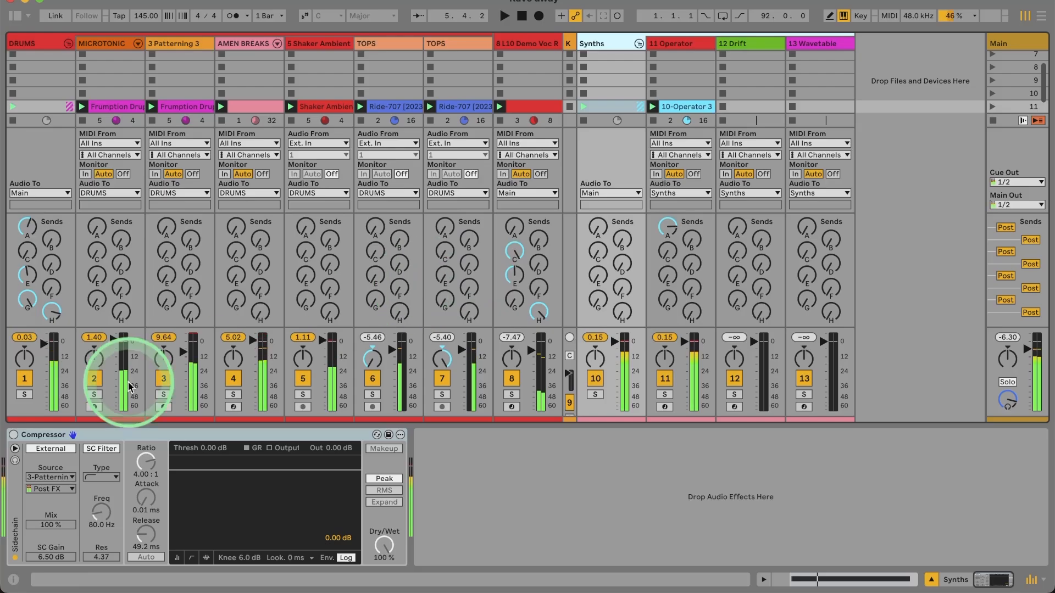
click(13, 435)
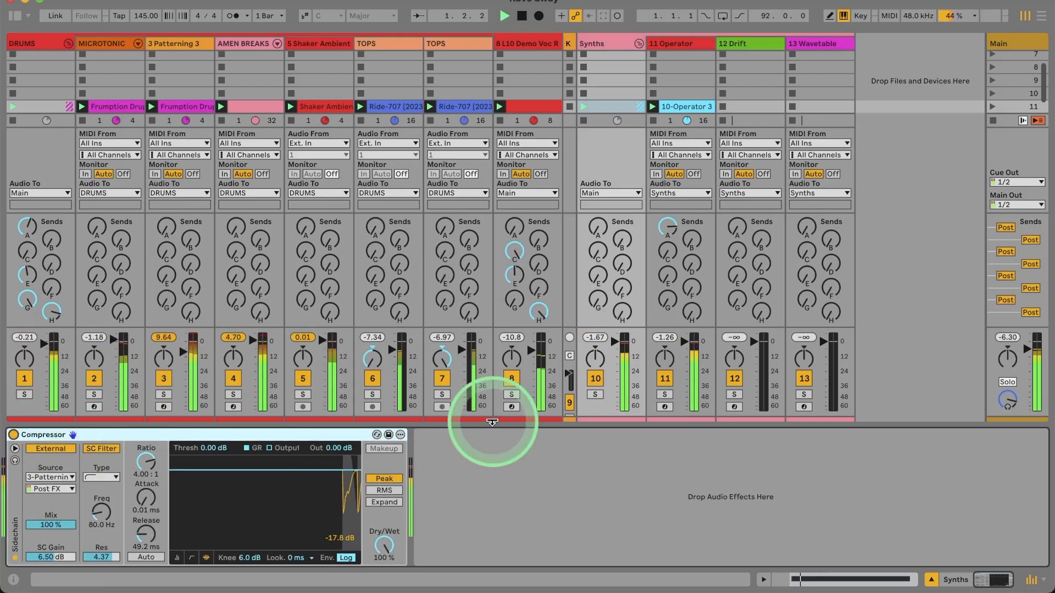
Reset send A on the 11 Operator track and raise send A on the Synths group instead while auditioning the mix.
click(670, 44)
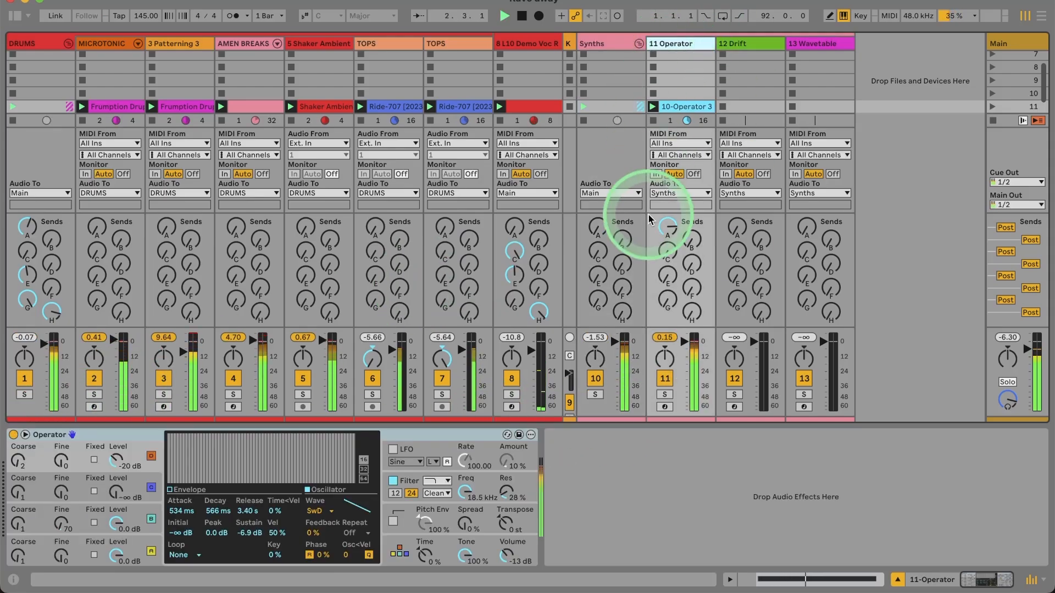
double_click(668, 227)
double_click(598, 226)
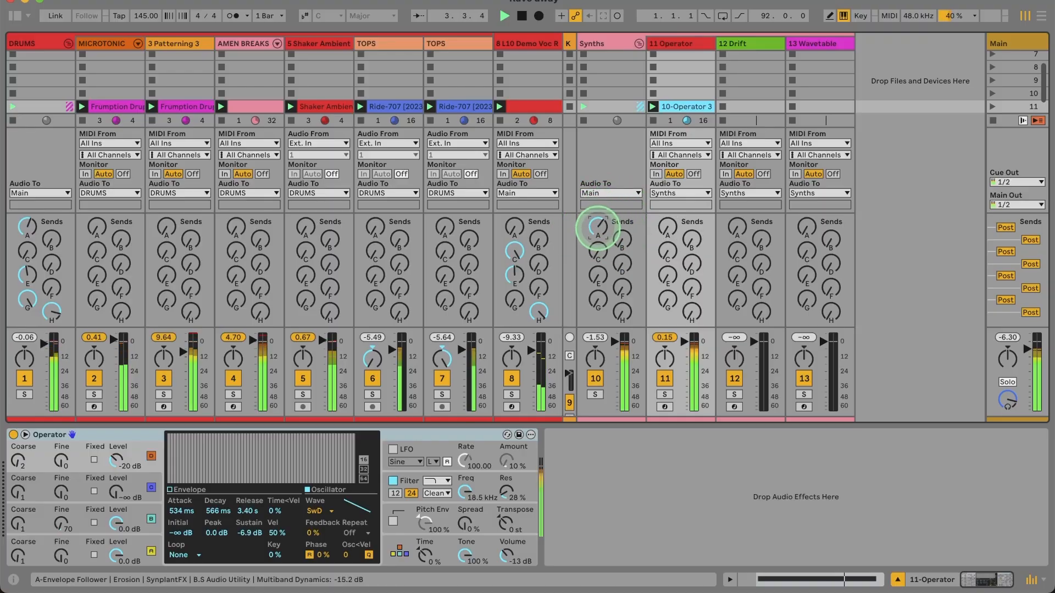
drag(598, 230, 598, 231)
key(space)
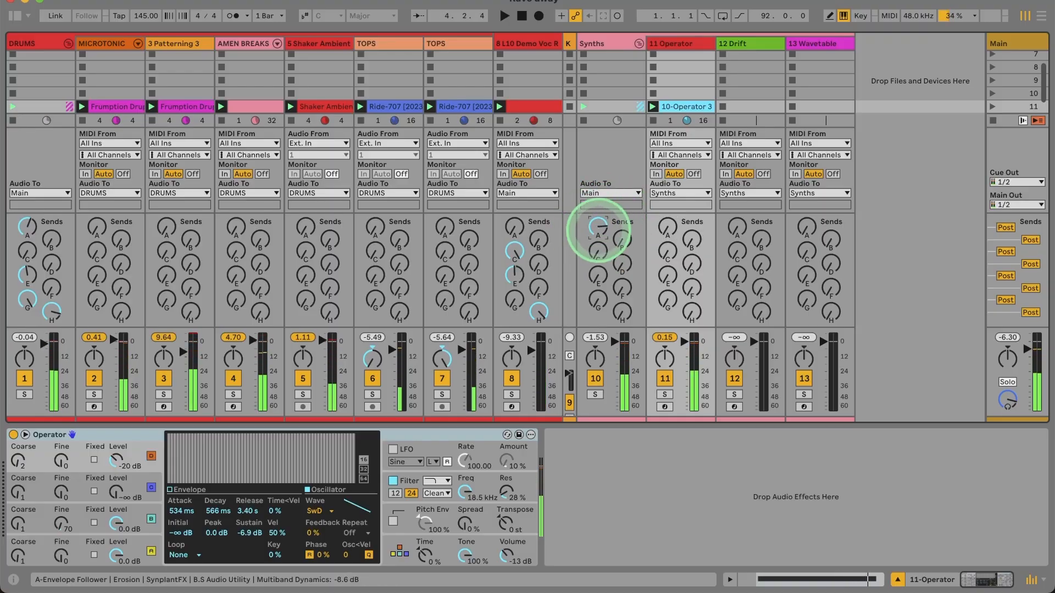
key(space)
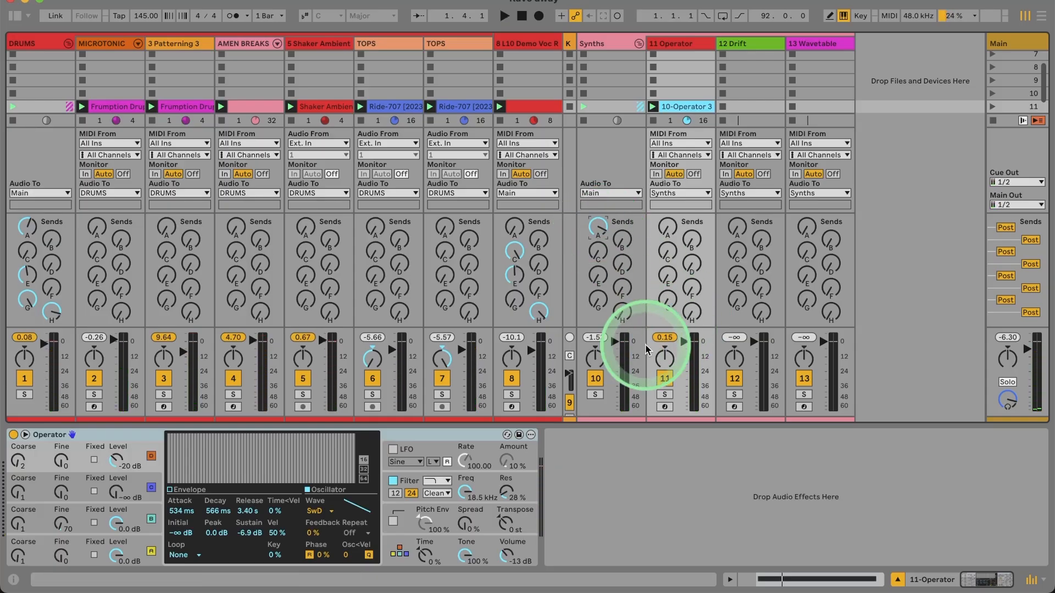
Return oscillator D's waveform to Sine, show its envelope, and raise its level to -16 dB during playback.
click(127, 459)
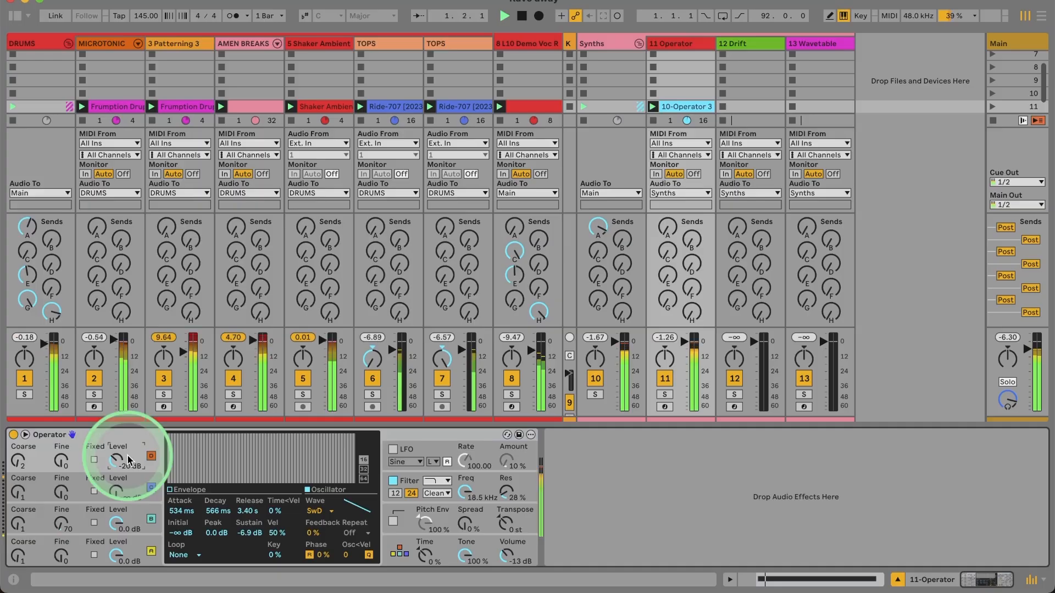
click(320, 510)
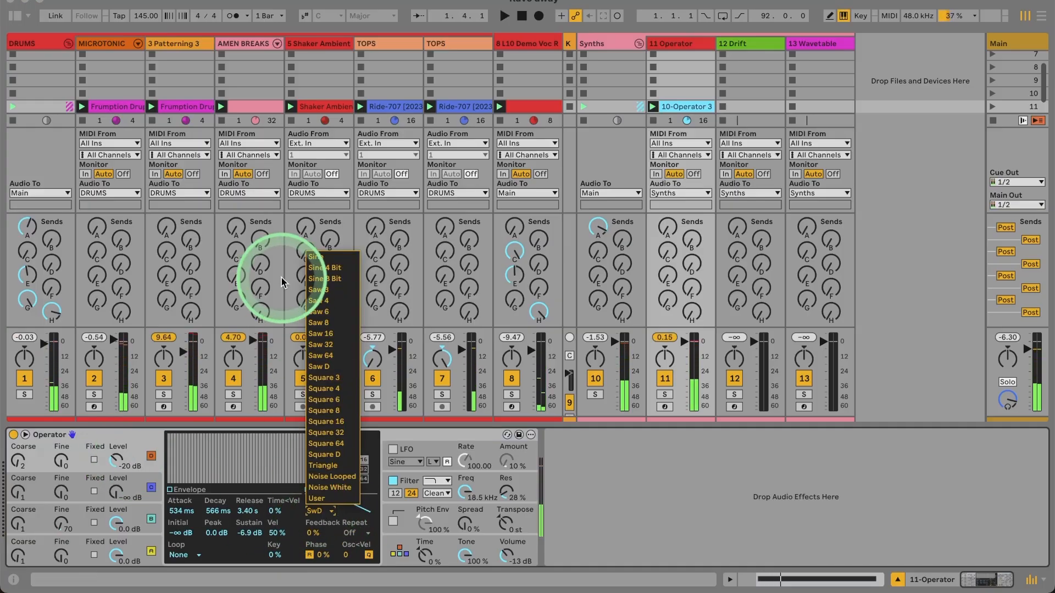
click(317, 257)
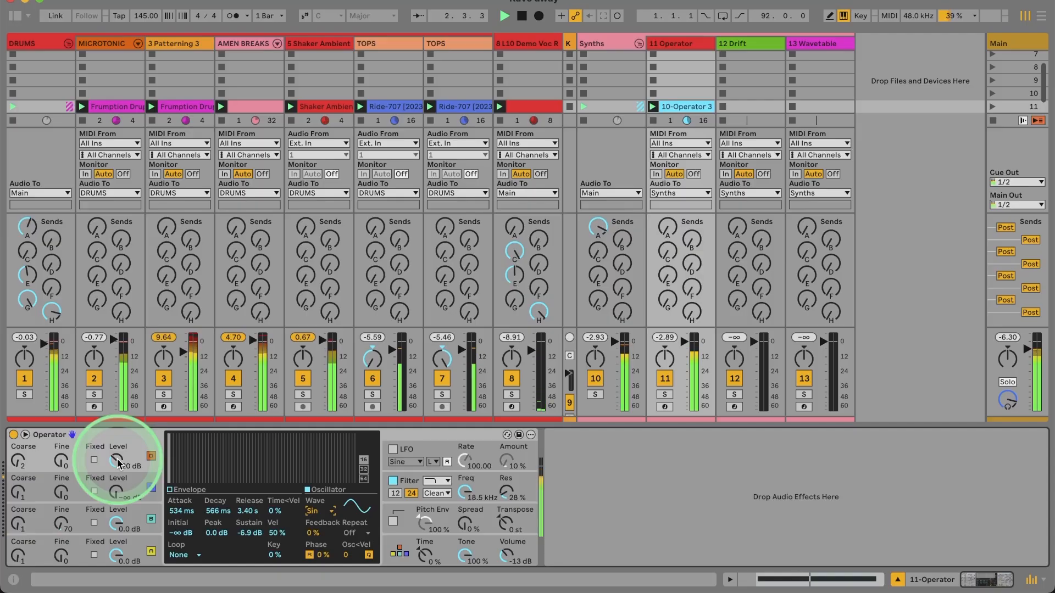
click(171, 490)
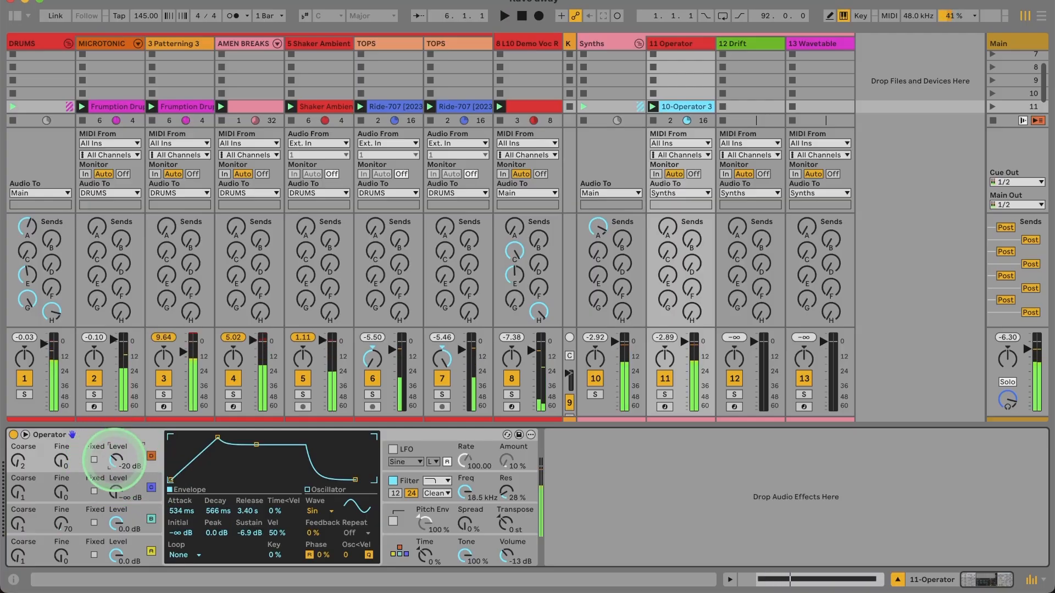
click(114, 463)
key(space)
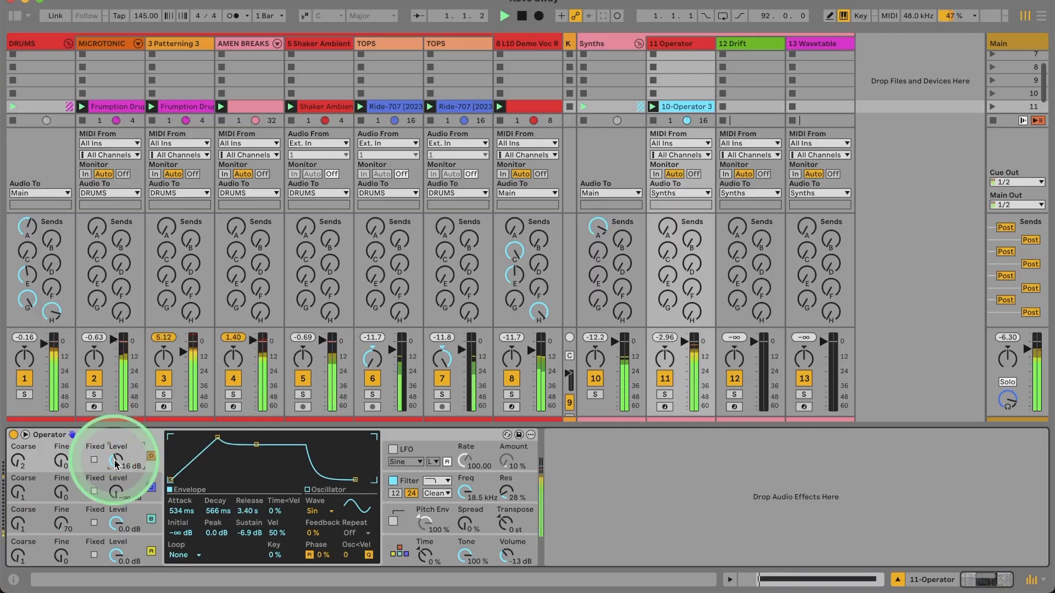
drag(116, 463, 114, 459)
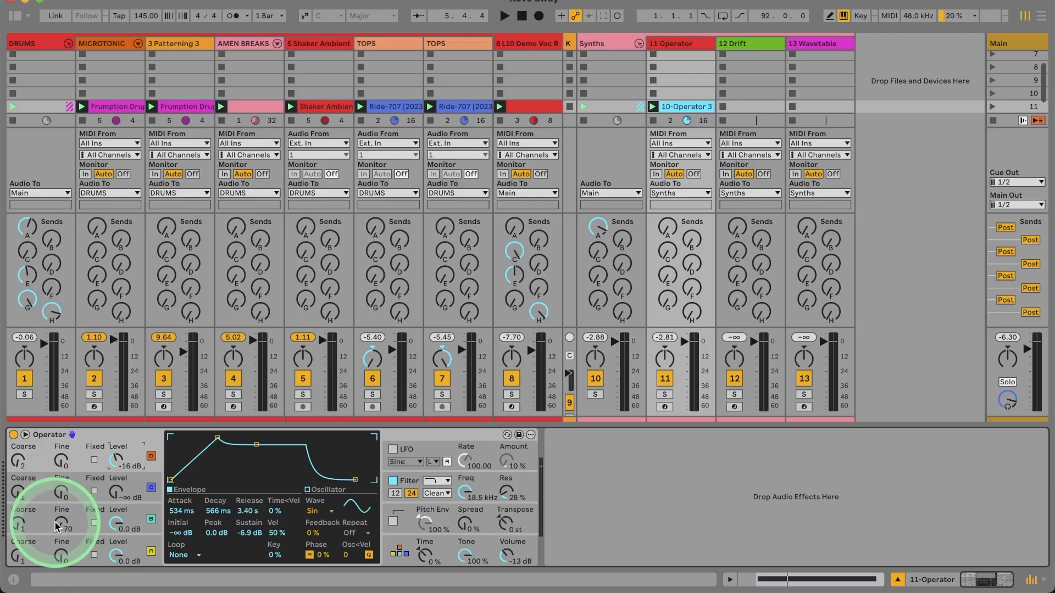
Audition oscillator B's detune with Fine at 128, reset it, and settle on a Fine value of 98.
drag(62, 527, 61, 524)
key(space)
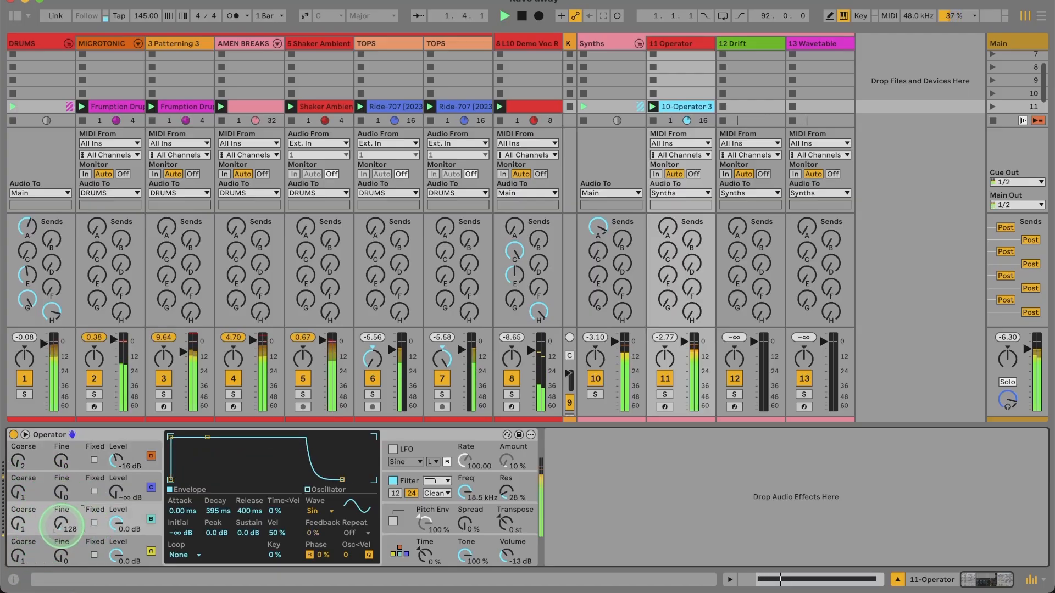
key(space)
double_click(62, 526)
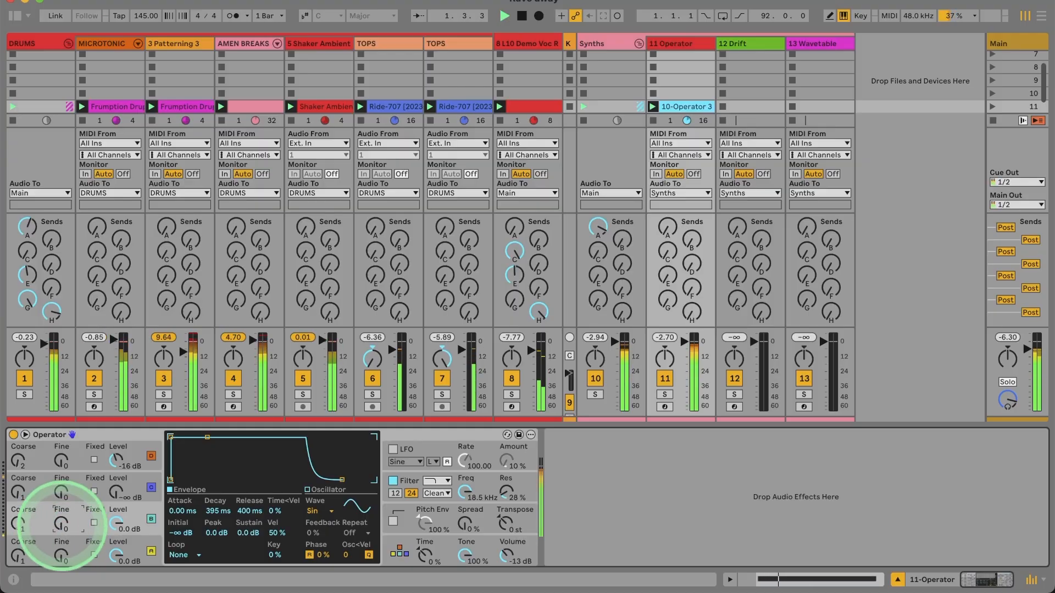
drag(62, 526, 62, 524)
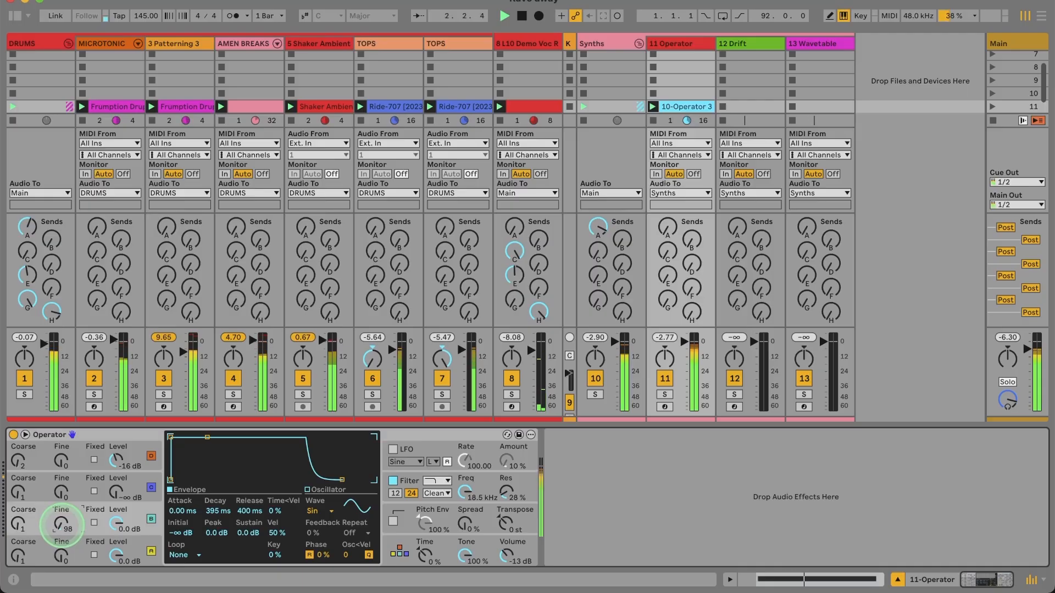
key(space)
Stop the clip on the L10 Demo Voc track and play the rest of the mix.
scroll(521, 99, down, 1)
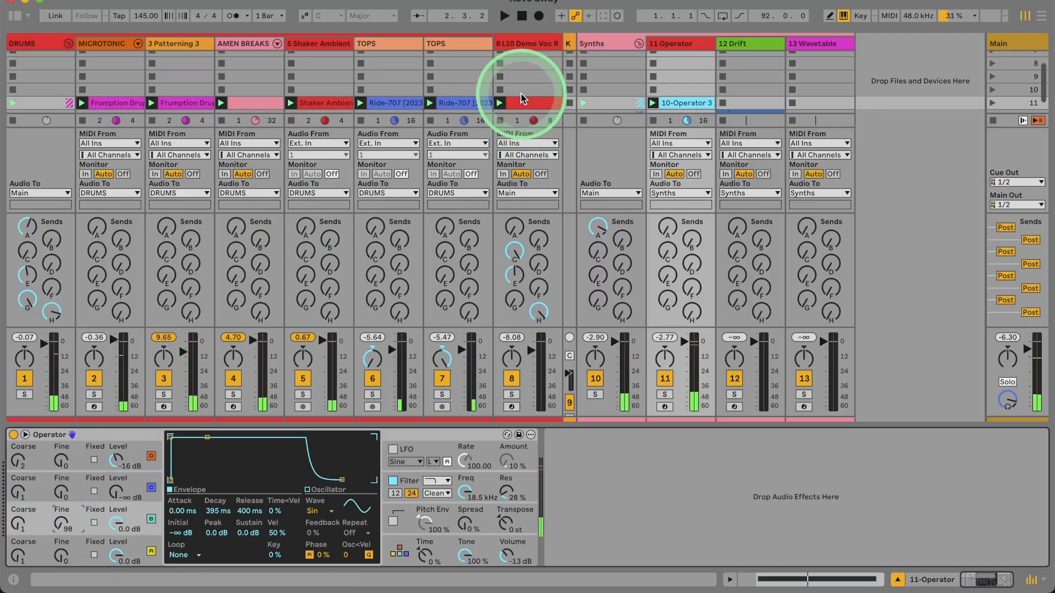
scroll(520, 99, down, 1)
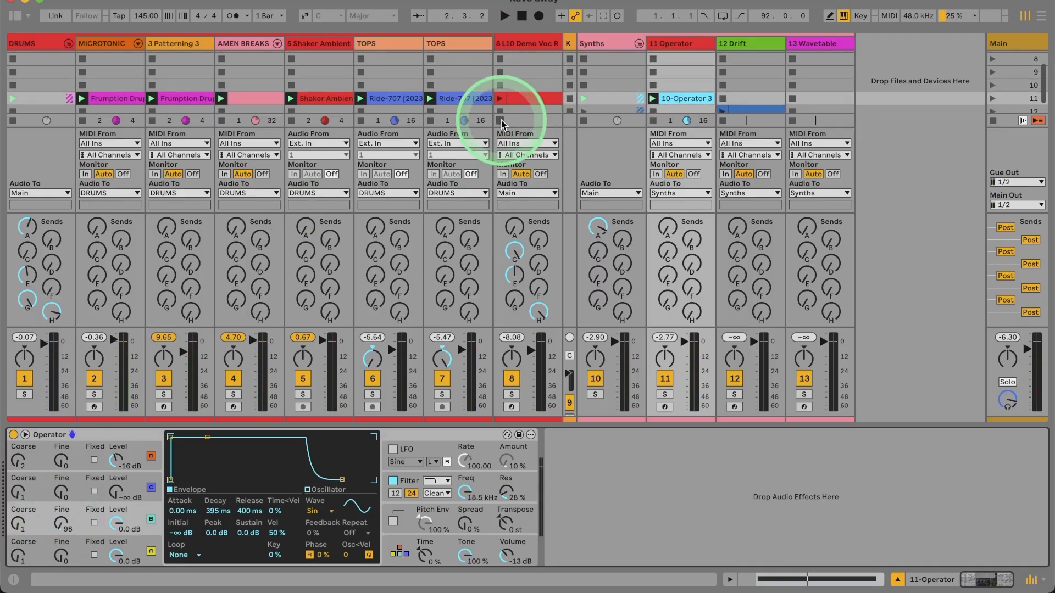
key(space)
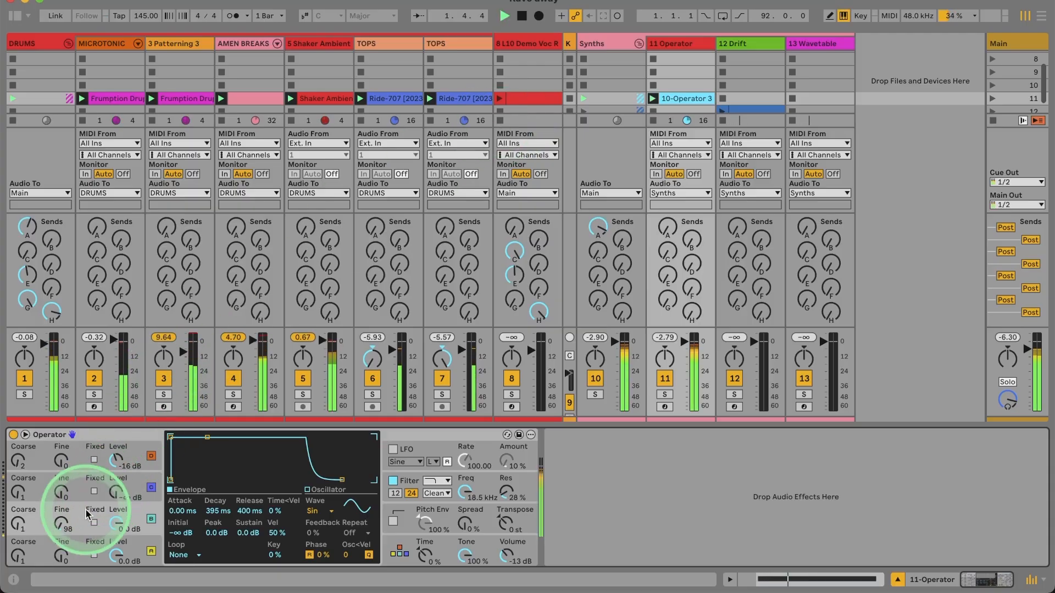
Set oscillator B's Fine to 115 during playback and record its Fine movements as automation into the Operator clip.
mouse_move(62, 526)
mouse_down()
mouse_move(63, 505)
mouse_move(61, 533)
mouse_up()
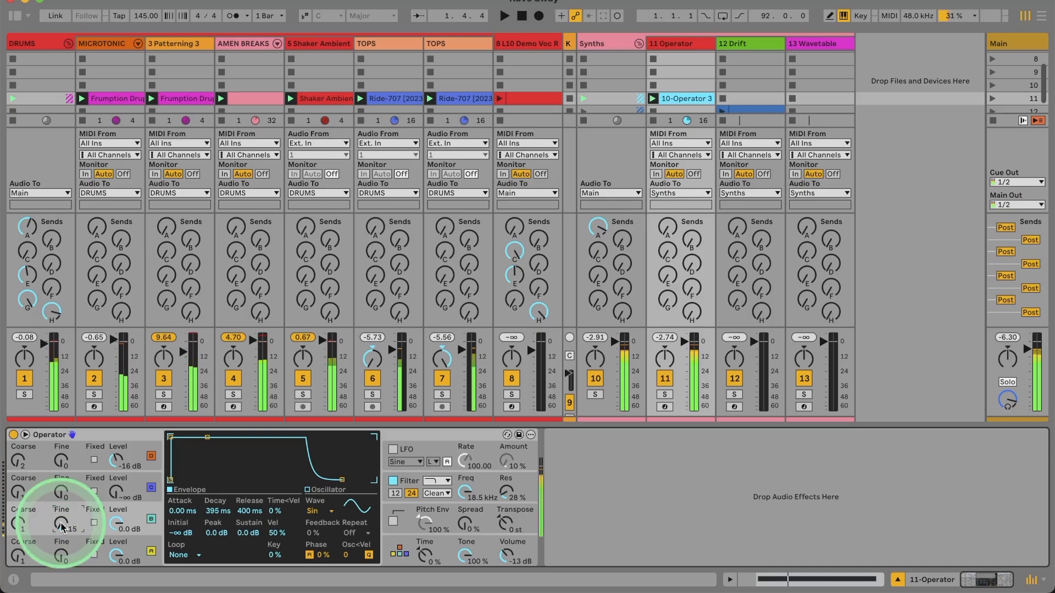
click(617, 19)
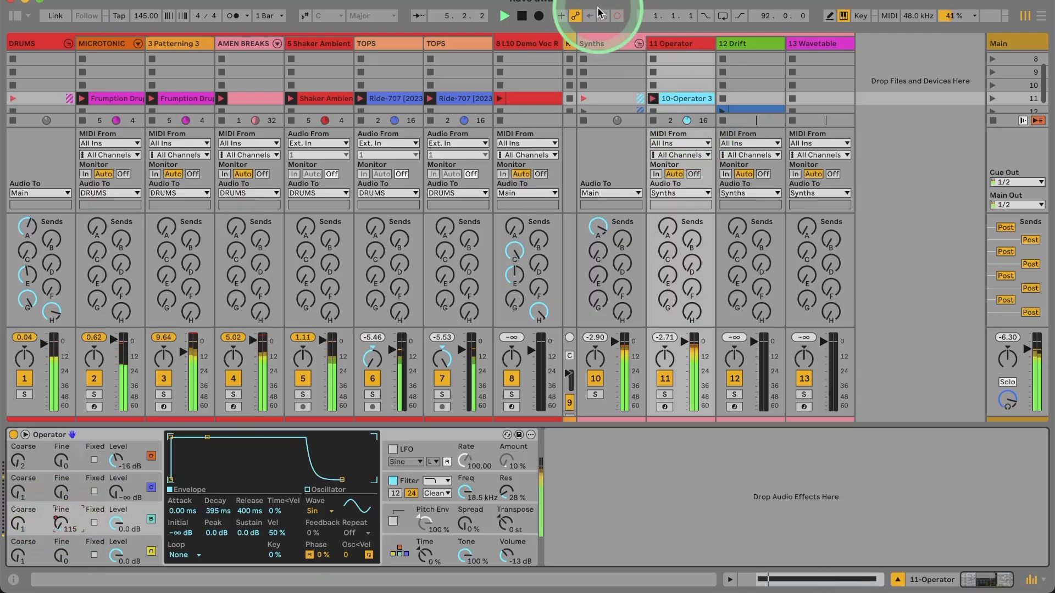
click(617, 16)
drag(61, 523, 66, 533)
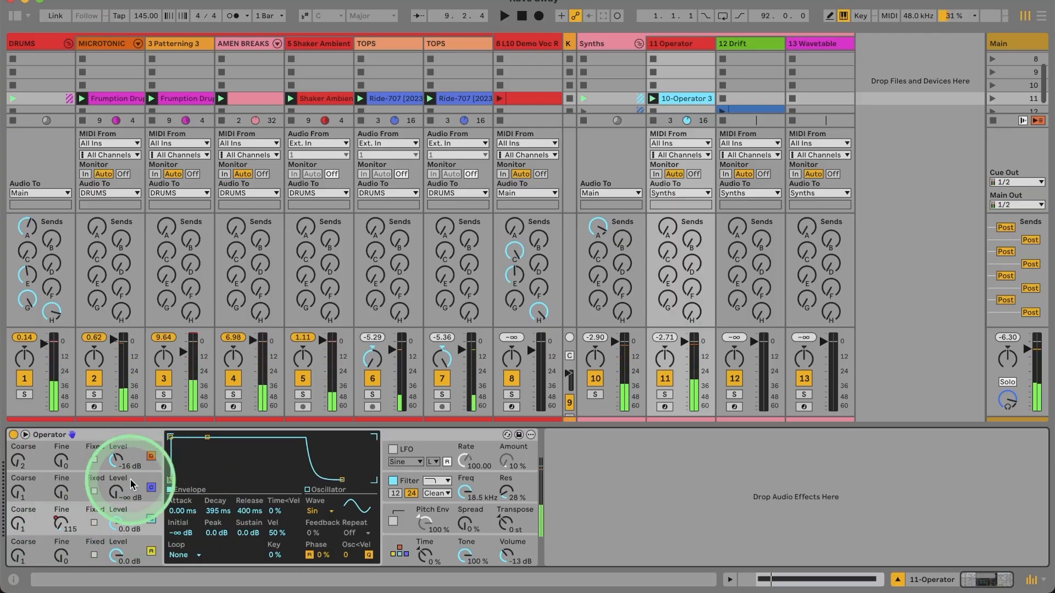
Show oscillator C's waveform settings and set its waveform to Noise White.
click(131, 497)
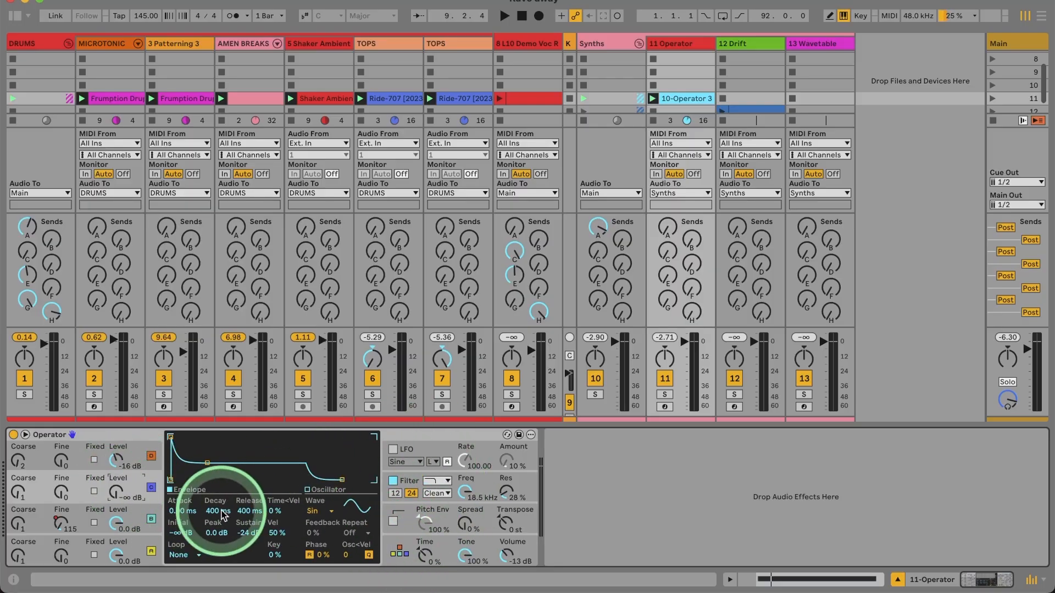
click(308, 490)
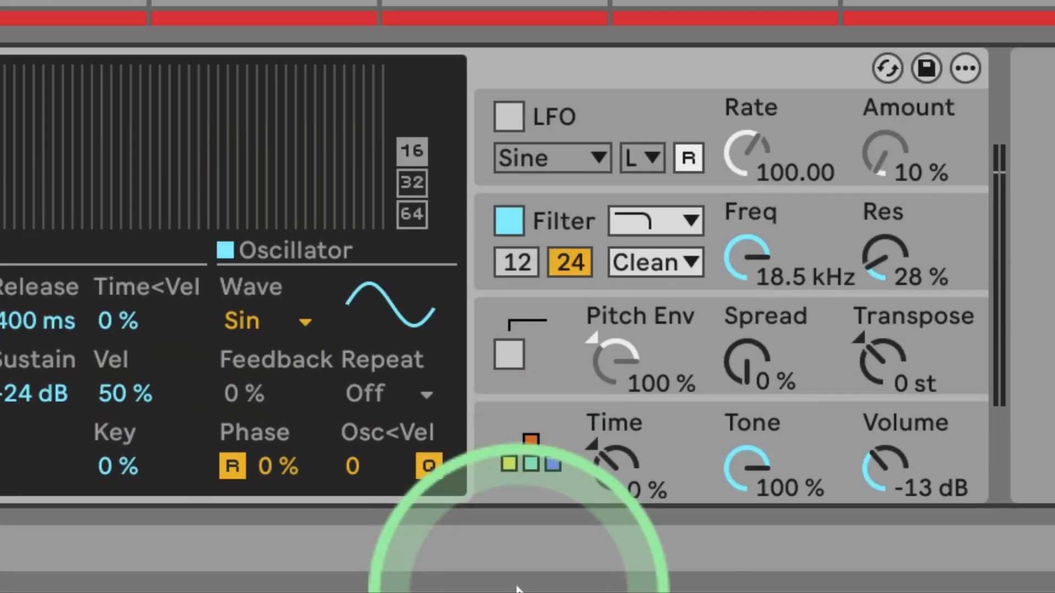
click(304, 322)
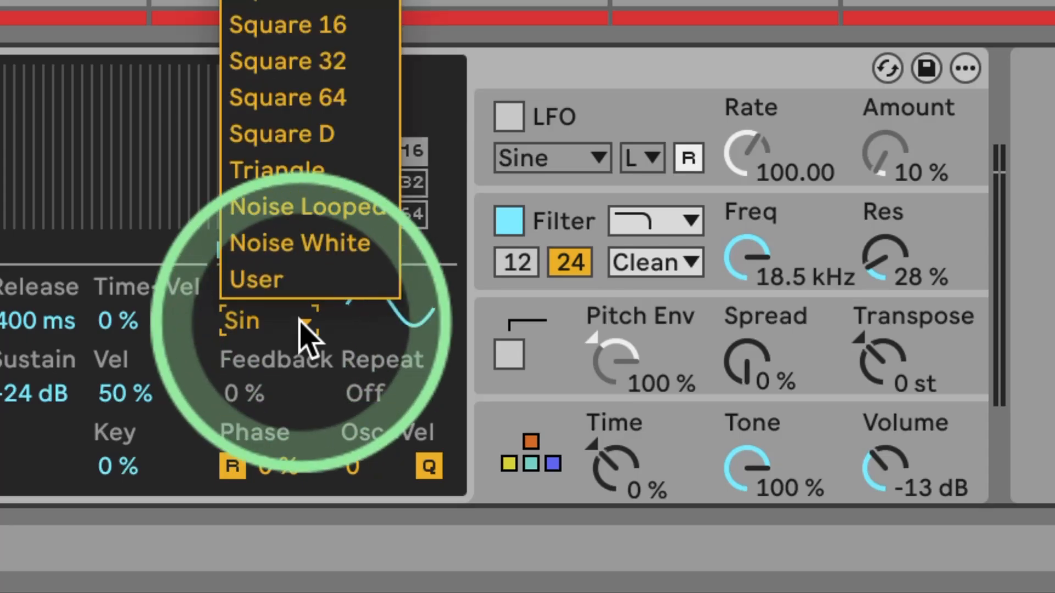
click(284, 248)
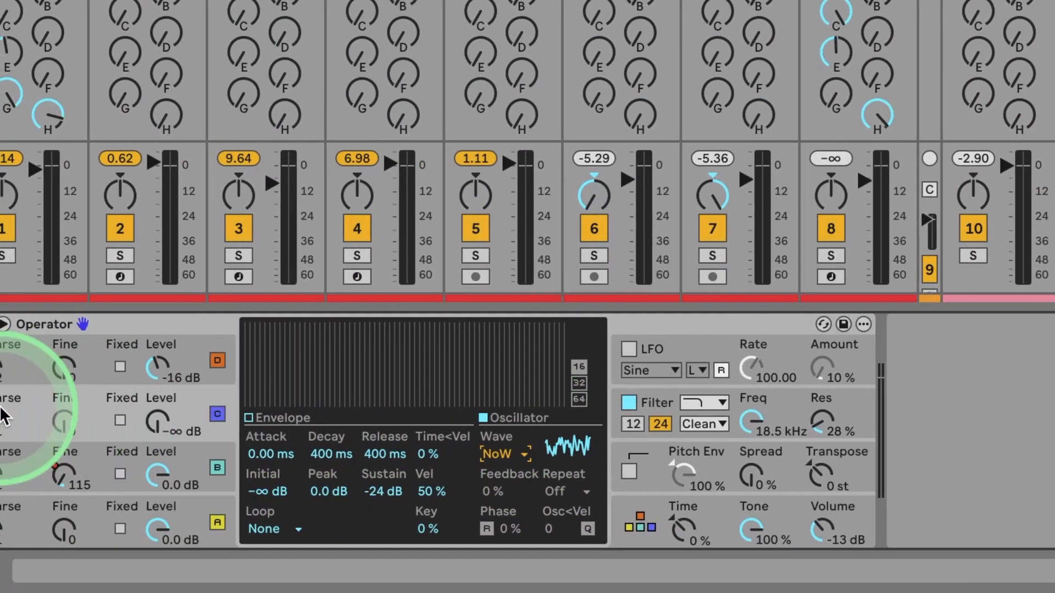
Shape oscillator C's envelope with 374 ms attack, 4.87 s decay, -17 dB sustain and 8.85 s release, and raise its level to -9.8 dB.
click(248, 417)
drag(250, 329, 320, 332)
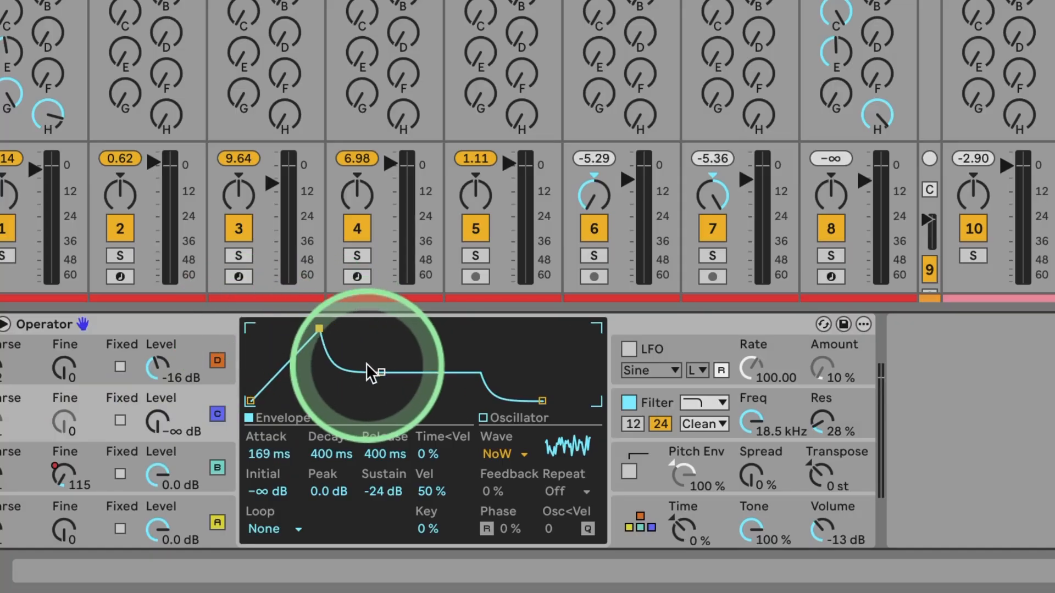
drag(372, 370, 383, 356)
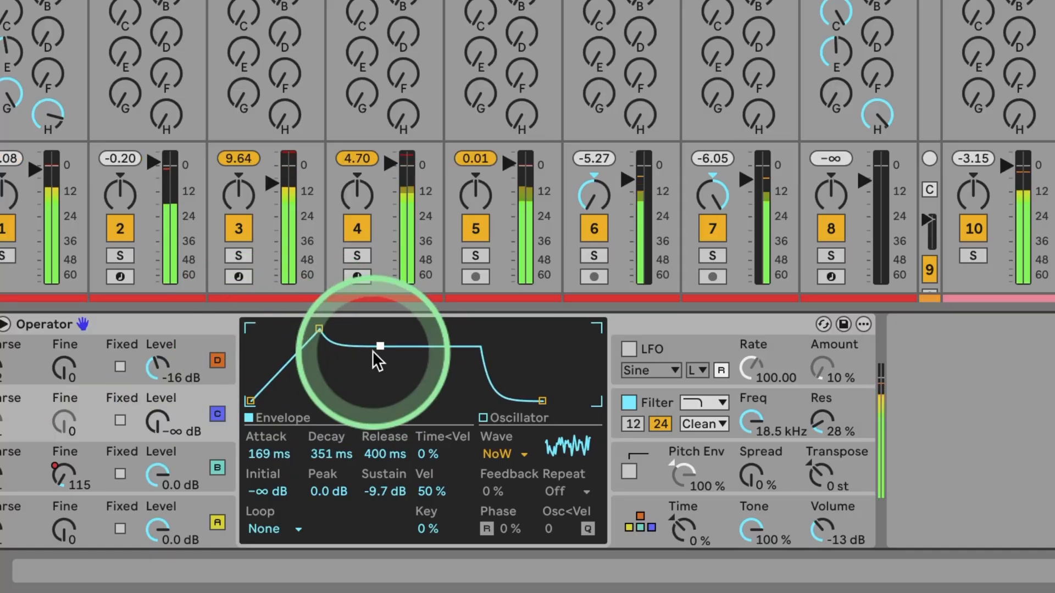
drag(157, 419, 157, 390)
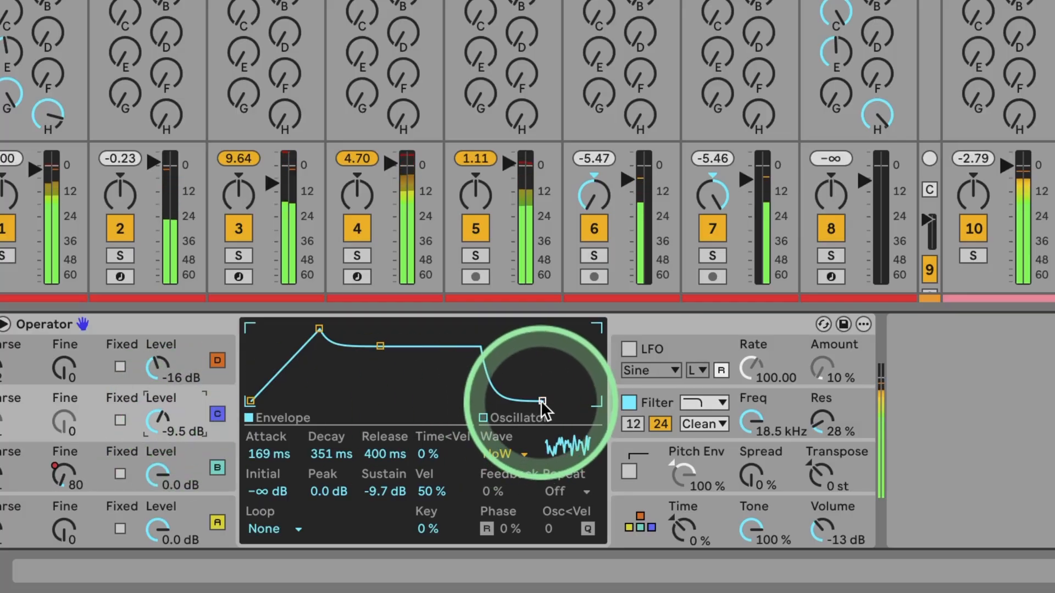
drag(542, 401, 575, 401)
drag(380, 346, 407, 359)
mouse_move(319, 328)
mouse_down()
mouse_move(327, 319)
mouse_move(313, 316)
mouse_move(328, 328)
mouse_up()
mouse_move(173, 438)
mouse_down()
mouse_move(173, 421)
mouse_move(173, 439)
mouse_up()
key(space)
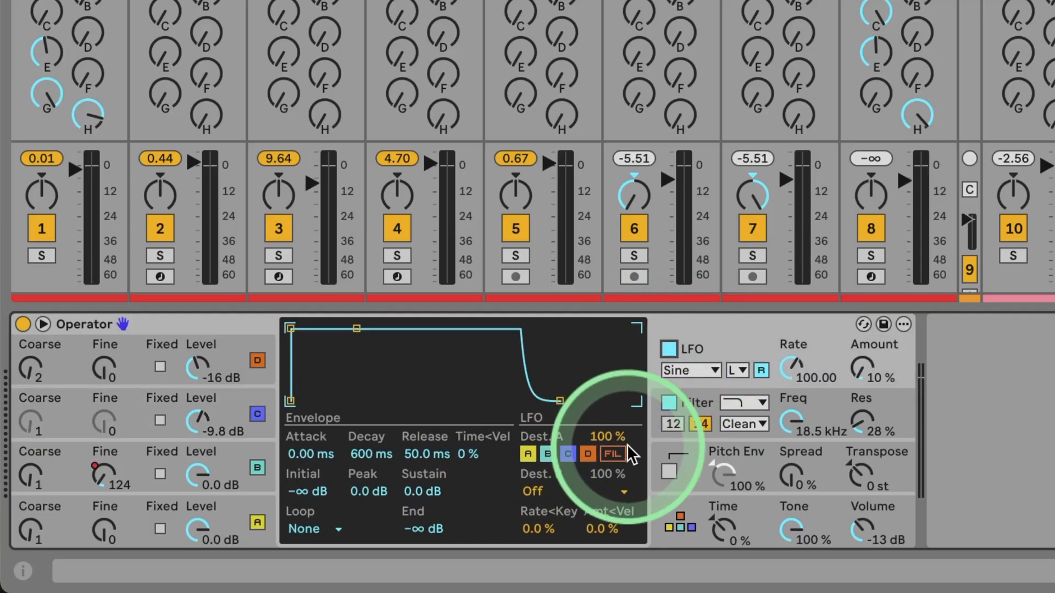
Set Operator's LFO to the Noise waveform in the high range, with Amount at 0 % and Rate at 125.99.
key(space)
drag(864, 376, 864, 459)
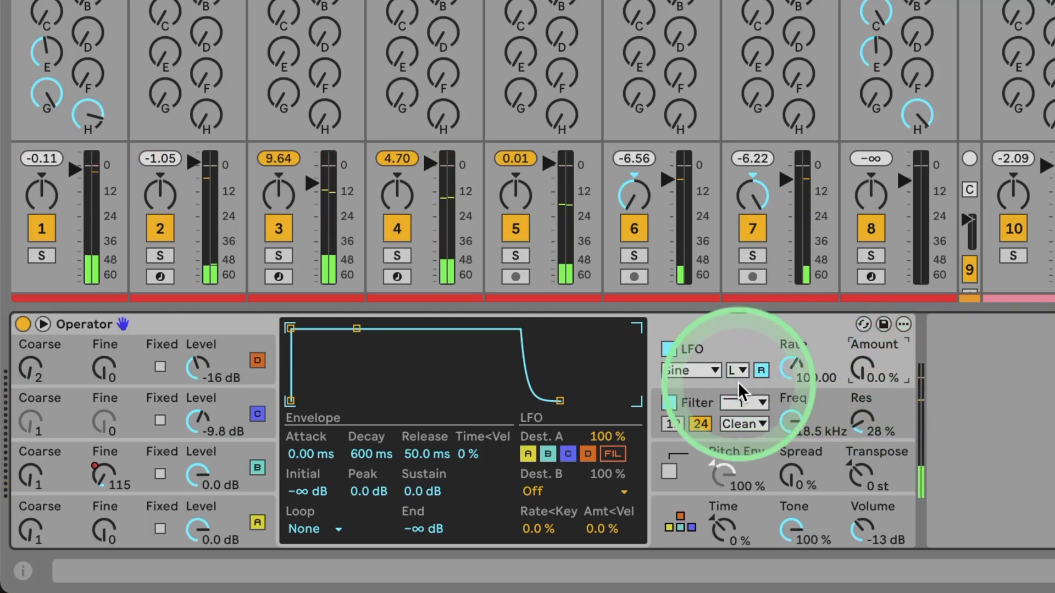
click(712, 372)
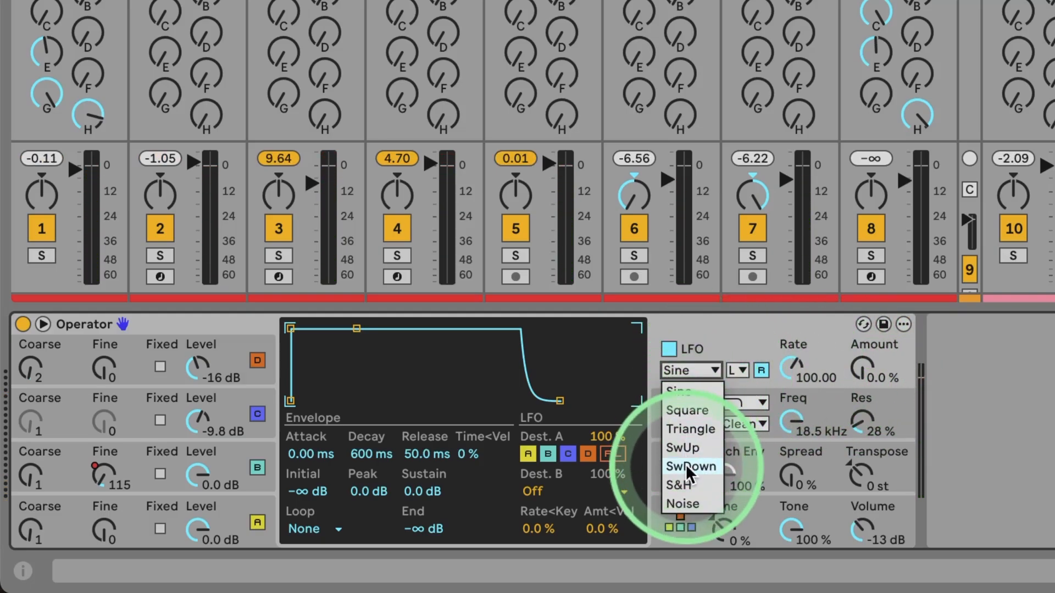
click(681, 502)
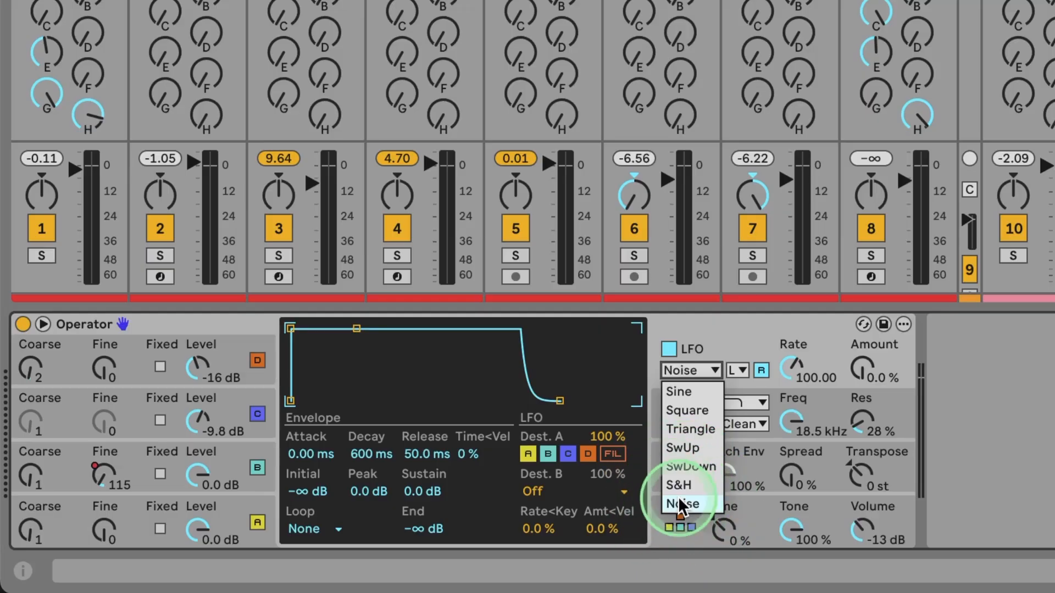
click(740, 371)
click(744, 409)
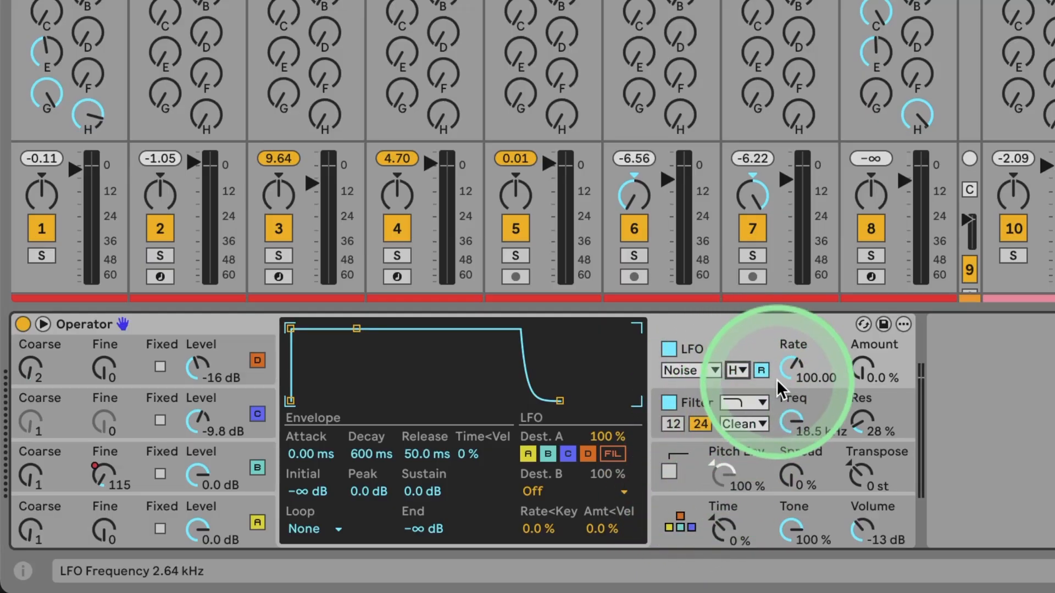
drag(795, 373, 795, 371)
Switch off oscillator C and bring the LFO's envelope and destination settings back into view.
click(373, 393)
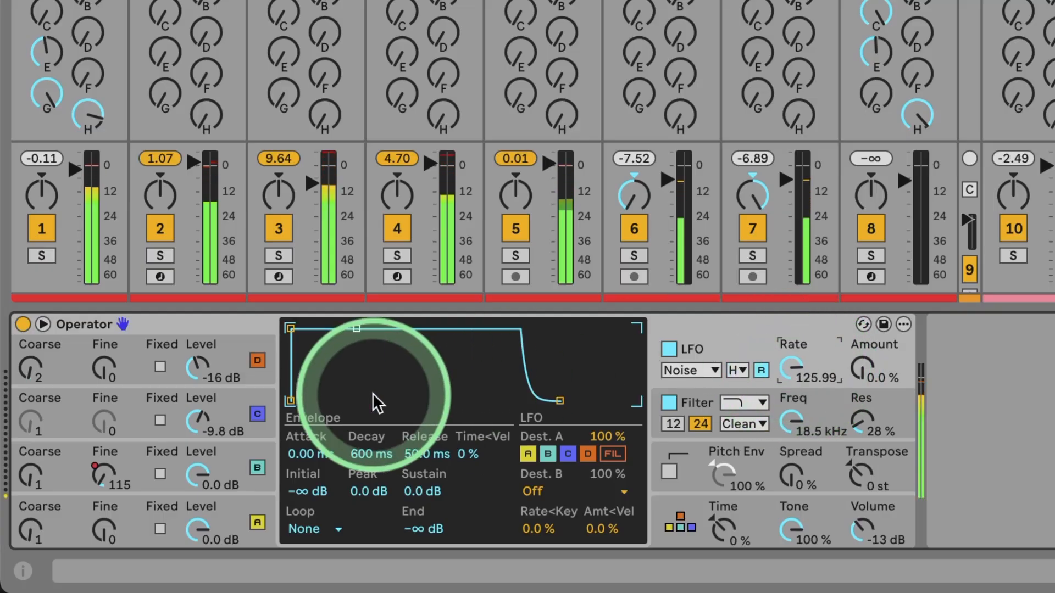
click(256, 415)
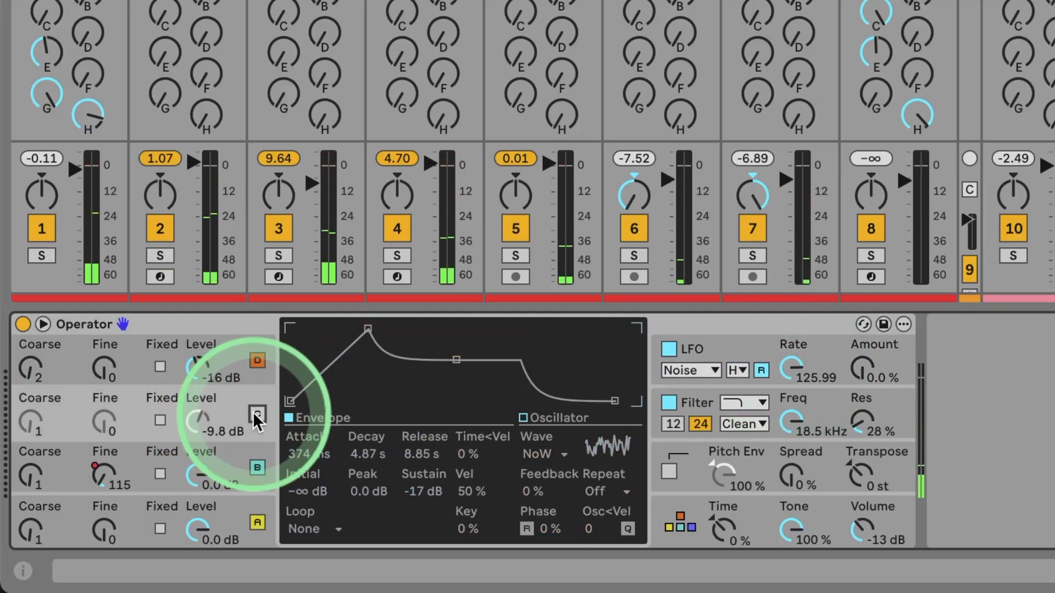
click(717, 365)
click(625, 427)
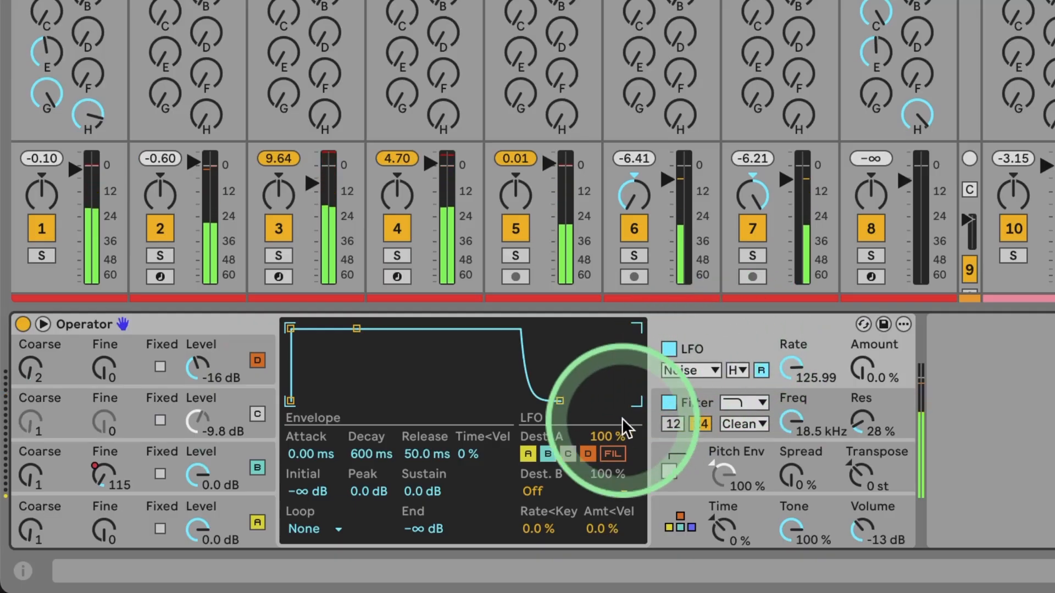
click(561, 454)
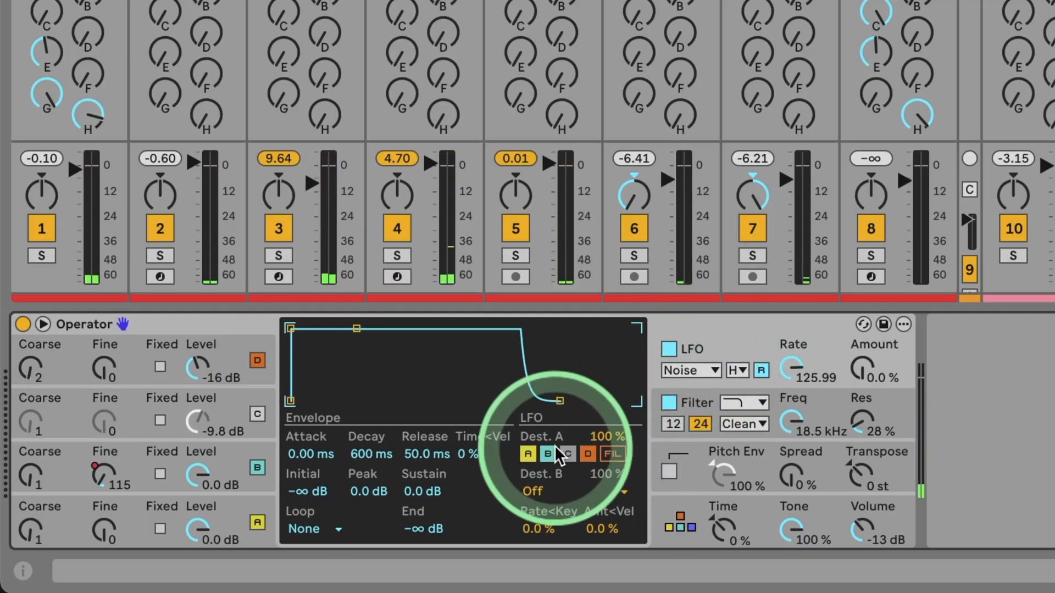
Raise the LFO Amount to 100 % during playback, comparing the sound with the LFO off and on.
mouse_move(863, 367)
mouse_down()
mouse_move(864, 314)
mouse_move(866, 375)
mouse_up()
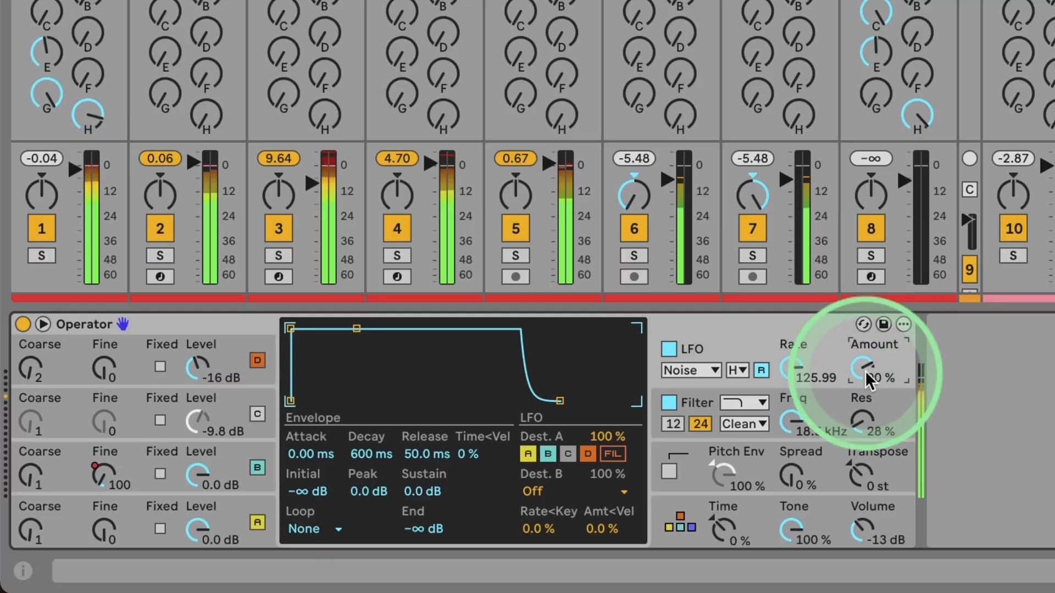
click(668, 348)
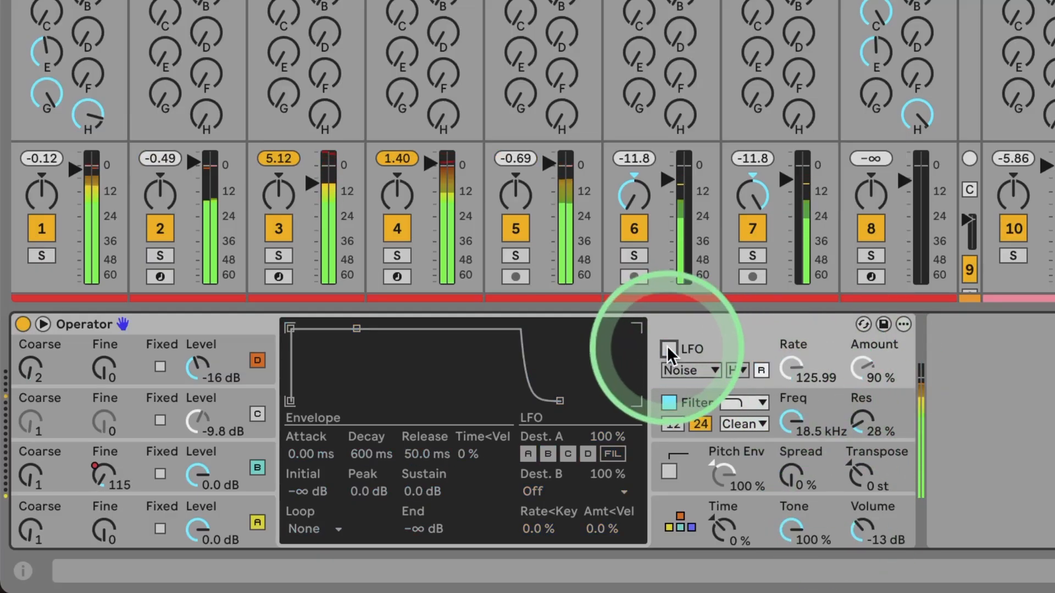
click(669, 349)
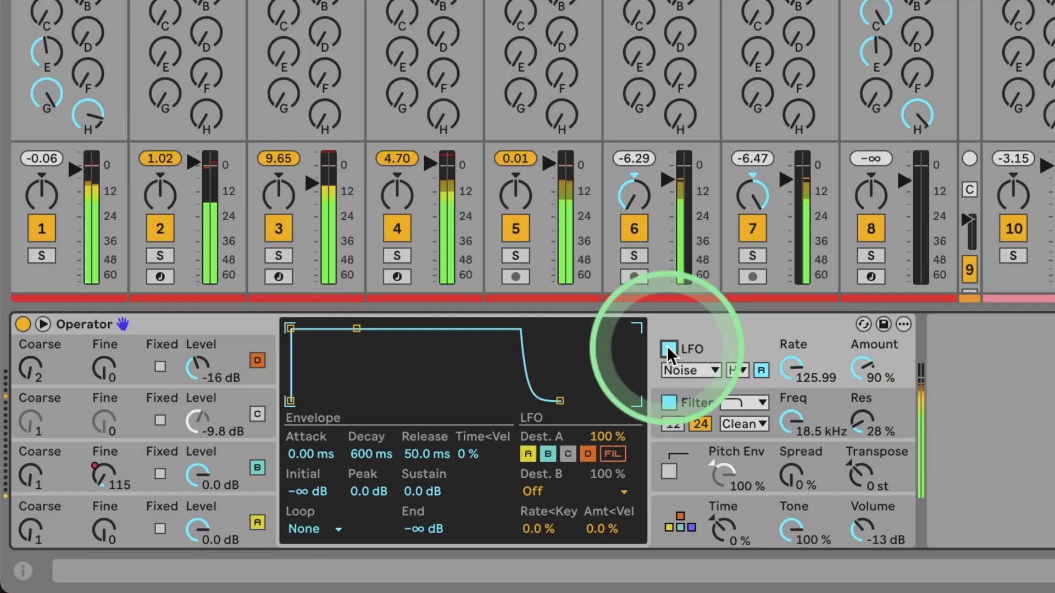
drag(863, 367, 865, 373)
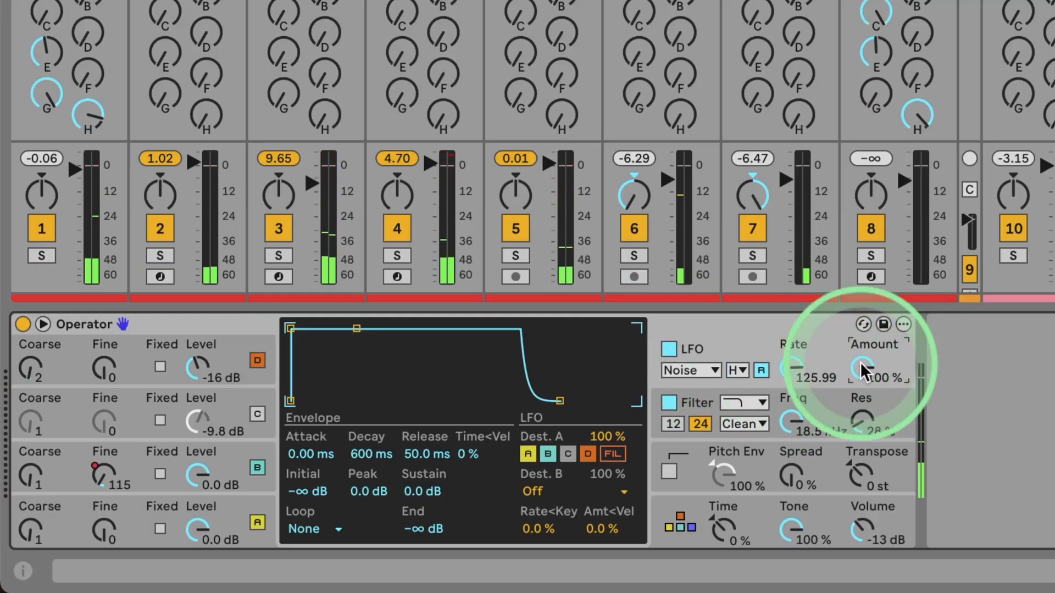
Lower the LFO Rate to 108.86, shape its envelope with 374 ms attack and 3.40 s release, and play the result.
click(789, 367)
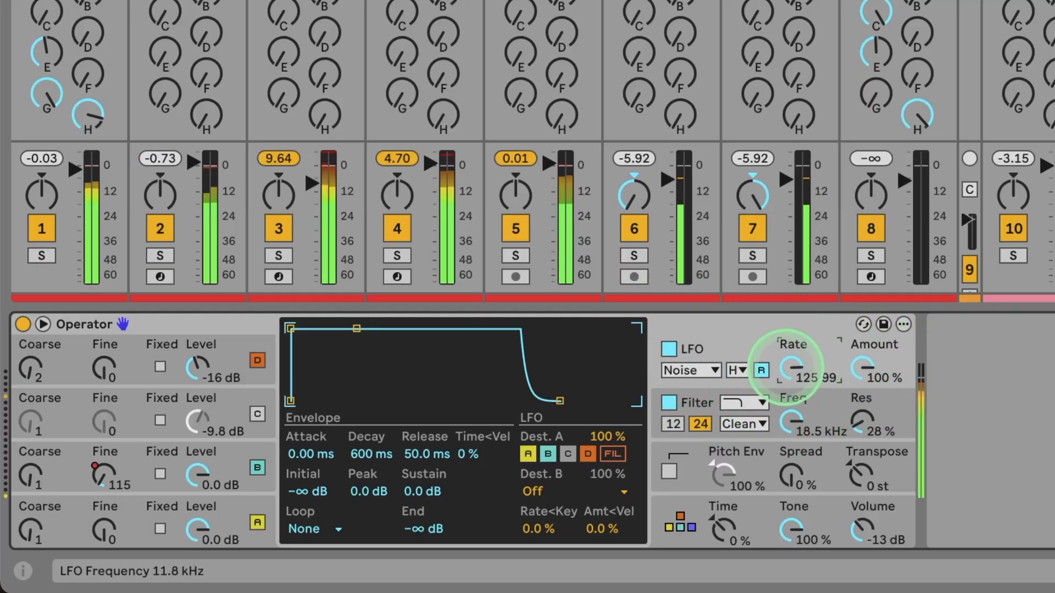
mouse_move(789, 367)
mouse_down()
mouse_move(789, 384)
mouse_move(789, 365)
mouse_up()
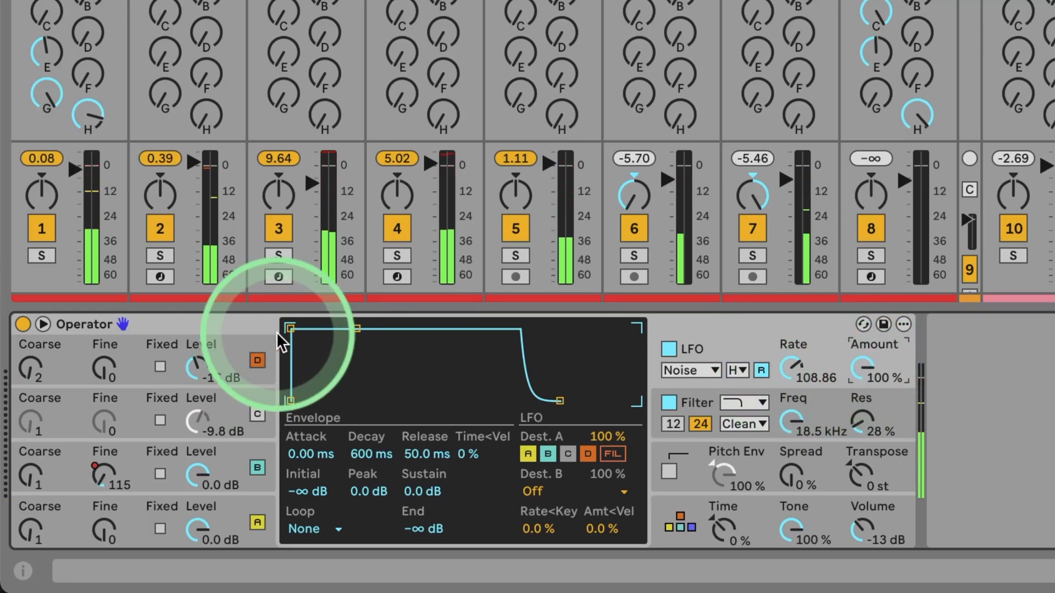
drag(290, 329, 368, 329)
drag(560, 401, 605, 401)
click(405, 402)
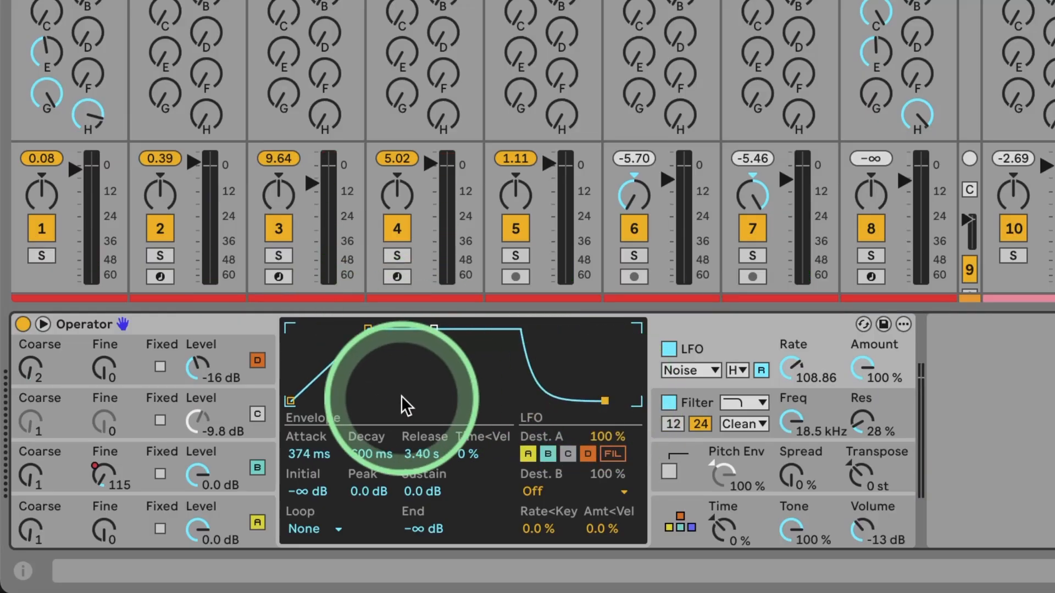
key(space)
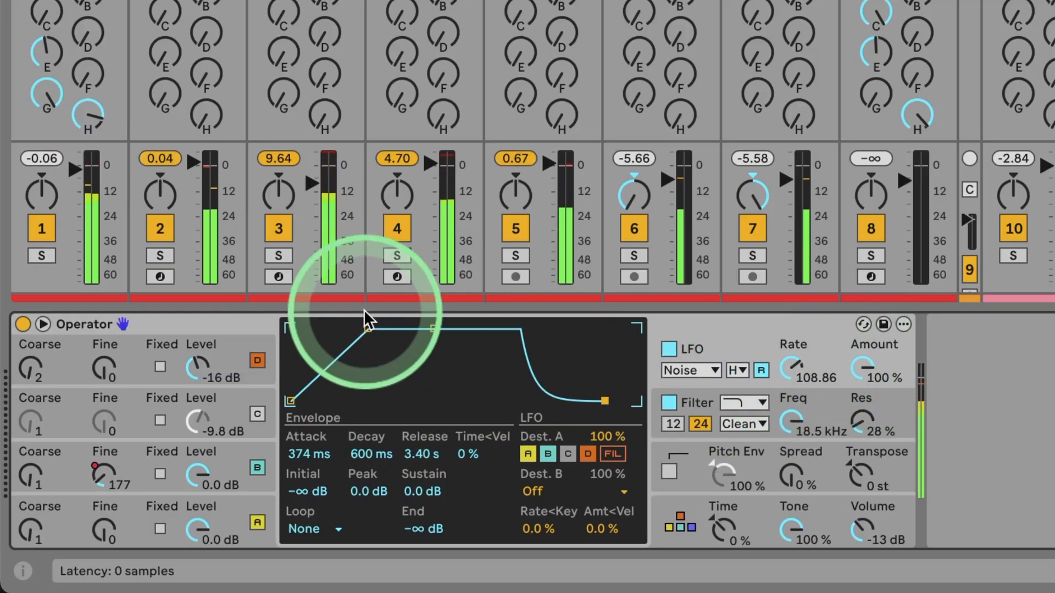
Show oscillator A's waveform editor, limit it to 16 harmonics, and draw a descending custom harmonic spectrum.
click(234, 359)
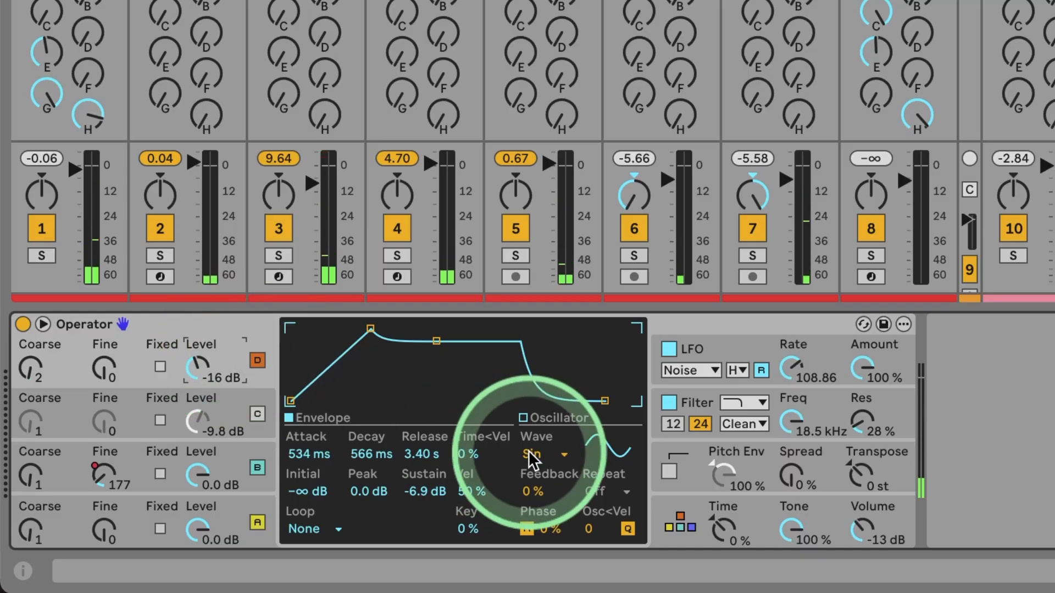
click(545, 423)
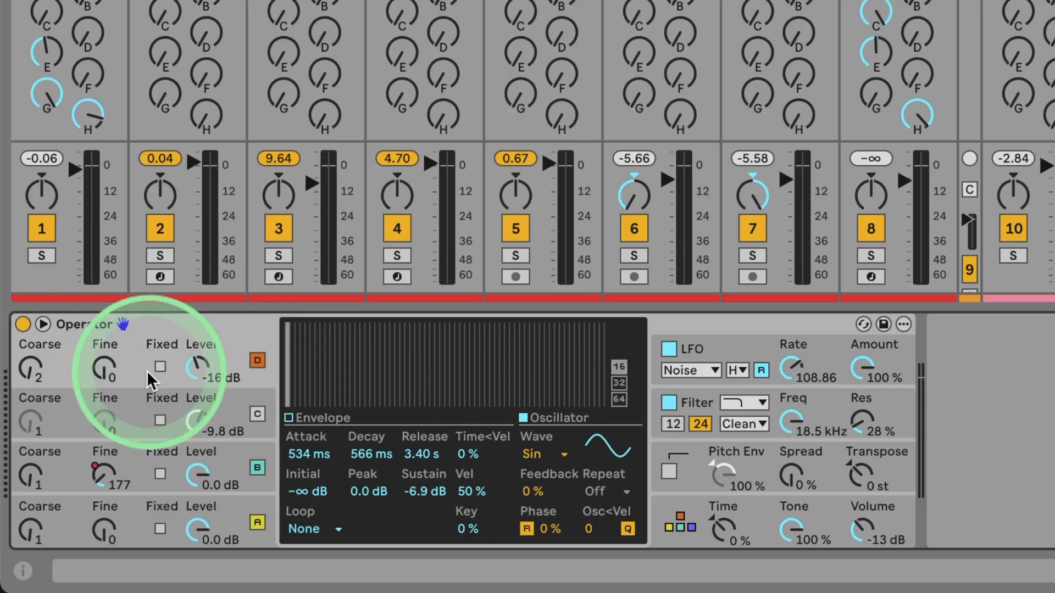
click(219, 522)
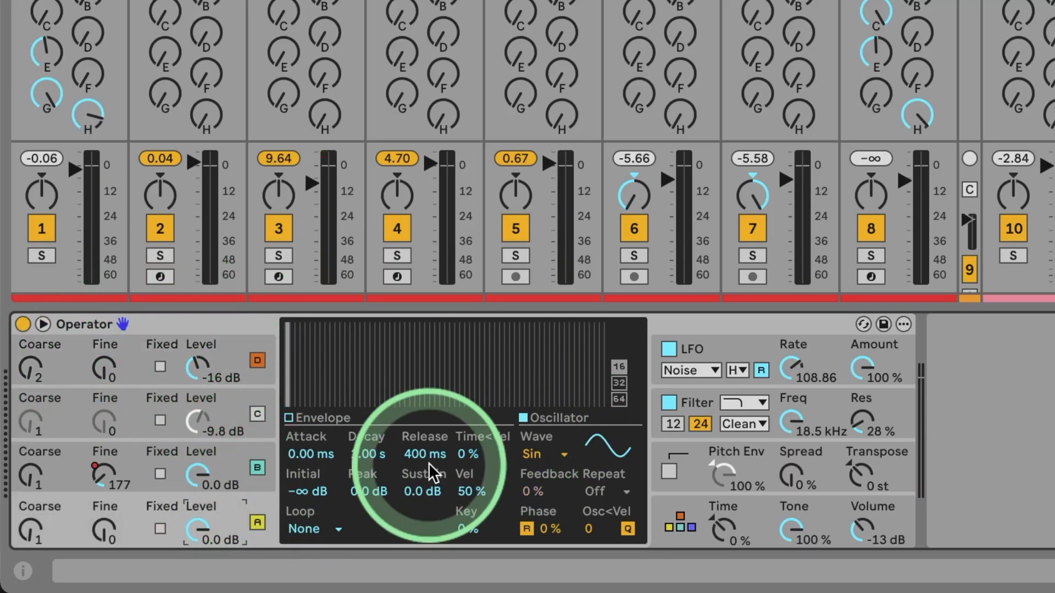
click(619, 378)
click(618, 361)
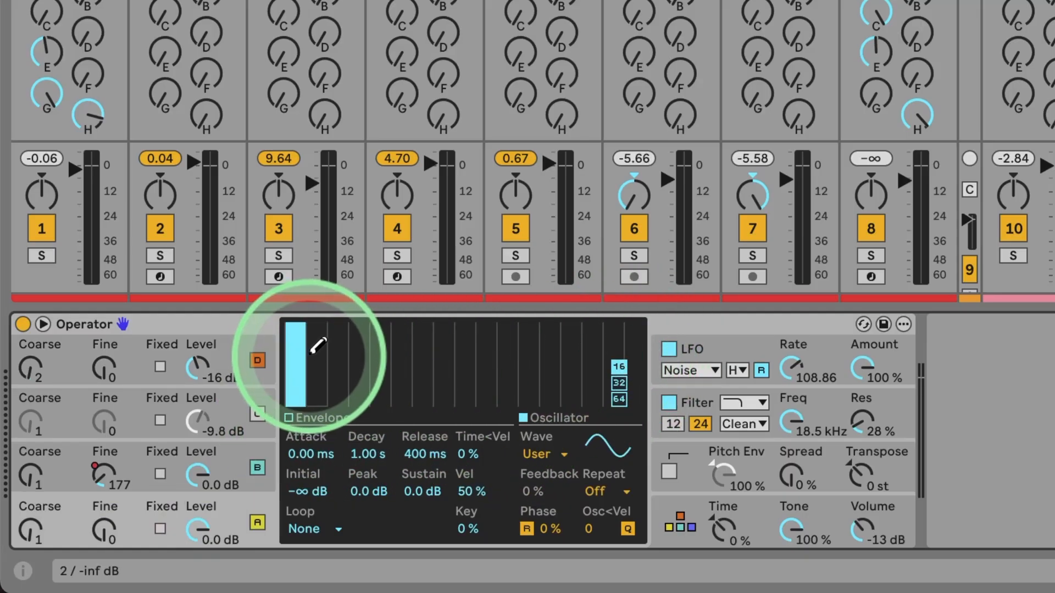
mouse_move(310, 351)
mouse_down()
mouse_move(308, 337)
mouse_move(387, 340)
mouse_move(499, 370)
mouse_move(513, 396)
mouse_up()
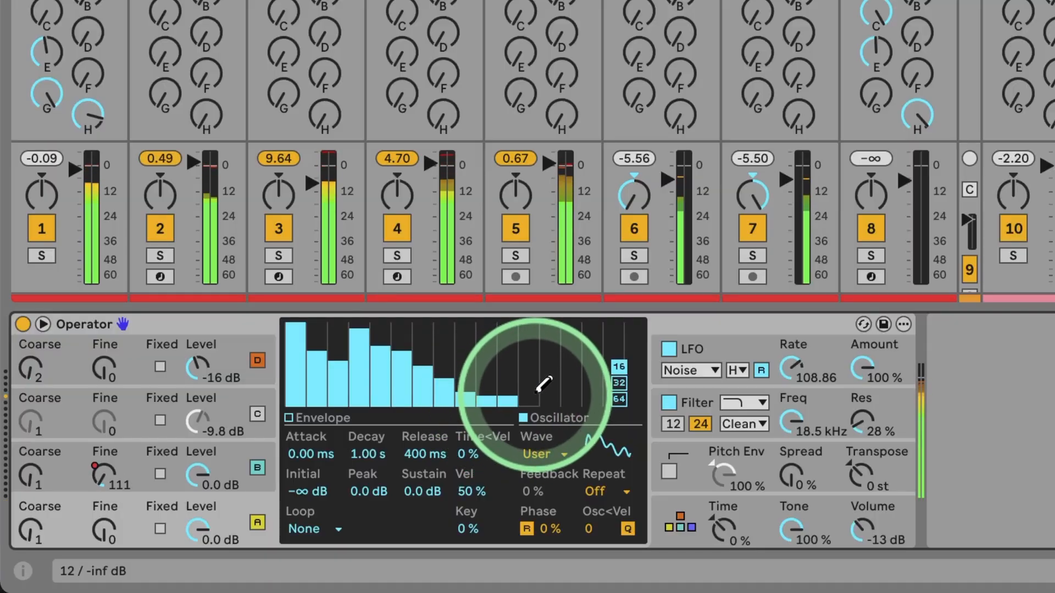
Try strong 12th and 15th harmonics on oscillator A and strip its spectrum back to the fundamental.
drag(536, 382, 539, 322)
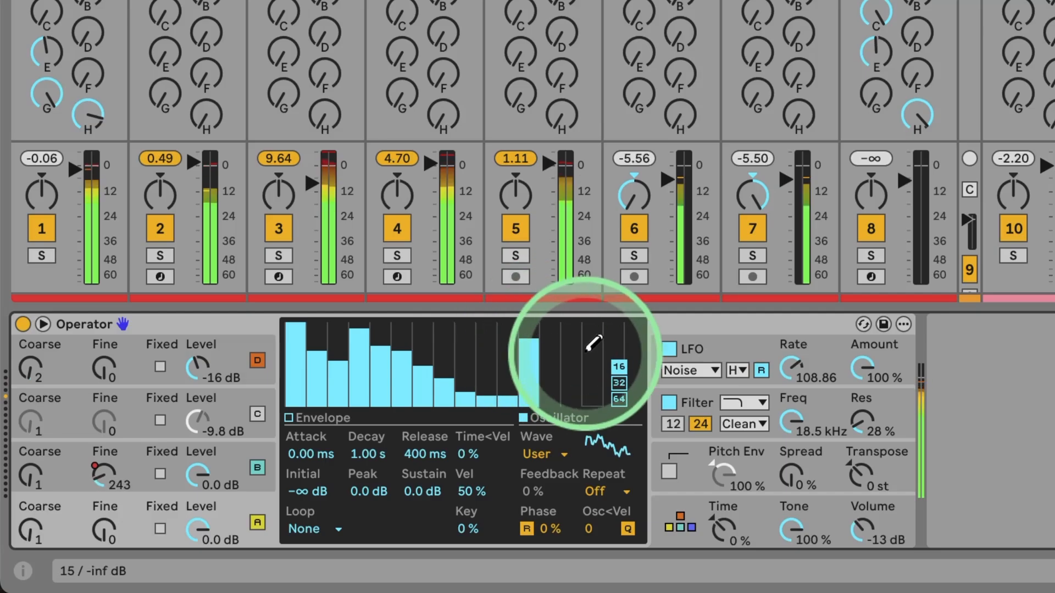
drag(596, 346, 589, 322)
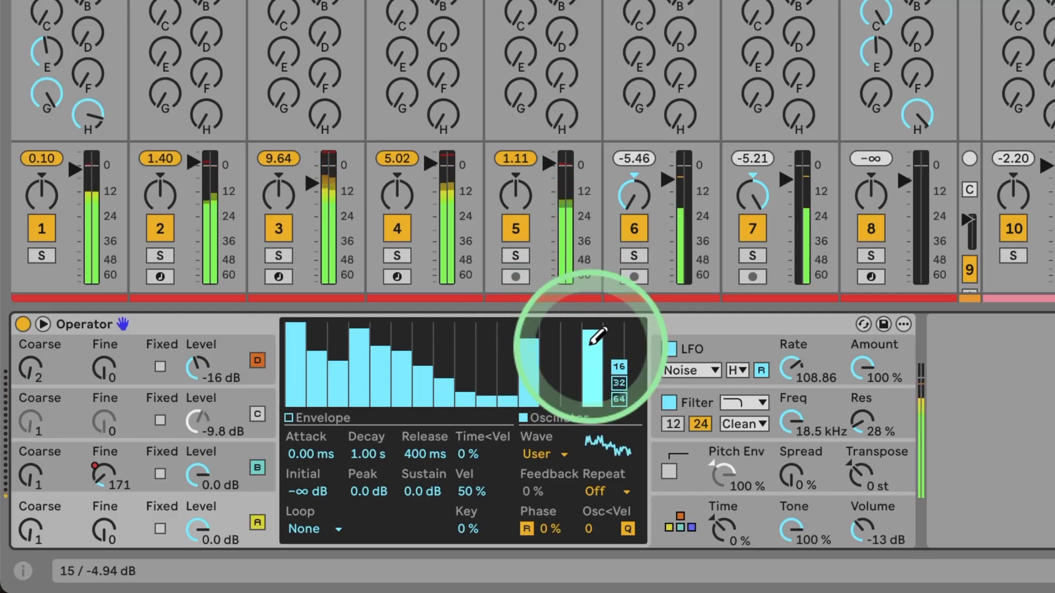
mouse_move(595, 337)
mouse_down()
mouse_move(593, 403)
mouse_move(479, 416)
mouse_move(324, 367)
mouse_up()
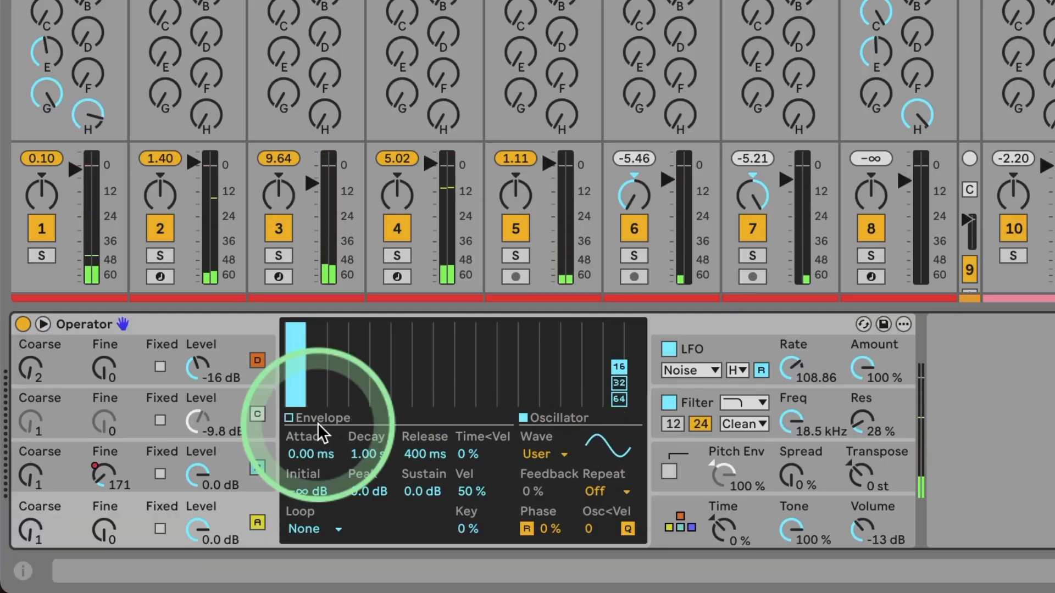
Give oscillator D a 16-harmonic custom spectrum with mid-level harmonics up to the ninth and a strong seventh at -2.82 dB.
click(204, 367)
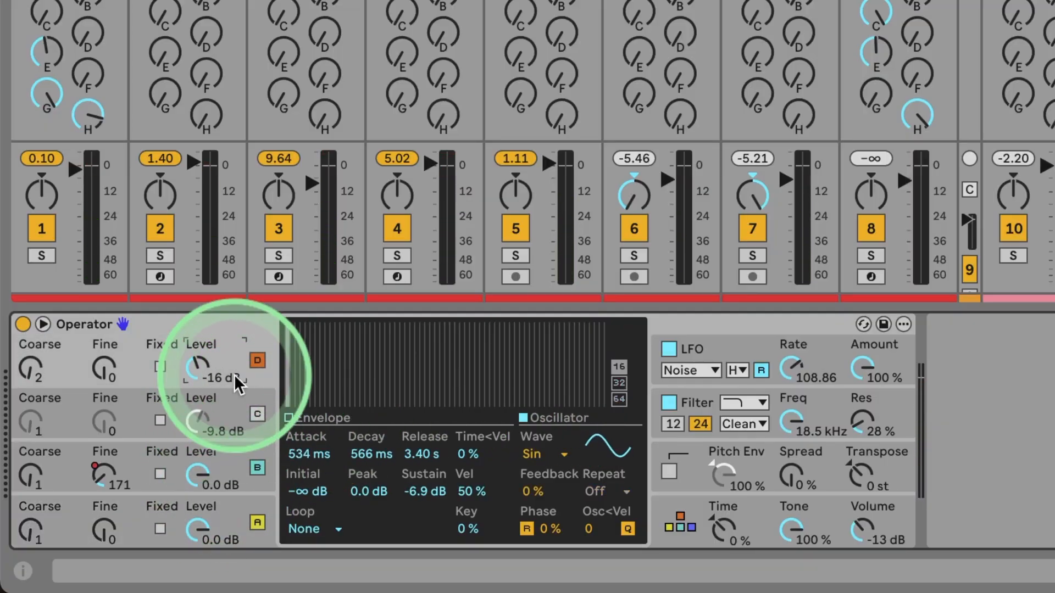
click(618, 382)
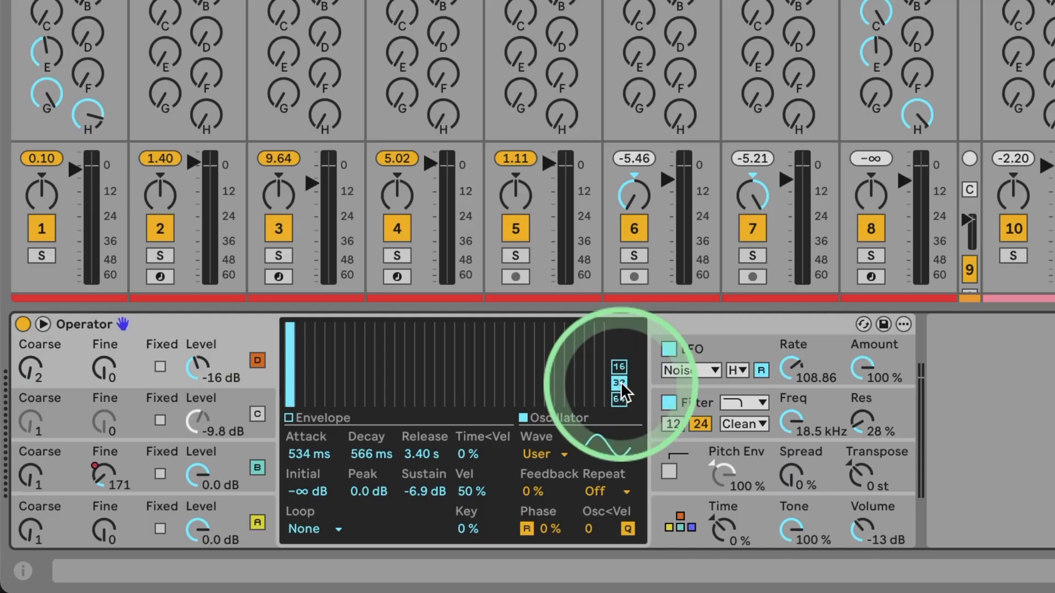
click(618, 366)
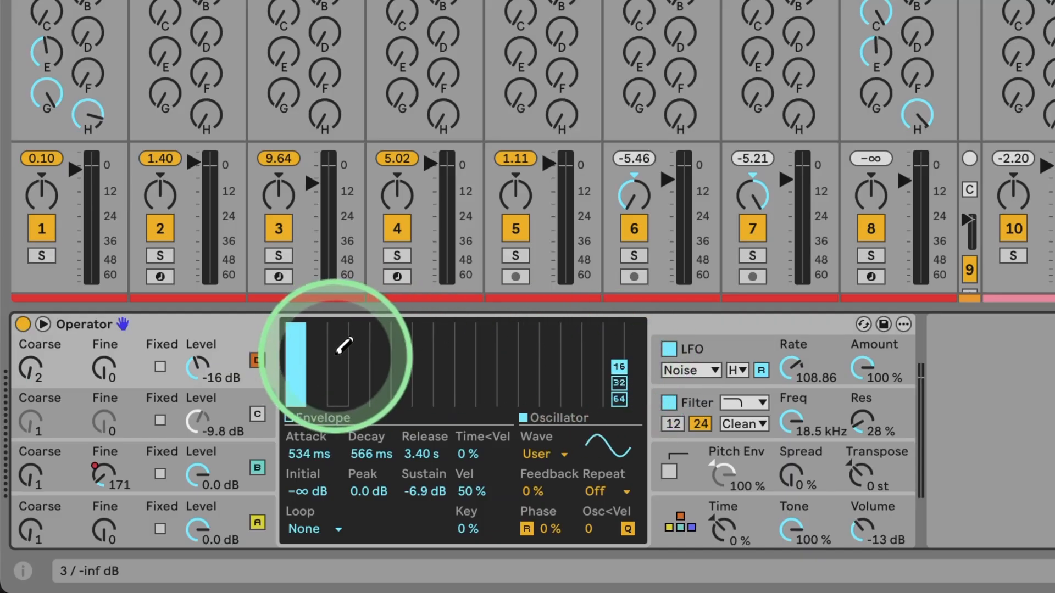
click(316, 356)
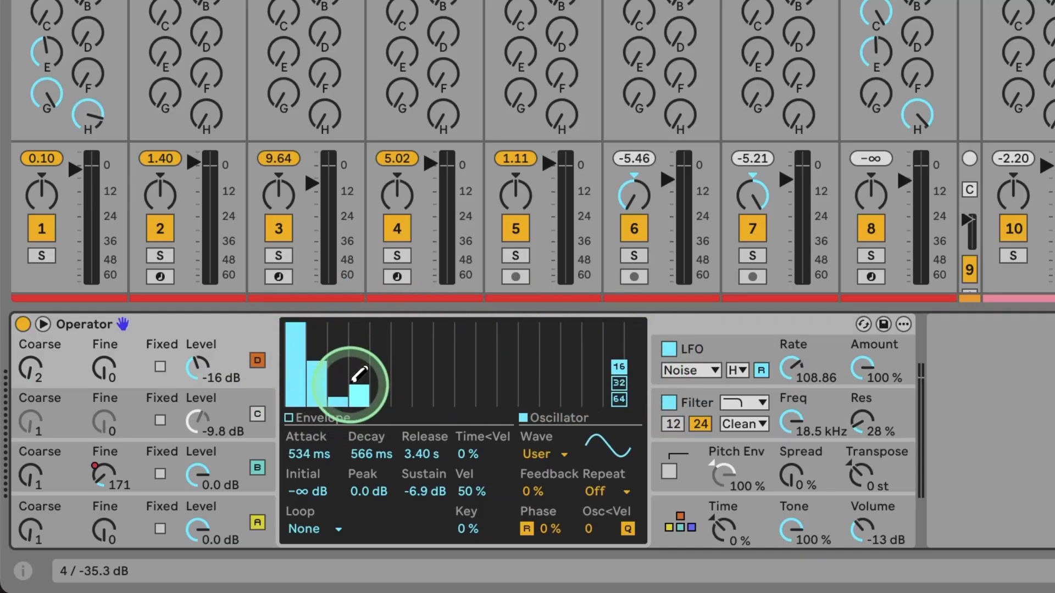
mouse_move(394, 365)
mouse_down()
mouse_move(426, 348)
mouse_move(470, 349)
mouse_up()
click(426, 328)
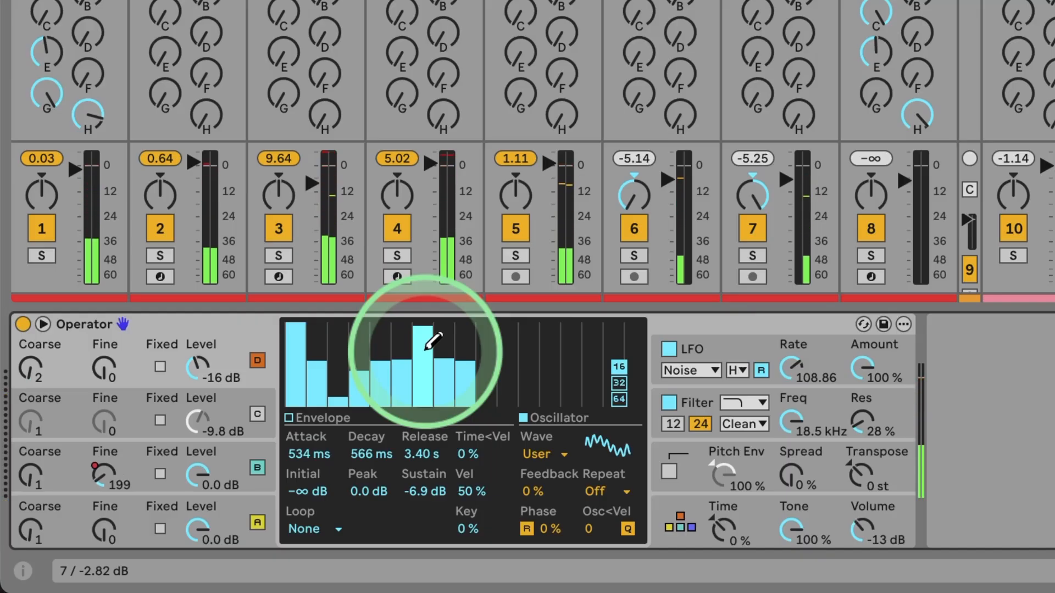
Save the Operator patch as a preset named BASS 1.
click(884, 324)
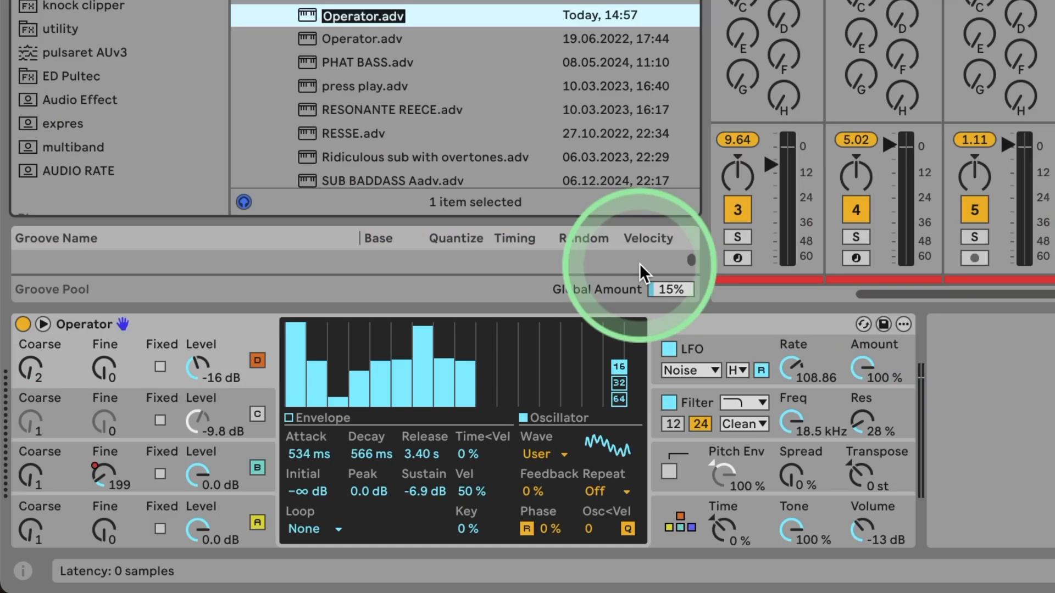
key(Return)
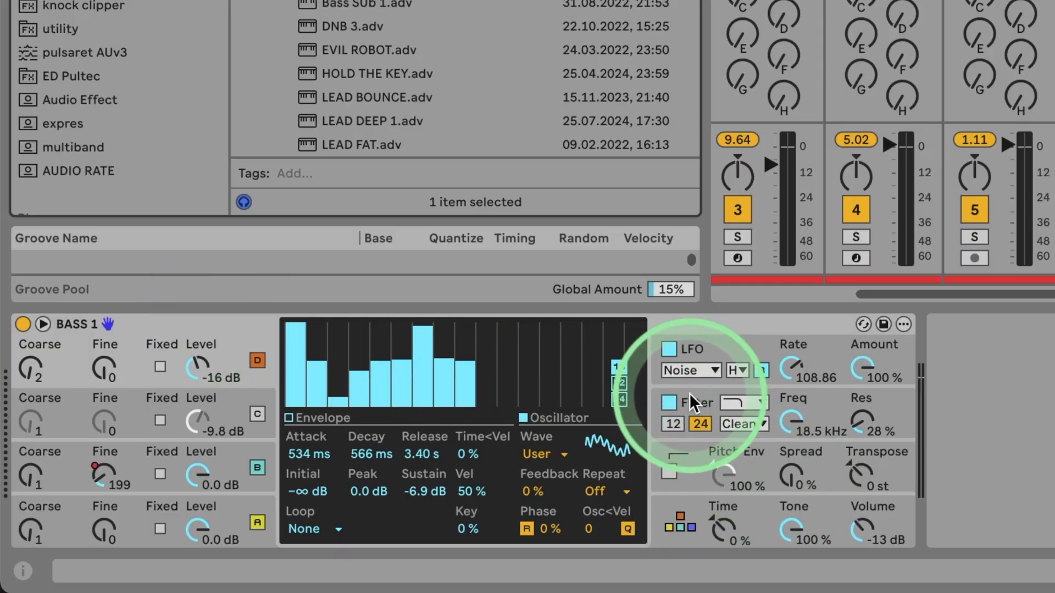
Try the filter's Hard shaper, and settle on Sine with -4.31 dB drive and 39 % dry/wet.
click(693, 406)
click(605, 460)
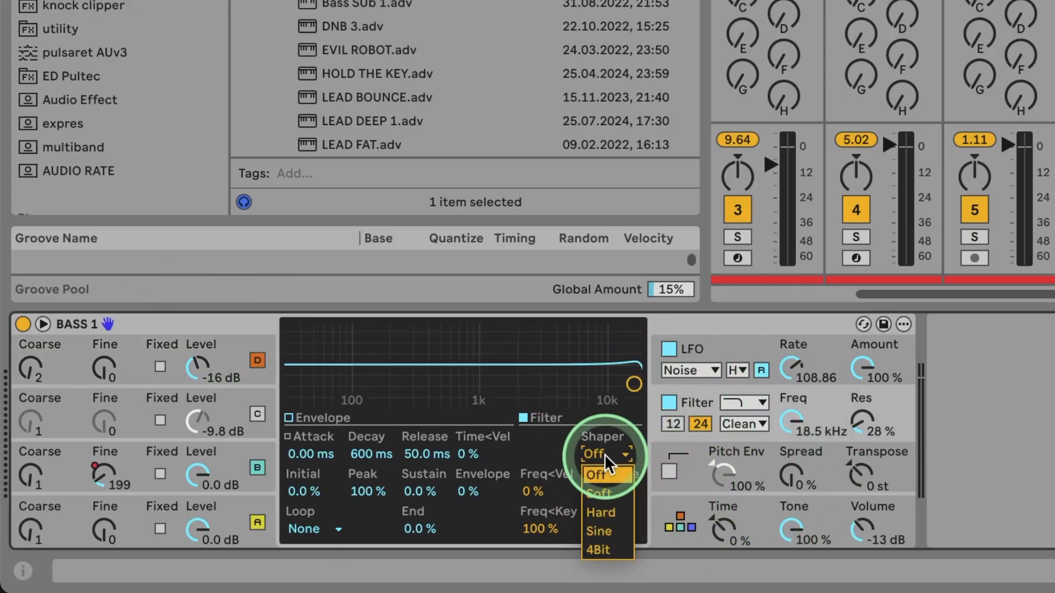
click(604, 511)
drag(616, 485, 605, 468)
click(601, 457)
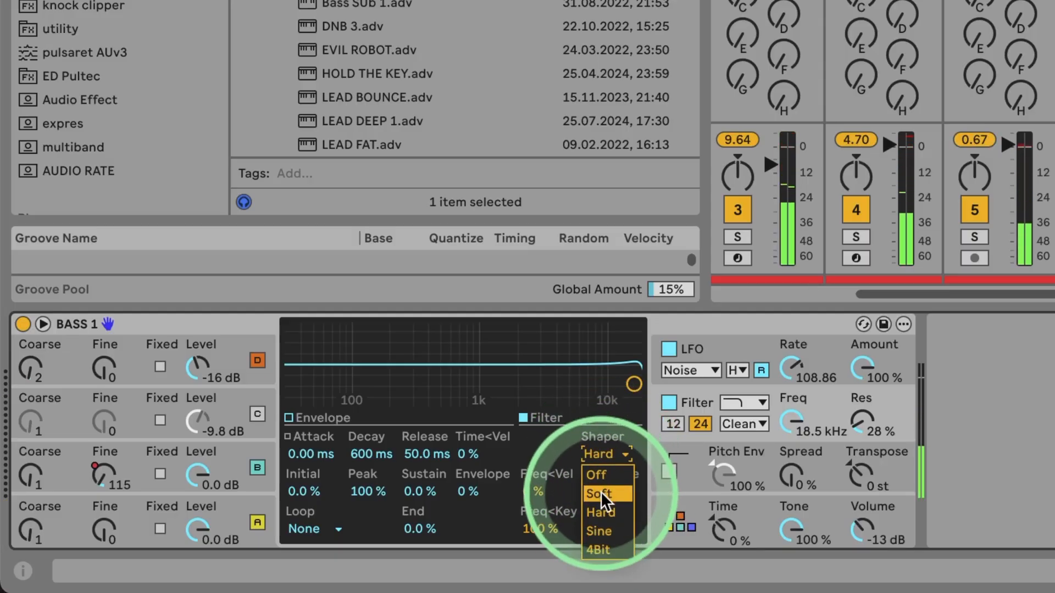
click(602, 532)
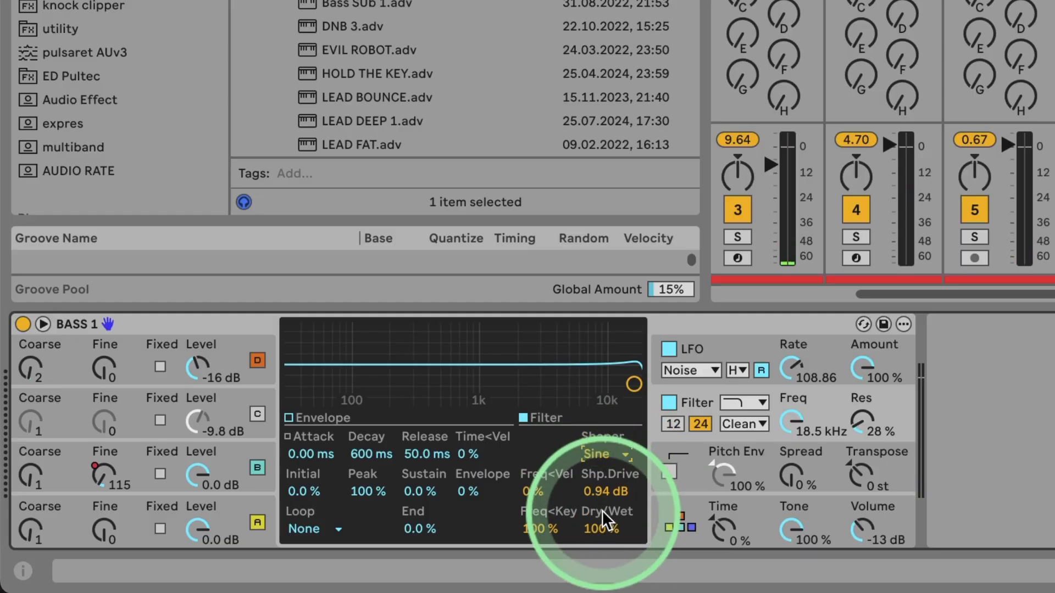
click(601, 531)
drag(607, 491, 608, 500)
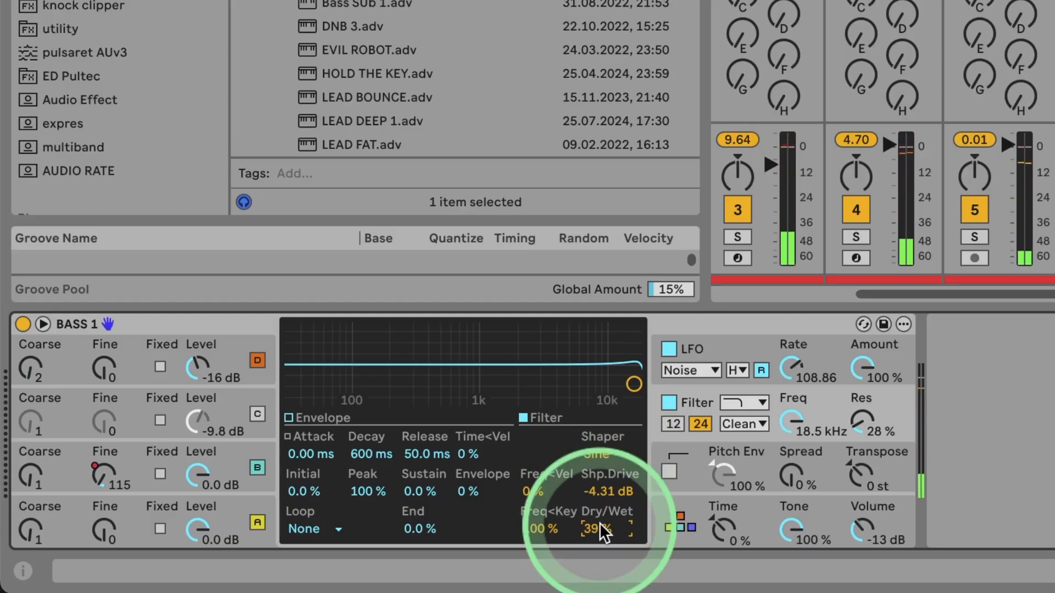
Redraw oscillator D's fifth to ninth harmonics as a gentle downward slope and set the filter's shaper drive to -3.94 dB.
click(238, 356)
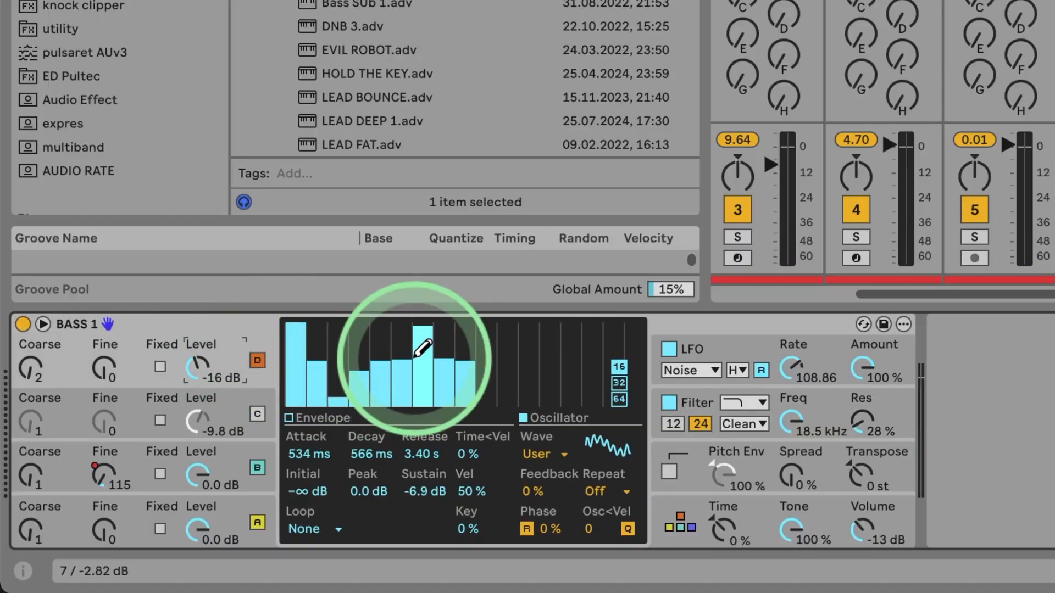
mouse_move(426, 347)
mouse_down()
mouse_move(379, 359)
mouse_move(471, 390)
mouse_up()
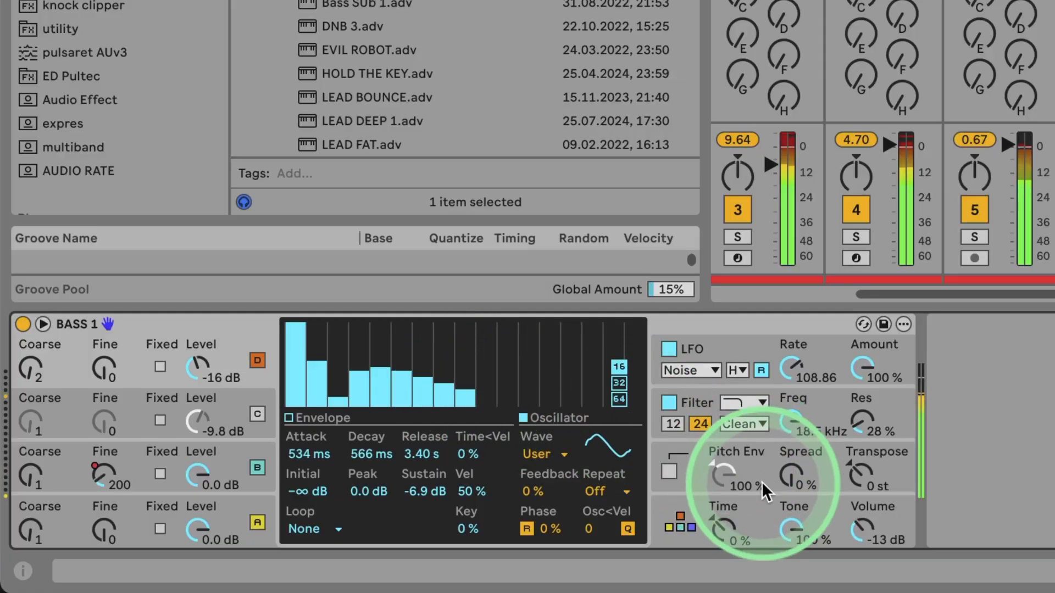
click(789, 394)
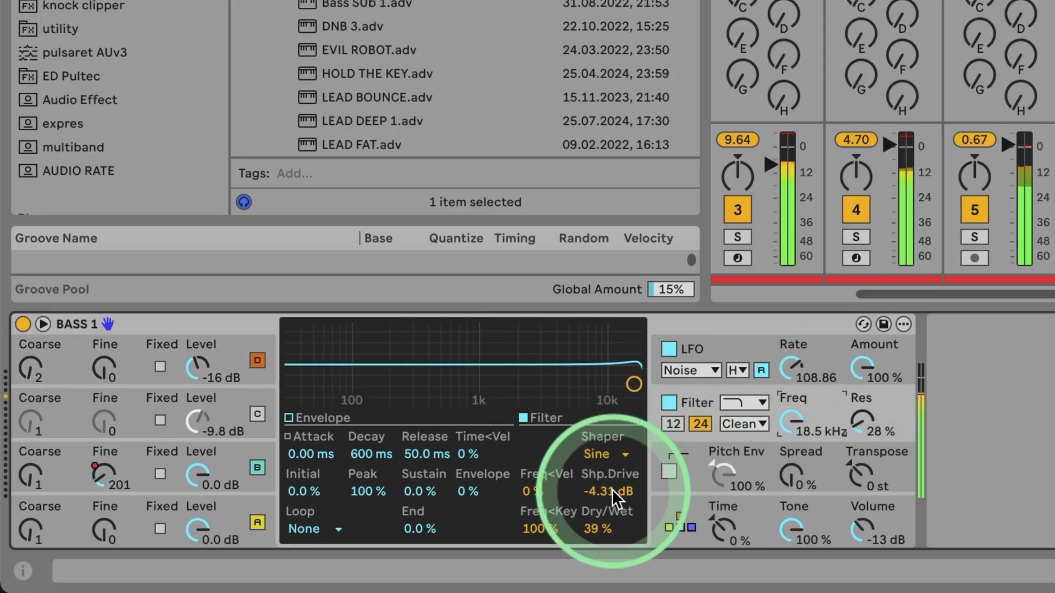
drag(613, 490, 613, 482)
mouse_move(598, 529)
mouse_down()
mouse_move(608, 487)
mouse_move(600, 533)
mouse_up()
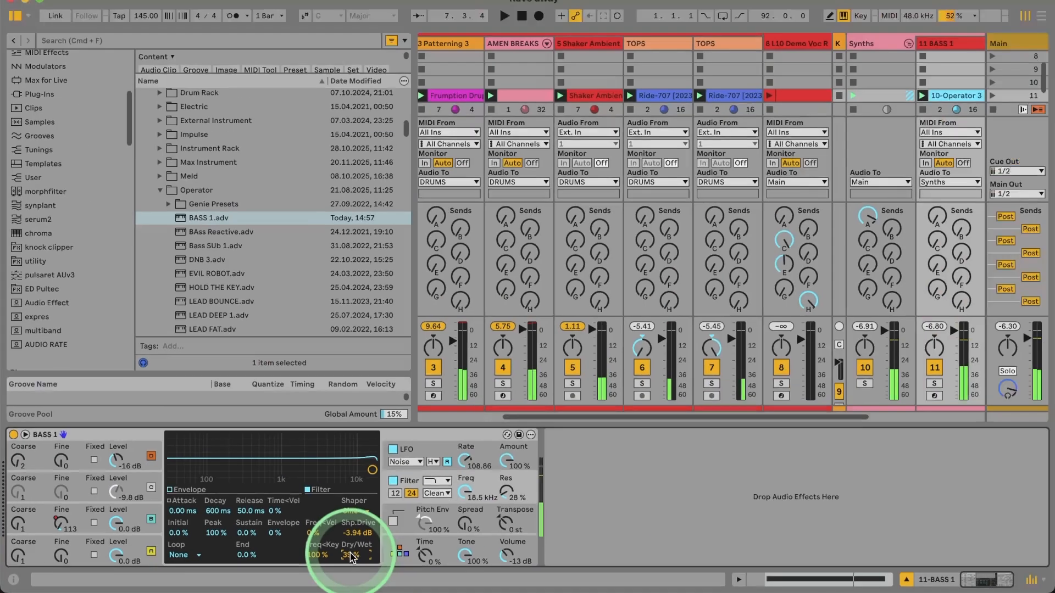
Hide the browser and isolate the Drift track by soloing it with BASS 1 muted.
click(17, 16)
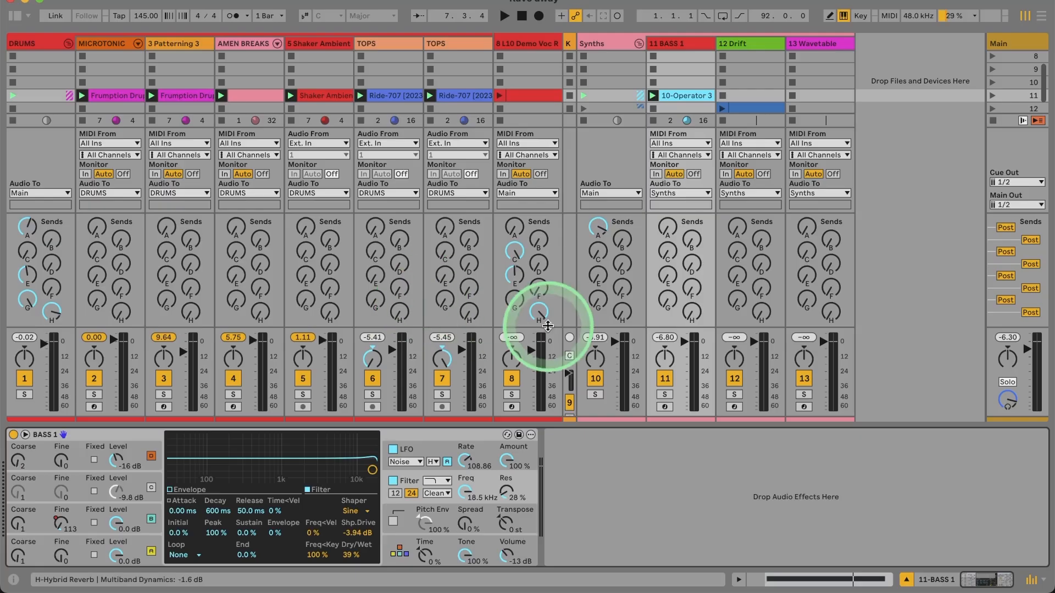
click(744, 49)
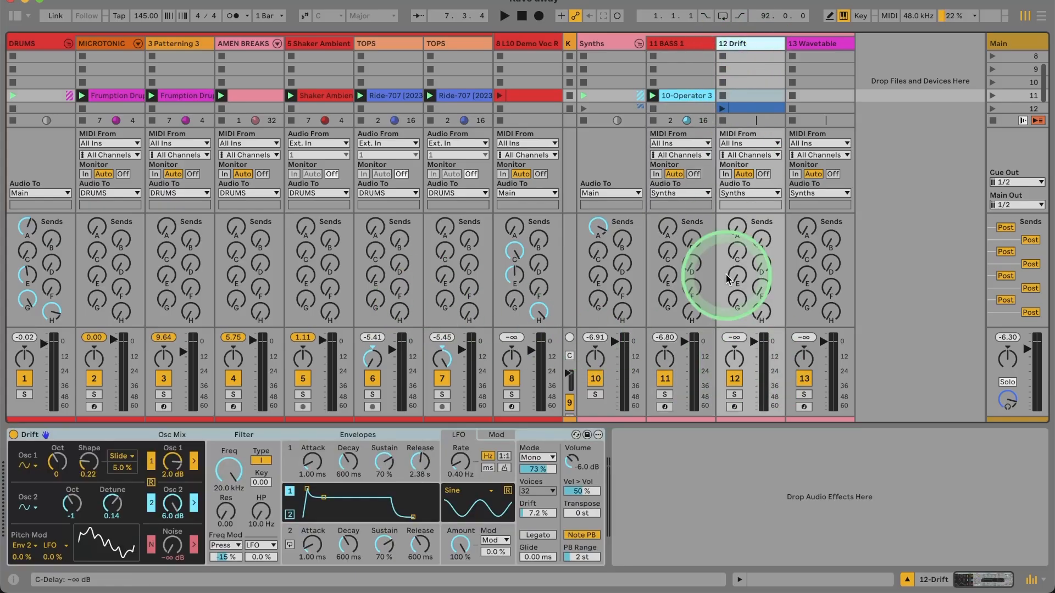
click(735, 395)
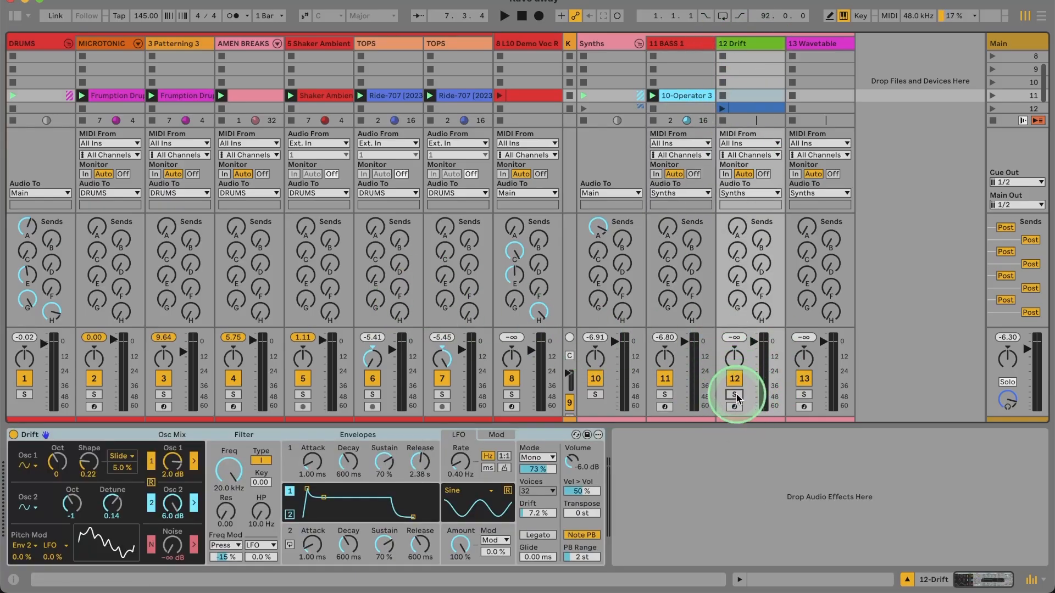
click(735, 394)
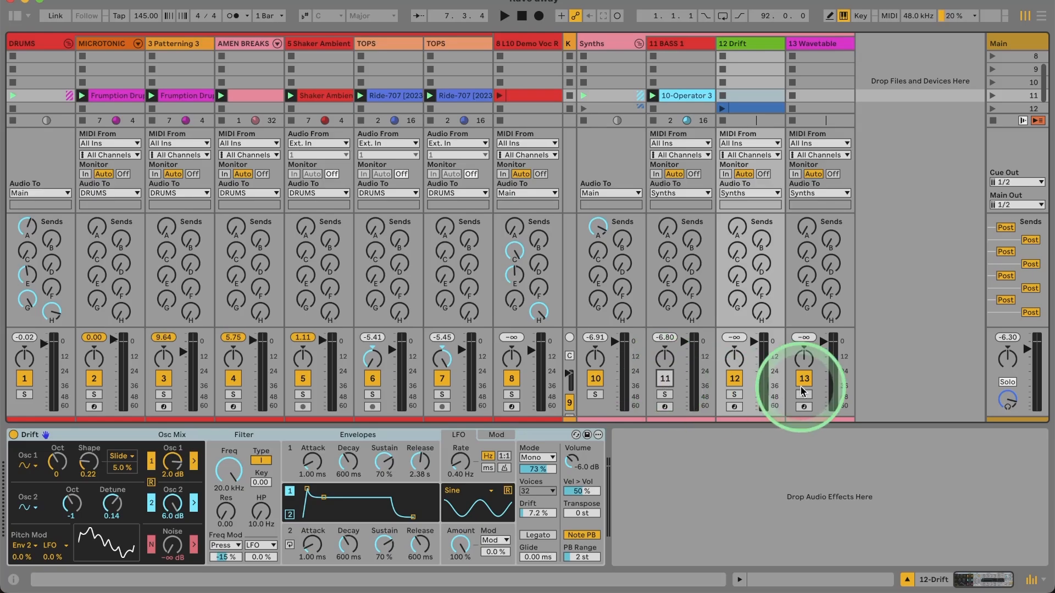
click(734, 394)
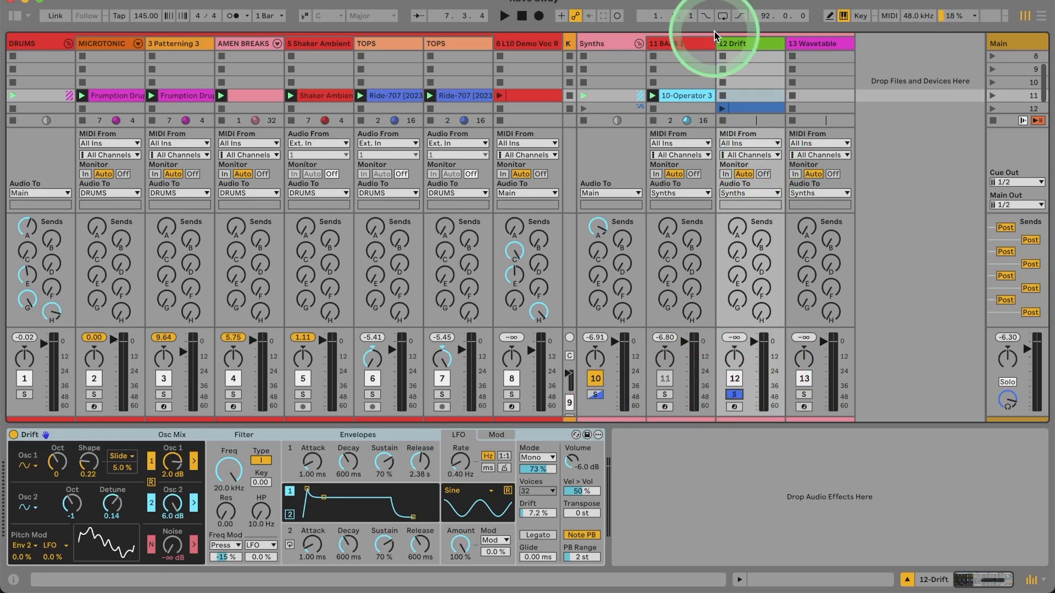
Launch the Drift track's clip, view its MIDI notes and return to the synth's controls.
click(721, 108)
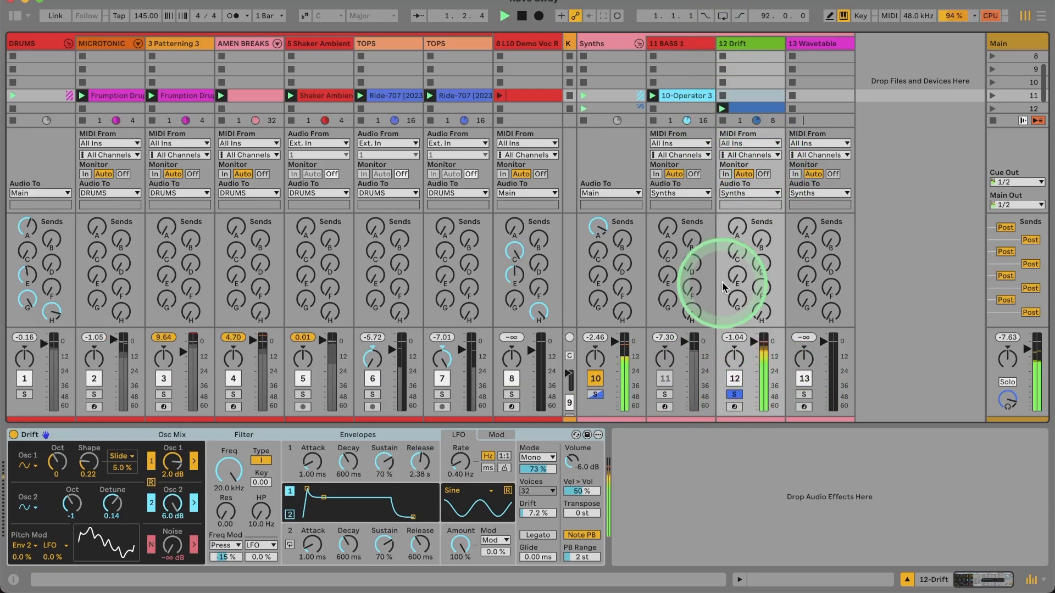
double_click(748, 112)
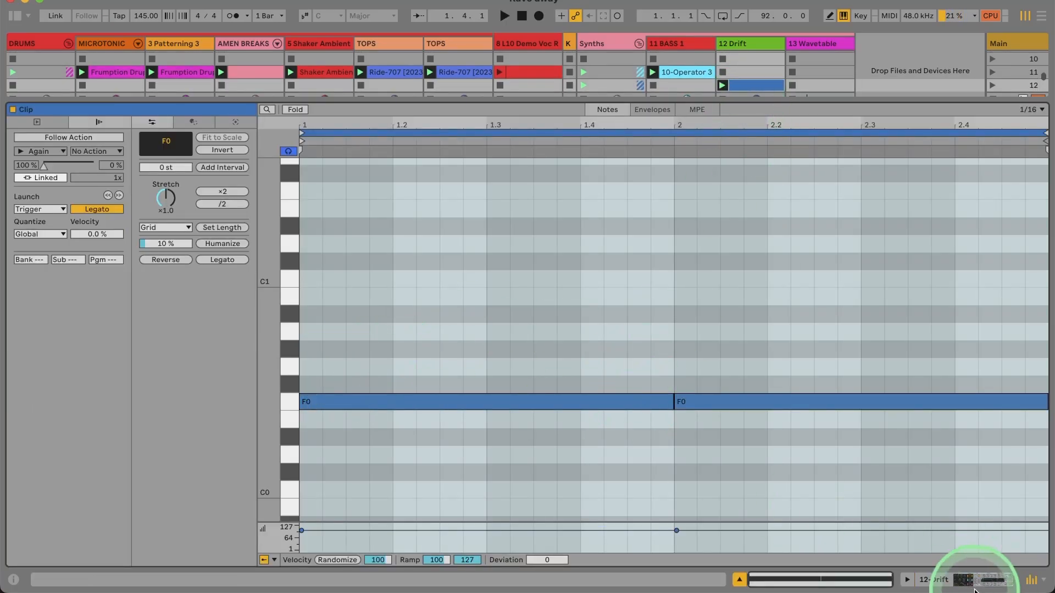
click(959, 587)
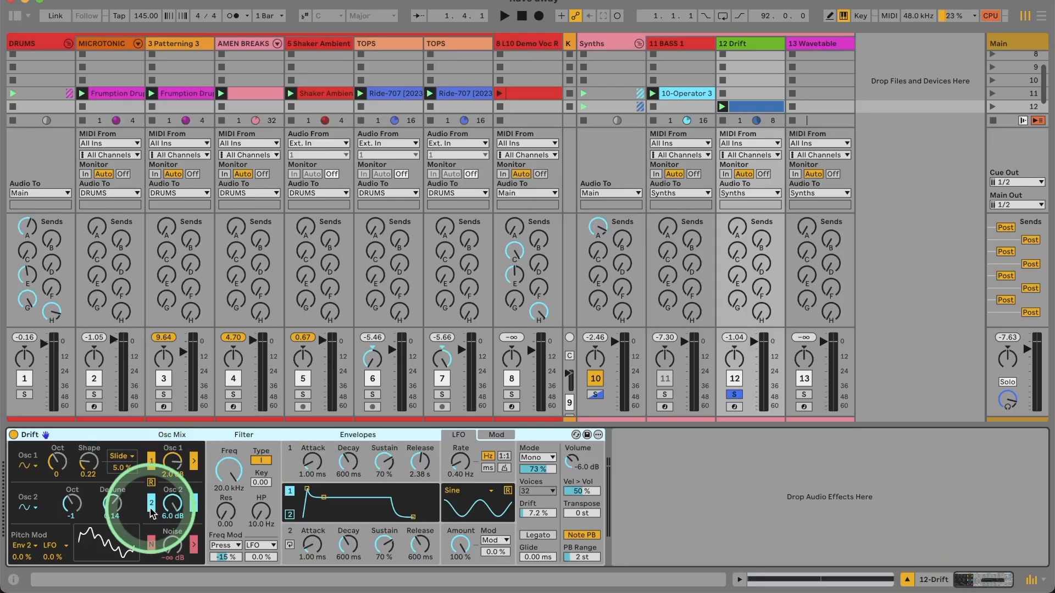
Switch off Drift's oscillator 2 and set the noise level to -4.0 dB, listening during playback.
click(194, 503)
click(162, 537)
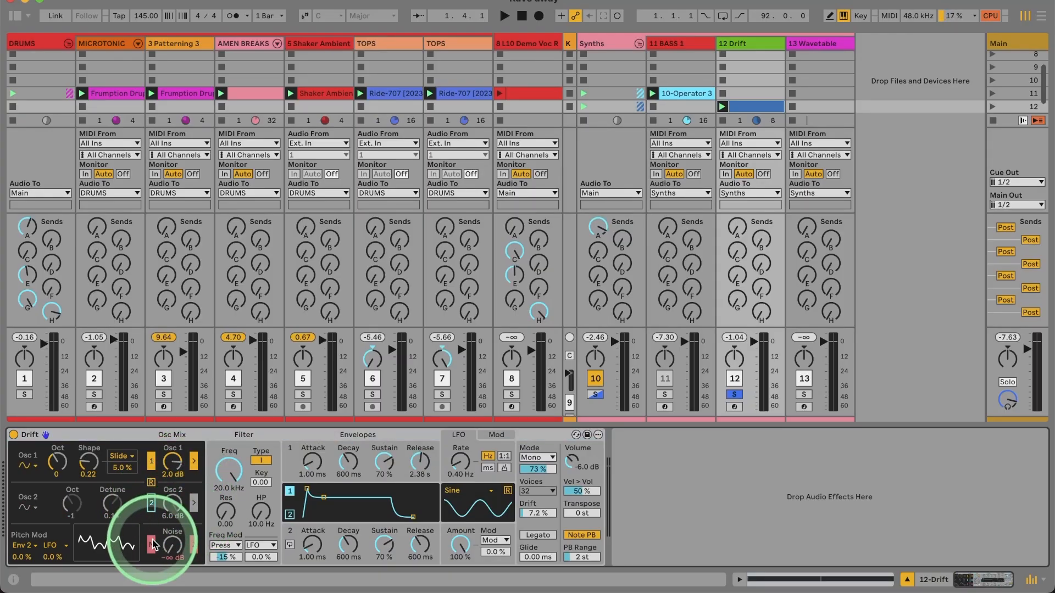
click(153, 517)
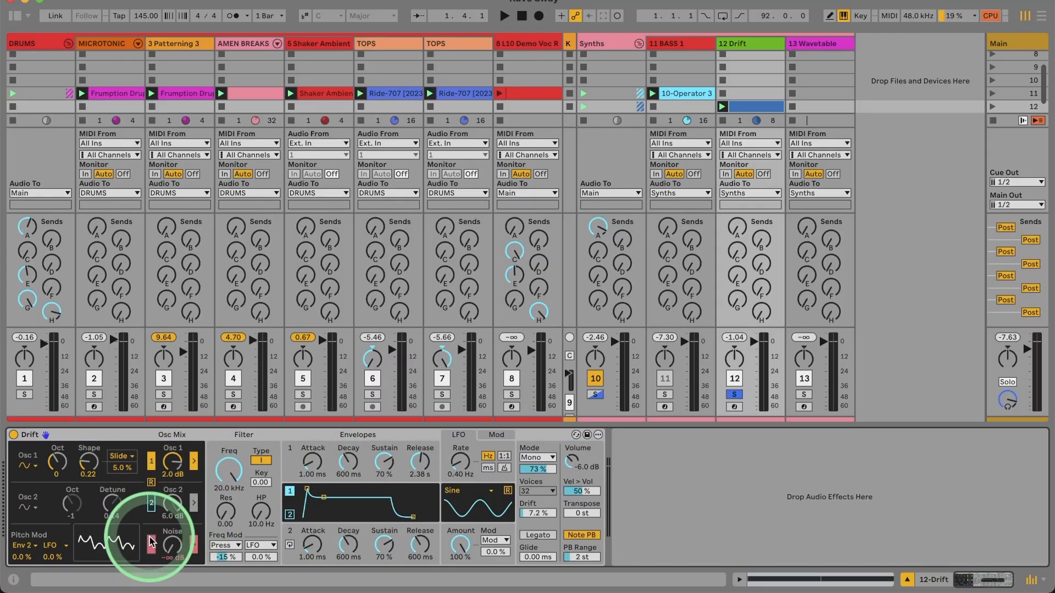
drag(176, 550, 176, 548)
key(space)
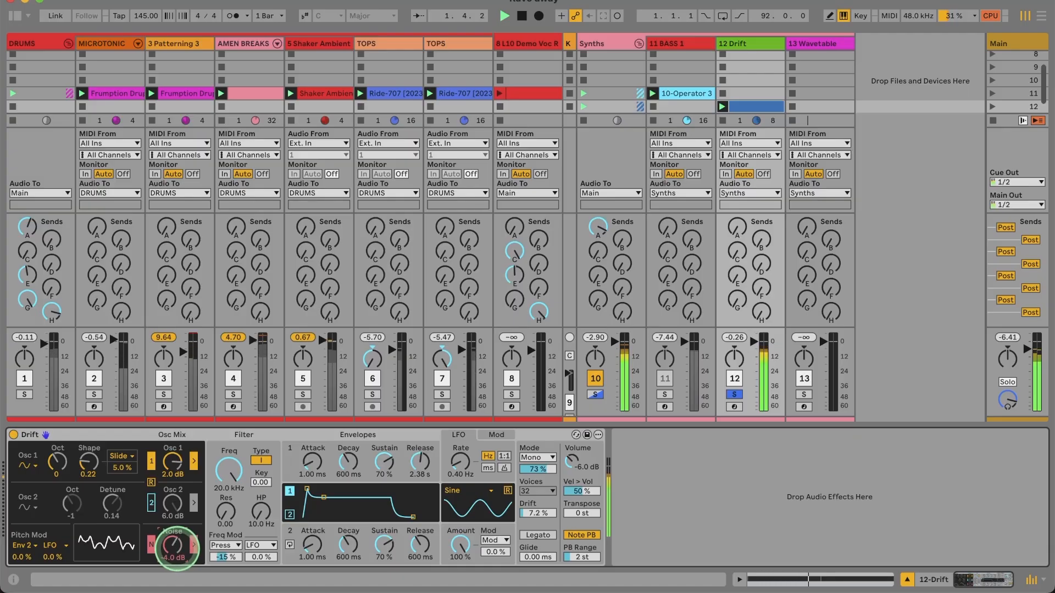
drag(177, 548, 182, 549)
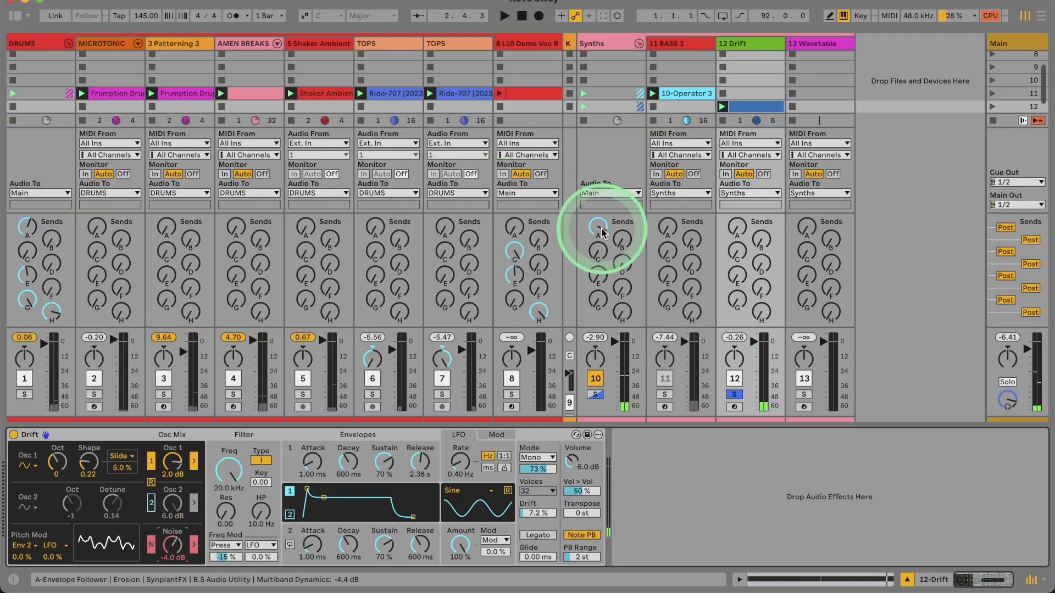
Turn the Synths group's send A fully down and bypass its Compressor for dry playback.
drag(604, 274, 605, 275)
click(597, 53)
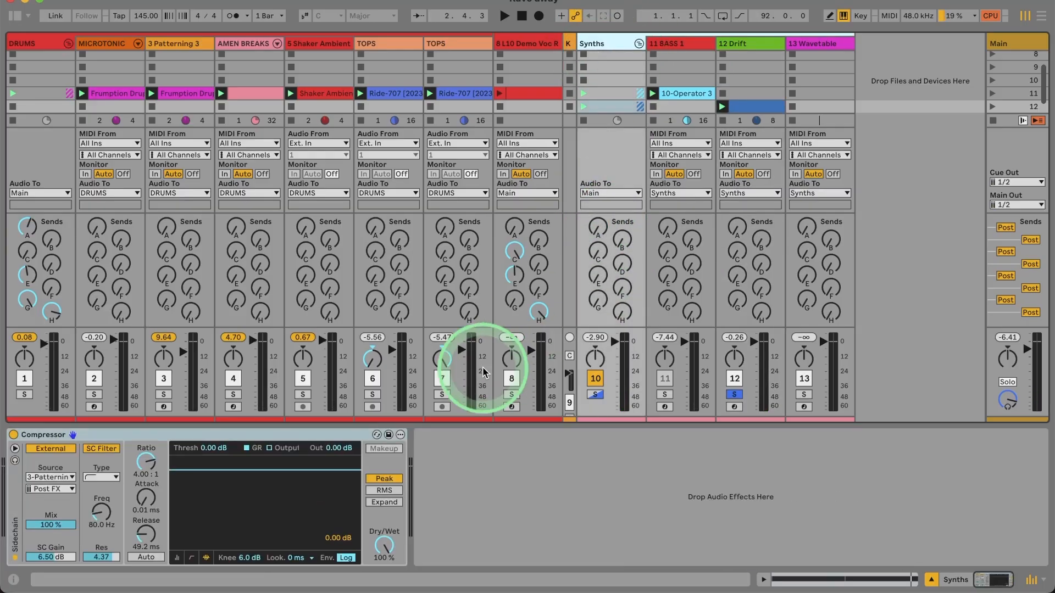
click(14, 434)
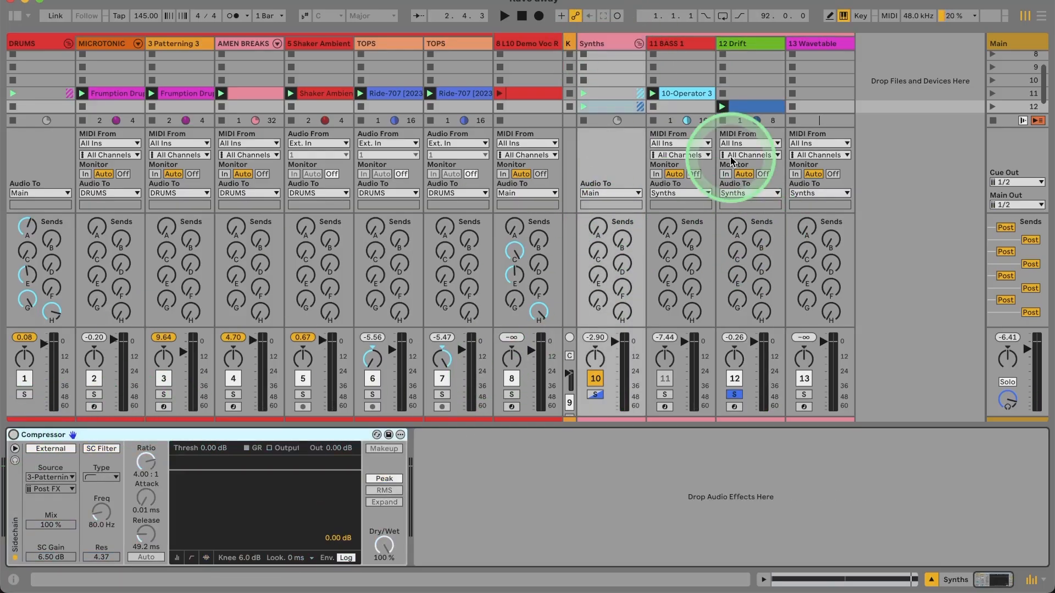
key(space)
Lower Drift's noise level to -21 dB and reset oscillator 1's shape to 0.00.
click(758, 73)
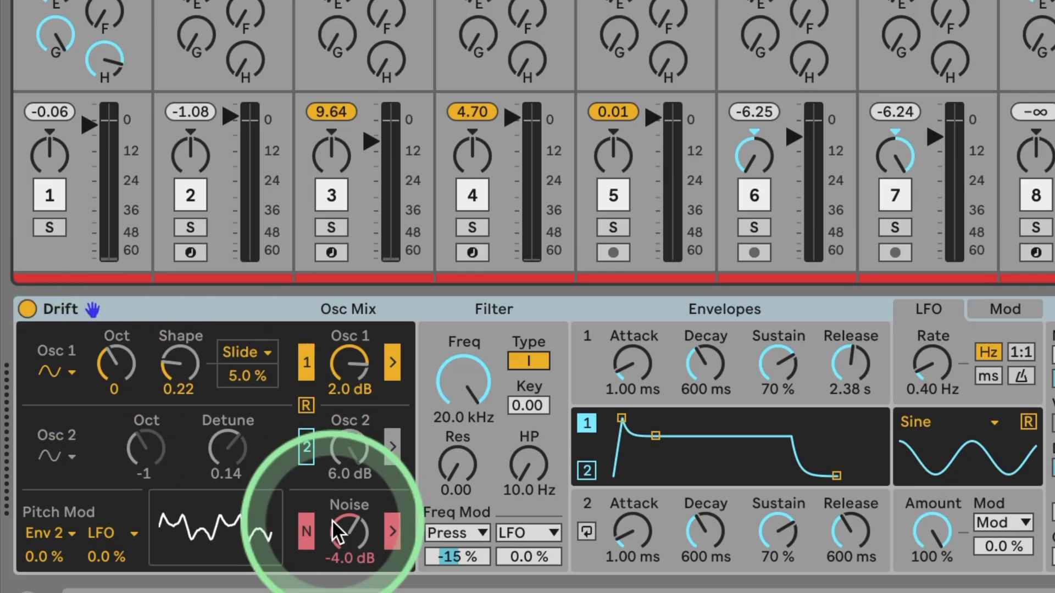
drag(347, 530, 348, 500)
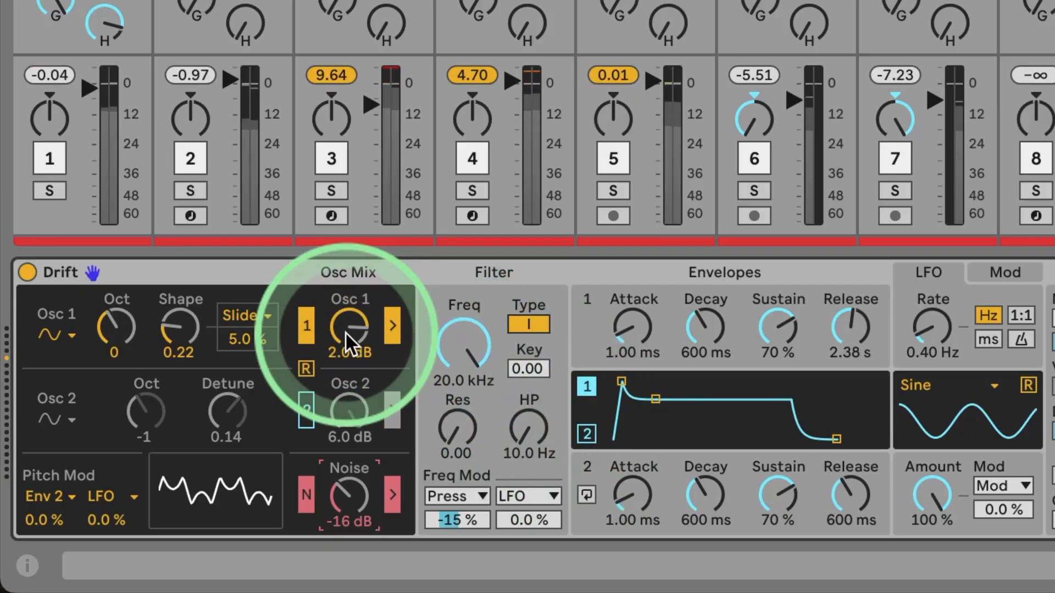
click(179, 345)
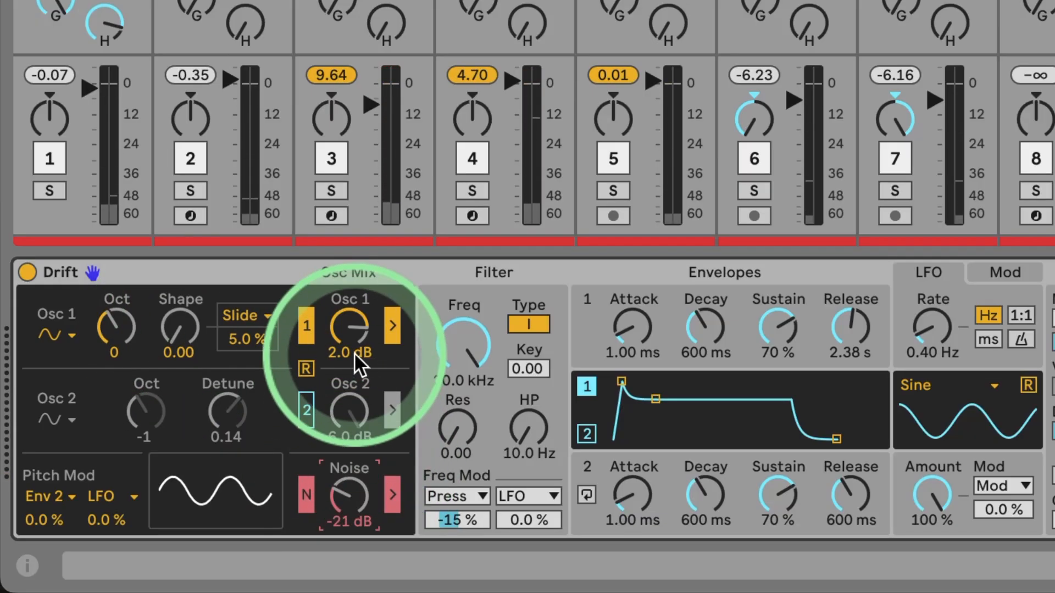
Raise Drift's oscillator 1 level to 6.0 dB and the noise level to -12 dB.
drag(353, 318, 353, 308)
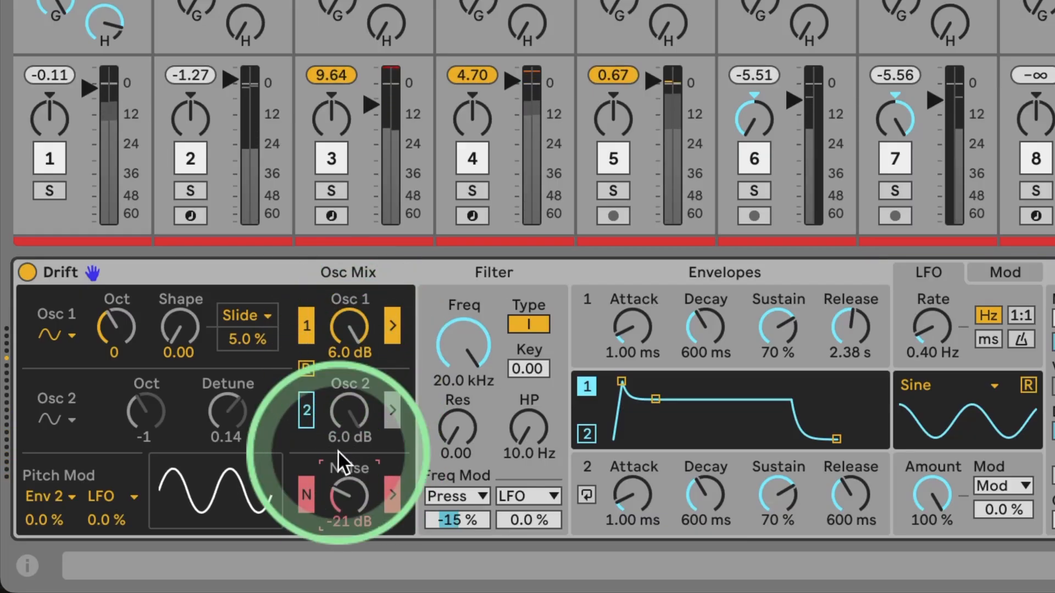
drag(348, 493, 345, 487)
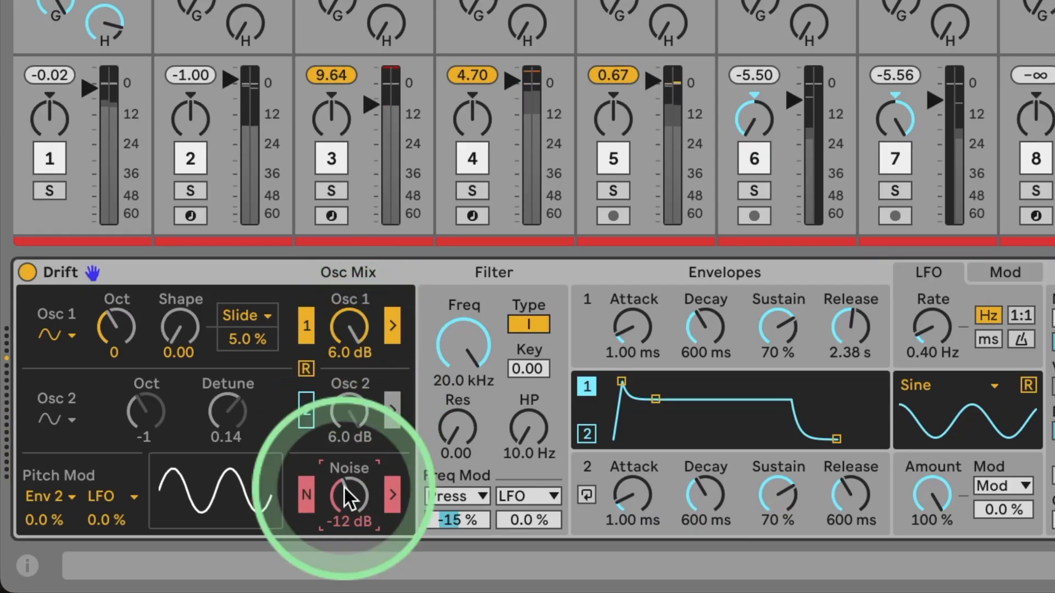
Sweep oscillator 1's shape during playback and set it to 0.40.
click(172, 332)
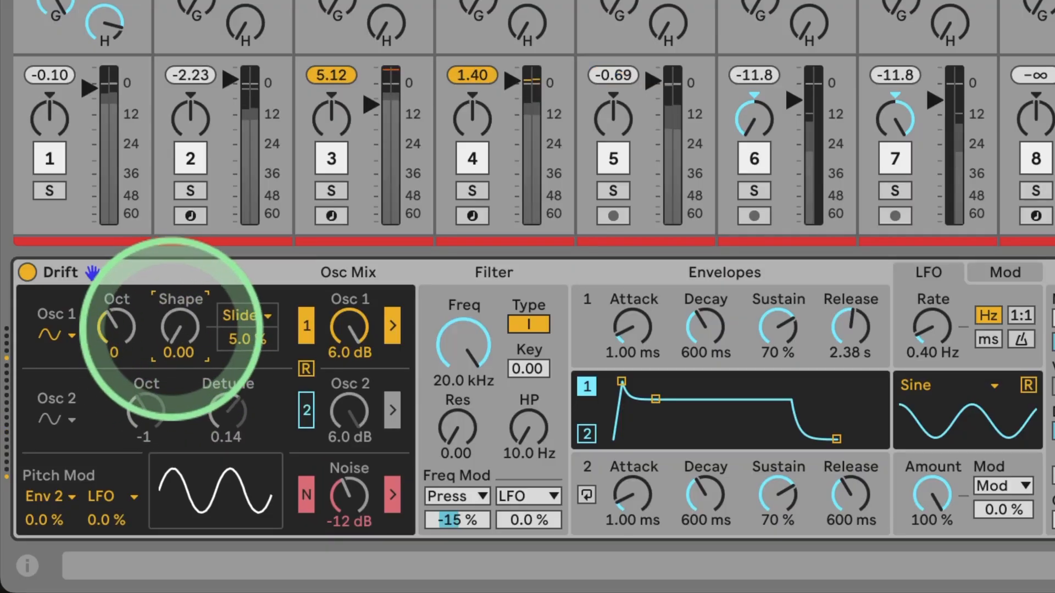
drag(172, 330, 184, 508)
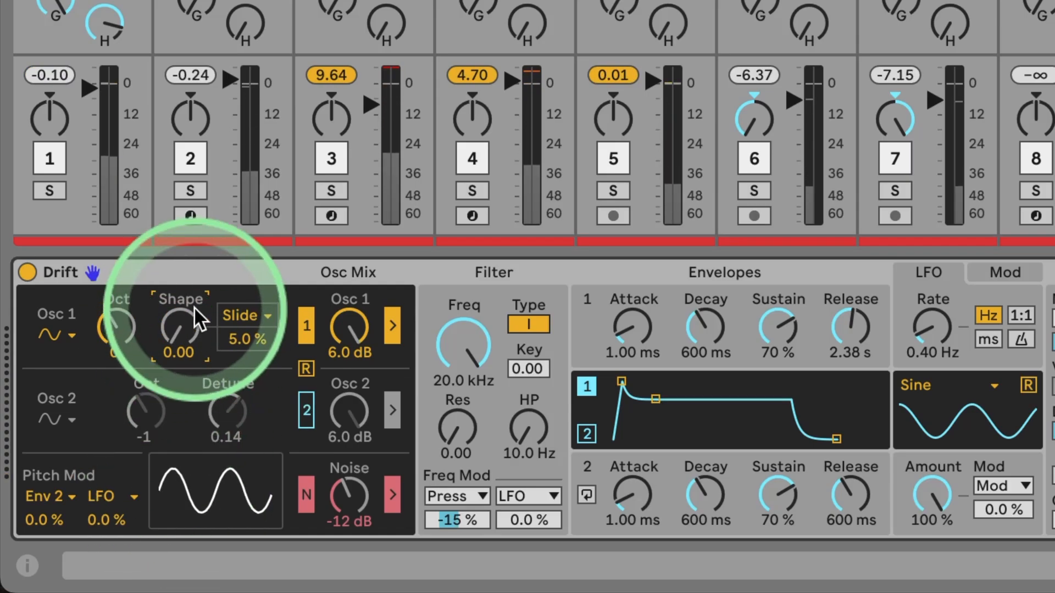
drag(171, 329, 171, 301)
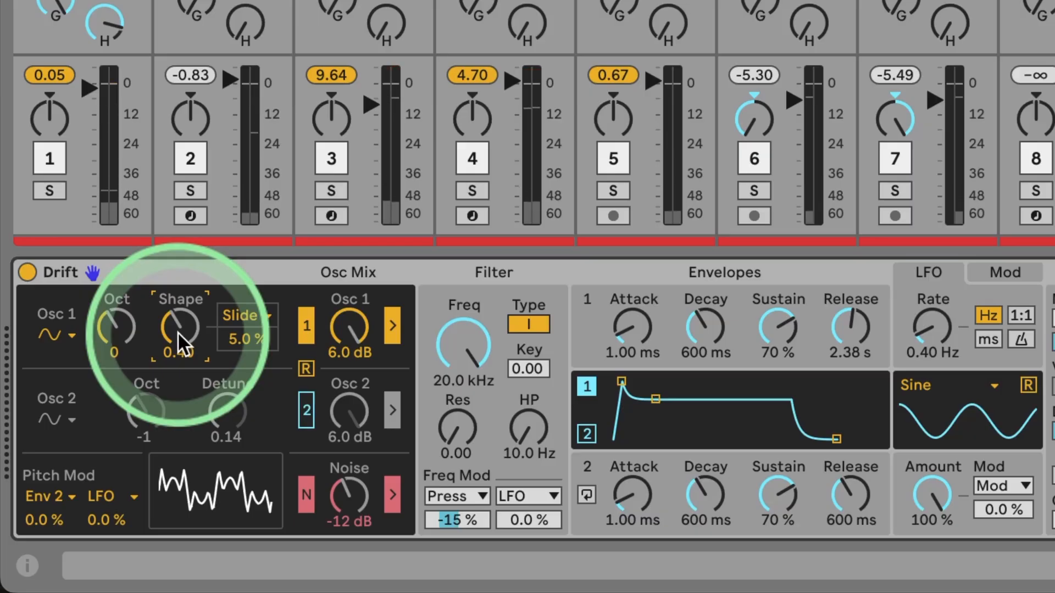
Turn on oscillator 2, reset its detune to 0.00 and sweep its level, ending at 6.0 dB.
click(306, 410)
click(308, 408)
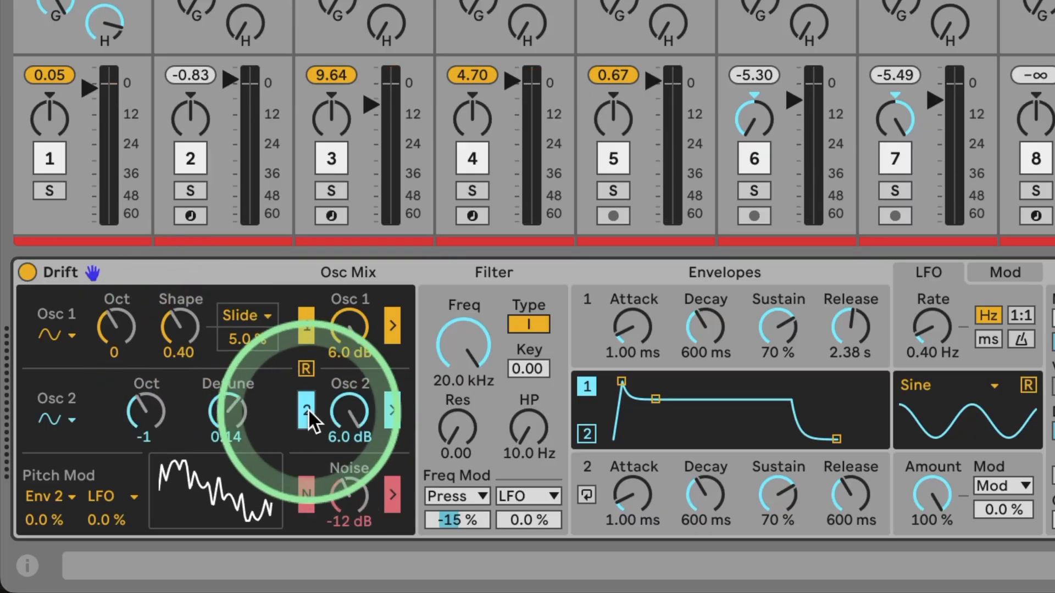
drag(348, 409, 348, 337)
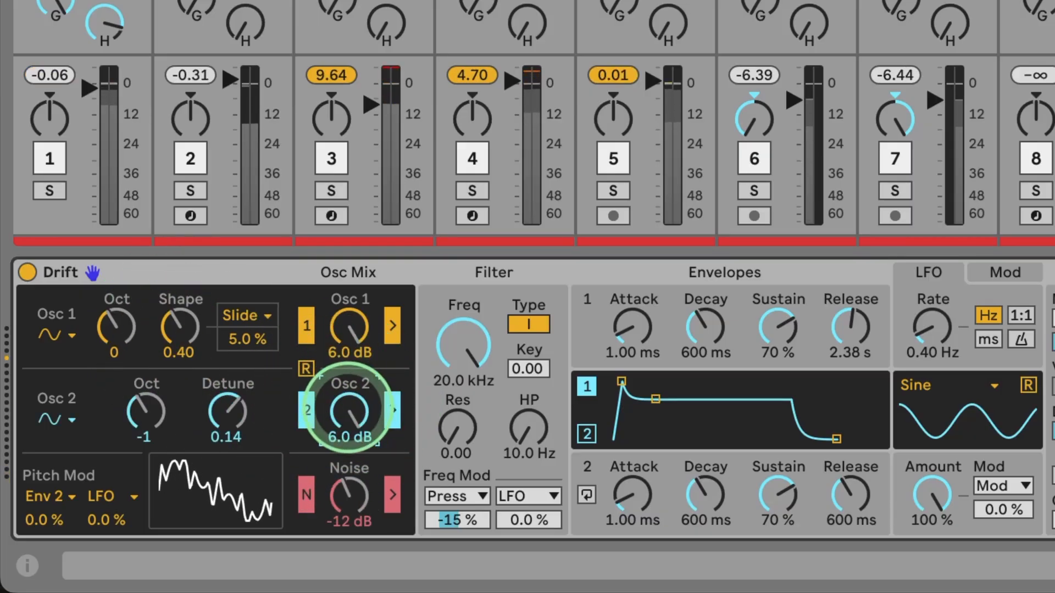
drag(349, 409, 349, 451)
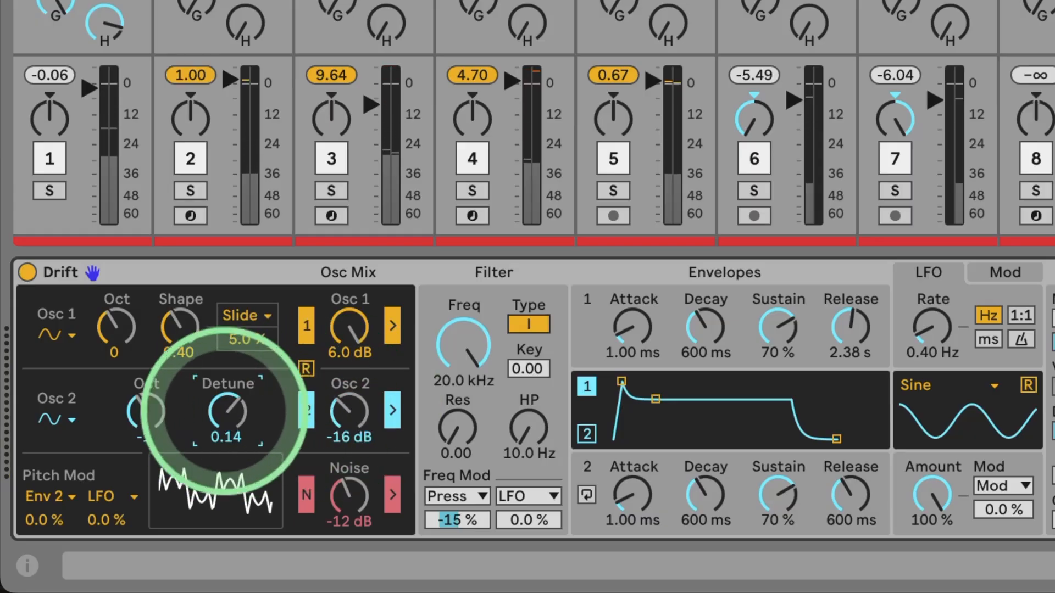
double_click(224, 409)
drag(340, 404, 340, 354)
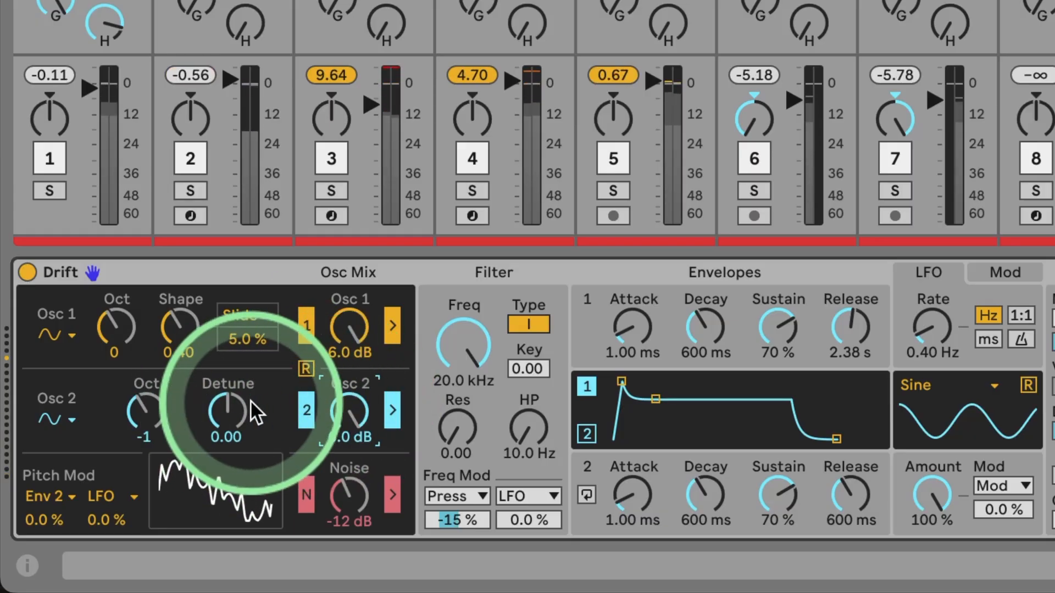
Set oscillator 2's octave to 0 and detune to 0.30, and lower the noise level to -23 dB.
drag(146, 410, 146, 393)
mouse_move(221, 409)
mouse_down()
mouse_move(221, 385)
mouse_move(222, 398)
mouse_up()
mouse_move(345, 497)
mouse_down()
mouse_move(345, 522)
mouse_move(345, 486)
mouse_up()
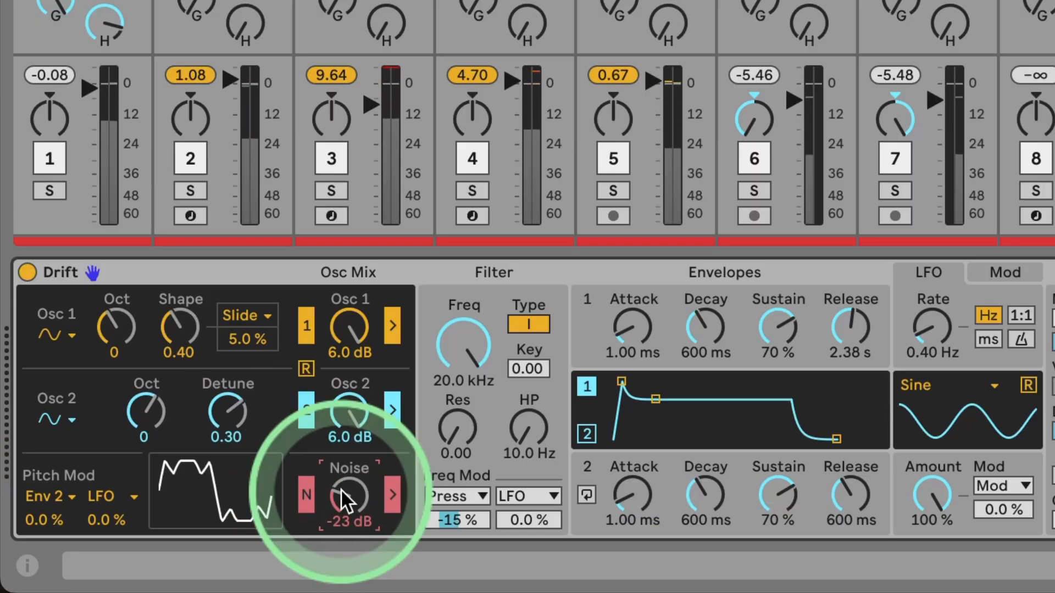
Reset oscillator 1's shape to 0.00 and assign Env 2 / Cyc as its shape modulation source.
click(185, 326)
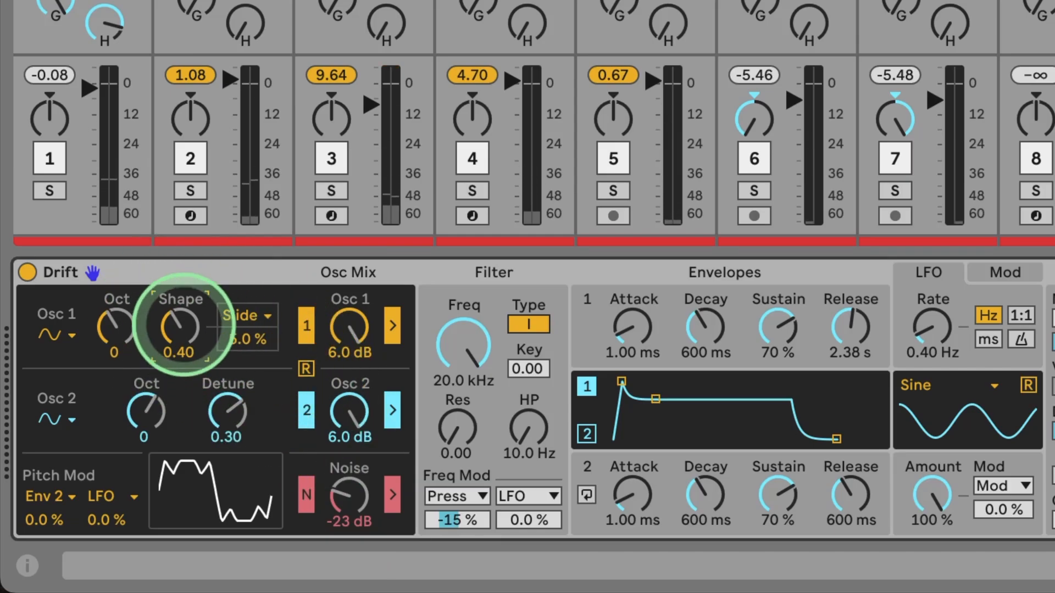
double_click(185, 326)
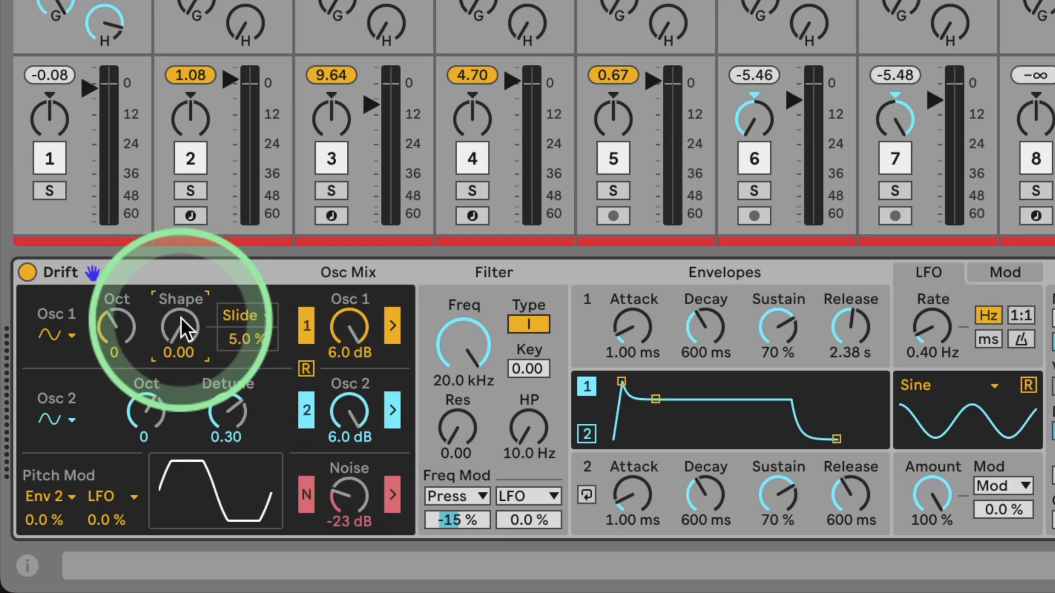
click(256, 323)
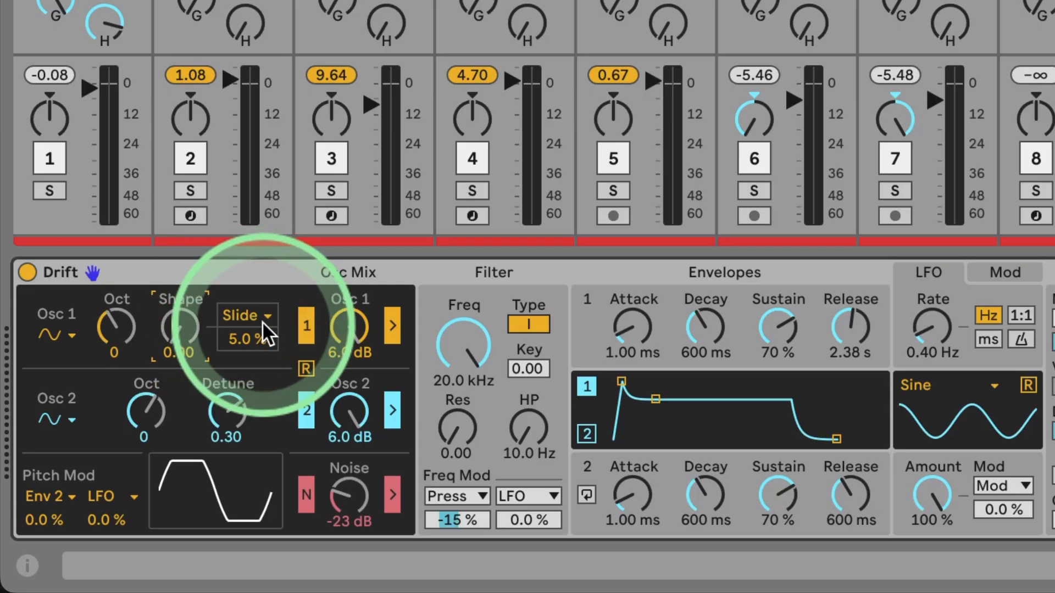
click(264, 316)
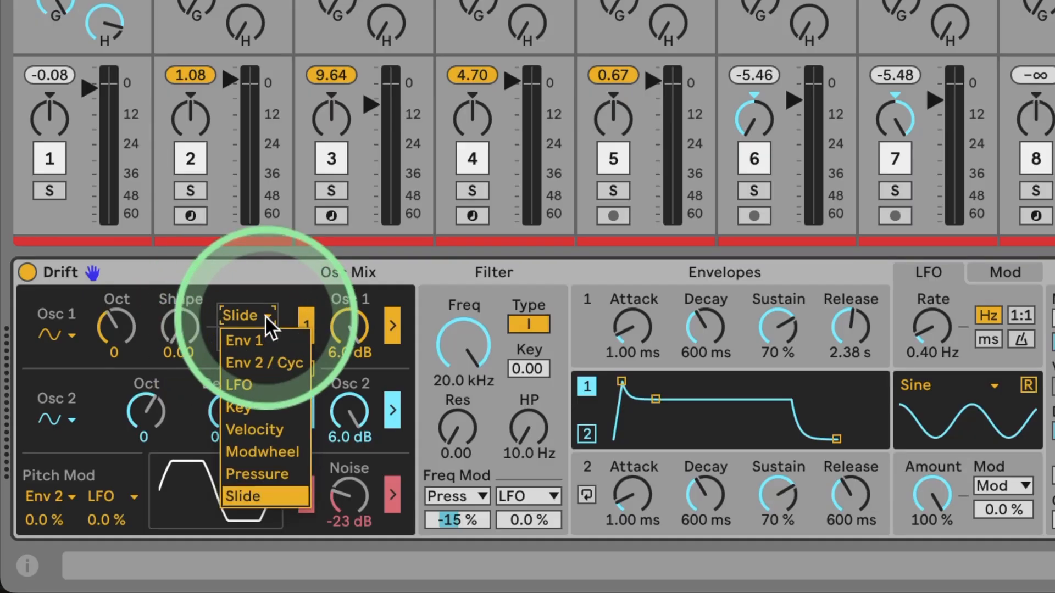
click(263, 352)
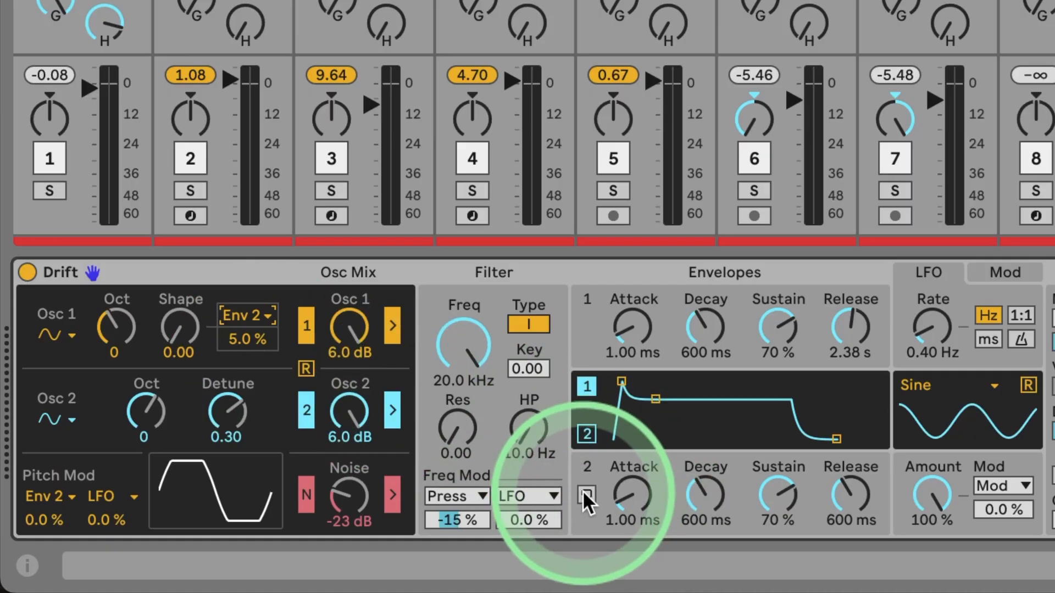
Switch envelope 2 to cycling mode and set oscillator 1's shape modulation amount to 52 %.
drag(631, 491, 631, 516)
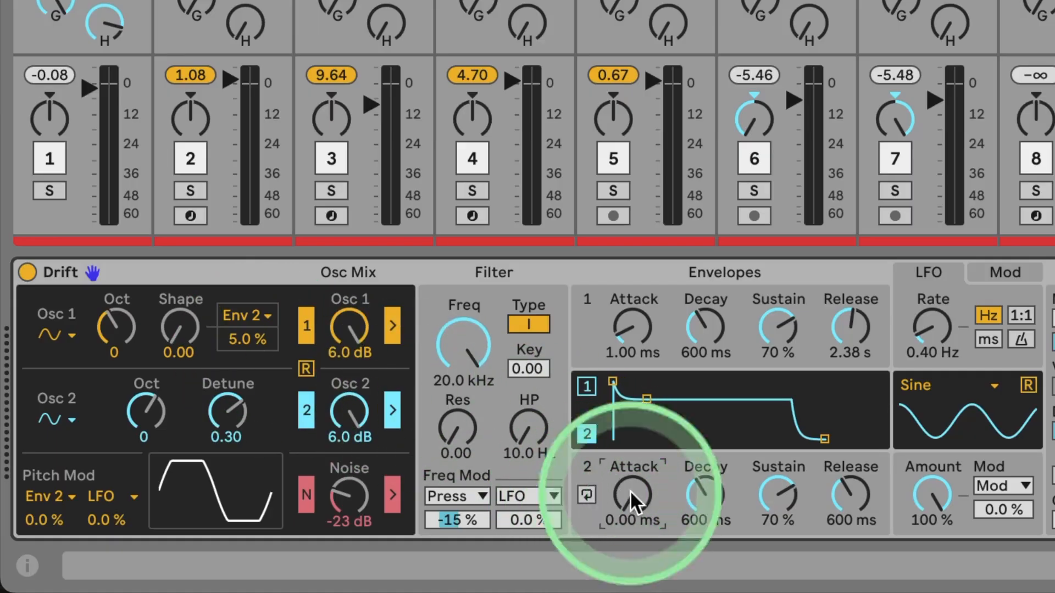
click(586, 495)
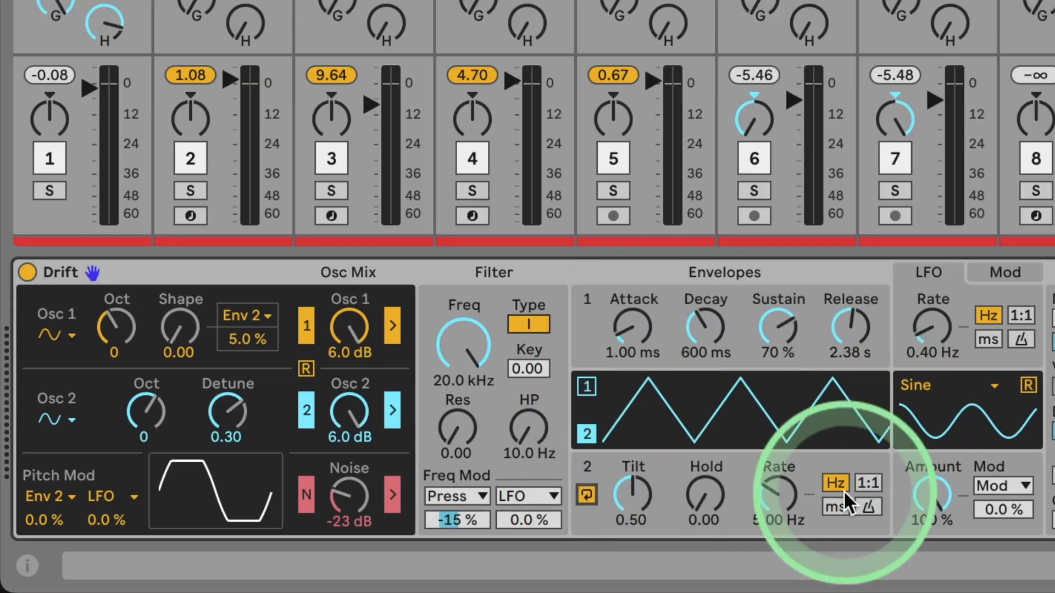
double_click(246, 336)
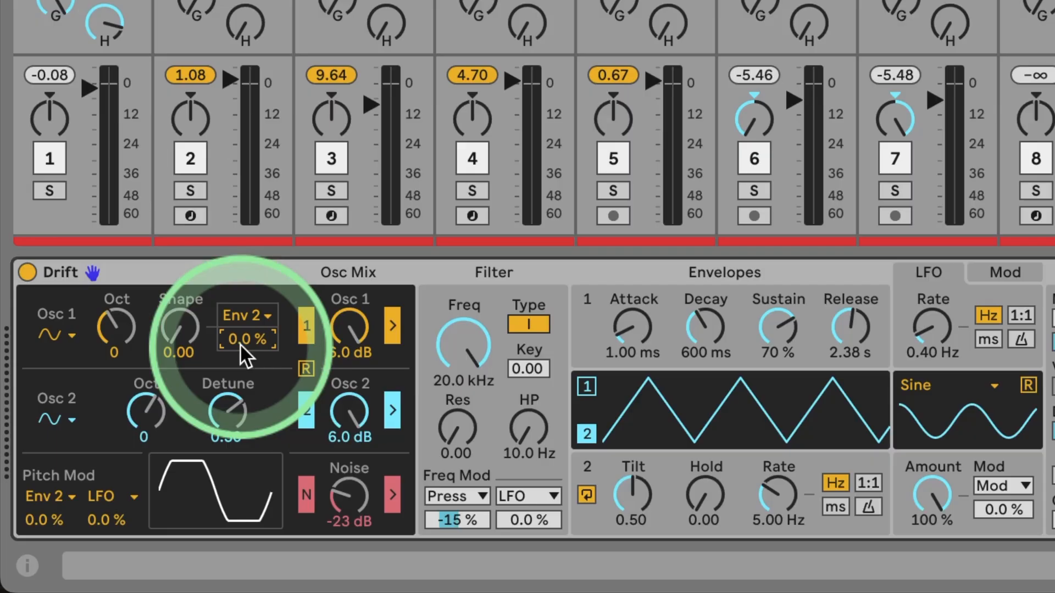
drag(240, 345, 240, 317)
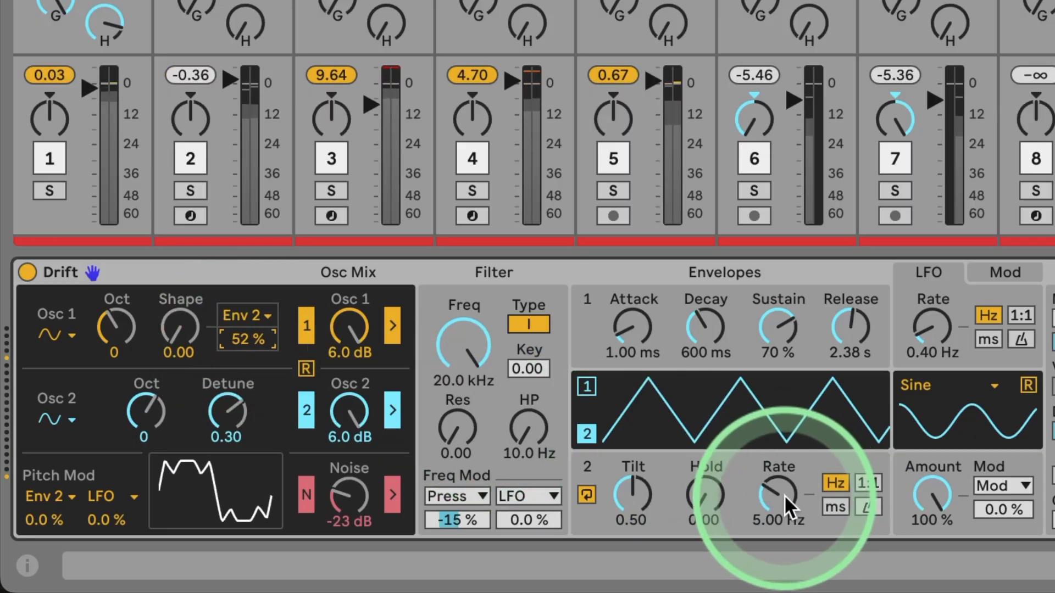
Set the cycling envelope's tilt to 0.19 and rate to 1.70 kHz, and oscillator 1's shape to 0.10 with 52 % modulation.
mouse_move(632, 495)
mouse_down()
mouse_move(631, 519)
mouse_move(628, 504)
mouse_up()
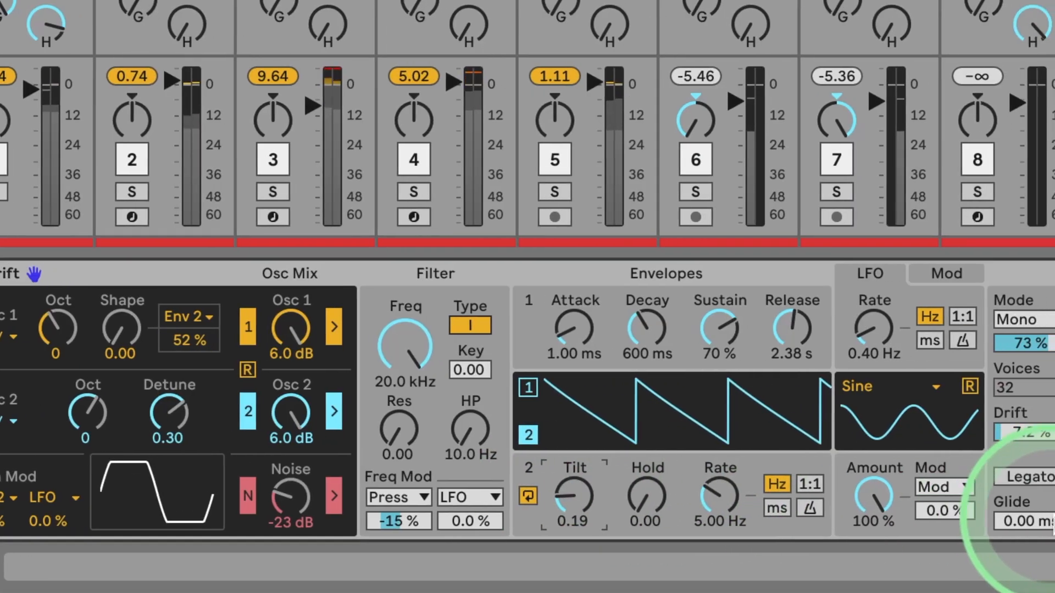
drag(734, 508, 676, 501)
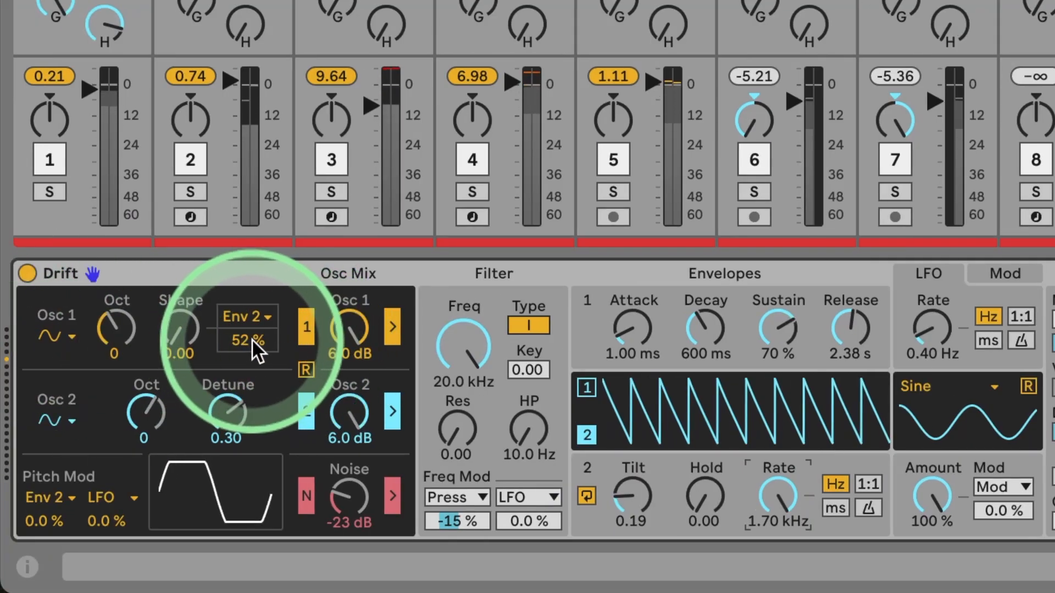
drag(251, 338, 251, 285)
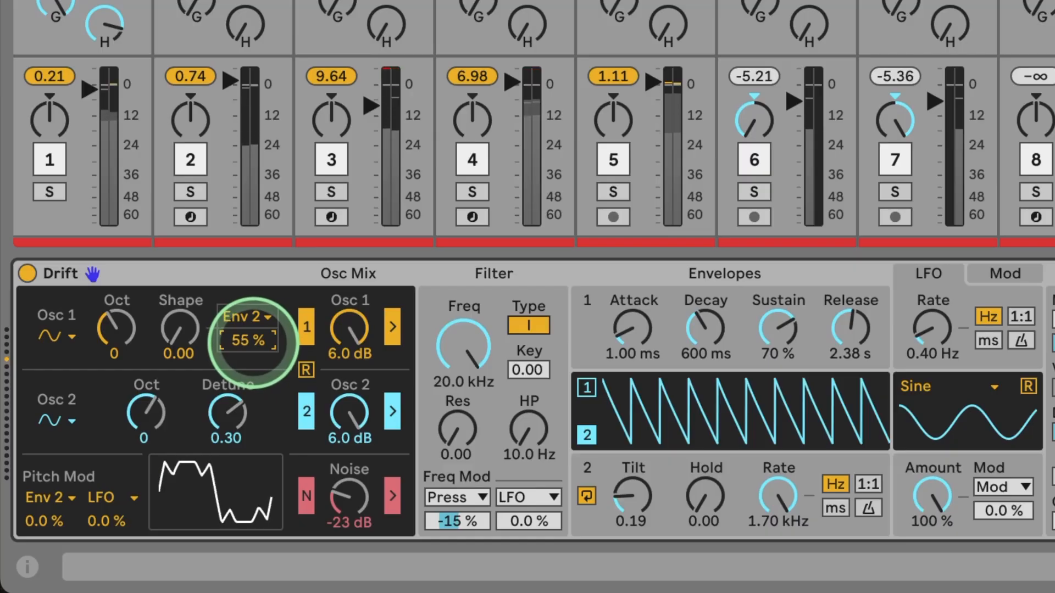
drag(253, 342, 253, 345)
mouse_move(177, 330)
mouse_down()
mouse_move(176, 318)
mouse_move(187, 329)
mouse_up()
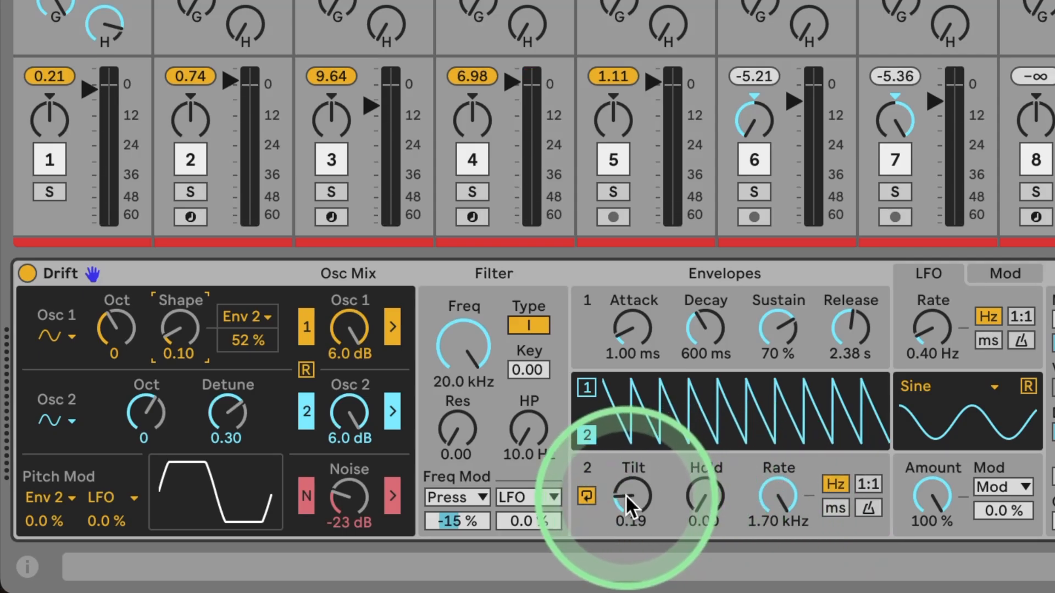
Switch the cycling envelope's rate to ratio mode and set the ratio to 8.00.
click(867, 484)
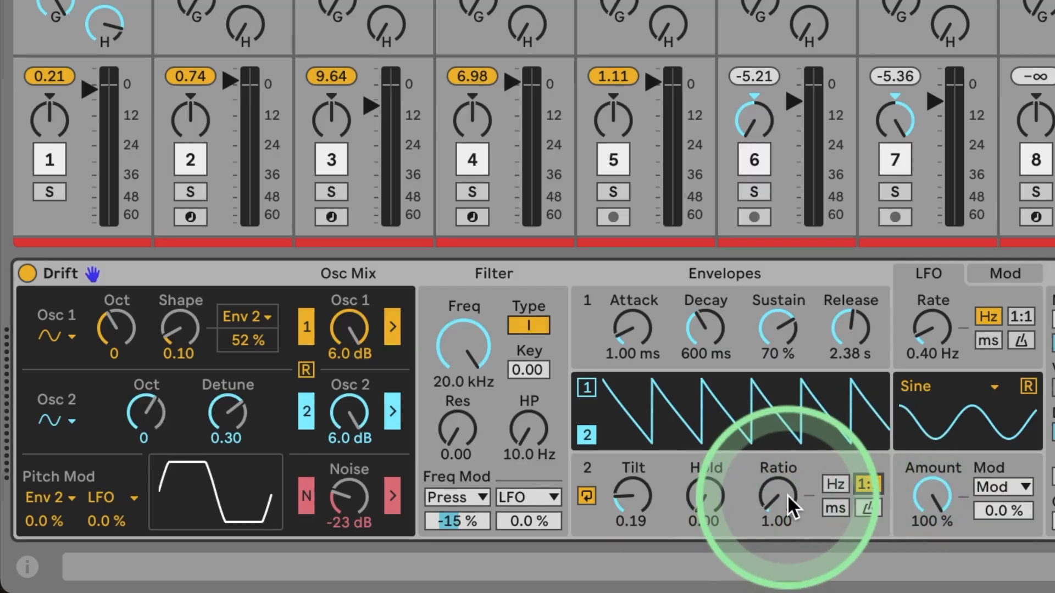
drag(778, 502, 777, 429)
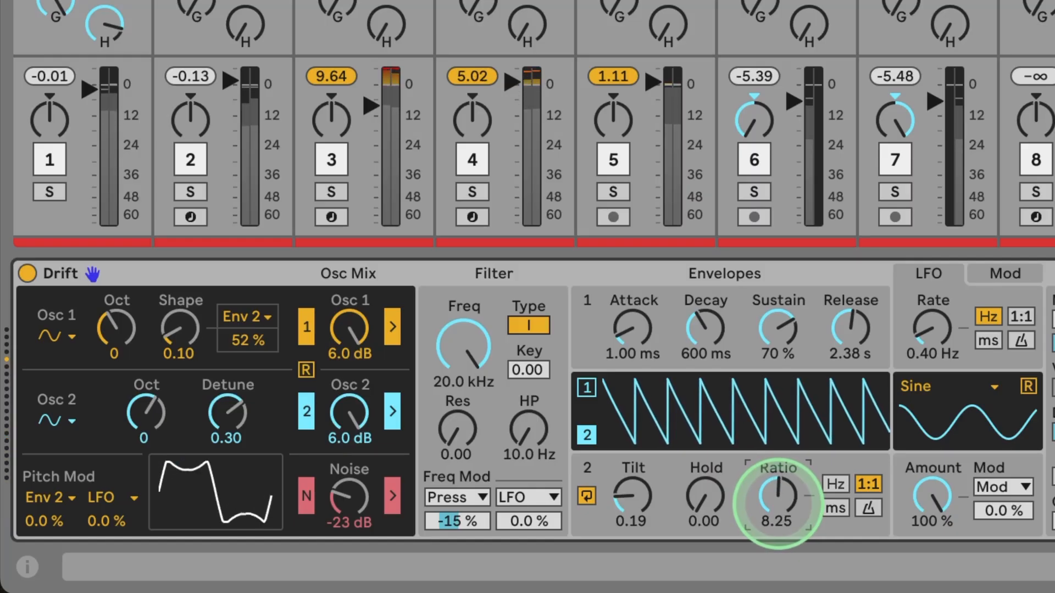
drag(777, 504, 779, 508)
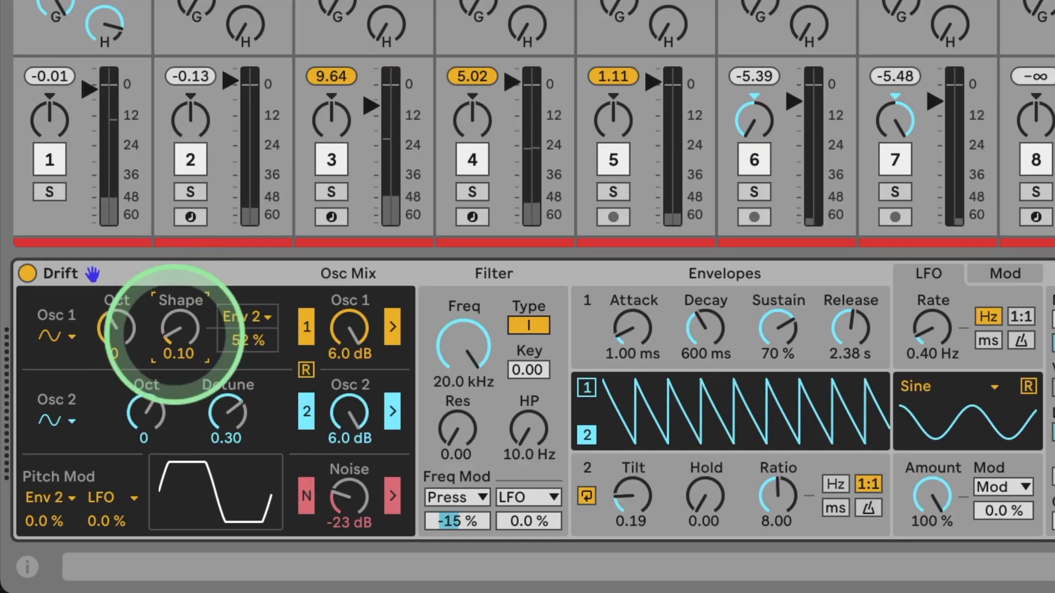
Raise oscillator 1's shape modulation amount to 100 % and set its shape to 0.52.
drag(177, 330, 175, 364)
drag(233, 343, 233, 313)
drag(175, 337, 175, 307)
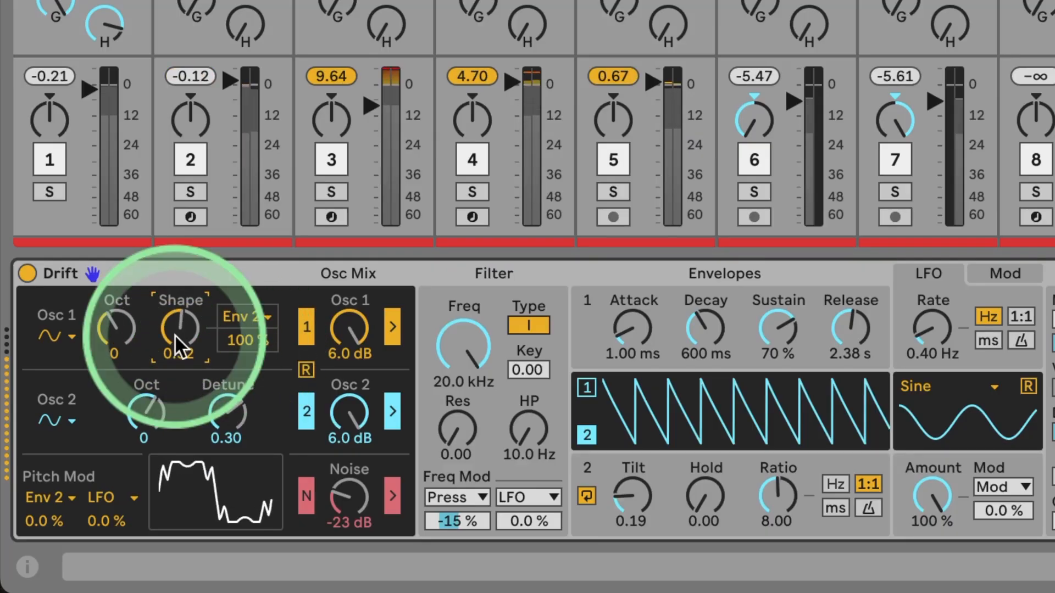
Adjust the cycling envelope to tilt 0.44, hold 0.02 and ratio 7.00.
click(644, 478)
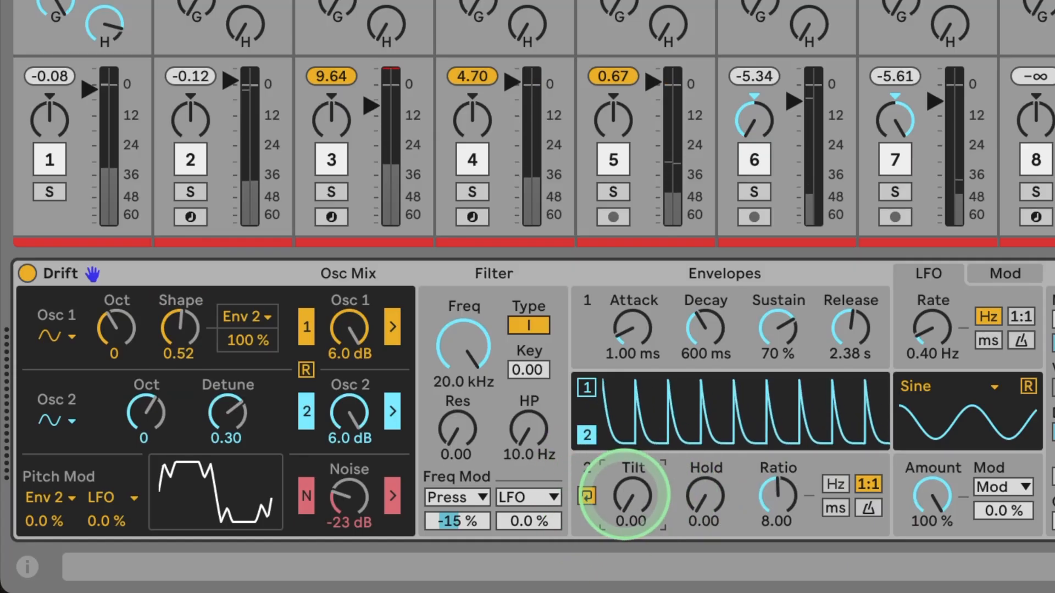
drag(626, 494, 694, 493)
mouse_move(792, 491)
mouse_down()
mouse_move(793, 511)
mouse_move(793, 494)
mouse_up()
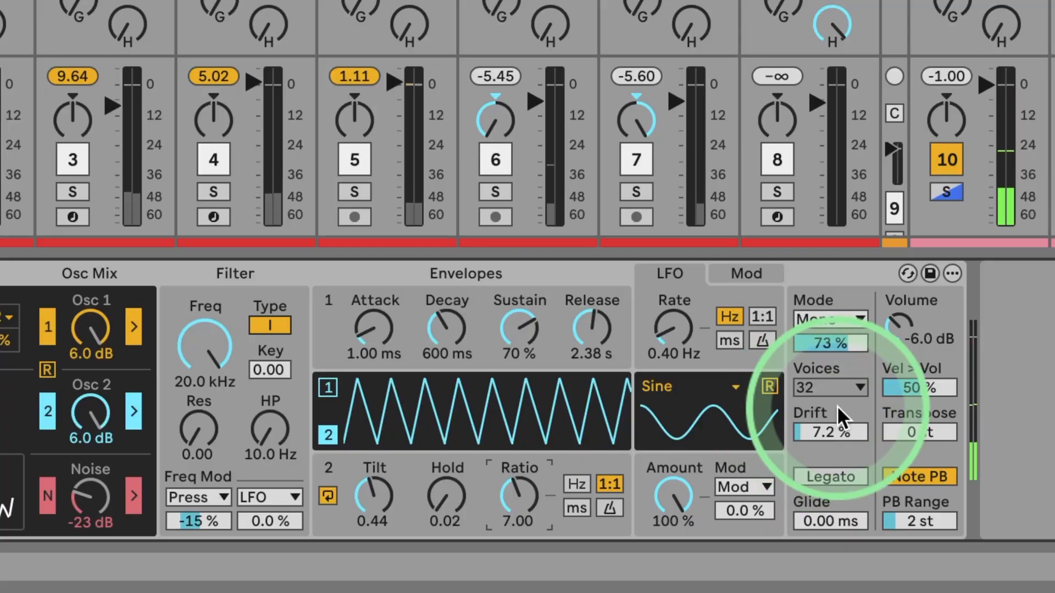
Change the voice mode to Unison with a strength of 39 % and increase the drift amount.
click(831, 324)
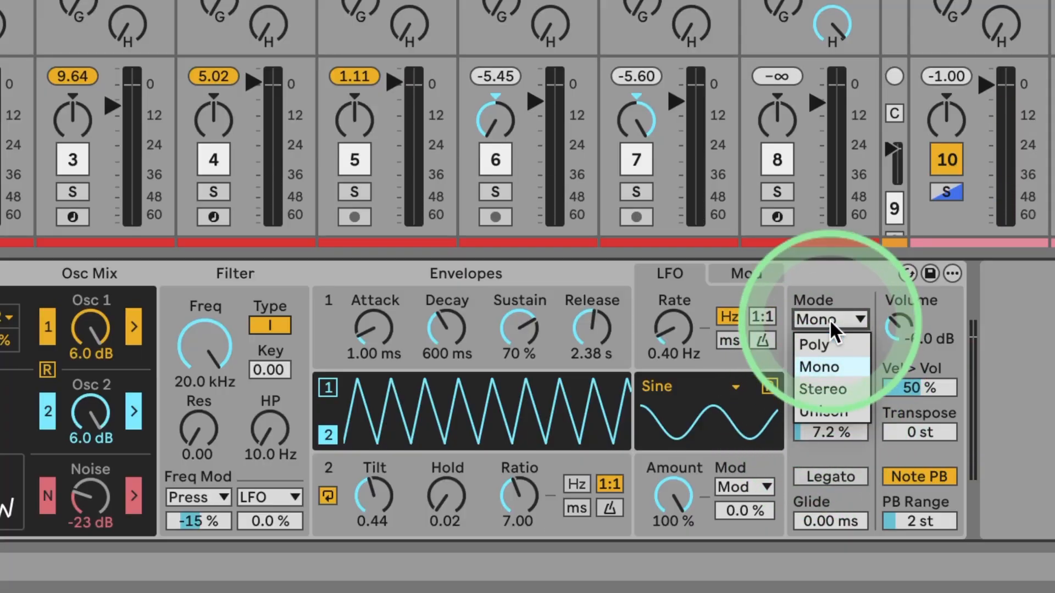
click(829, 407)
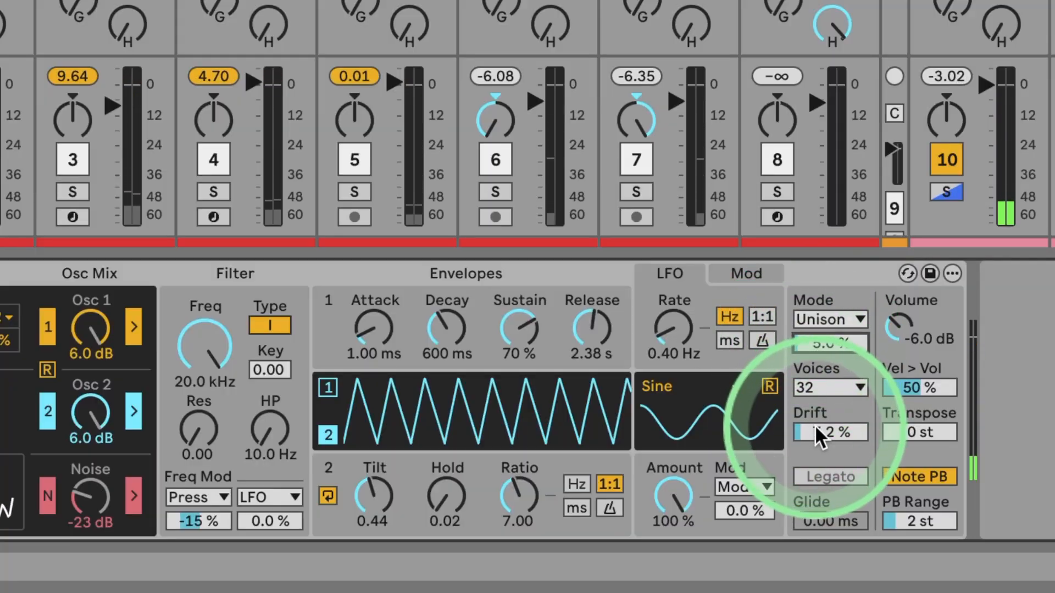
drag(819, 436, 818, 437)
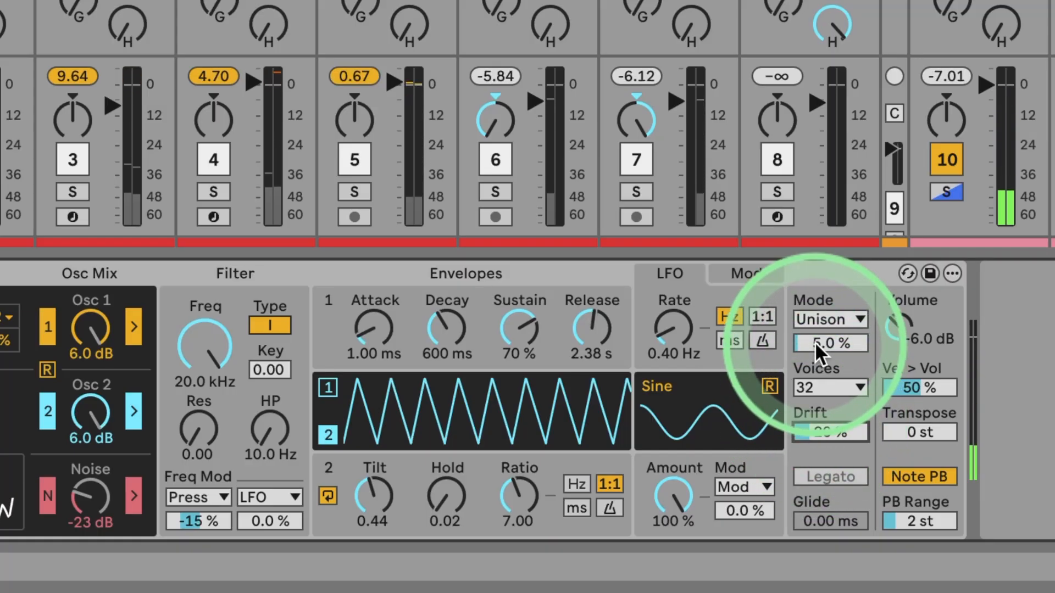
drag(816, 345, 811, 349)
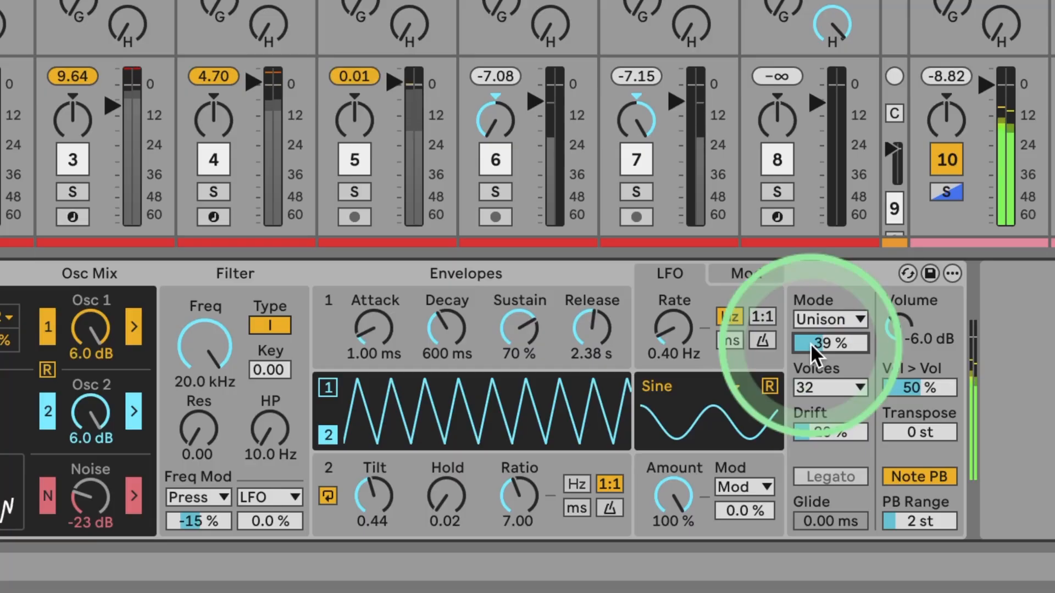
Adjust the synth's output volume and lower oscillator 2's detune to 0.05.
drag(901, 336, 901, 330)
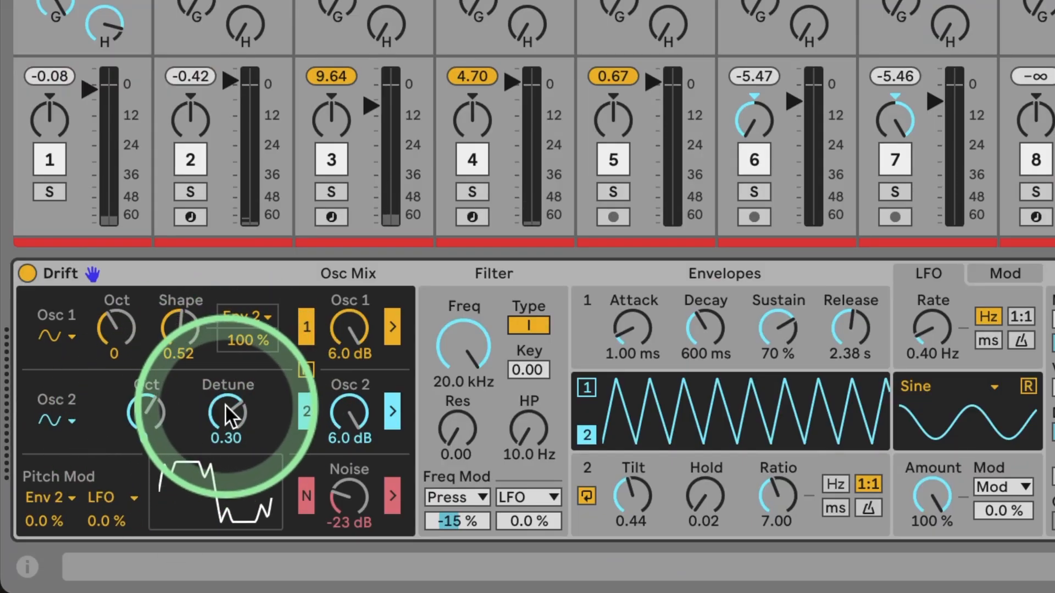
drag(228, 411, 228, 434)
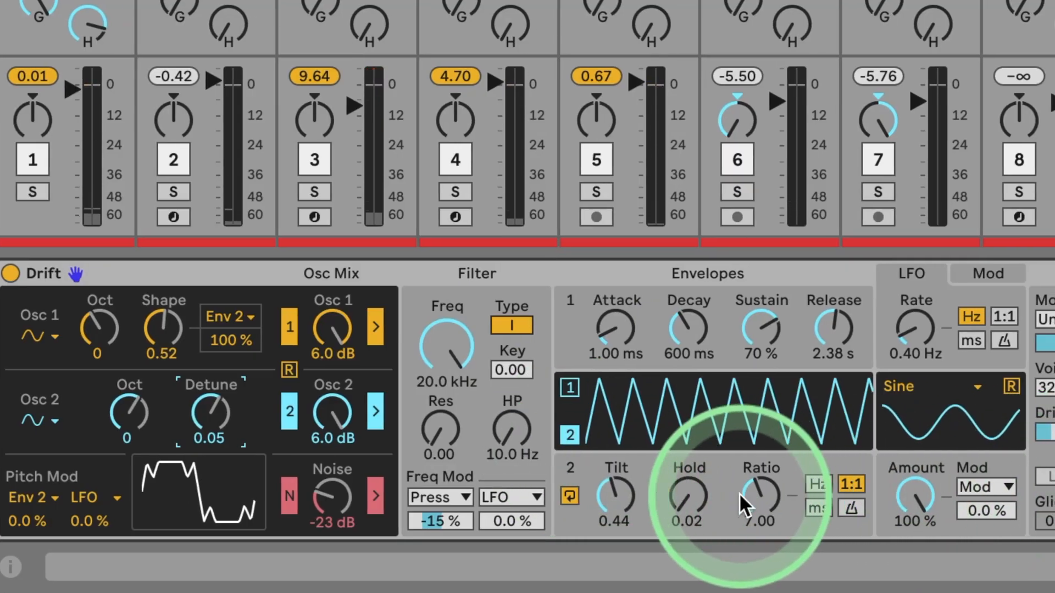
Set the cycling envelope's ratio to 9.00 and its tilt to 0.46.
mouse_move(758, 496)
mouse_down()
mouse_move(758, 468)
mouse_move(758, 480)
mouse_up()
drag(754, 496, 754, 496)
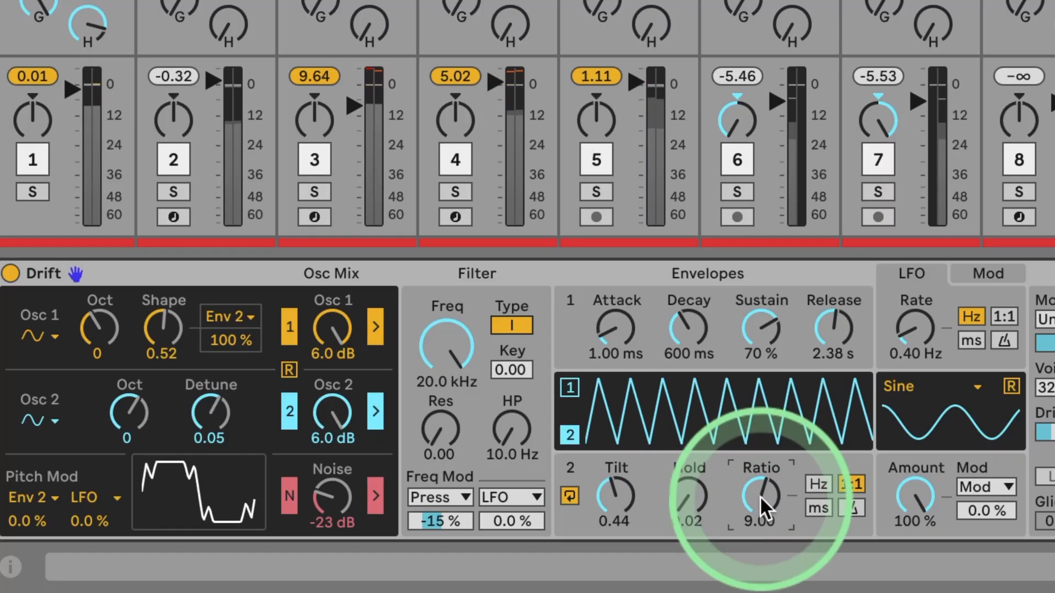
drag(607, 496, 607, 499)
Lower oscillator 1's level to -1.7 dB and raise the noise level to -10 dB.
drag(332, 328, 332, 346)
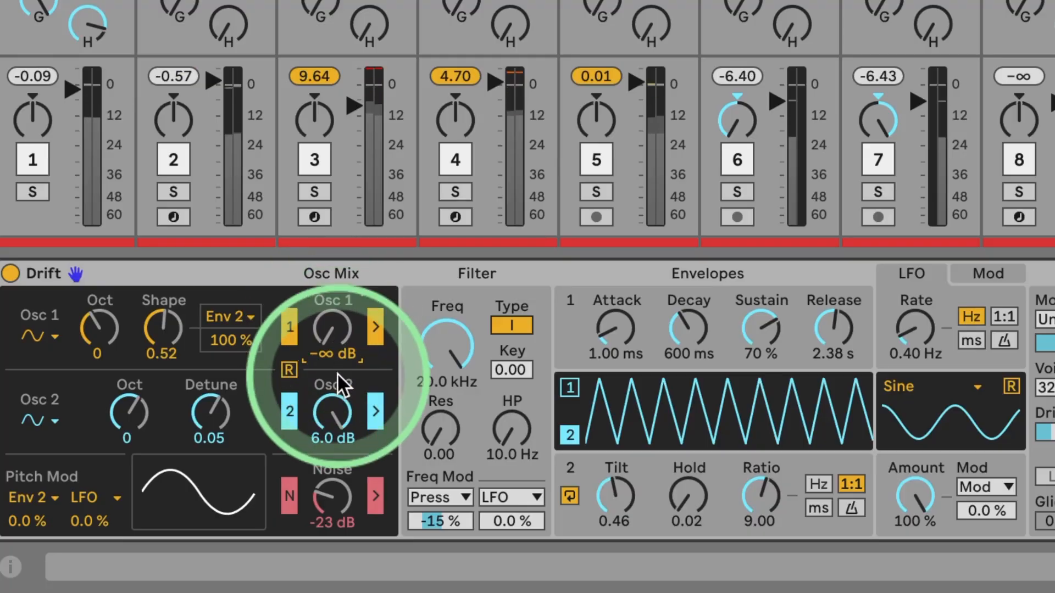
mouse_move(321, 492)
mouse_down()
mouse_move(308, 486)
mouse_move(323, 471)
mouse_move(325, 486)
mouse_up()
drag(326, 330, 334, 299)
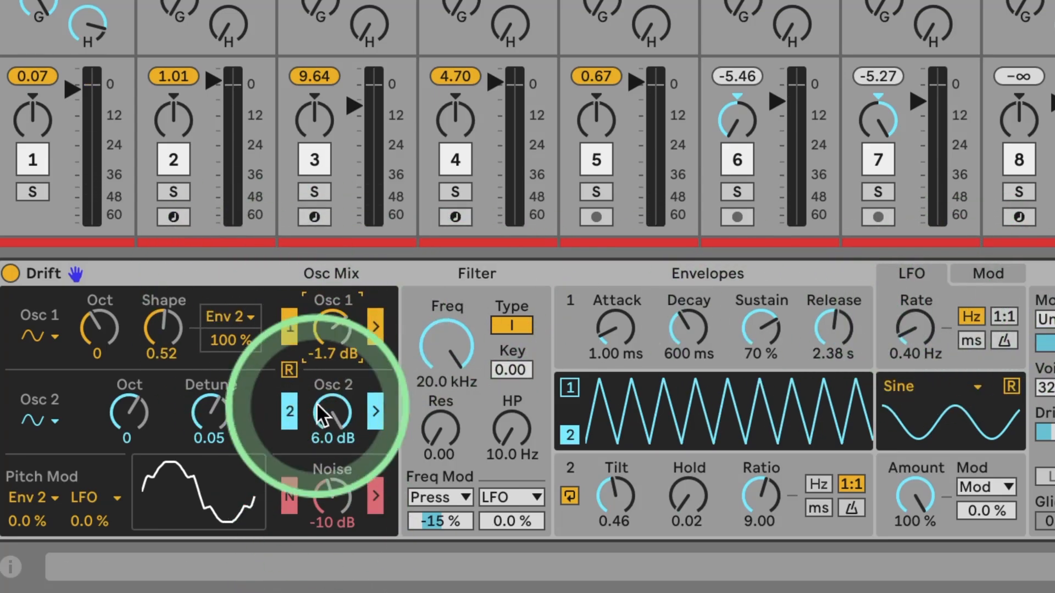
Assign the LFO to modulate Osc 1 Gain with an amount of 100 %.
click(985, 275)
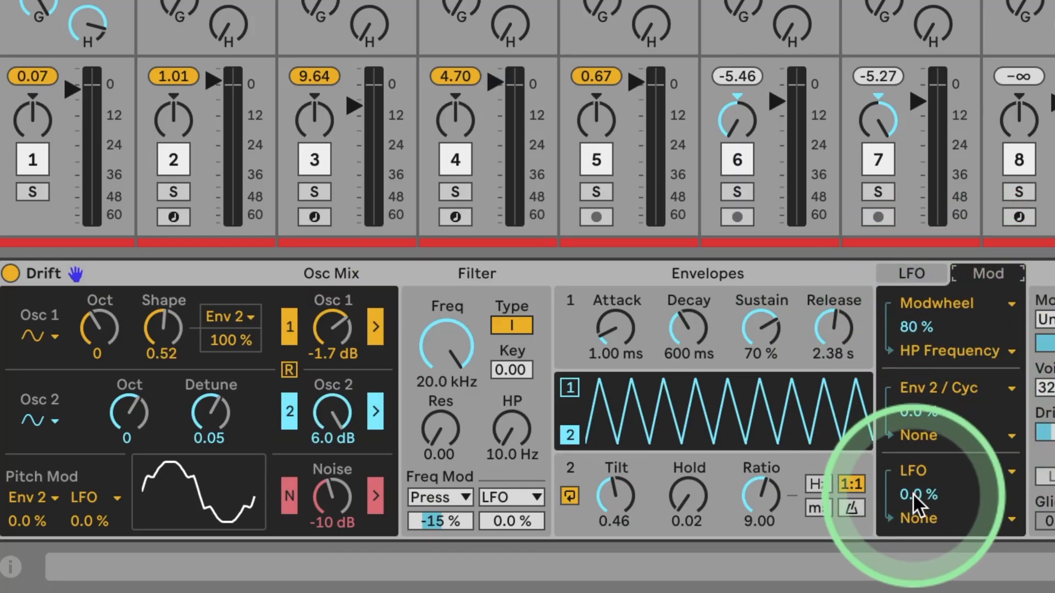
click(917, 519)
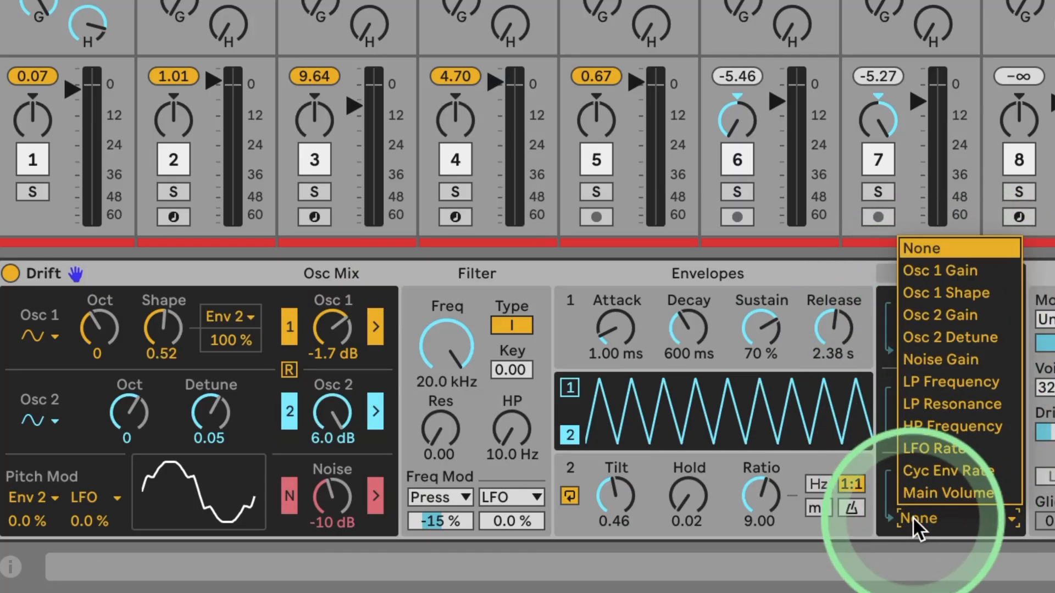
click(933, 270)
drag(923, 497, 940, 464)
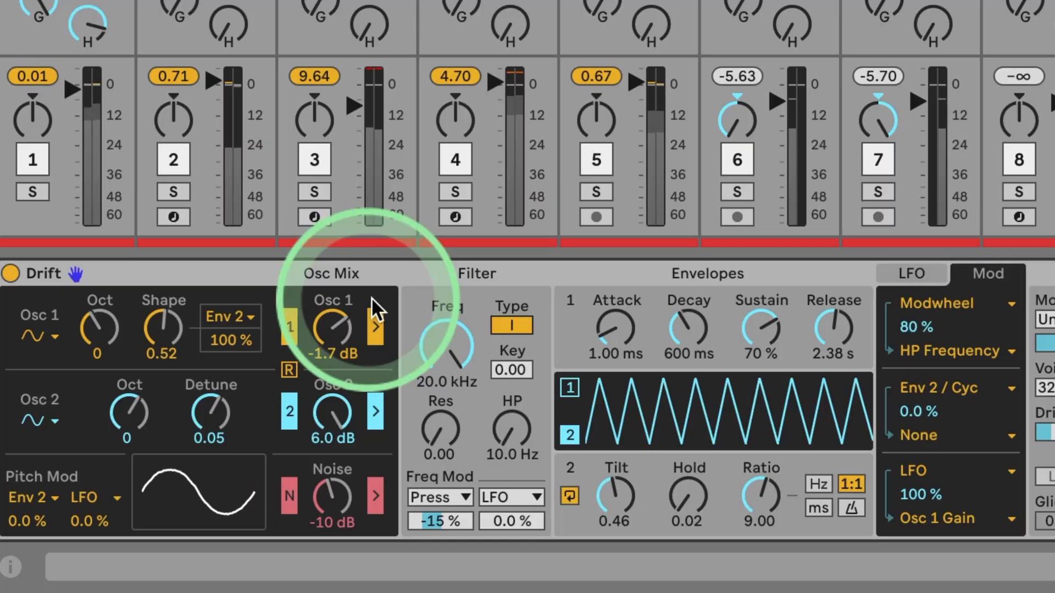
Raise the LFO rate to 7.89 Hz.
click(912, 273)
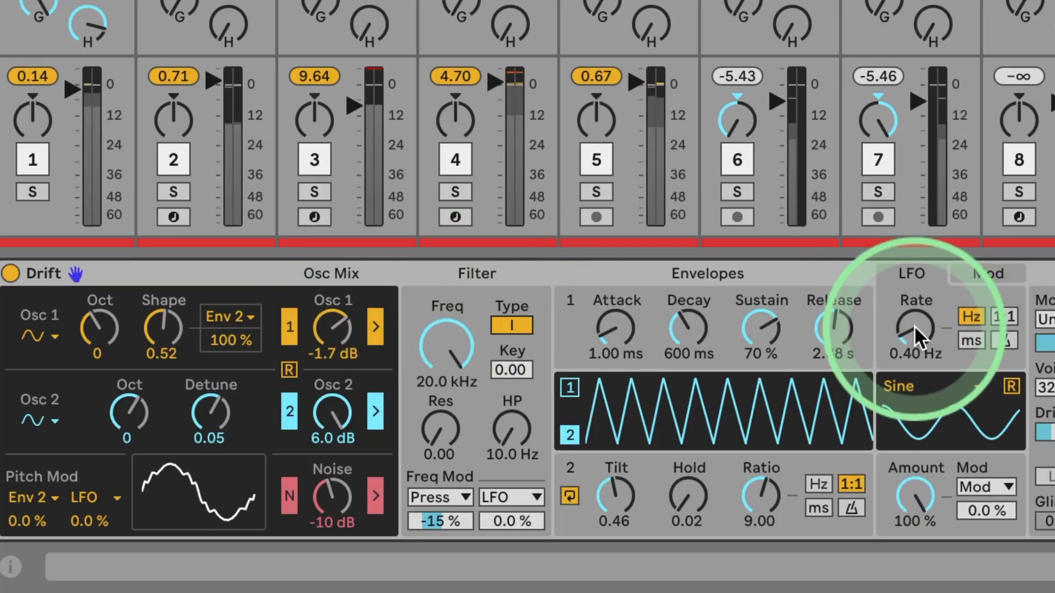
drag(915, 330, 914, 296)
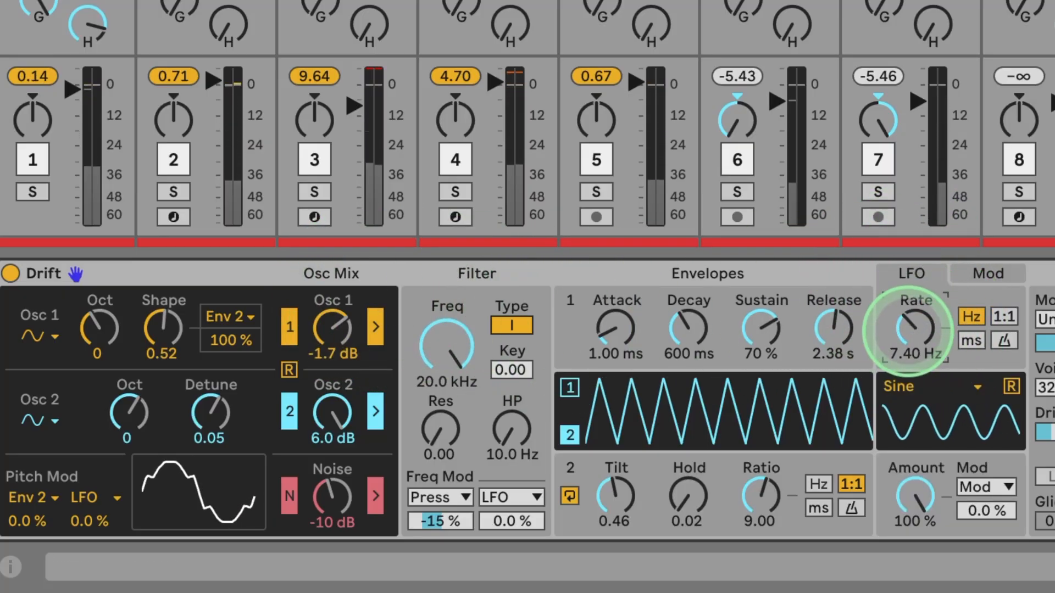
click(1011, 386)
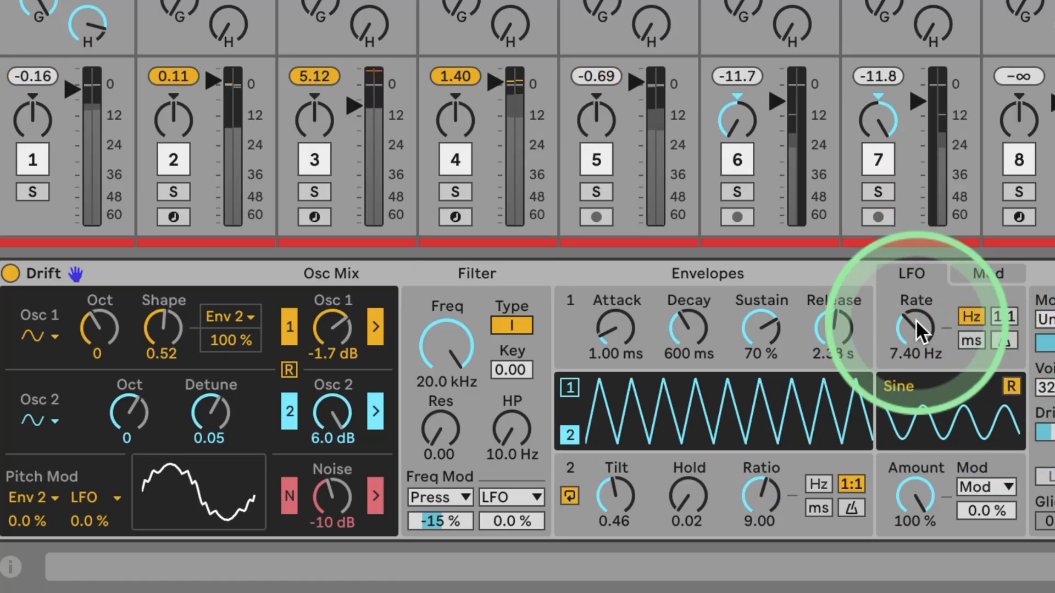
drag(915, 329, 914, 335)
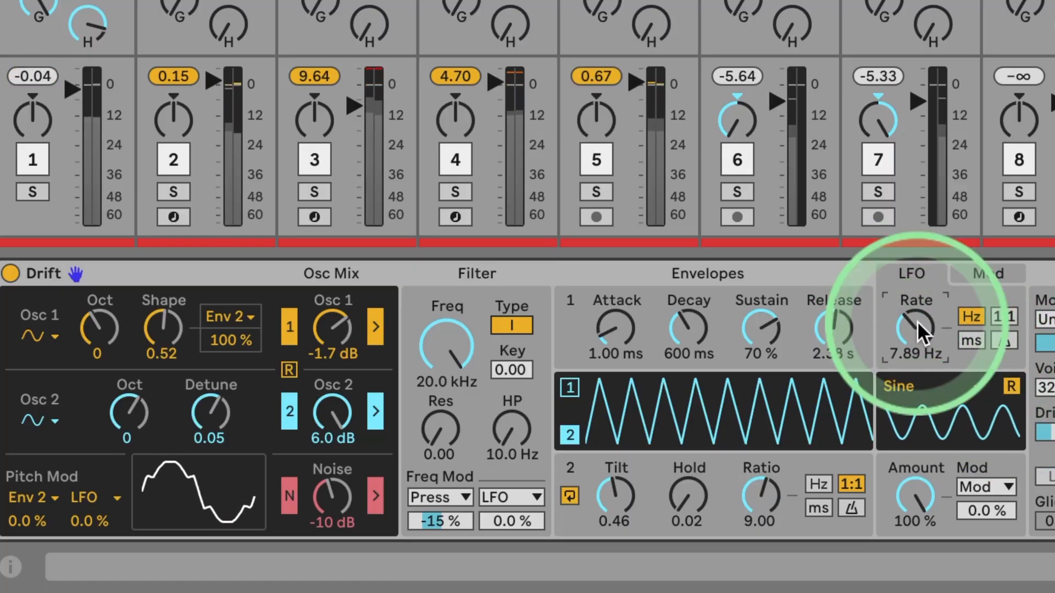
Change the LFO to a Saw Down waveform at 3.57 Hz and raise oscillator 1's level to 2.8 dB.
click(973, 388)
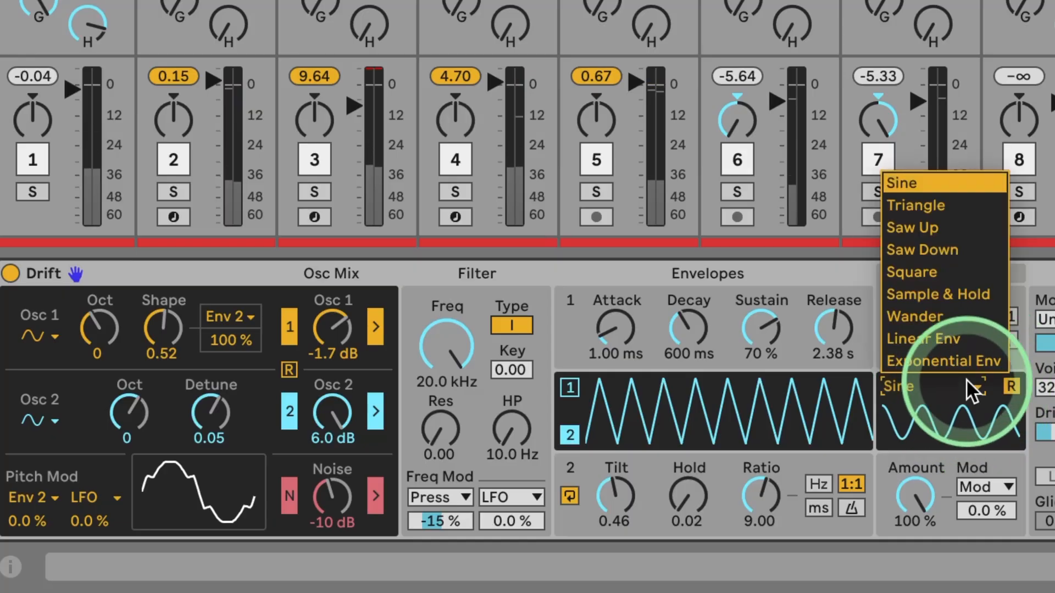
click(923, 250)
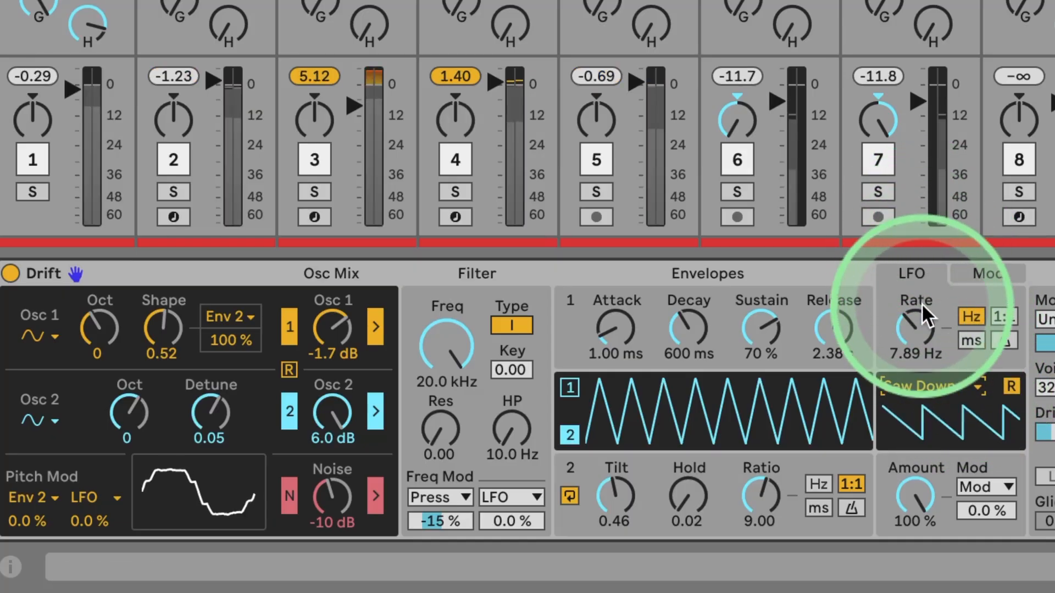
drag(330, 329, 347, 321)
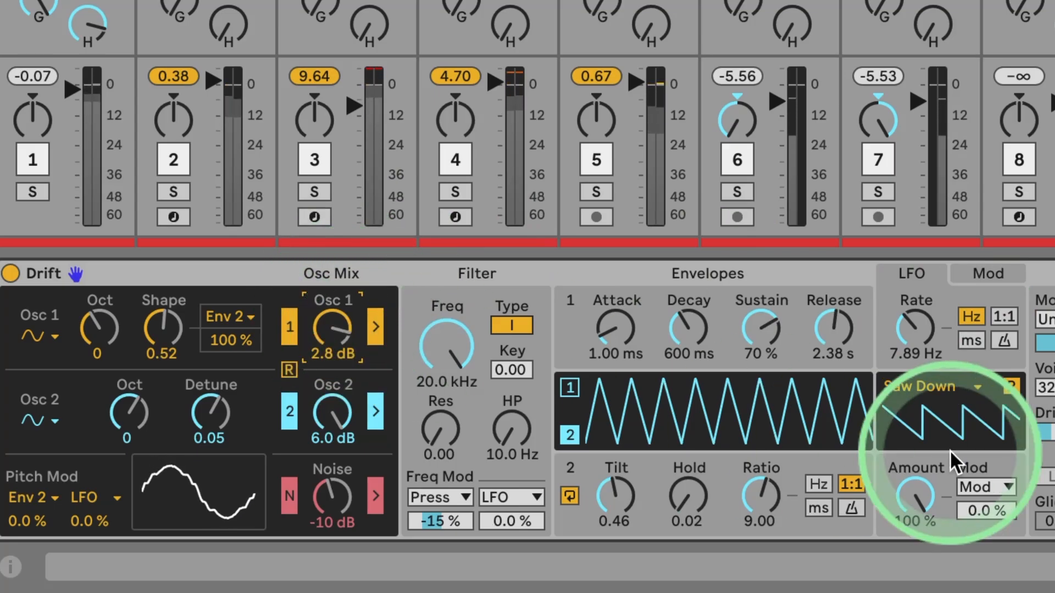
mouse_move(905, 334)
mouse_down()
mouse_move(907, 343)
mouse_move(923, 327)
mouse_up()
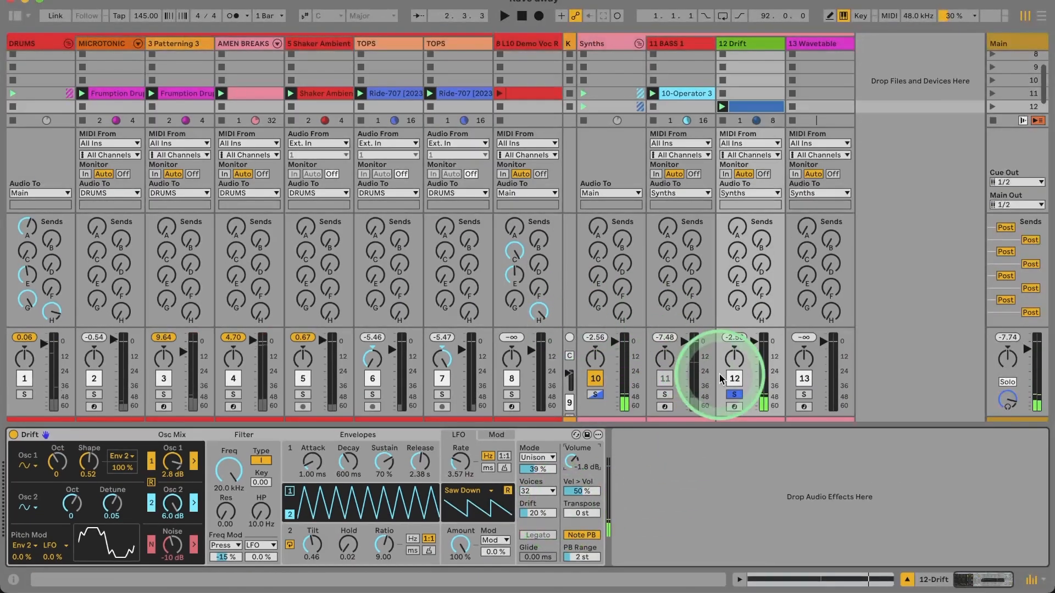
Unsolo the Drift track, stop the bass track's clip and play the set.
click(735, 395)
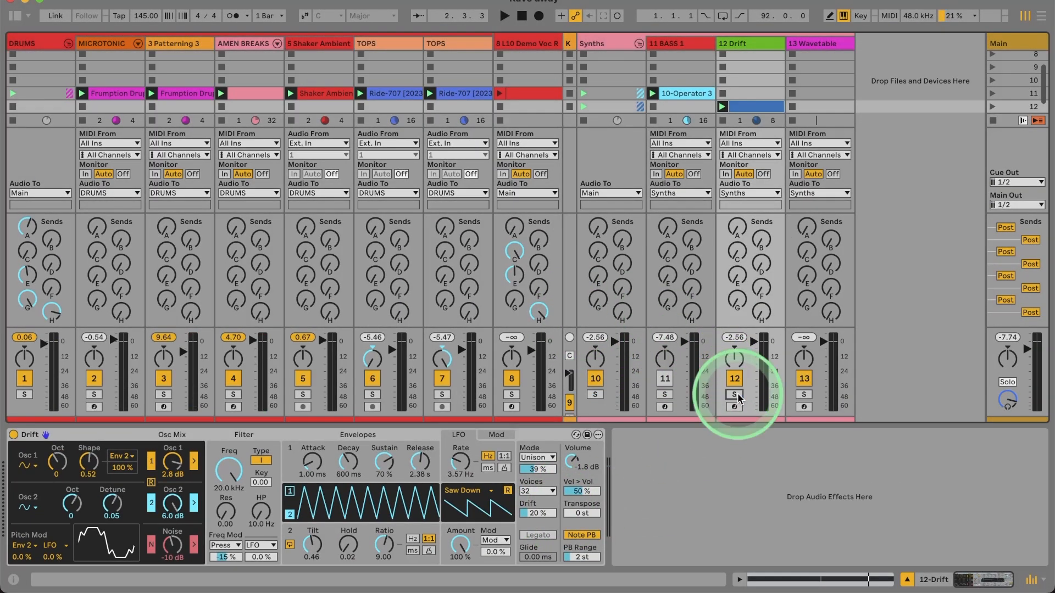
click(653, 120)
key(space)
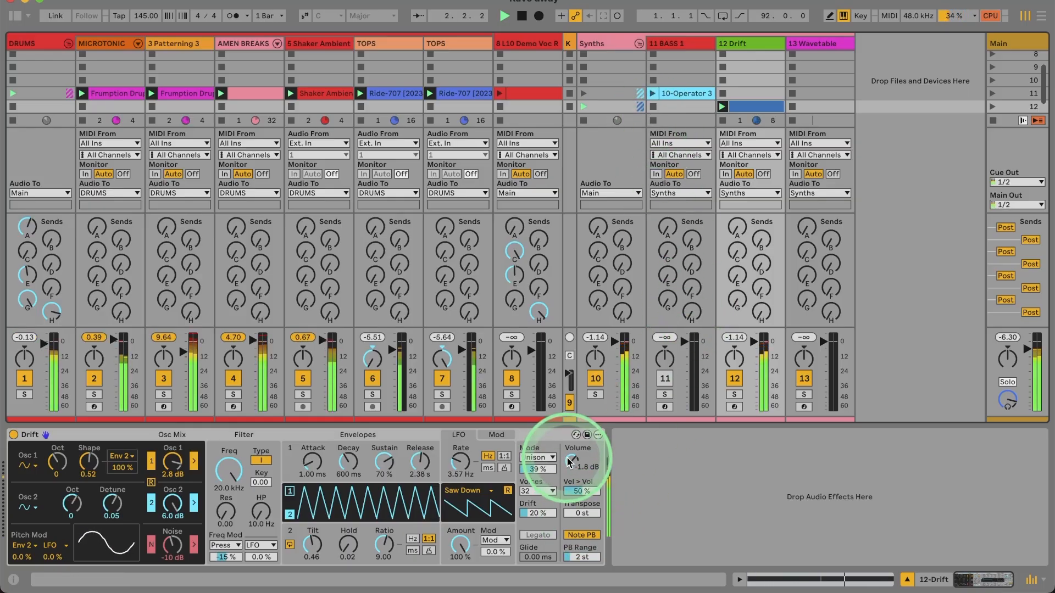
Raise the Drift synth's output volume to -0.1 dB and lower the unison strength to 15 %.
drag(570, 462, 572, 460)
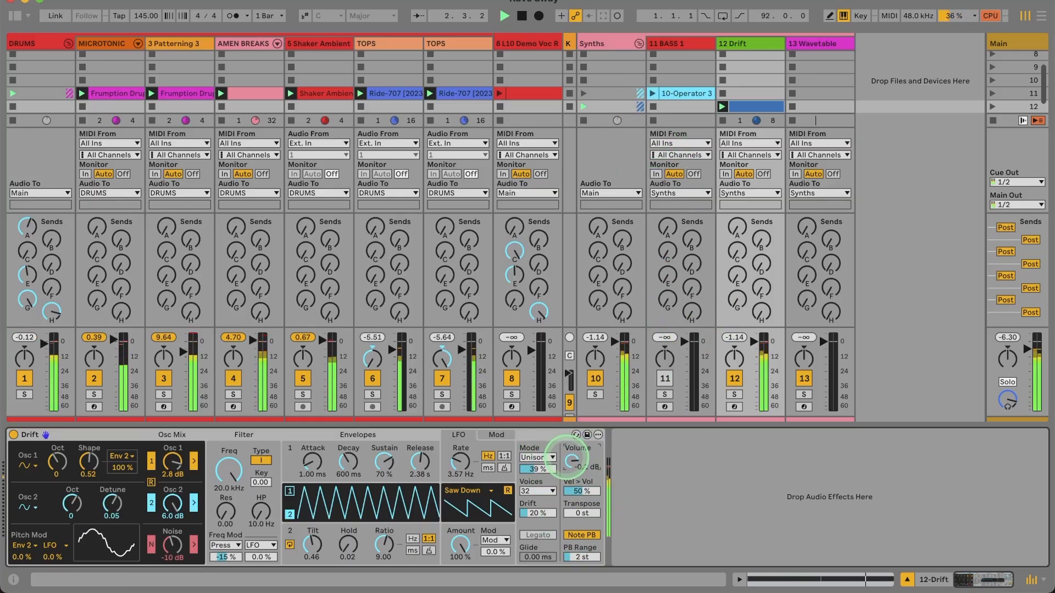
click(535, 468)
key(space)
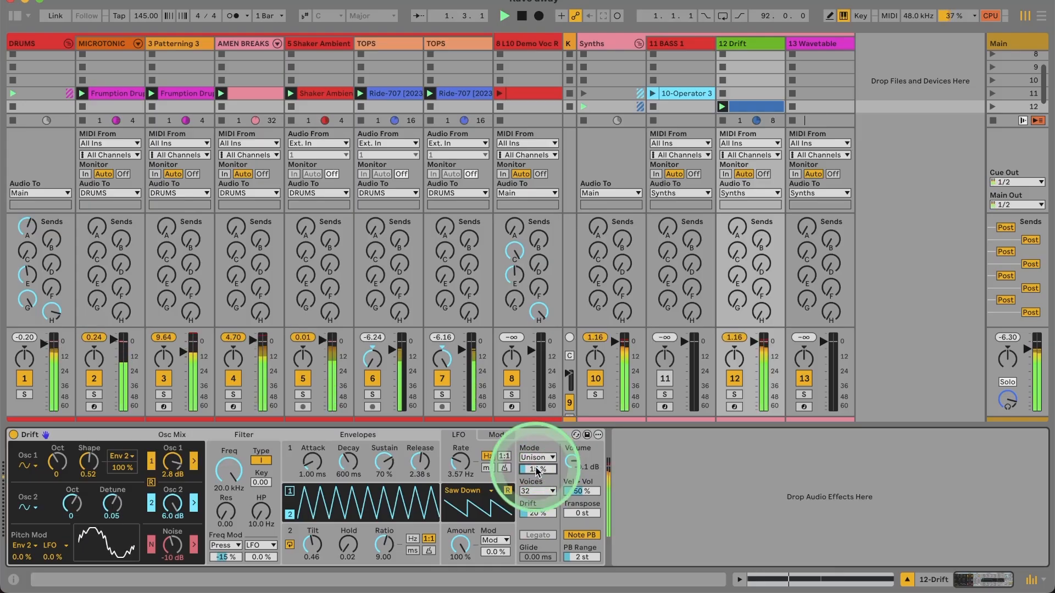
drag(535, 470, 577, 467)
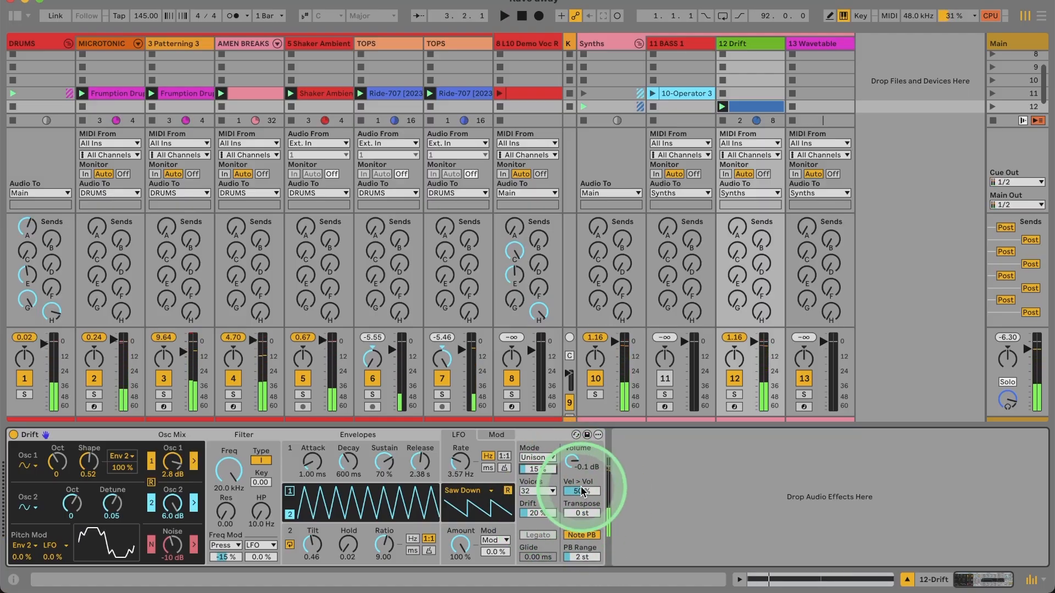
Play the set, raise the Drift track's mixer fader slightly and stop playback.
key(space)
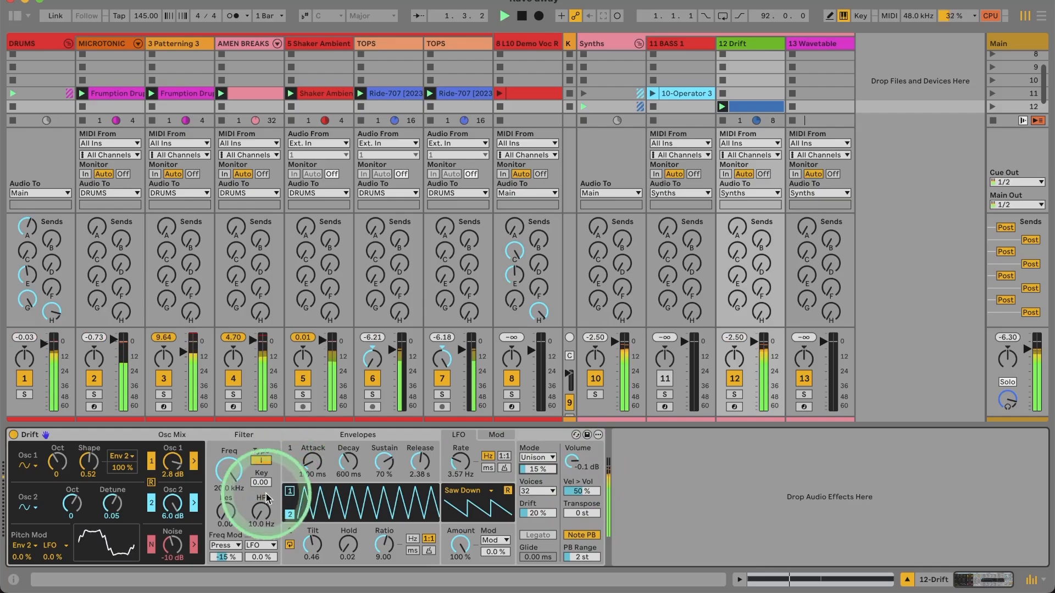
drag(756, 350, 754, 336)
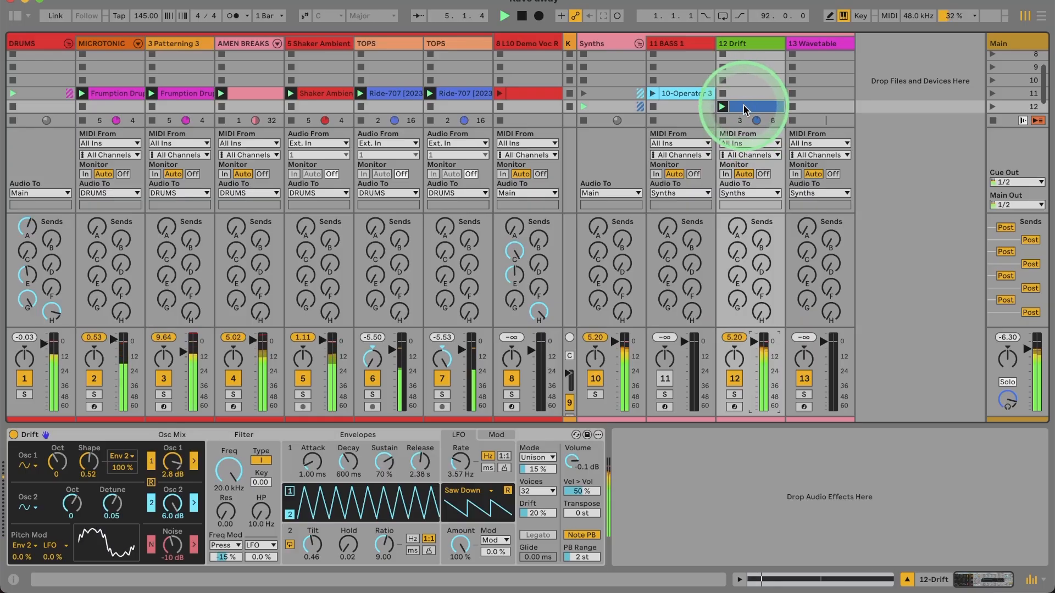
key(space)
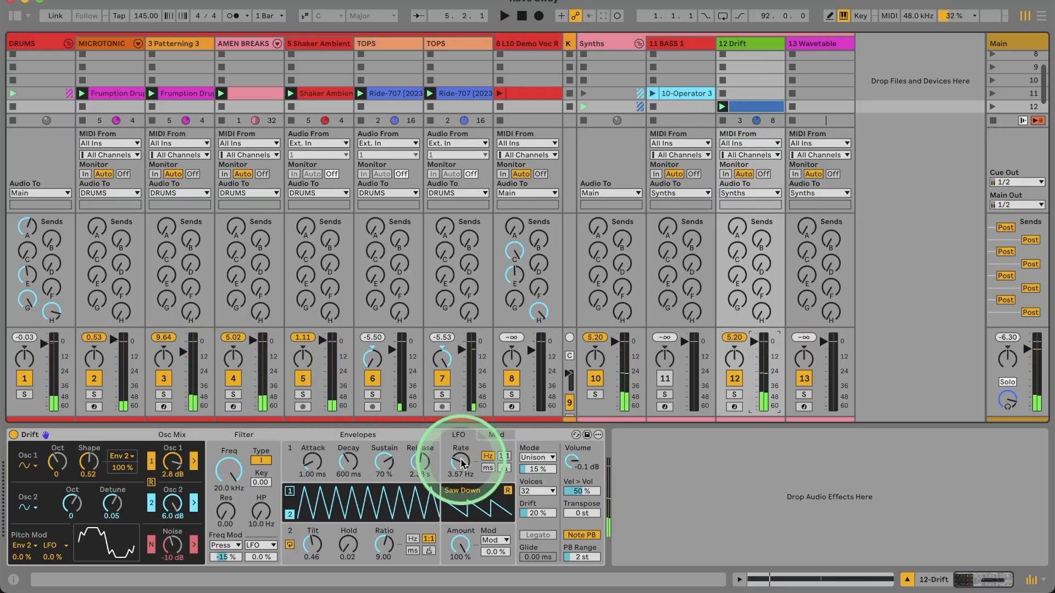
Play the set and raise the LFO rate to 6.18 Hz.
key(space)
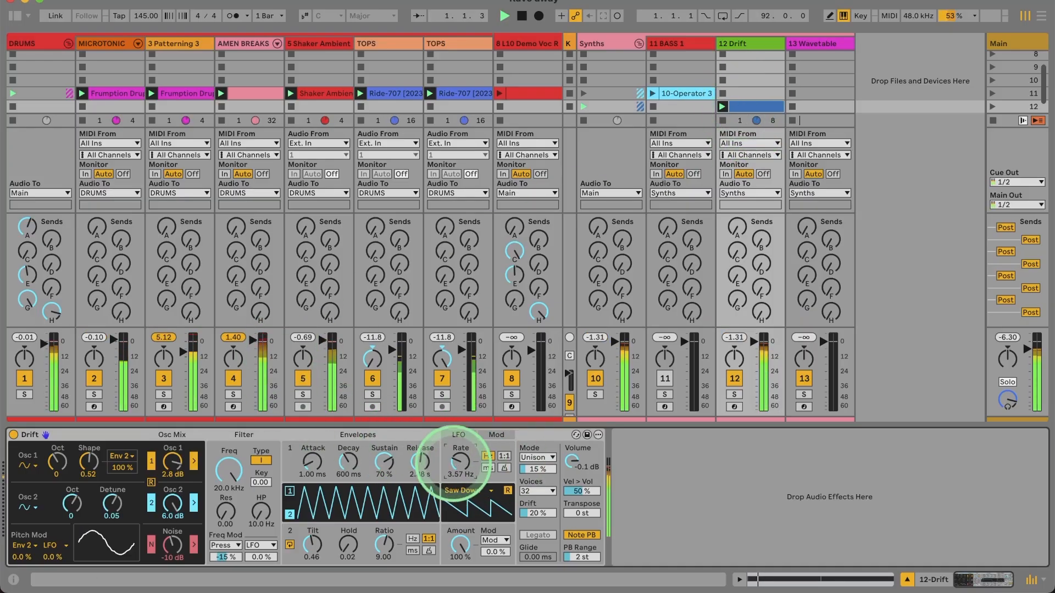
drag(454, 468, 454, 446)
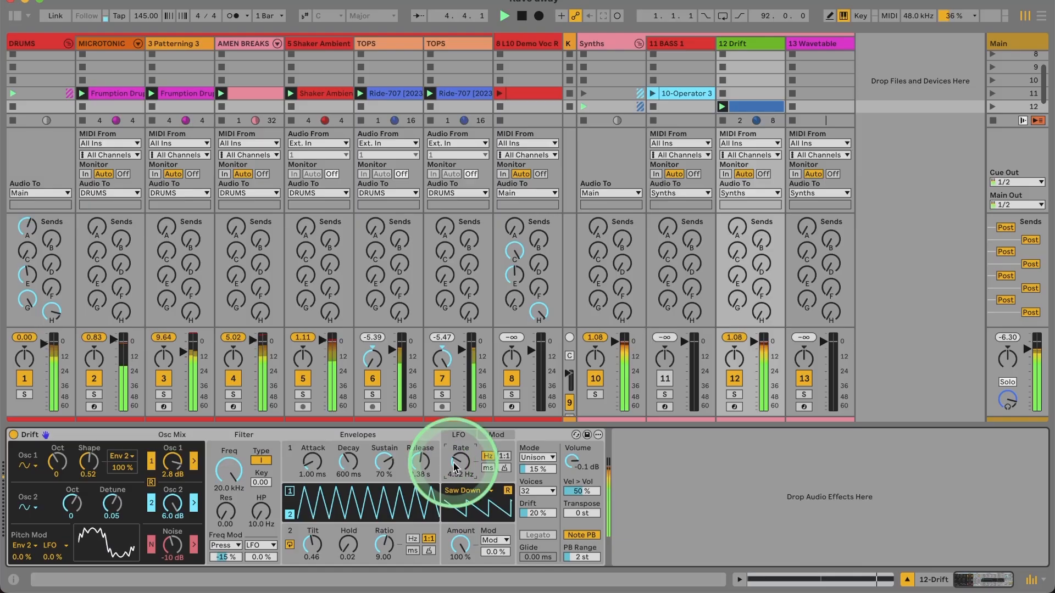
click(157, 484)
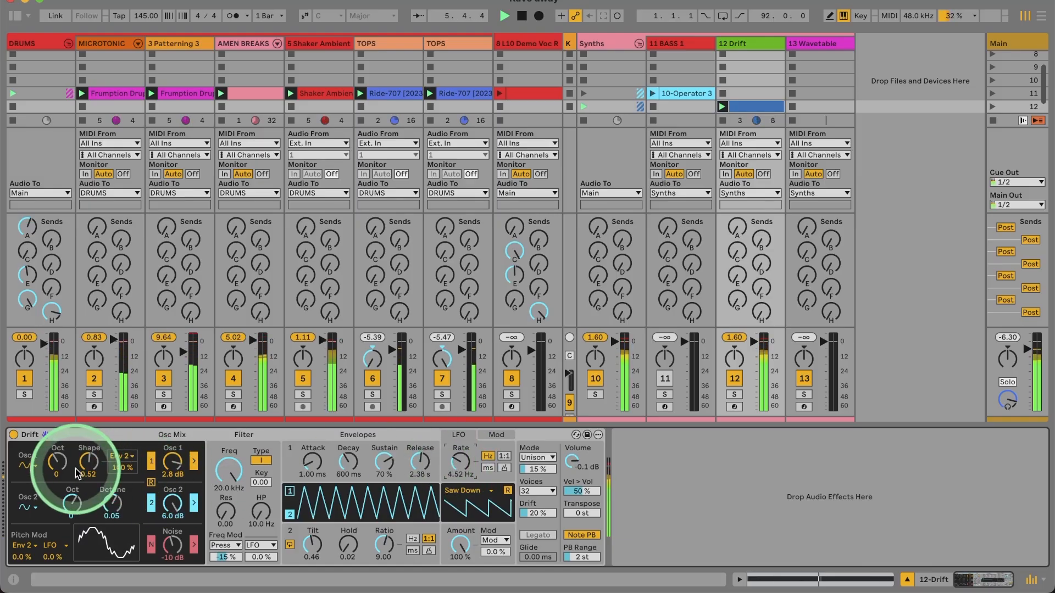
drag(459, 474, 459, 459)
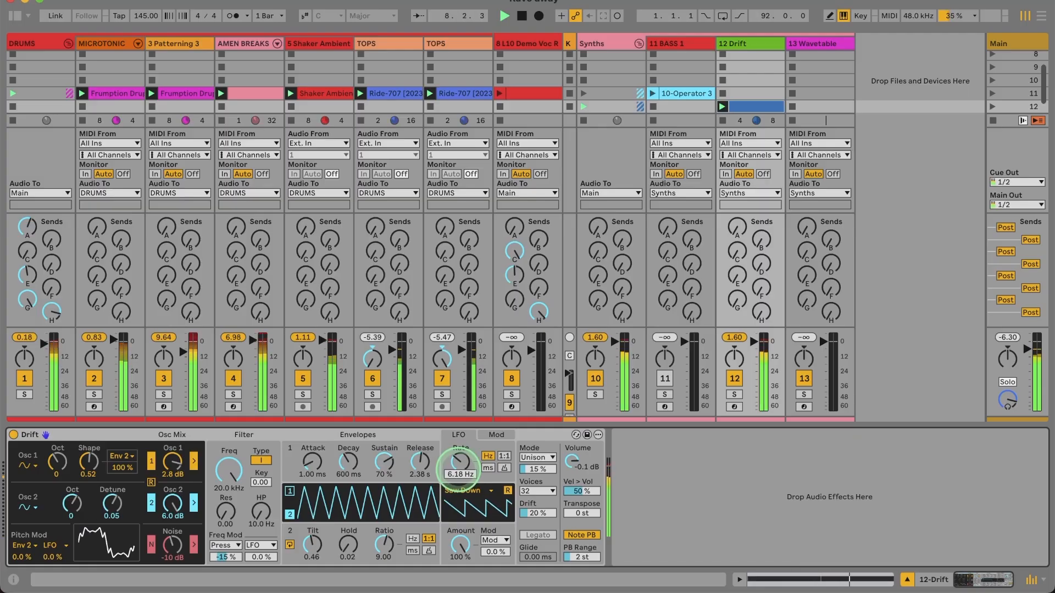
Assign the LFO to Main Volume at 100 % in the second modulation slot.
click(495, 434)
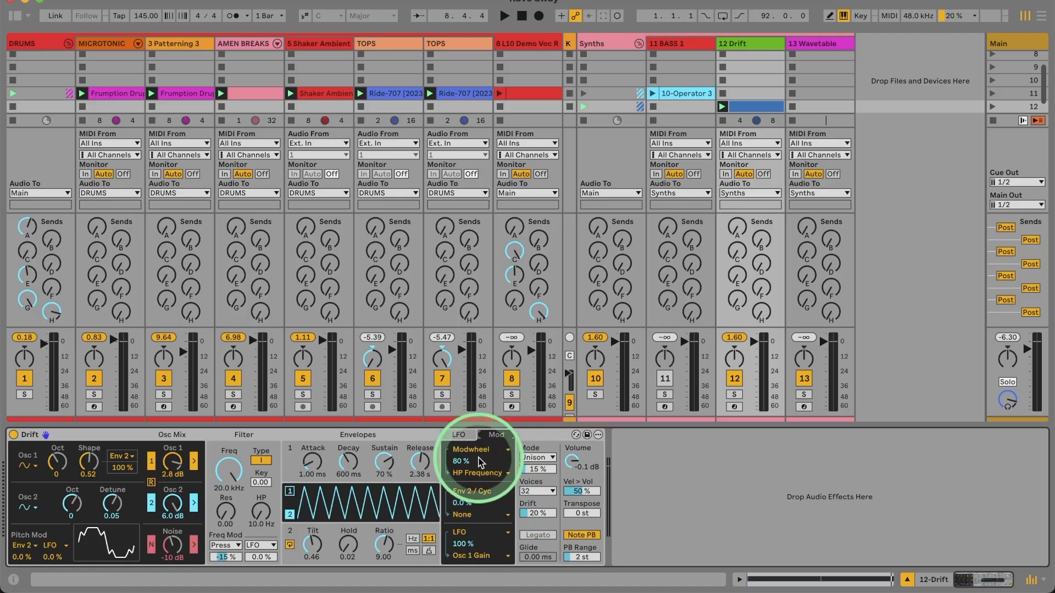
click(477, 494)
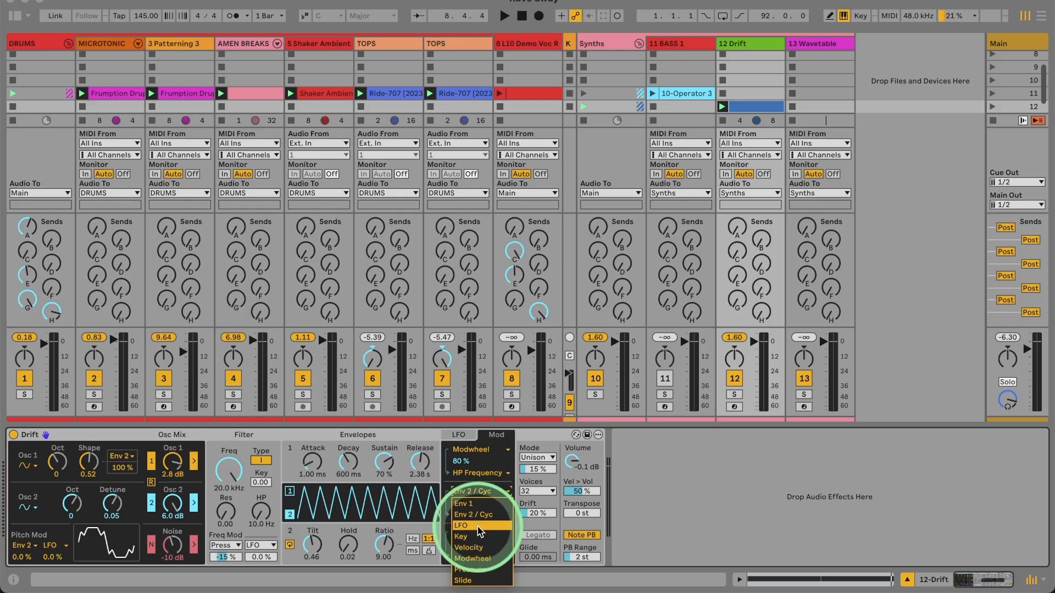
click(476, 516)
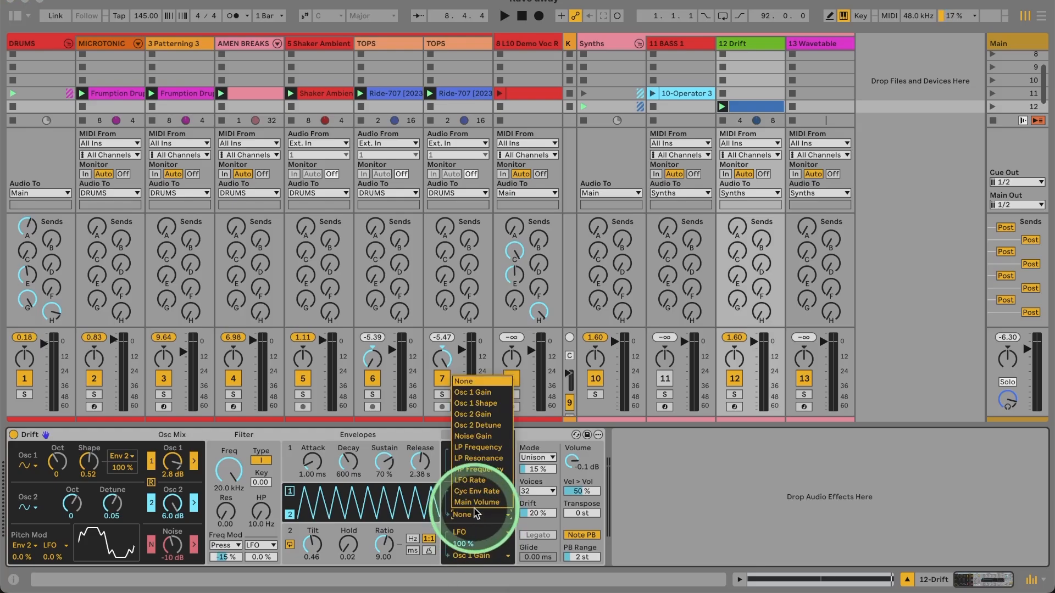
click(477, 503)
drag(451, 473, 470, 482)
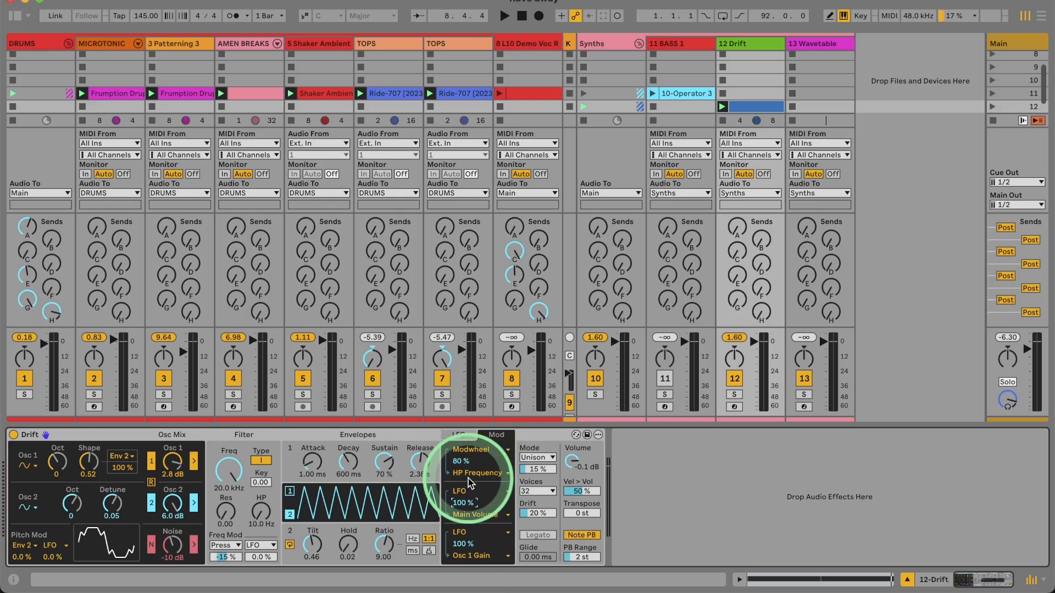
Solo the Drift track during playback and change the LFO waveform to Triangle.
click(466, 433)
key(space)
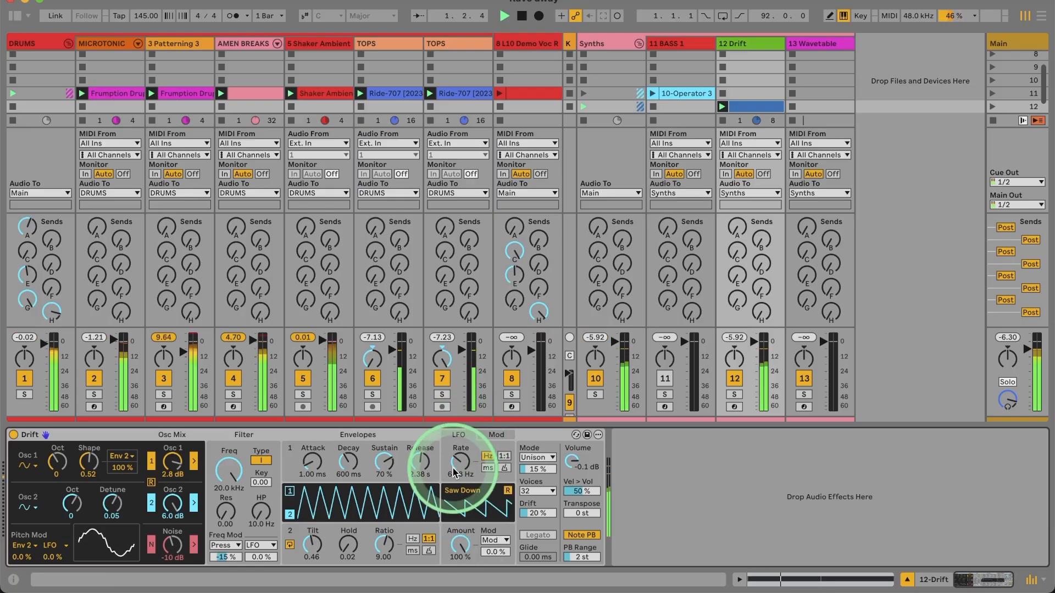
click(734, 395)
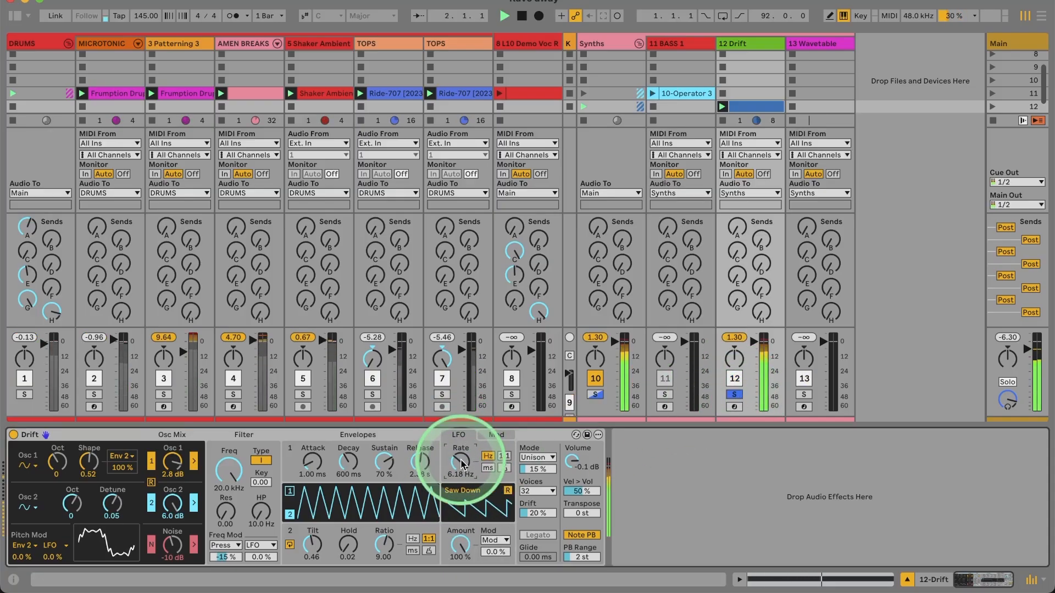
click(476, 490)
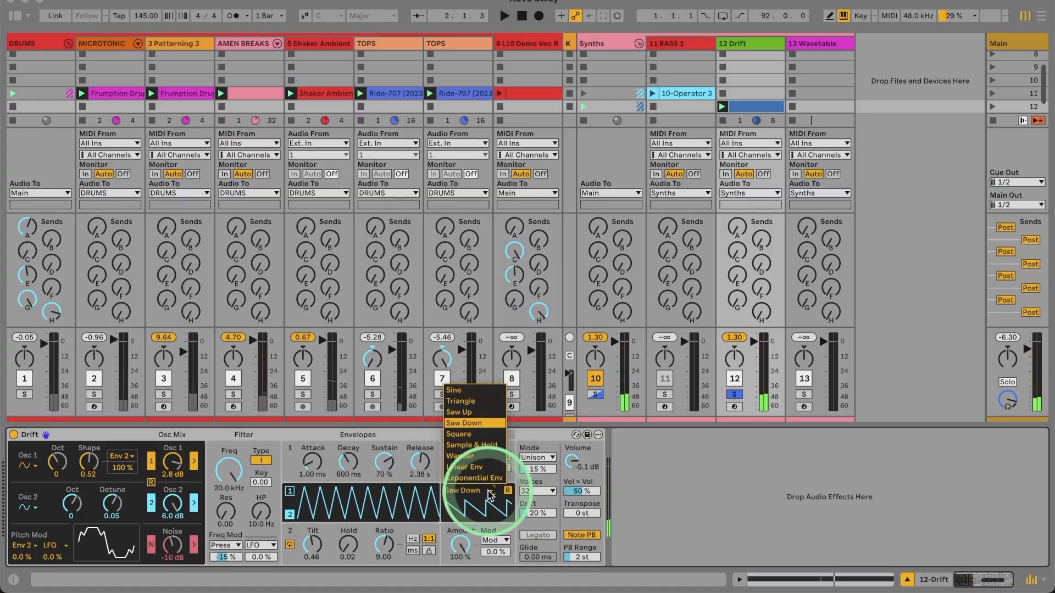
click(459, 399)
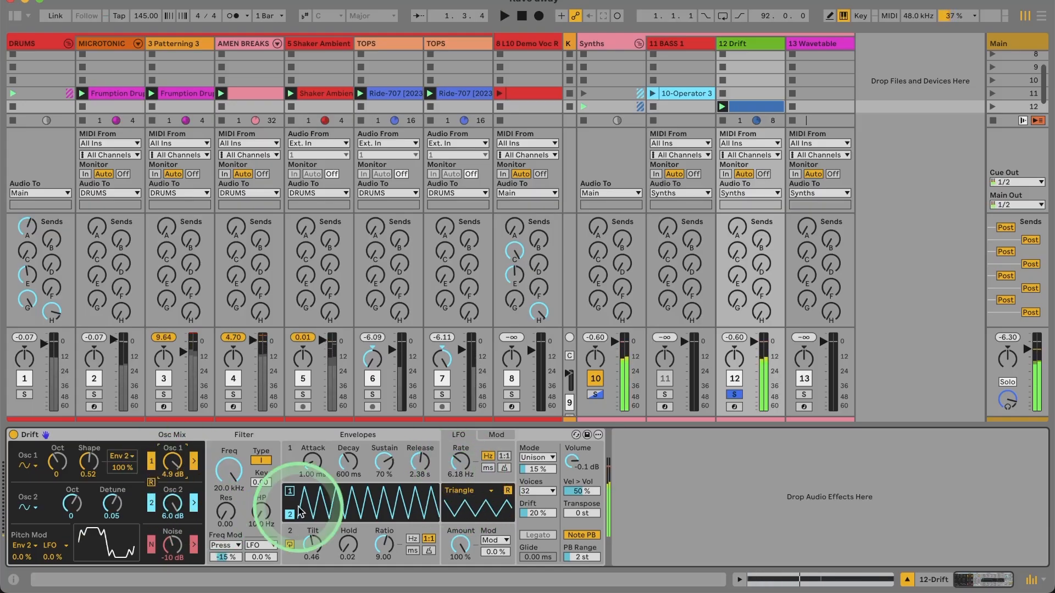
Set the LFO modulation amount for Osc 1 Gain to 60 % and play the set.
click(487, 437)
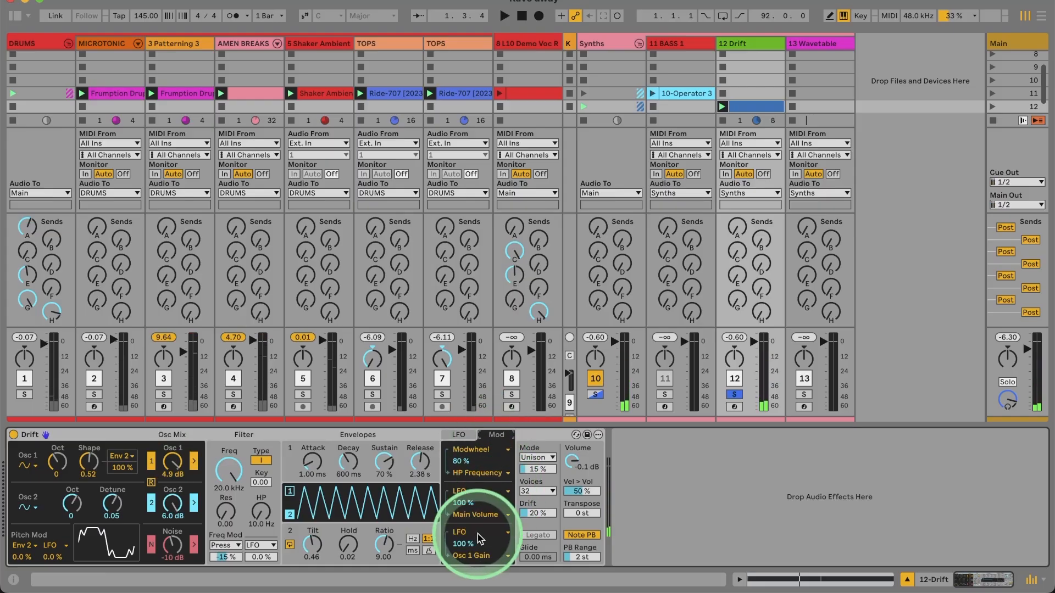
click(459, 541)
drag(459, 542, 459, 542)
key(space)
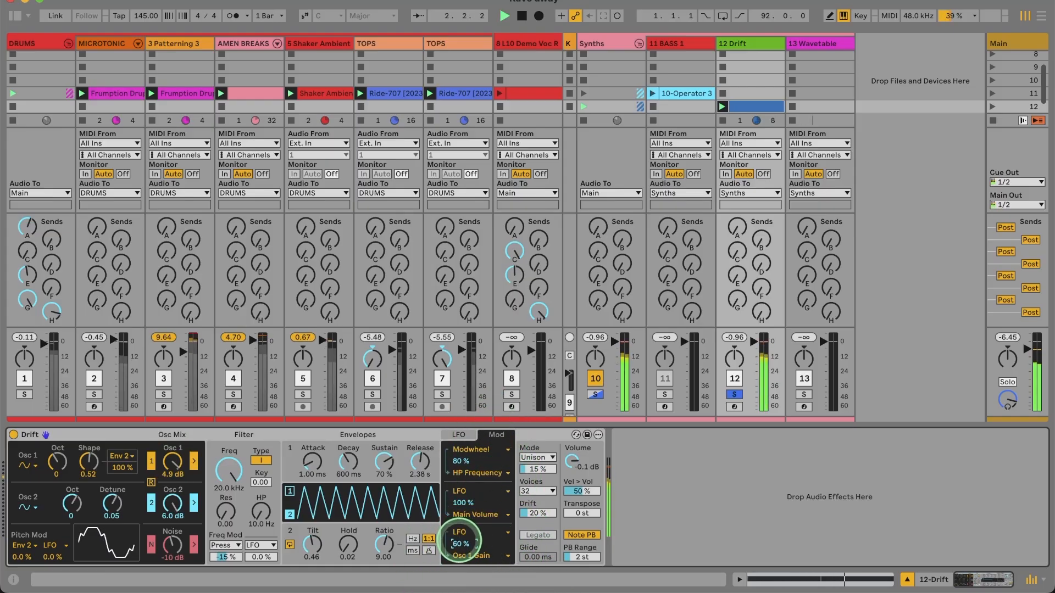
Lower the Drift LFO rate to 4.87 Hz and unsolo the Drift track, checking the sound in playback.
click(459, 435)
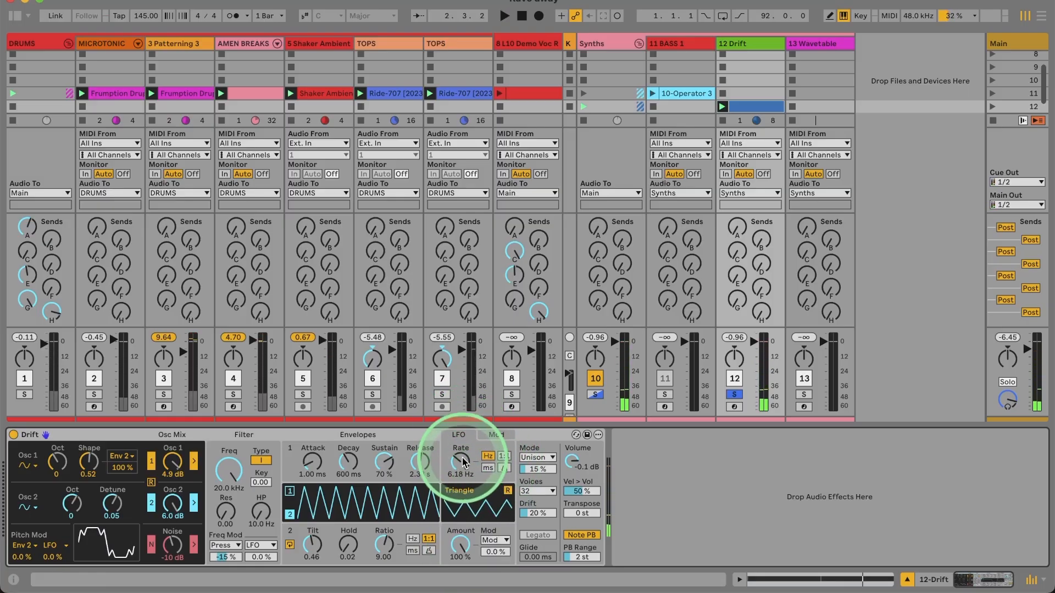
drag(462, 461, 462, 471)
key(space)
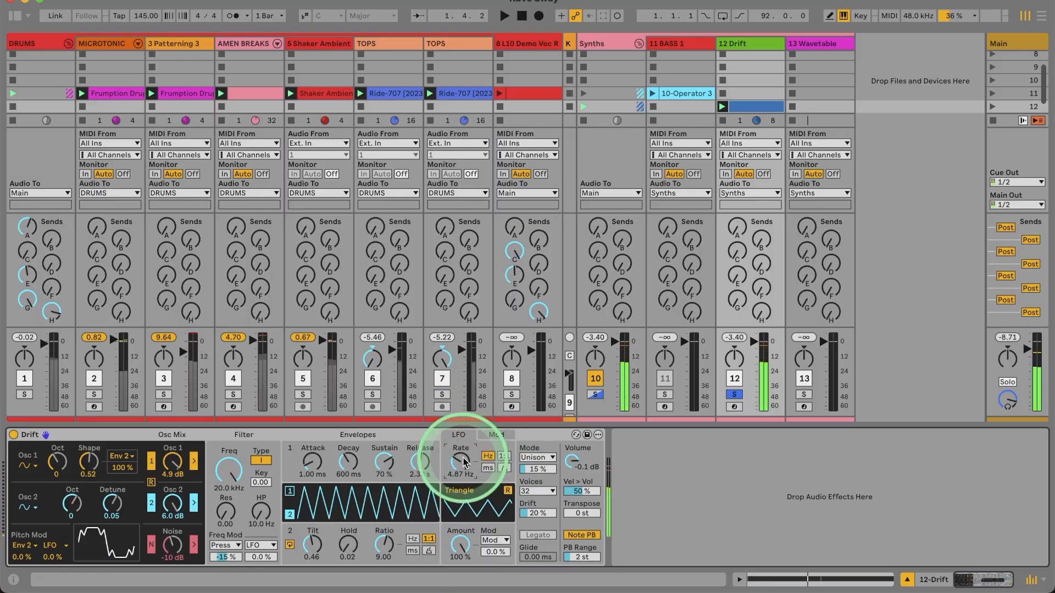
click(735, 396)
key(space)
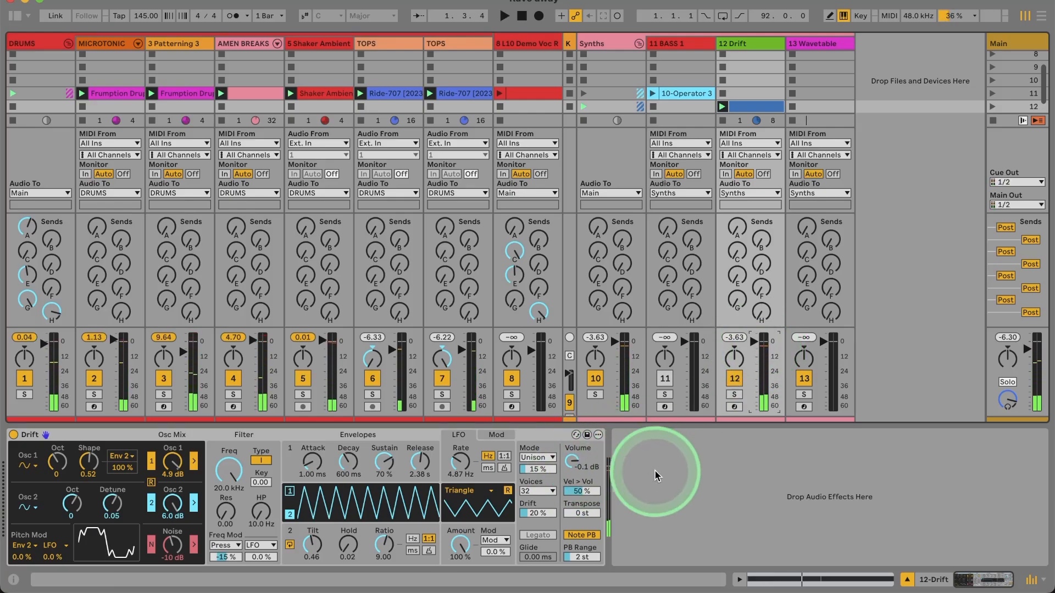
Raise the Drift track's mixer fader slightly and set Drift's unison strength to 34 %.
drag(751, 348, 751, 345)
key(space)
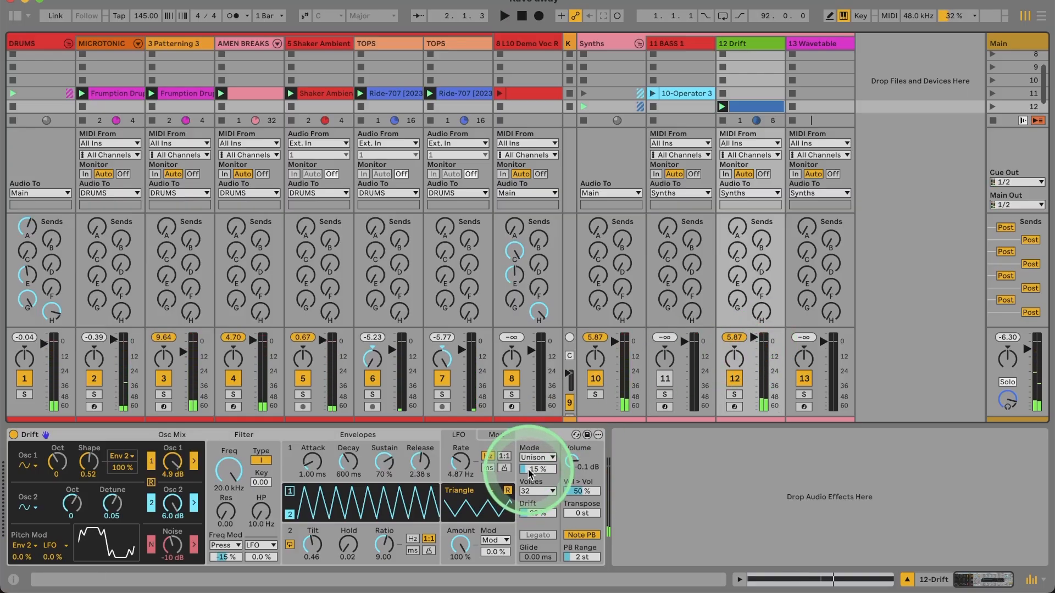
drag(529, 471, 529, 461)
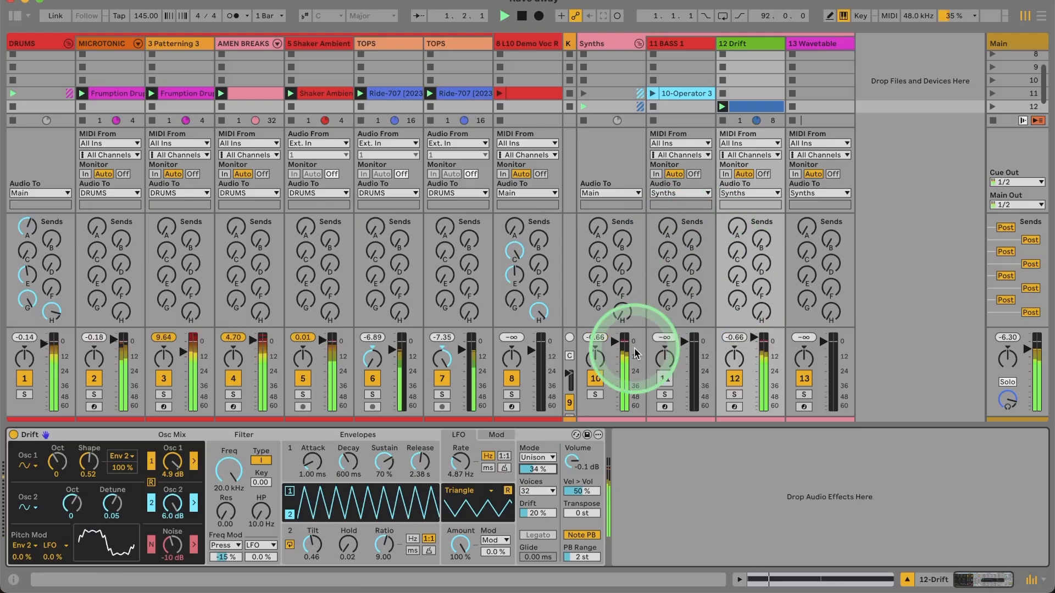
Switch on the sidechain Compressor on the Synths group and play the set.
click(601, 44)
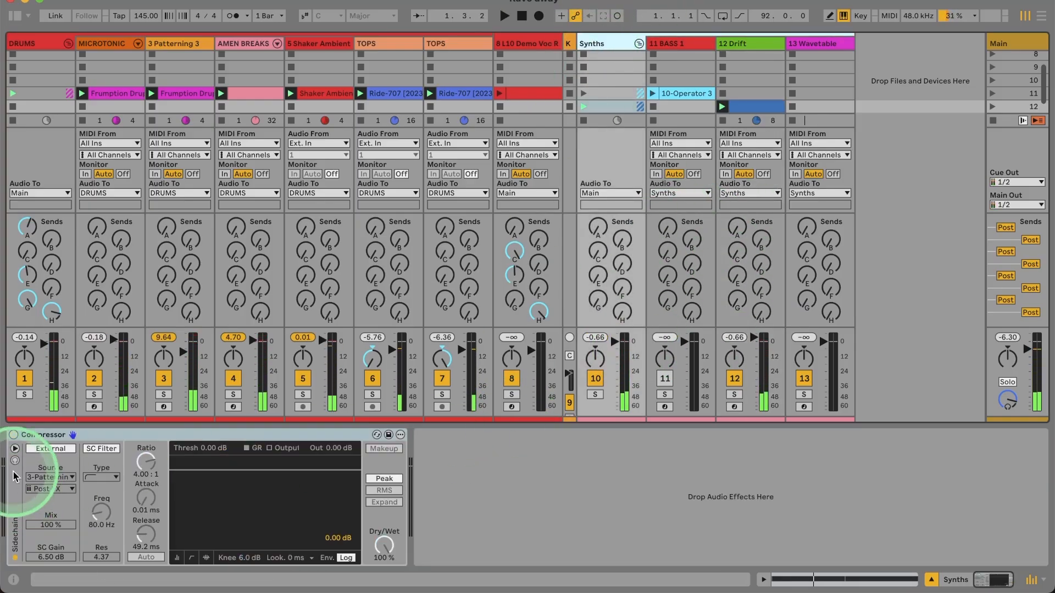
click(13, 435)
key(space)
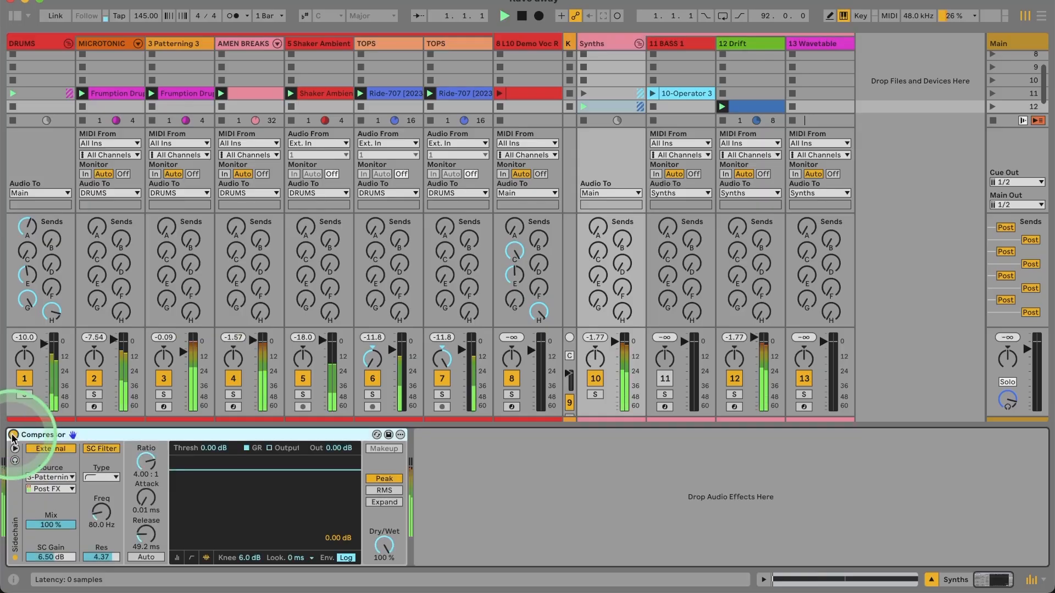
Inspect the notes of the Drift track's clip and return to the Drift device.
double_click(754, 106)
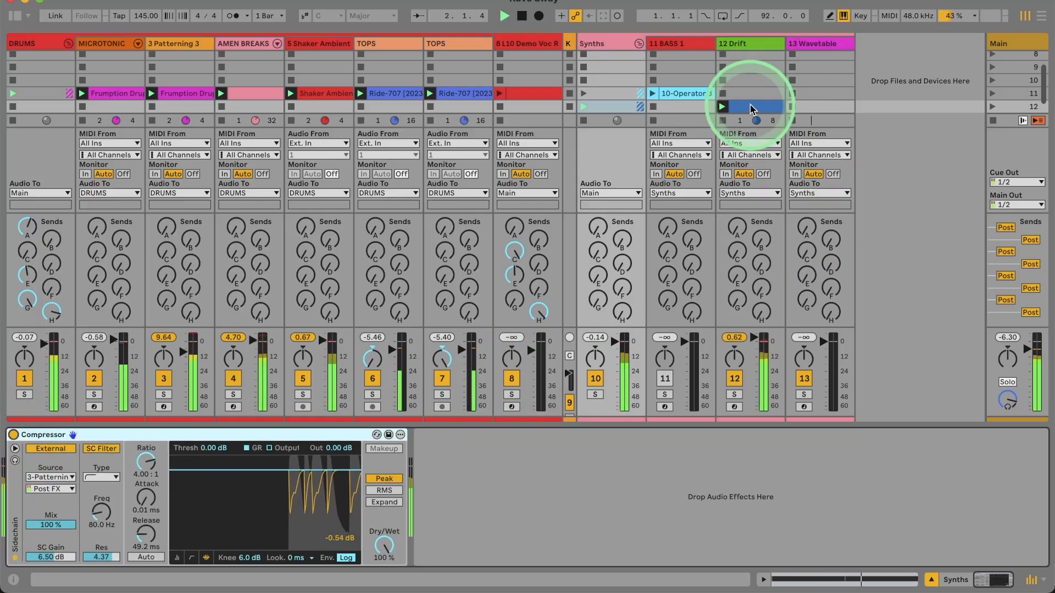
click(671, 399)
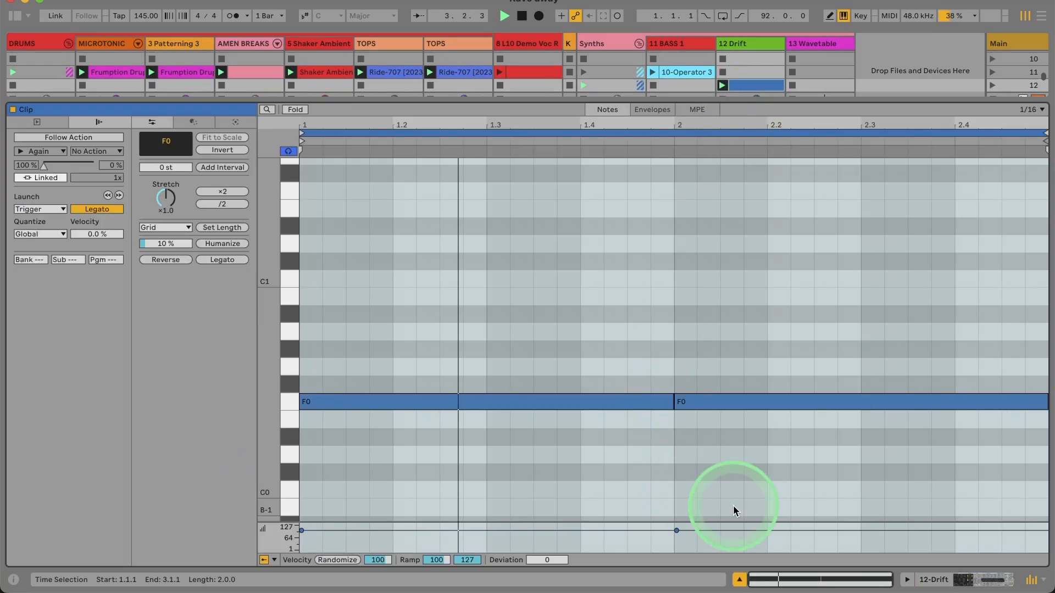
click(959, 579)
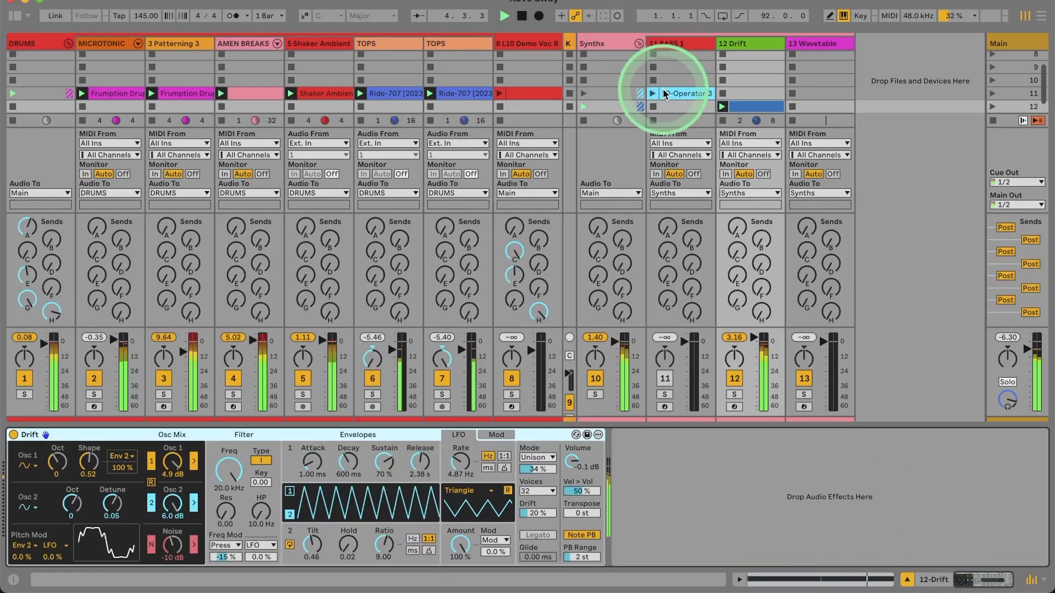
Stop the Drift track's clip and toggle the oscillator retrigger in Drift.
scroll(651, 93, down, 4)
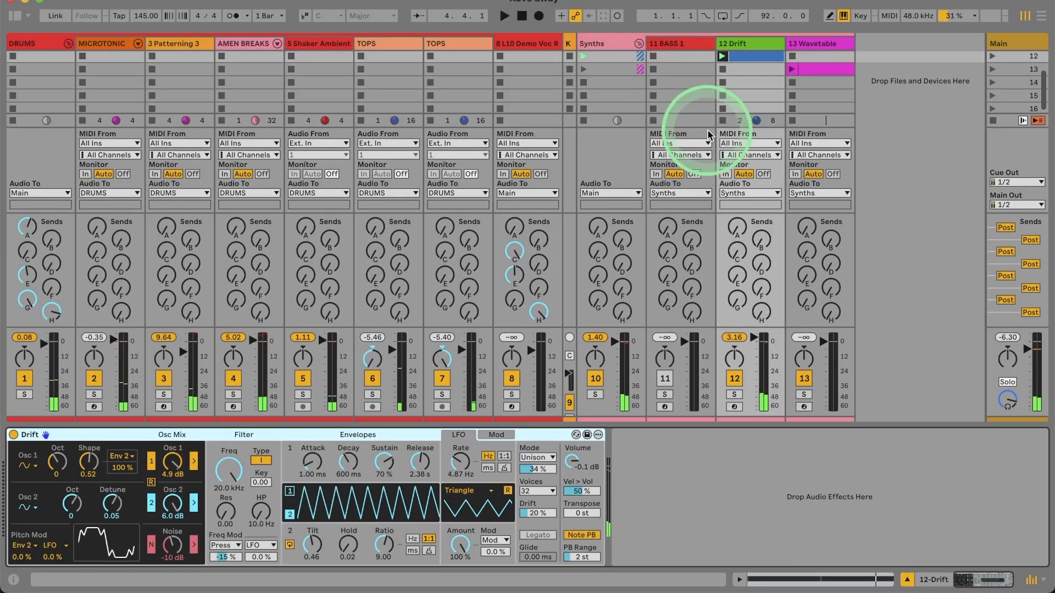
click(723, 121)
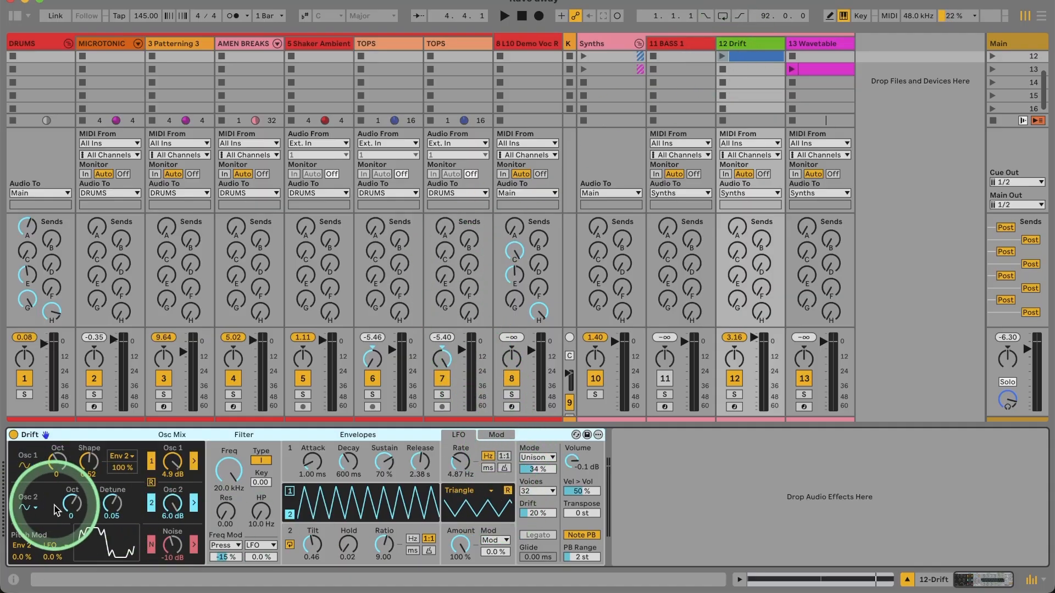
click(151, 484)
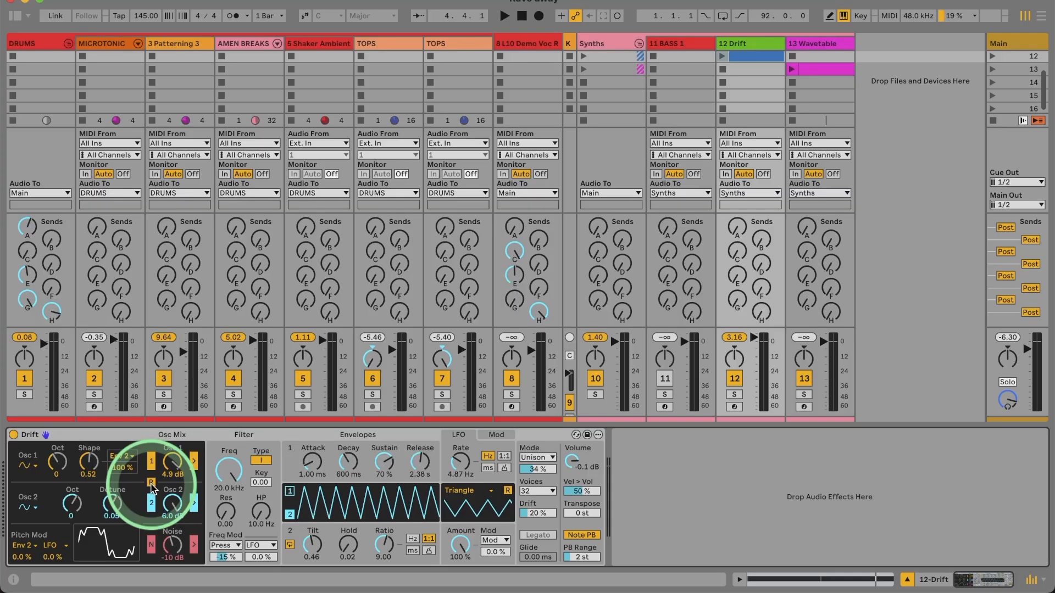
Launch the Drift clip during playback and set Drift's volume to 0.0 dB and its noise level to -1.5 dB.
key(space)
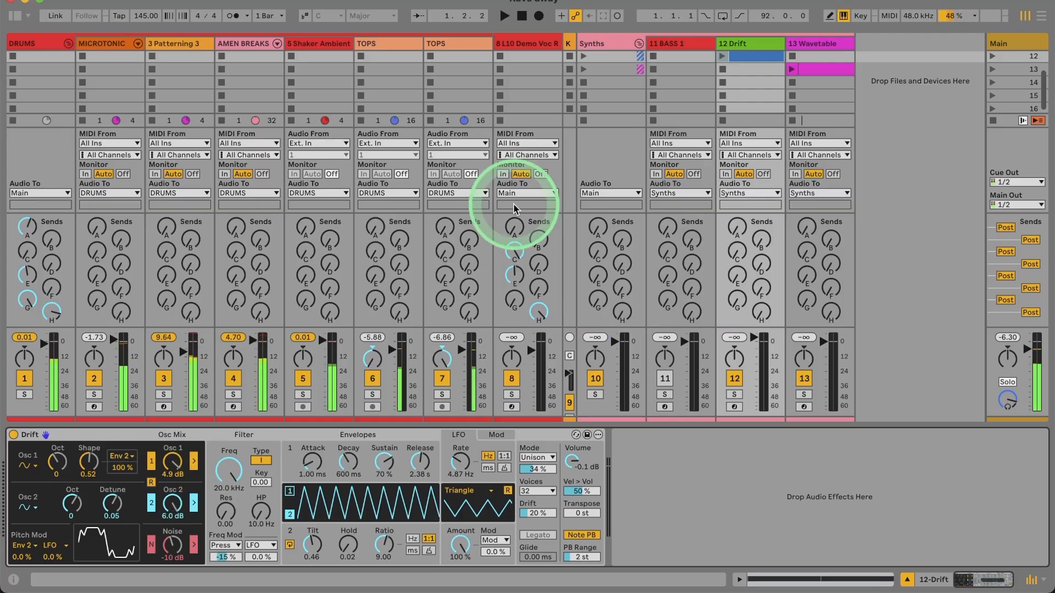
click(724, 57)
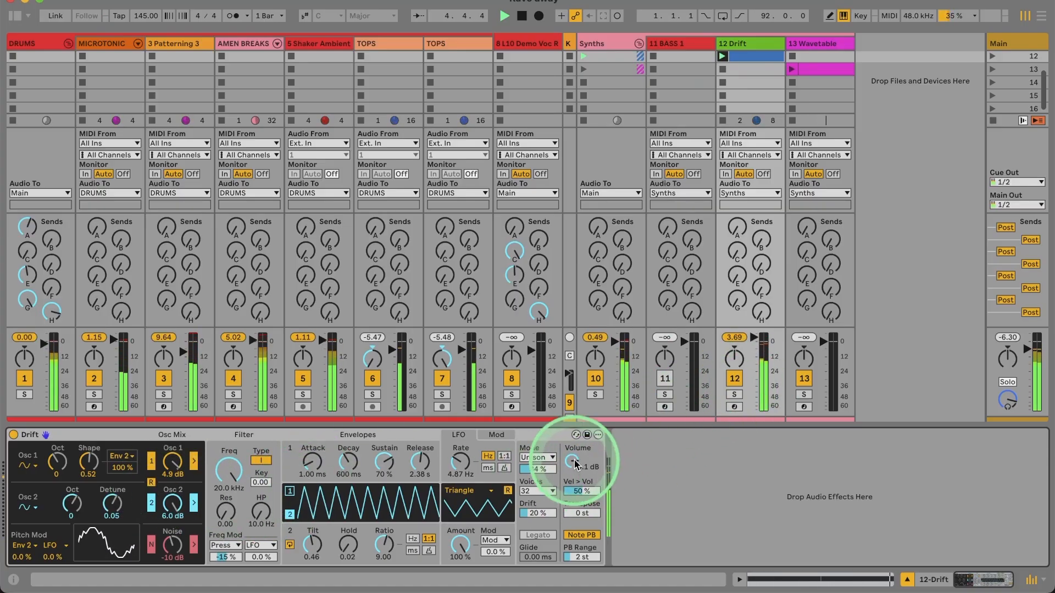
double_click(573, 462)
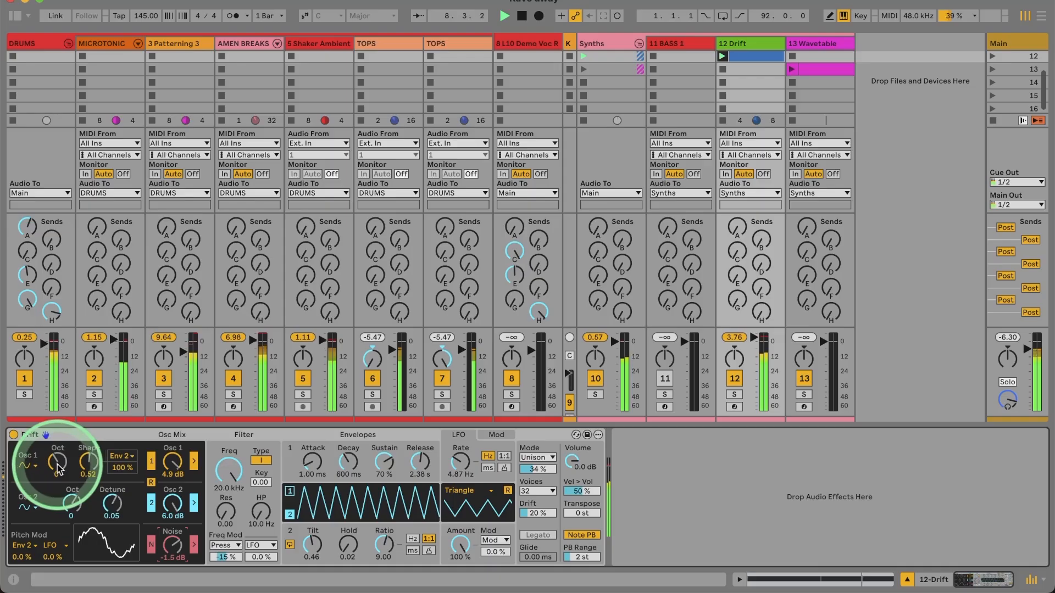
Try another octave for Drift's oscillator 1, return it to 0 and toggle the oscillator retrigger.
drag(57, 467, 56, 464)
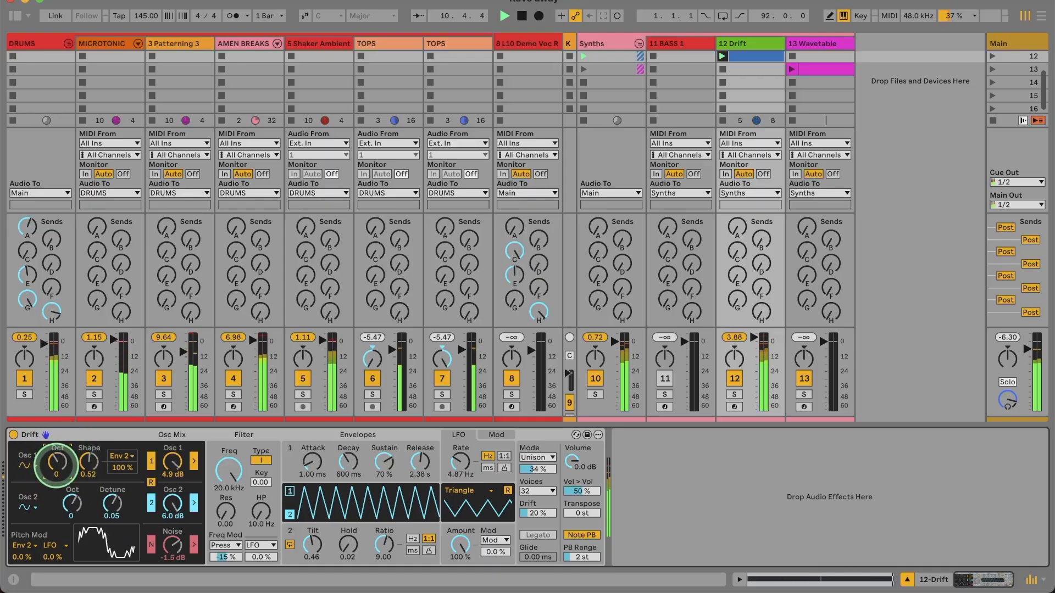
click(150, 484)
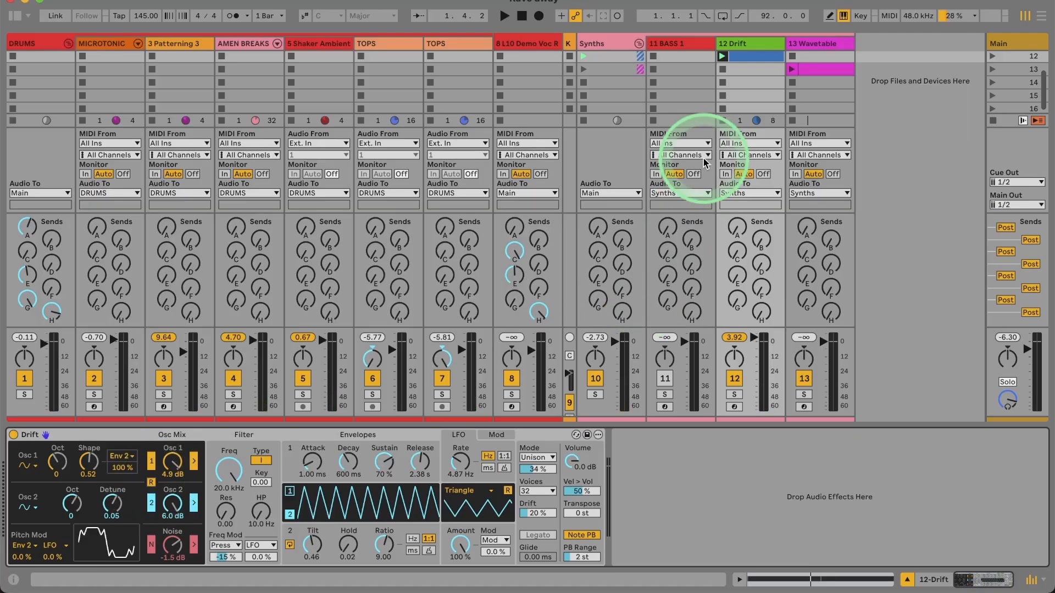
Stop the Drift clip and choose the Sub 3 wavetable for Osc 1 on the Wavetable track.
click(723, 120)
click(818, 44)
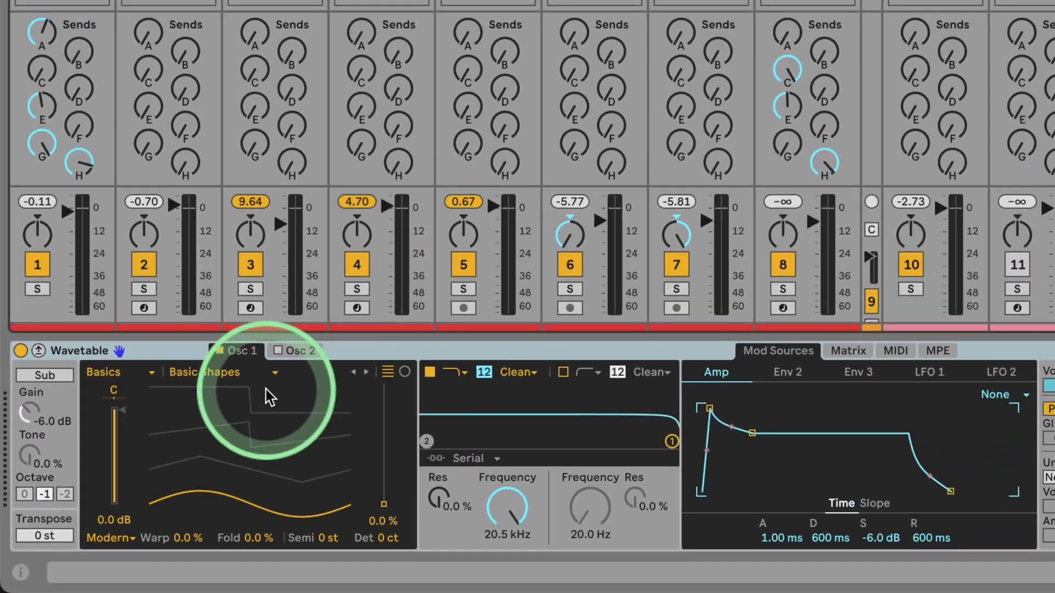
click(266, 373)
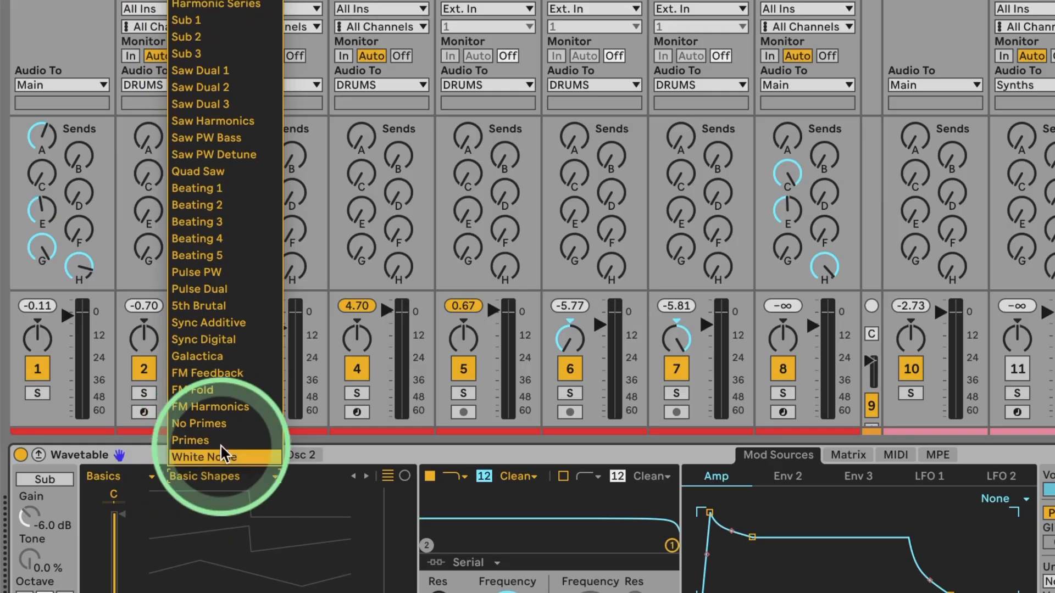
click(212, 55)
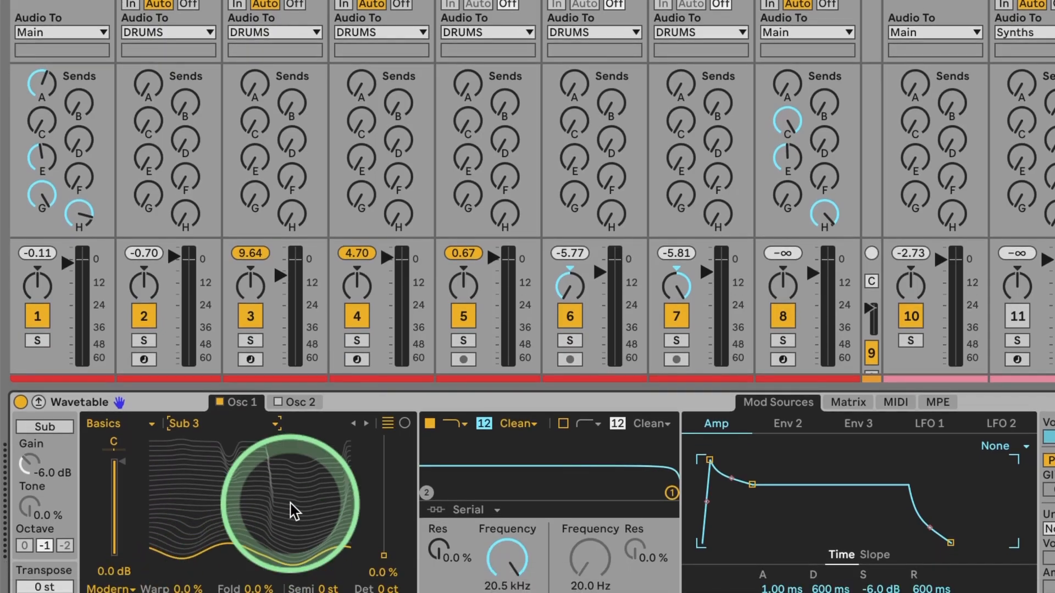
Play the set with the Wavetable track's clip and set the Wavetable device's volume to 0.0 dB.
key(space)
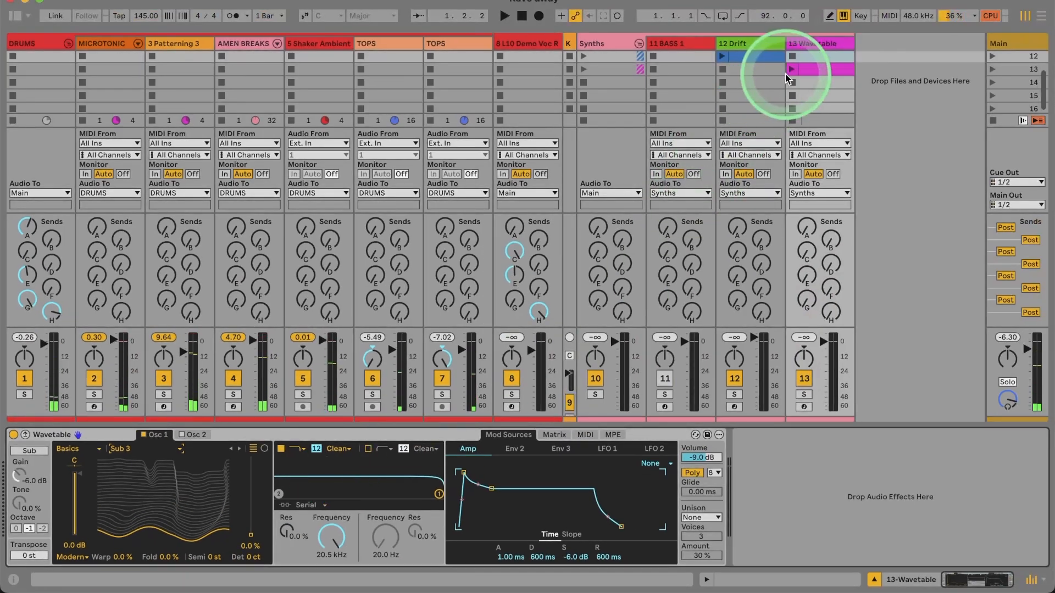
click(787, 72)
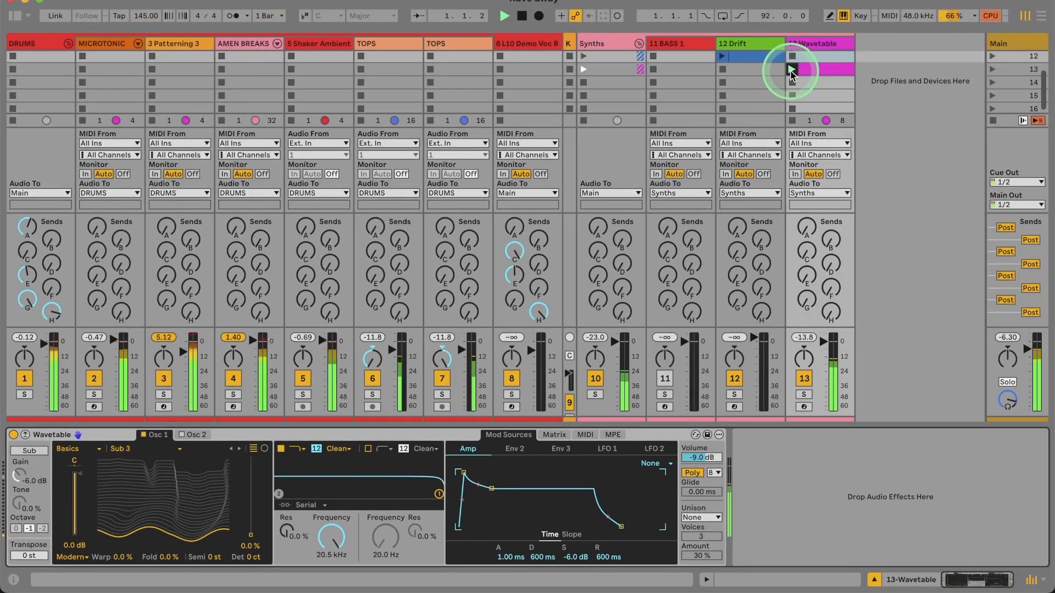
drag(700, 454, 700, 426)
Solo the Wavetable track and switch off the Compressor on the Synths group, playing the result.
click(803, 397)
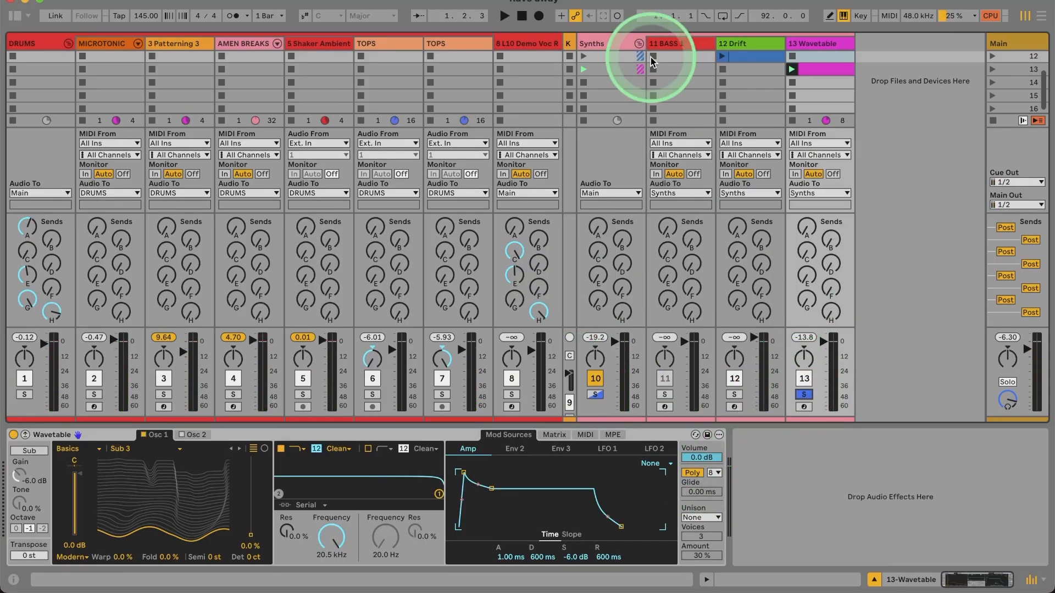
click(591, 44)
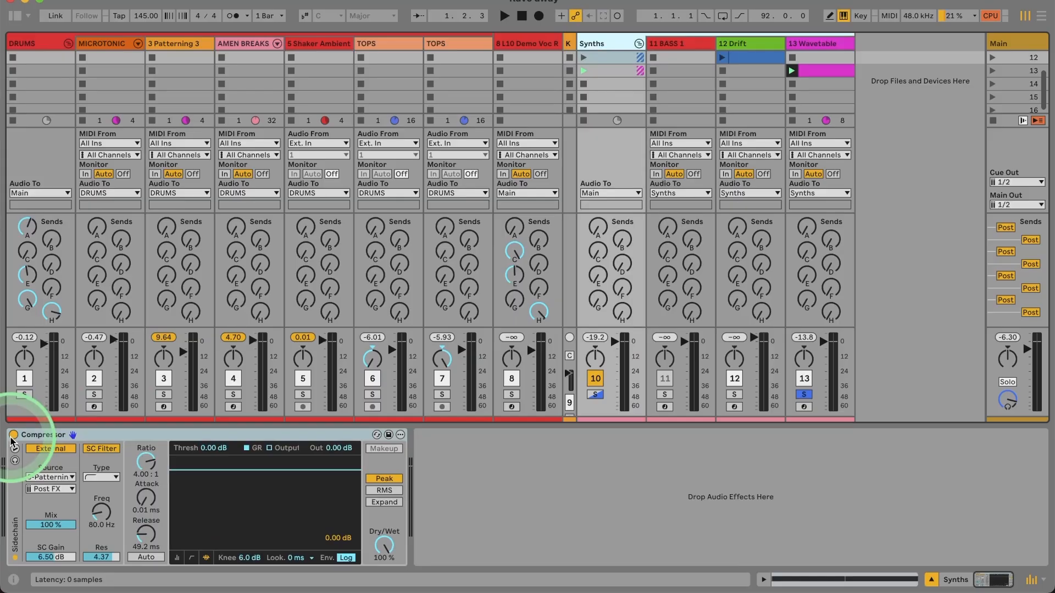
click(12, 436)
key(space)
Inspect the Wavetable clip's notes and its MIDI Ctrl Pitch Bend envelope, and return to the Wavetable device.
click(801, 44)
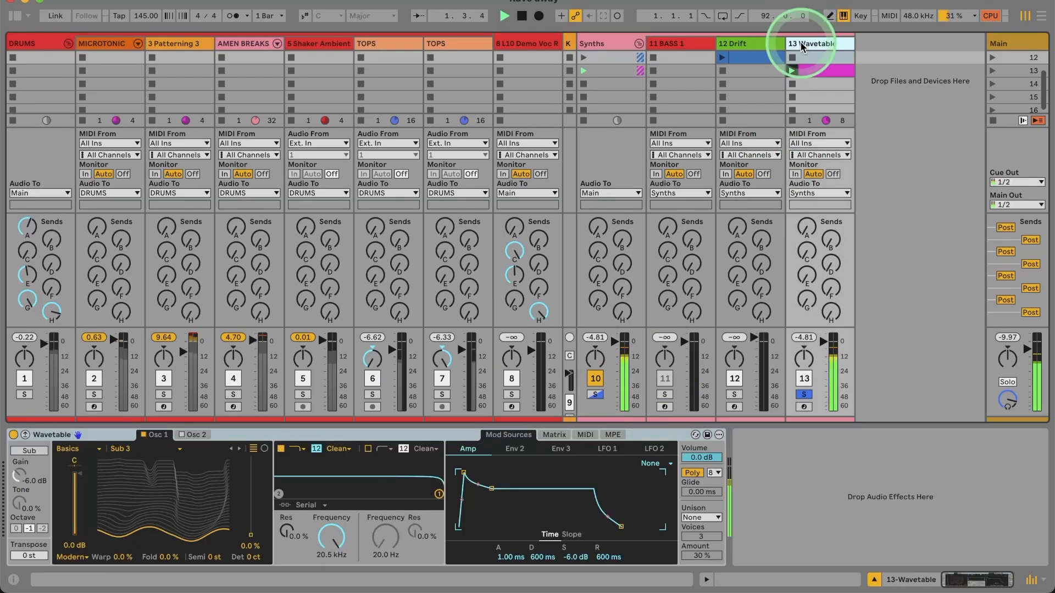
double_click(816, 71)
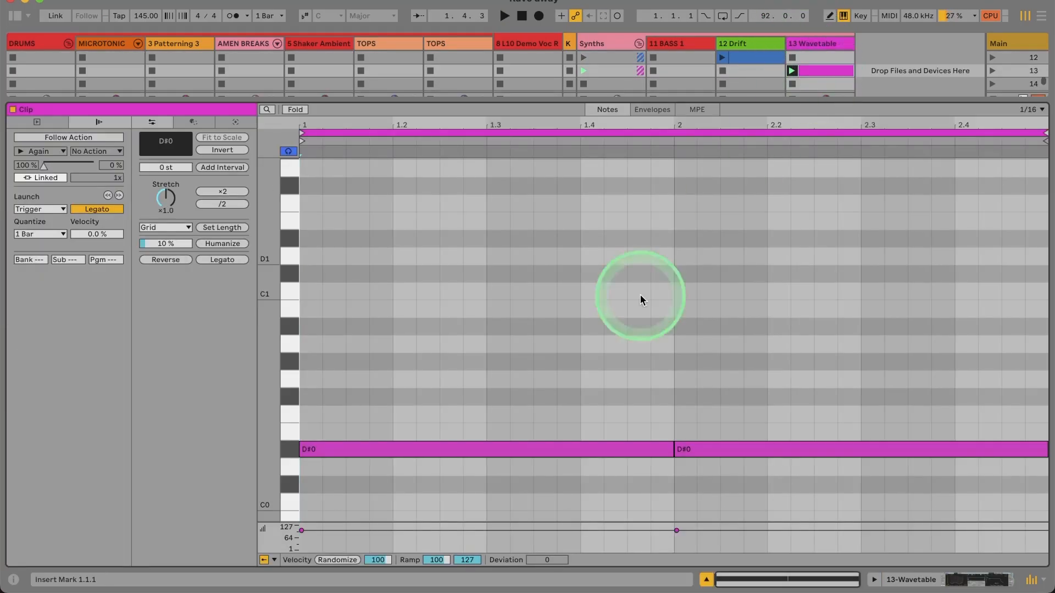
click(654, 109)
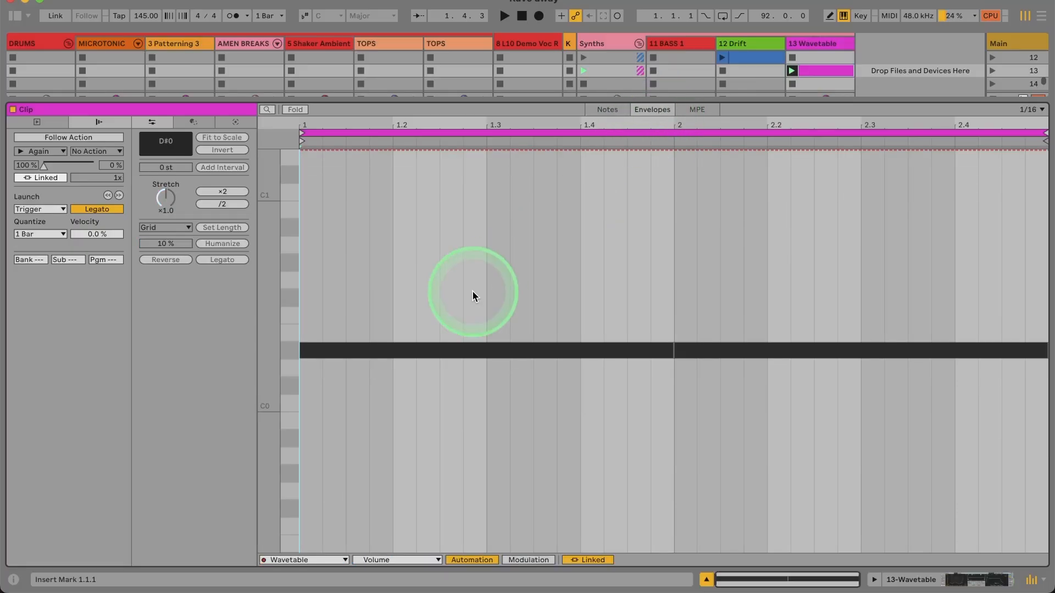
click(330, 558)
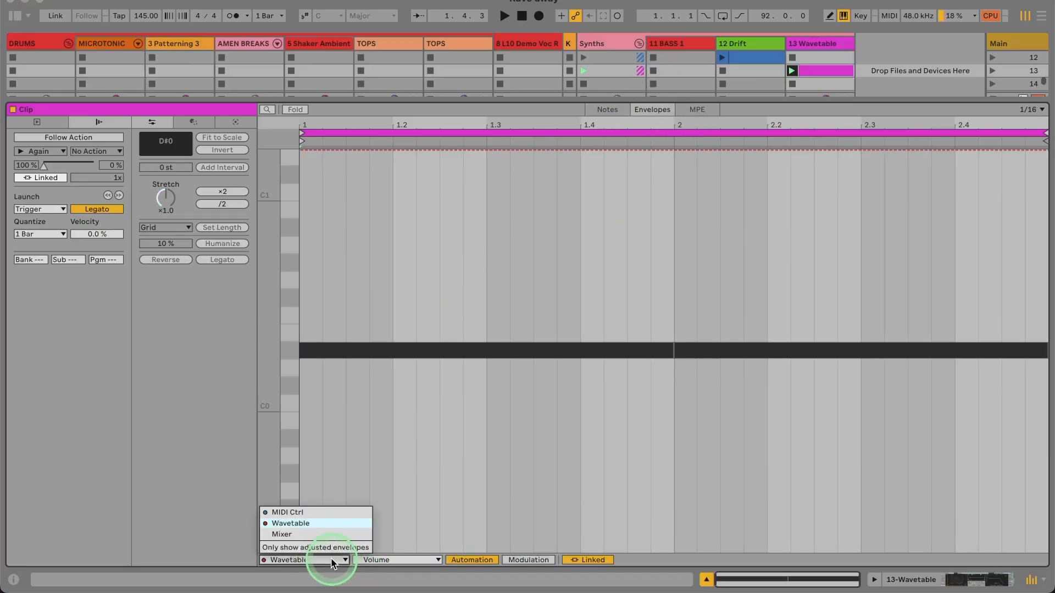
click(324, 511)
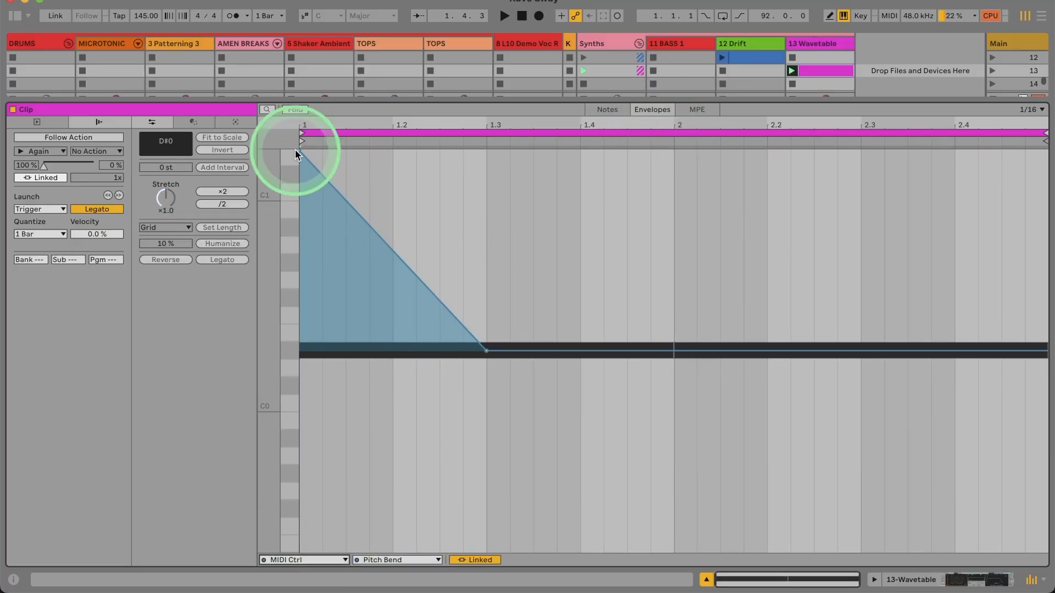
click(955, 579)
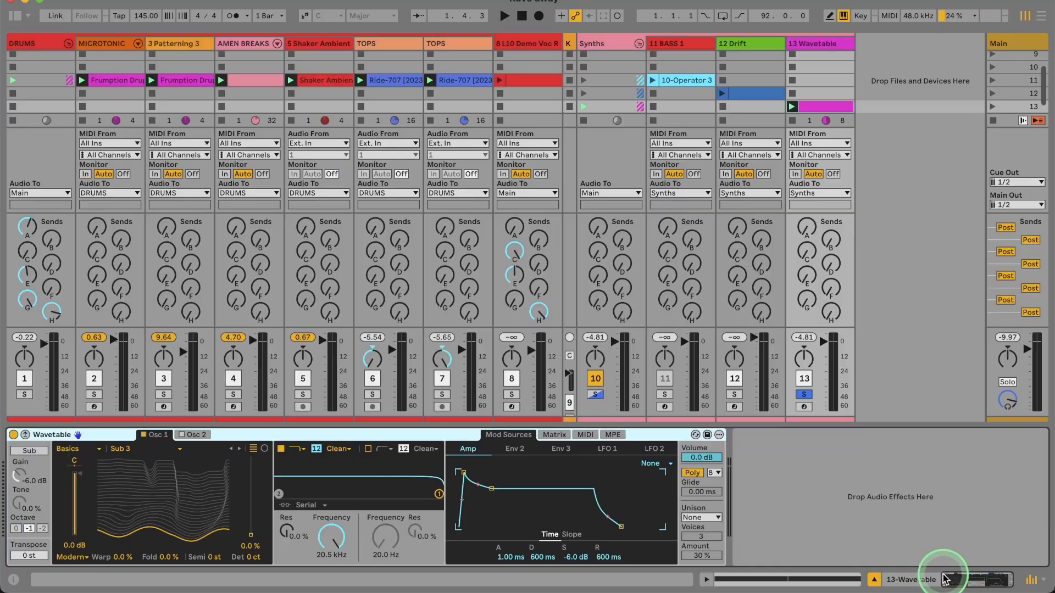
Play the set and try sweeping Osc 1's wavetable position, ending at 0.0 %.
click(509, 538)
click(299, 449)
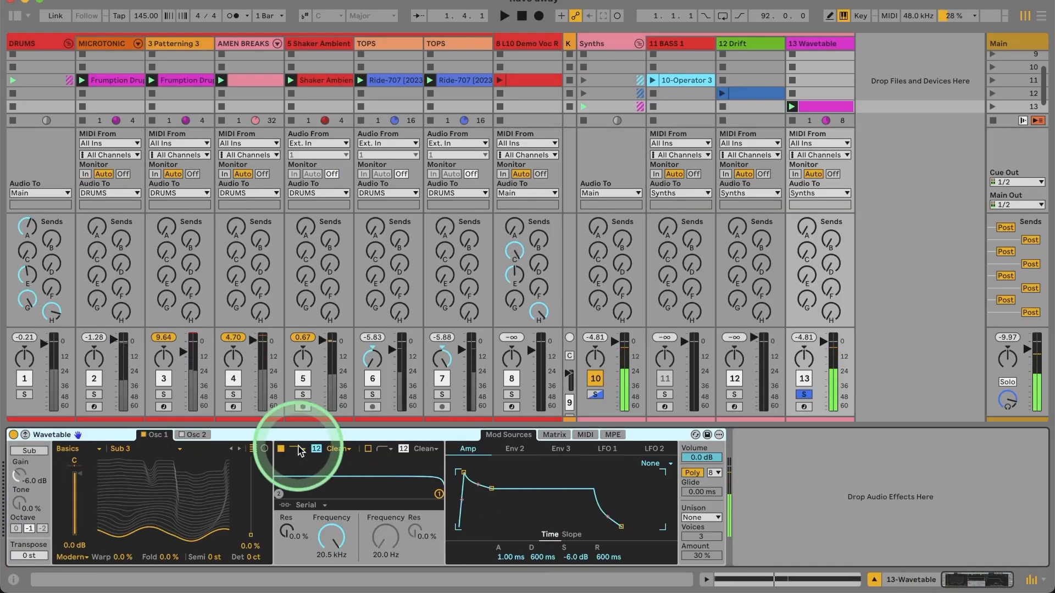
click(251, 535)
key(space)
drag(251, 534, 254, 537)
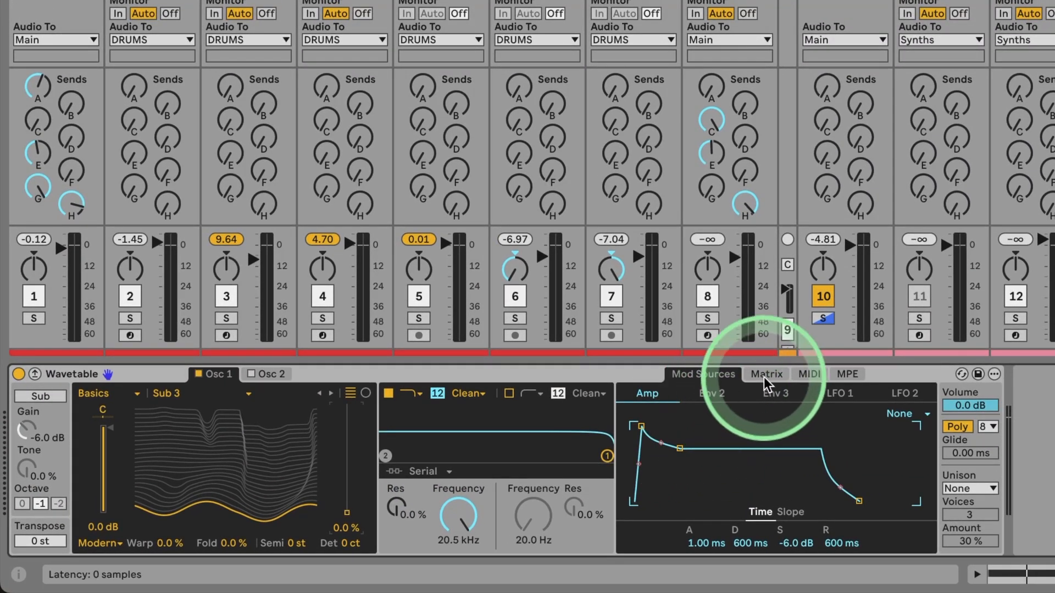
Set Osc 1's wavetable position to 8.4 % and assign Env 2 to modulate Osc 1 Pos by 100.
click(716, 394)
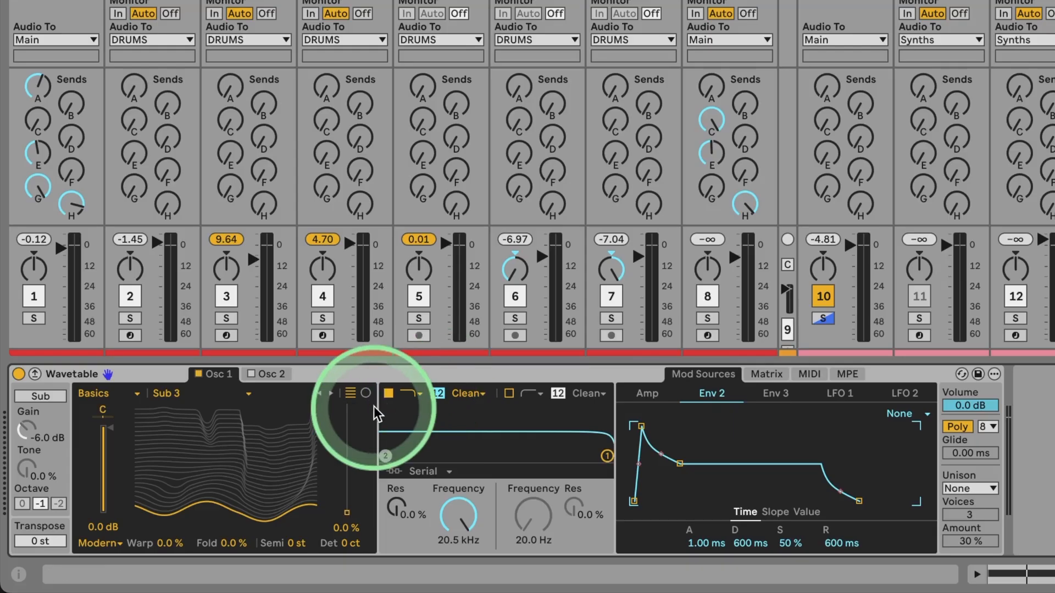
drag(347, 512, 346, 505)
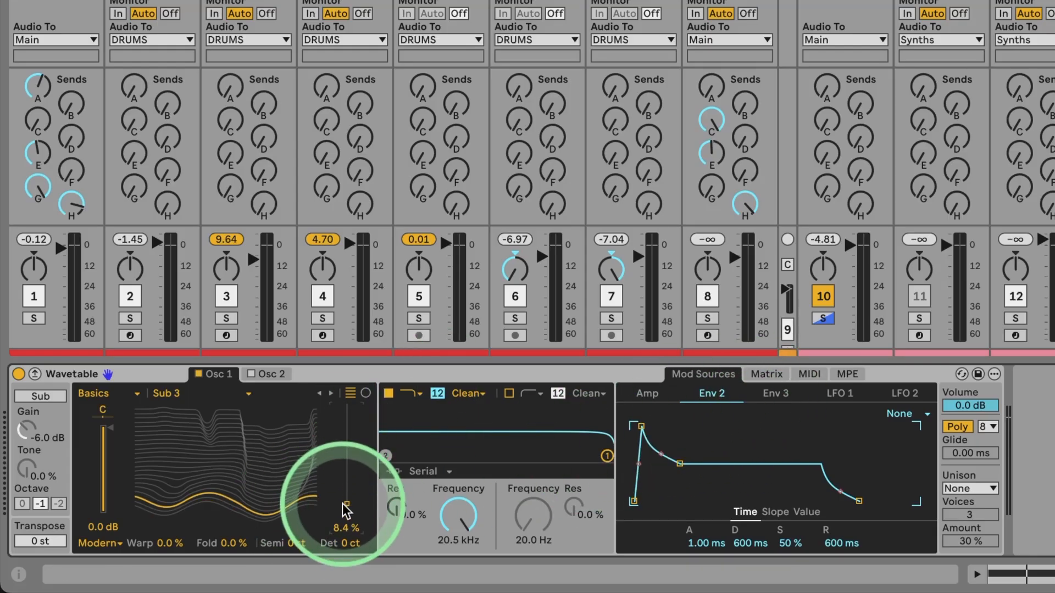
click(765, 374)
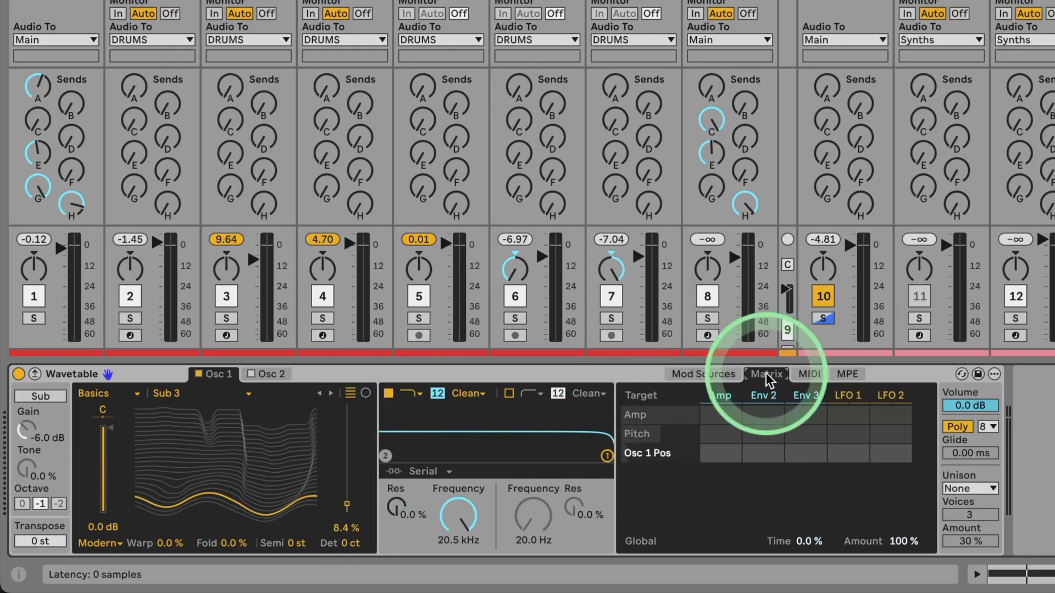
double_click(764, 459)
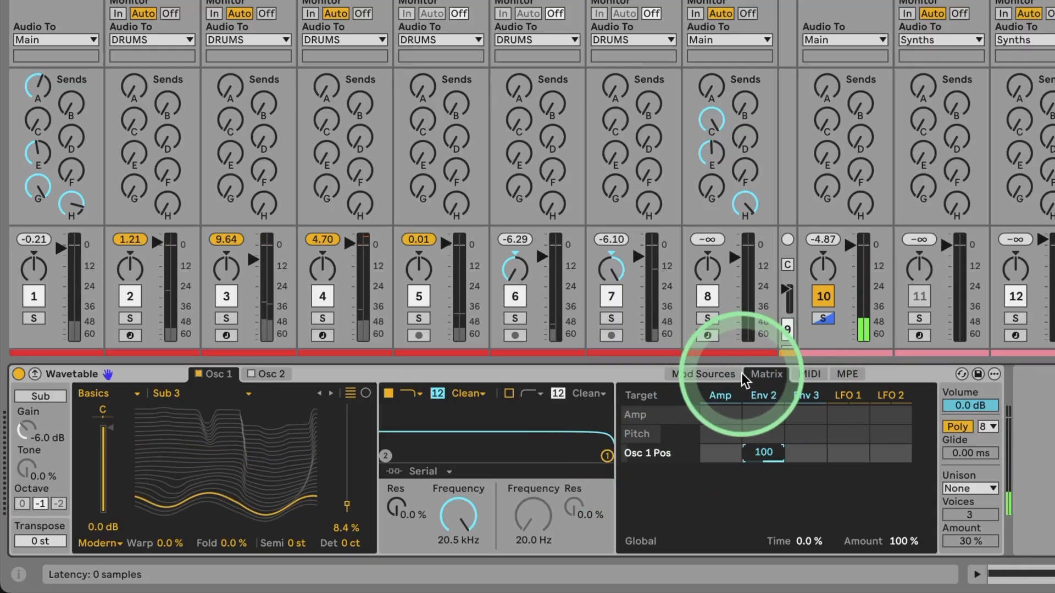
Lengthen Env 2's attack to 3.38 s and bend its attack slope so it rises slowly at first.
click(714, 374)
drag(641, 427, 693, 426)
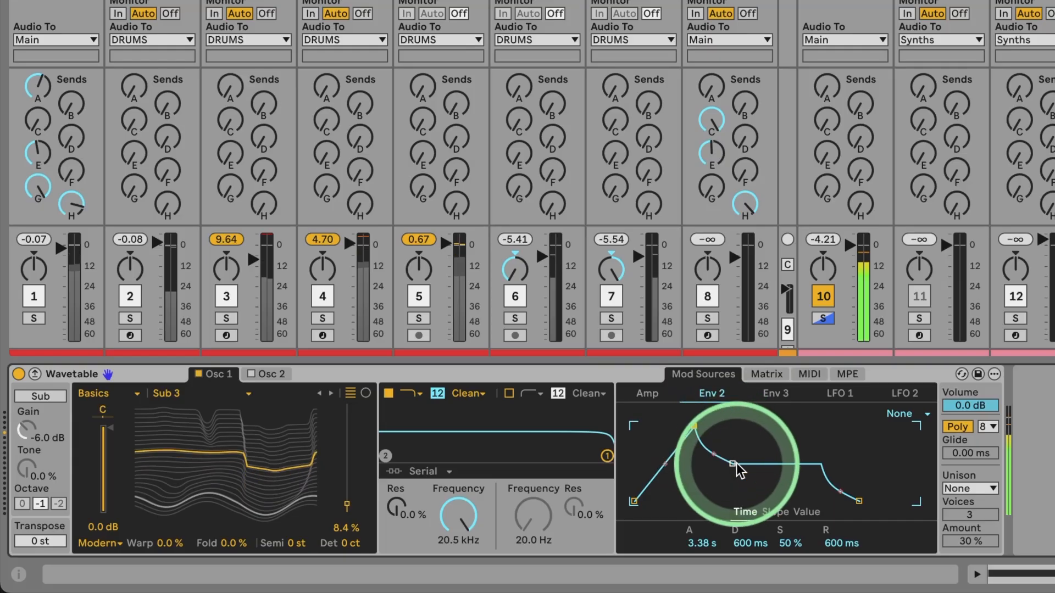
mouse_move(665, 467)
mouse_down()
mouse_move(664, 447)
mouse_move(664, 473)
mouse_up()
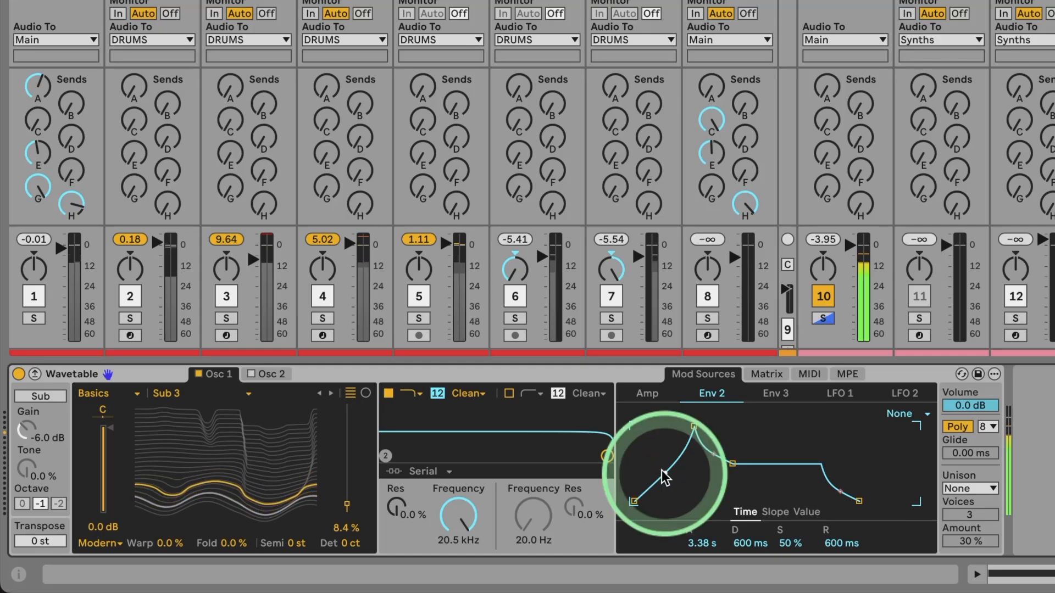
click(777, 476)
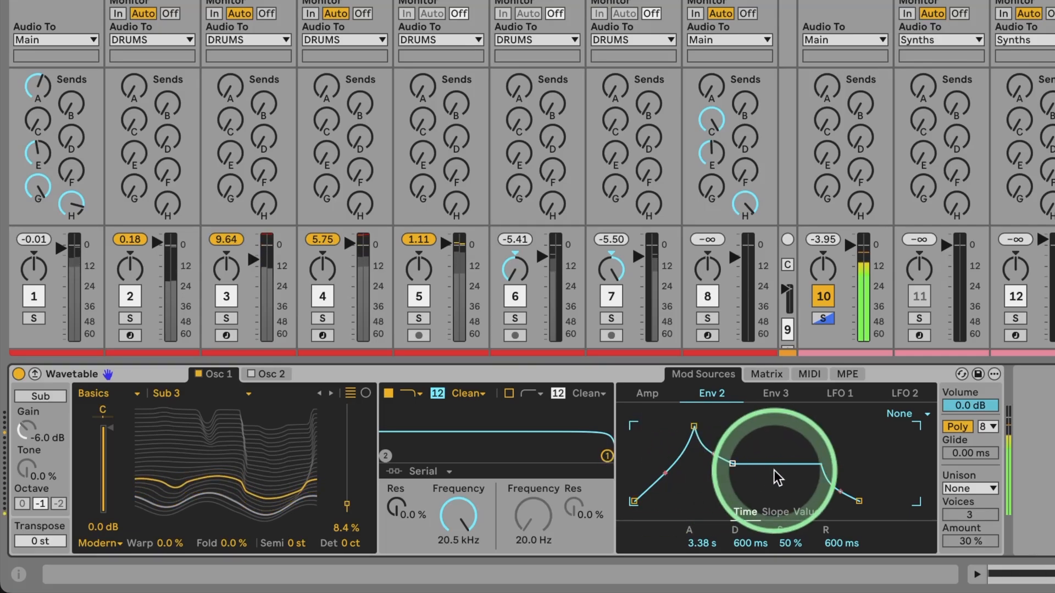
Try the Phase Sync and Shimmer unison modes while the set plays.
click(970, 488)
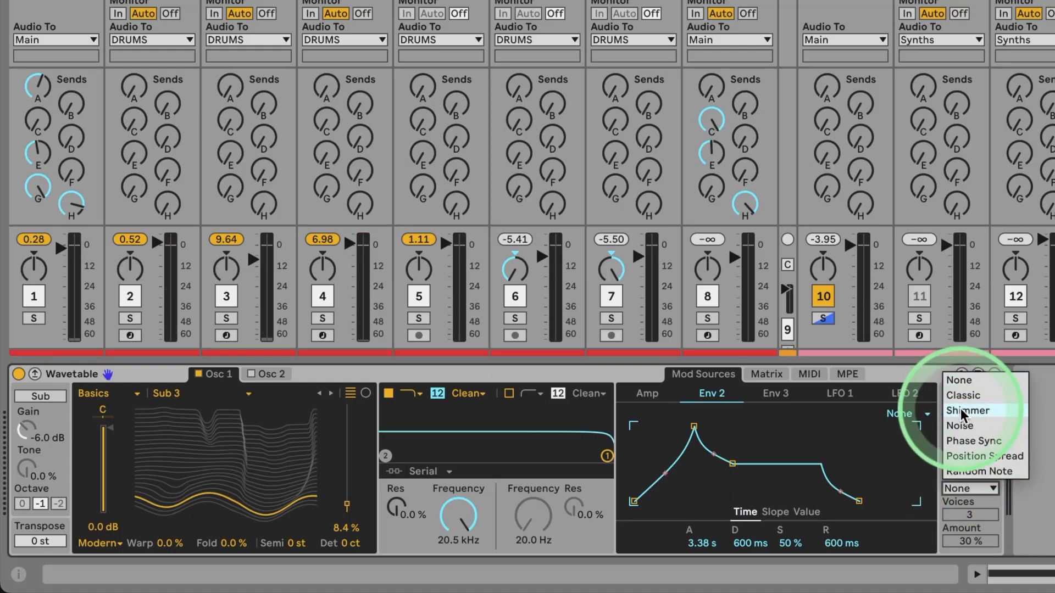
click(967, 440)
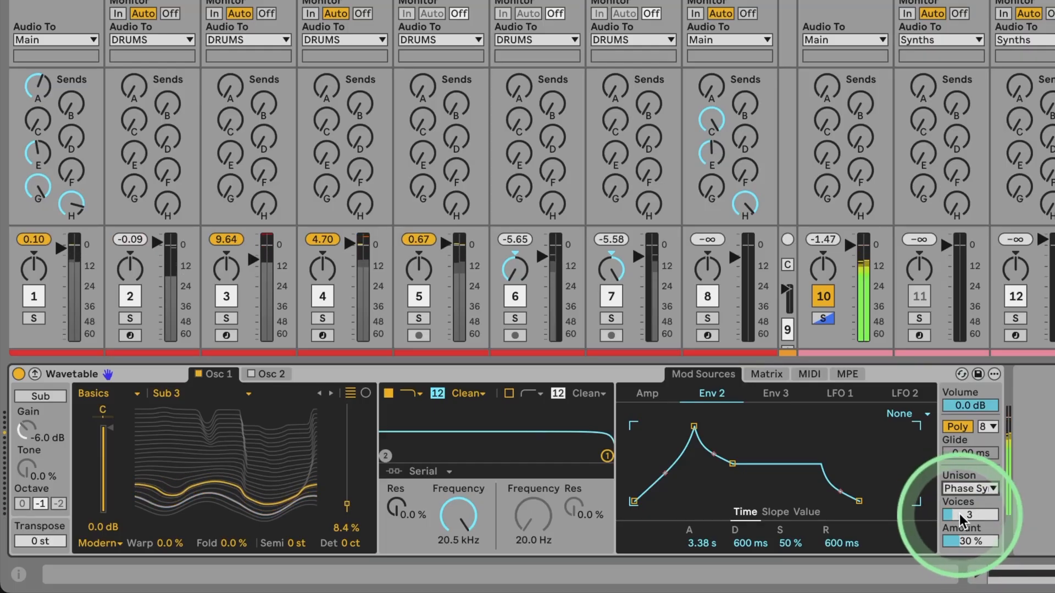
click(961, 487)
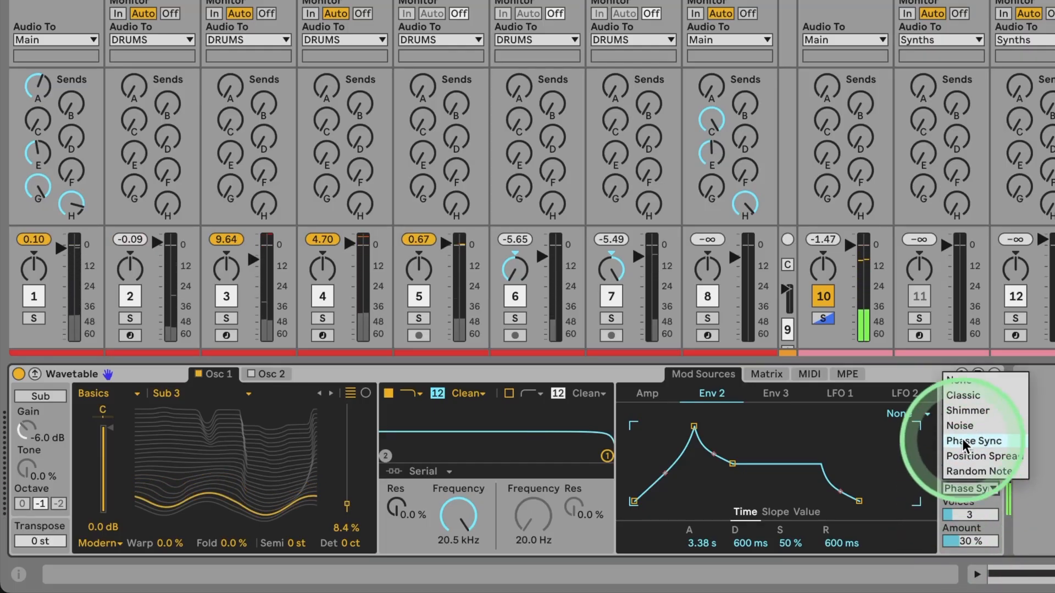
click(968, 411)
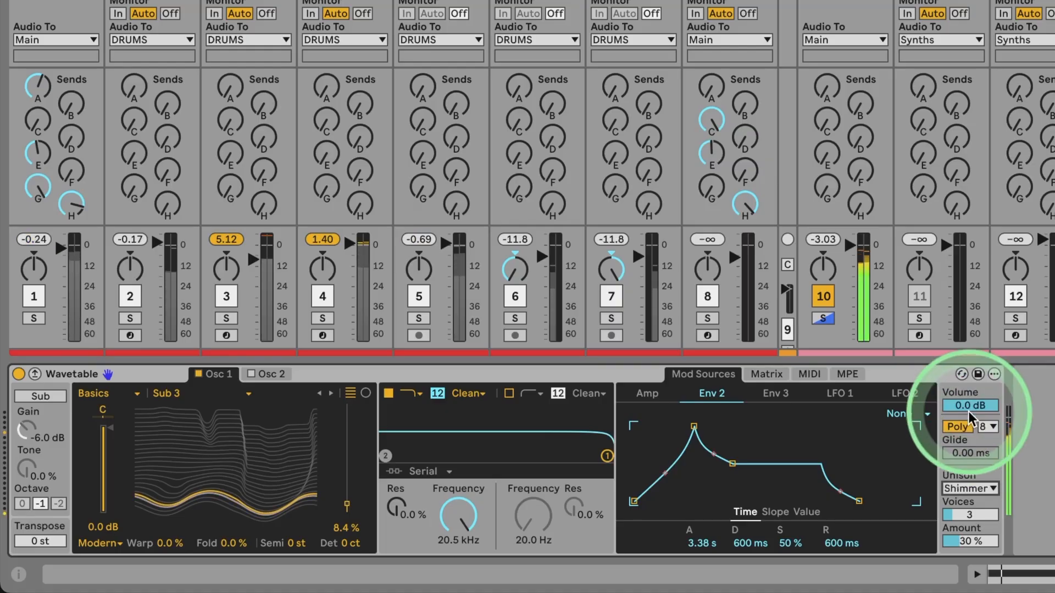
Set the unison mode to Classic with 3 voices and an amount of 30 %, listening to the result.
click(964, 486)
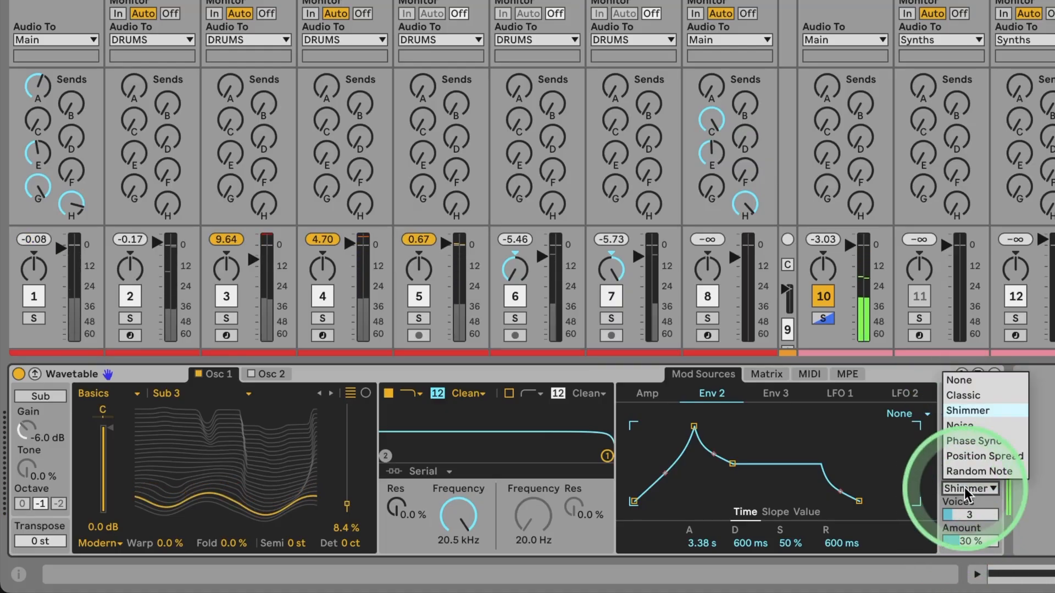
click(964, 394)
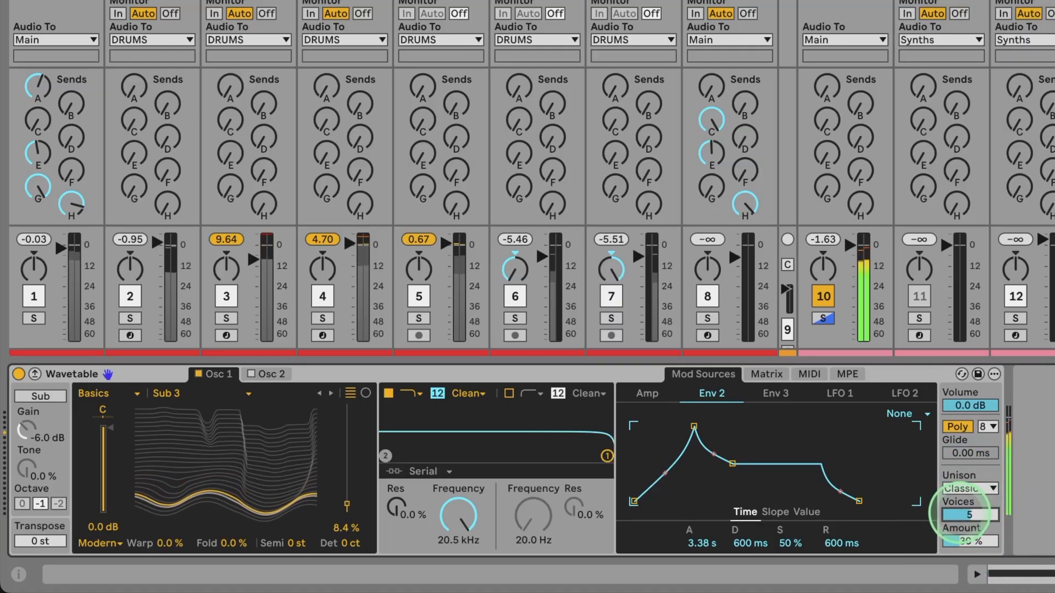
click(962, 537)
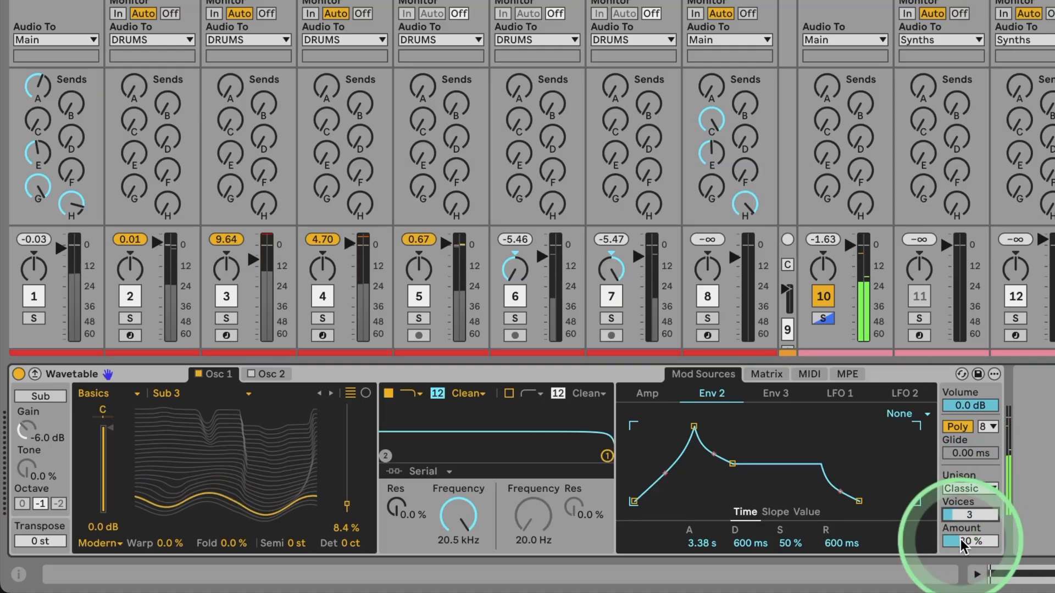
mouse_move(961, 540)
mouse_down()
mouse_move(960, 574)
mouse_move(959, 536)
mouse_up()
key(space)
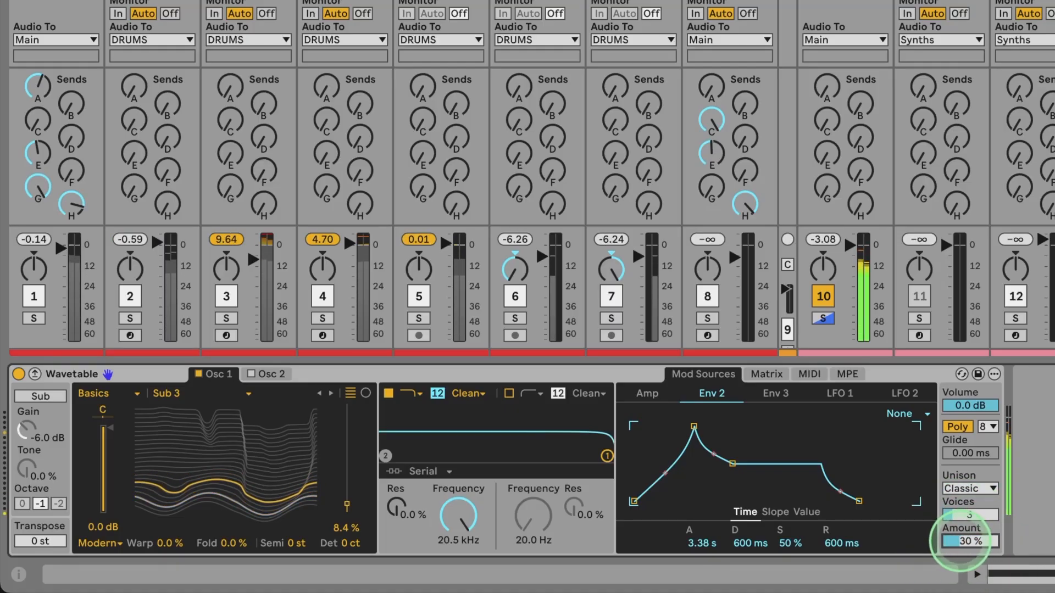
Turn on the sub oscillator with octave 0 and a gain of 0.0 dB.
click(40, 396)
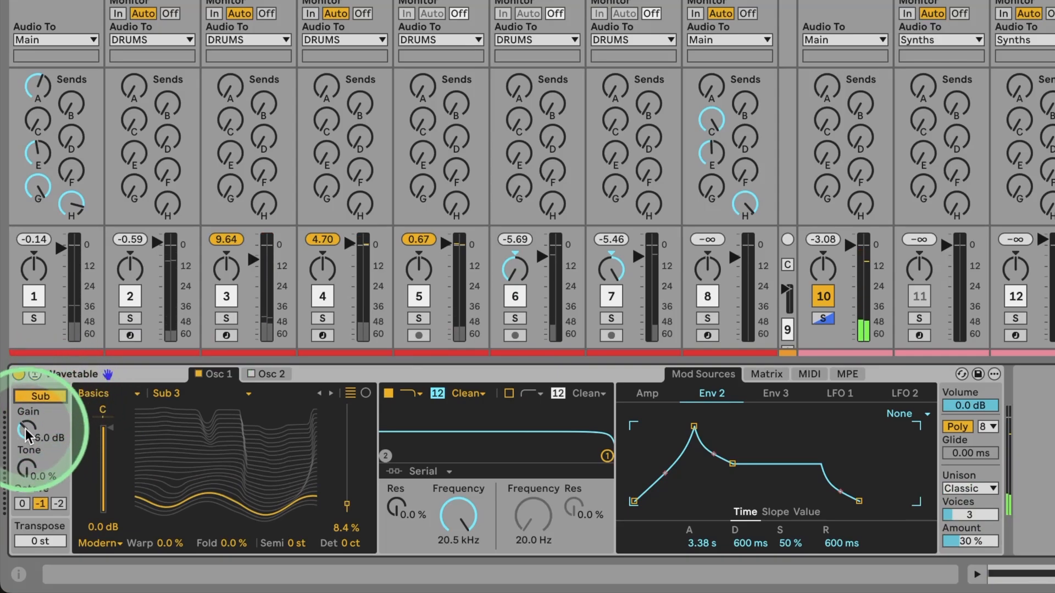
click(22, 504)
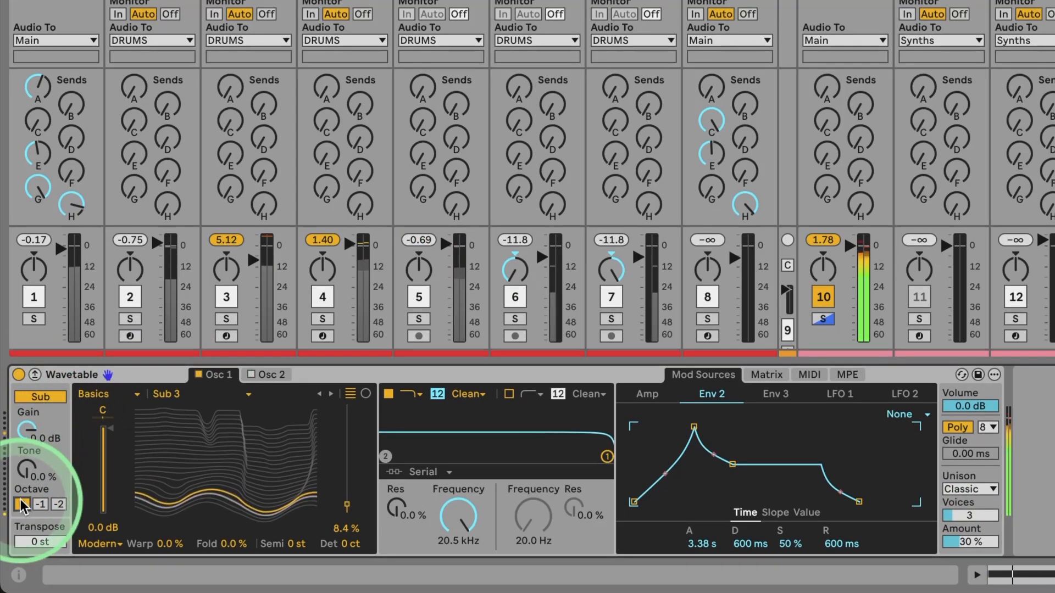
click(27, 434)
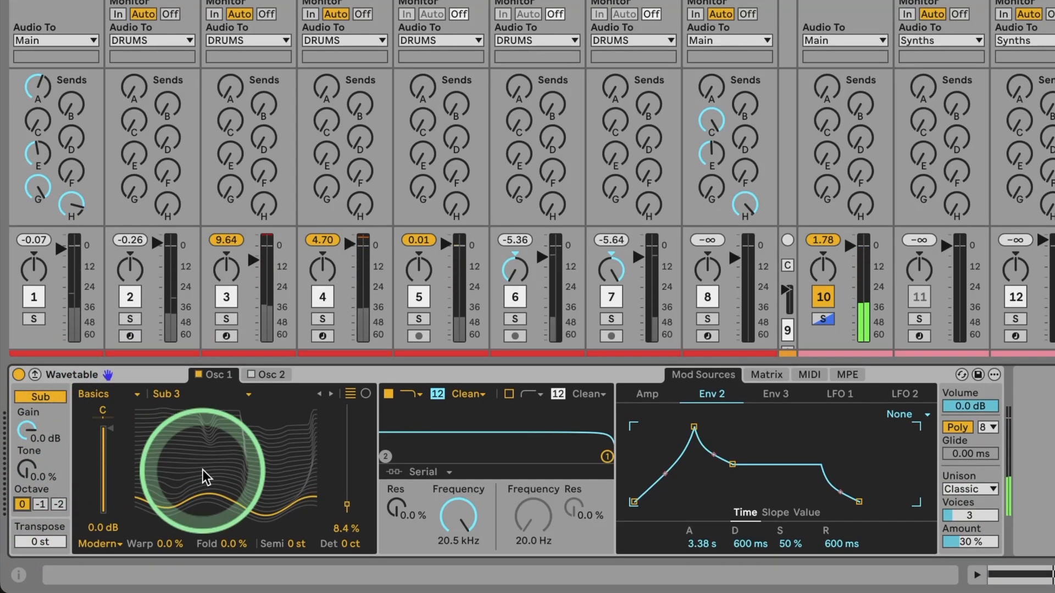
Change Osc 1's effect mode to Fm, with Tune at 50 % and Amt at 9.4 %.
click(112, 544)
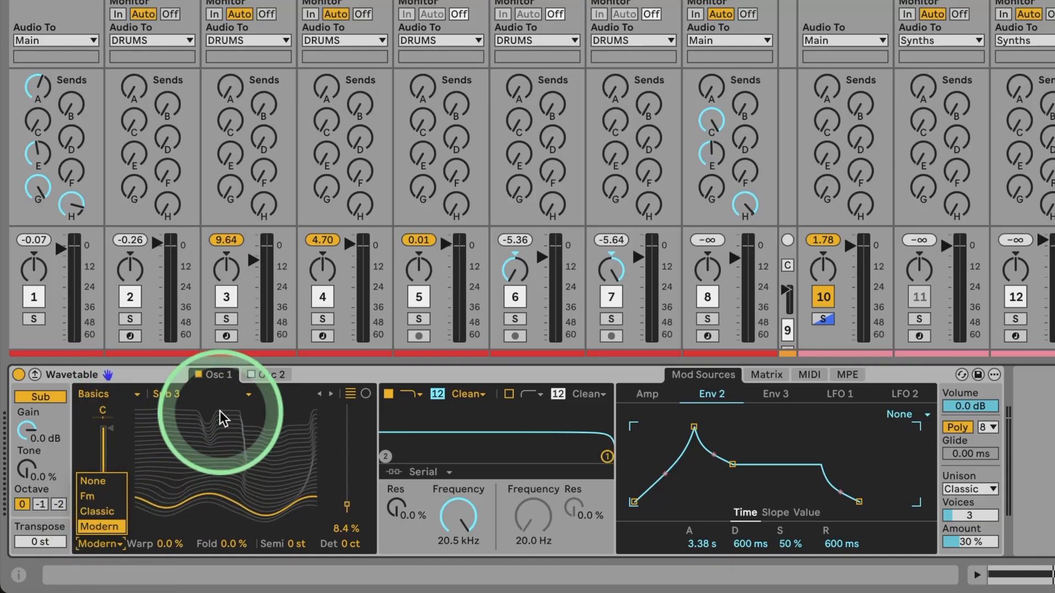
click(104, 496)
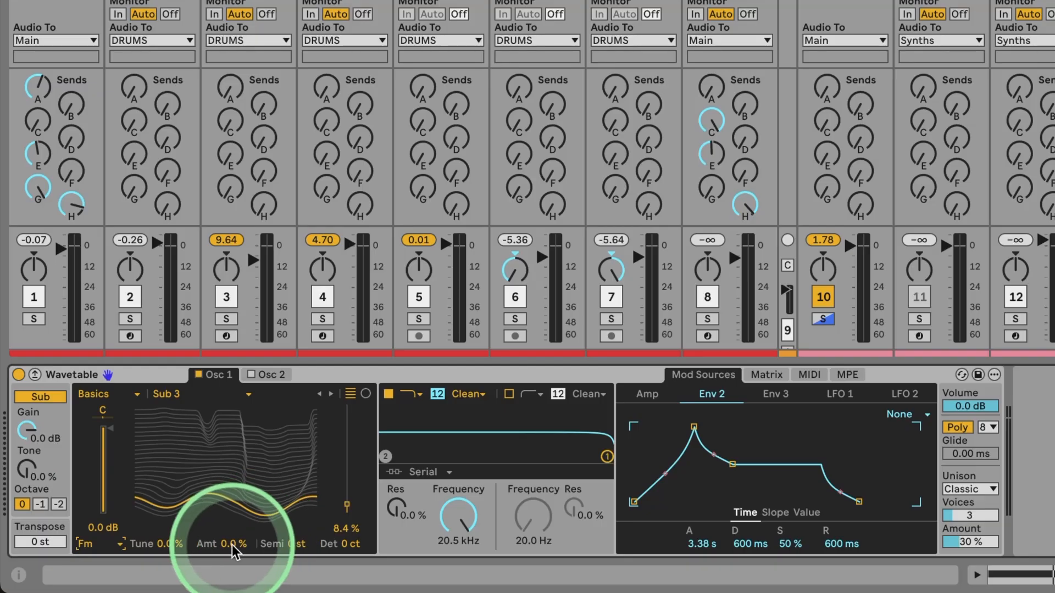
click(170, 544)
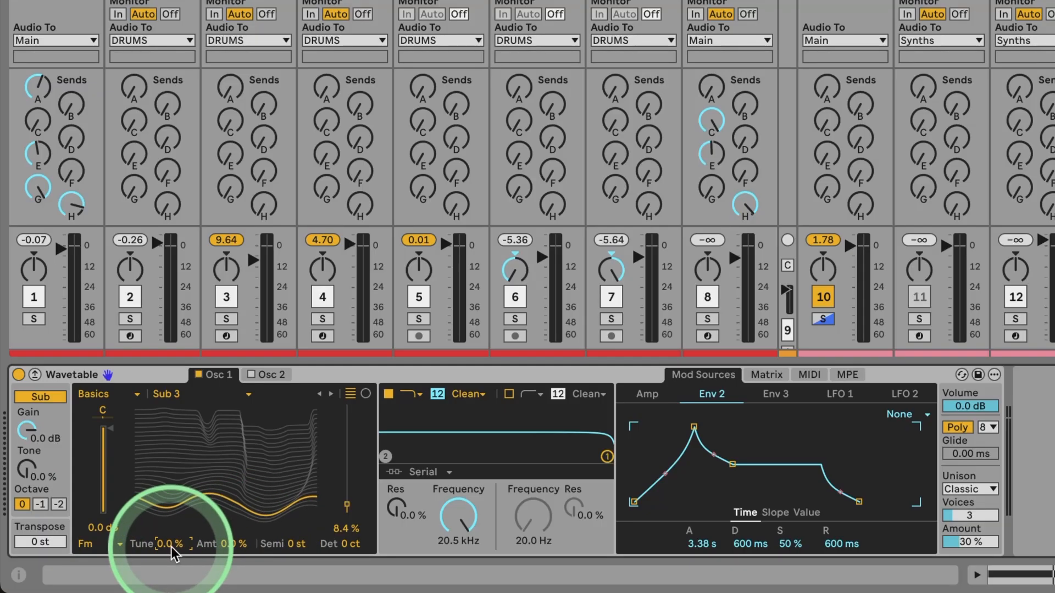
drag(171, 544, 170, 521)
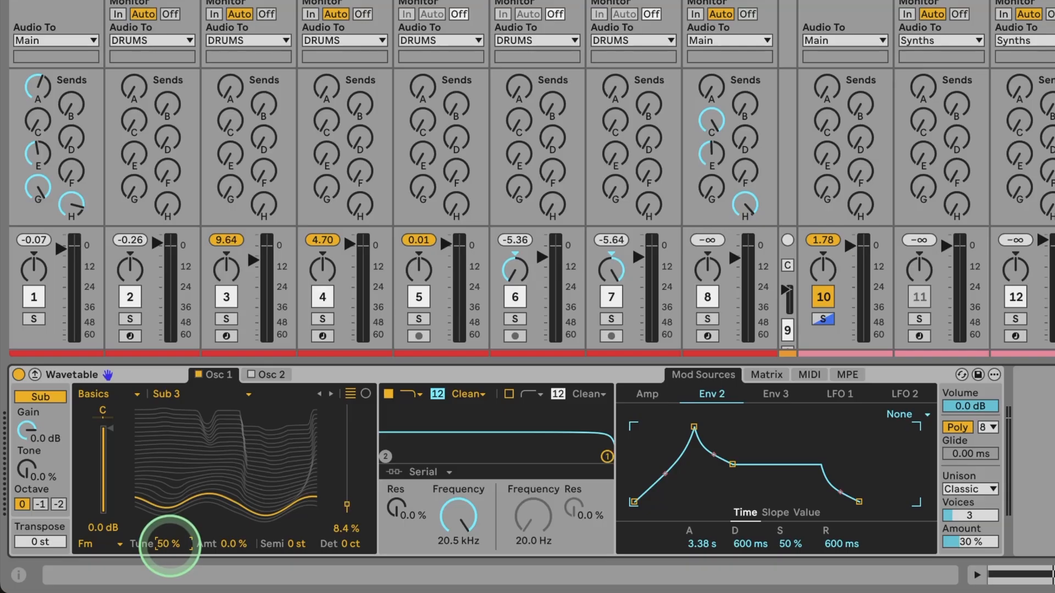
click(233, 544)
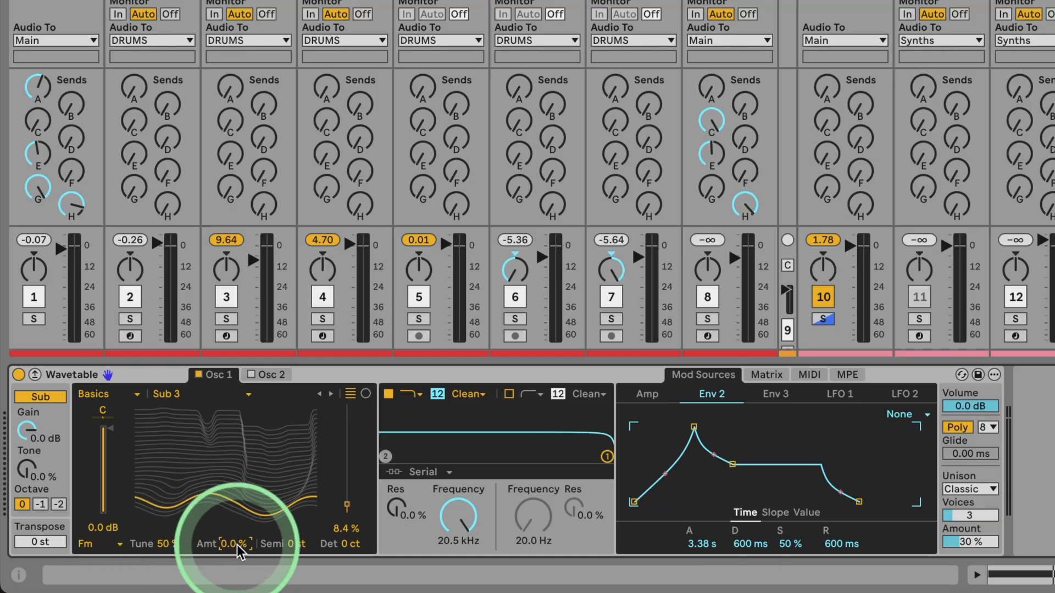
mouse_move(237, 544)
mouse_down()
mouse_move(236, 459)
mouse_move(240, 551)
mouse_move(233, 542)
mouse_up()
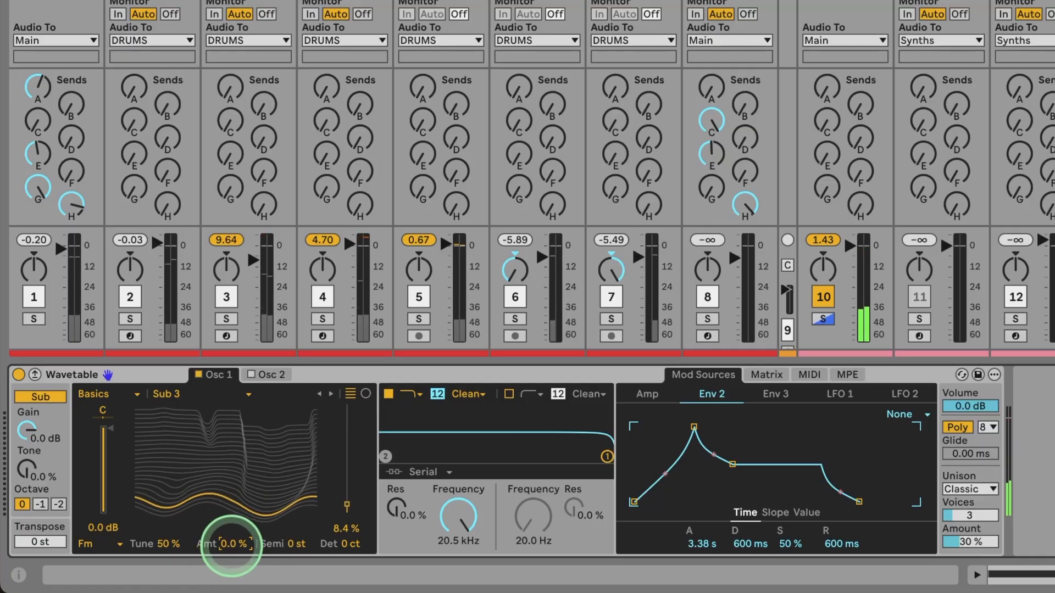
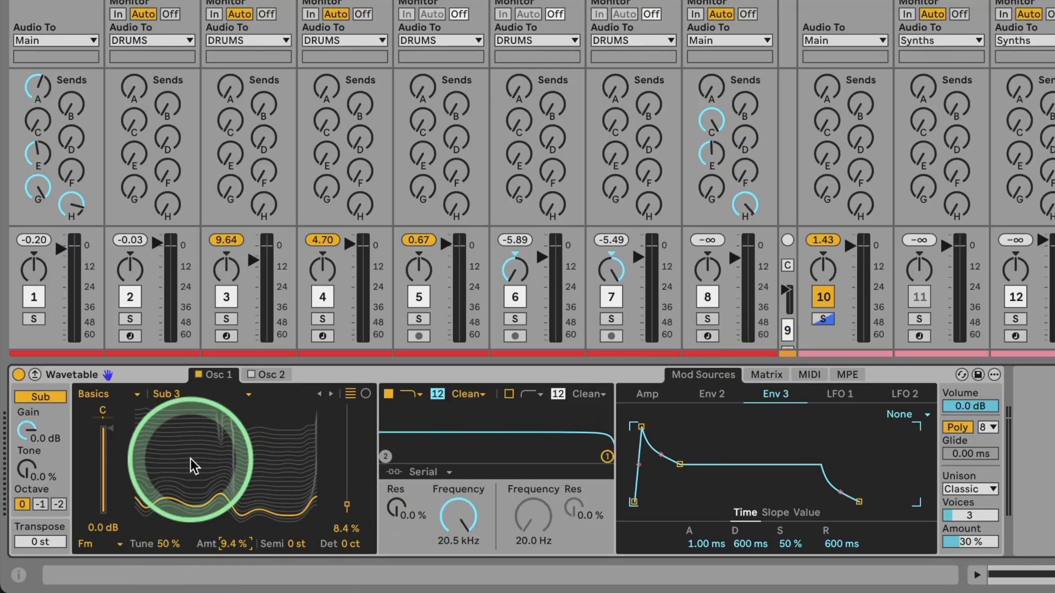
Assign Env 3 to modulate Osc 1 FM Amt and shape it with 1.48 s attack, 1.48 s decay and 76 % sustain.
click(767, 374)
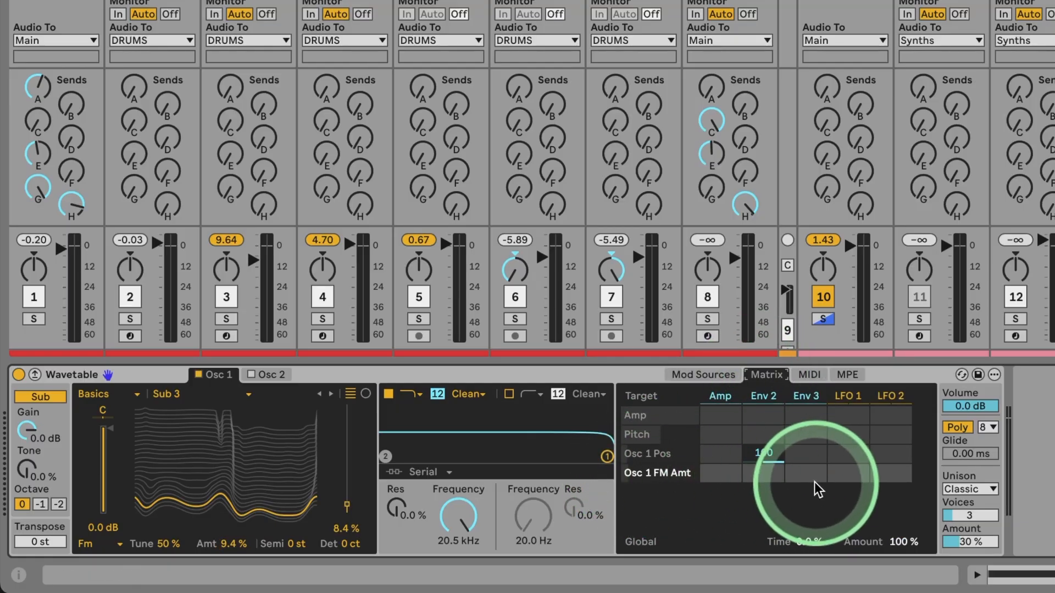
drag(804, 478, 804, 423)
click(702, 374)
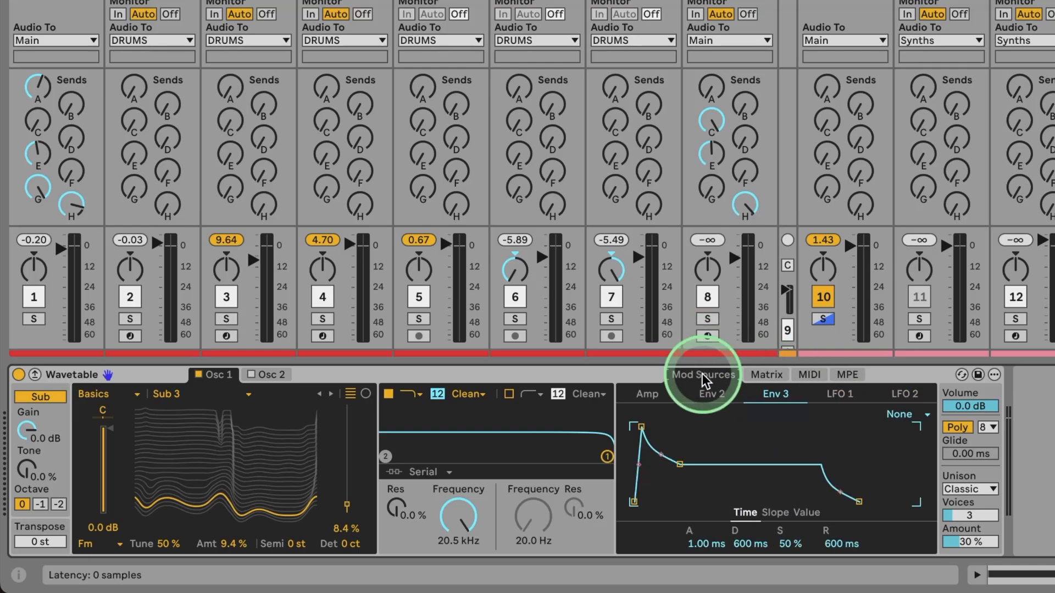
drag(635, 429, 682, 429)
drag(721, 465, 732, 445)
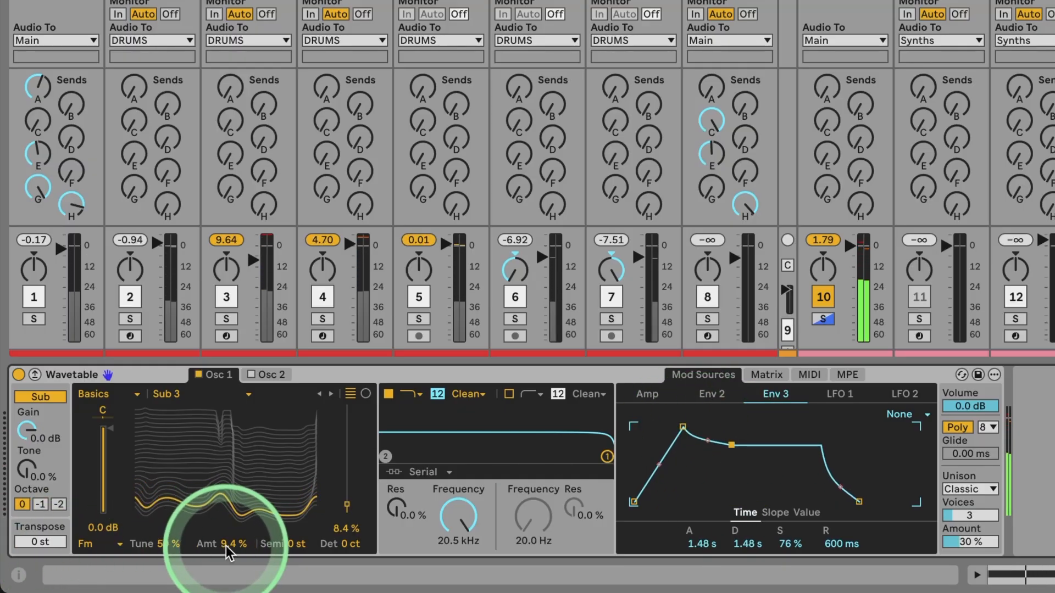
Adjust Osc 1's FM to an Amt of 22 % and a Tune of 52 % during playback.
drag(226, 545, 225, 546)
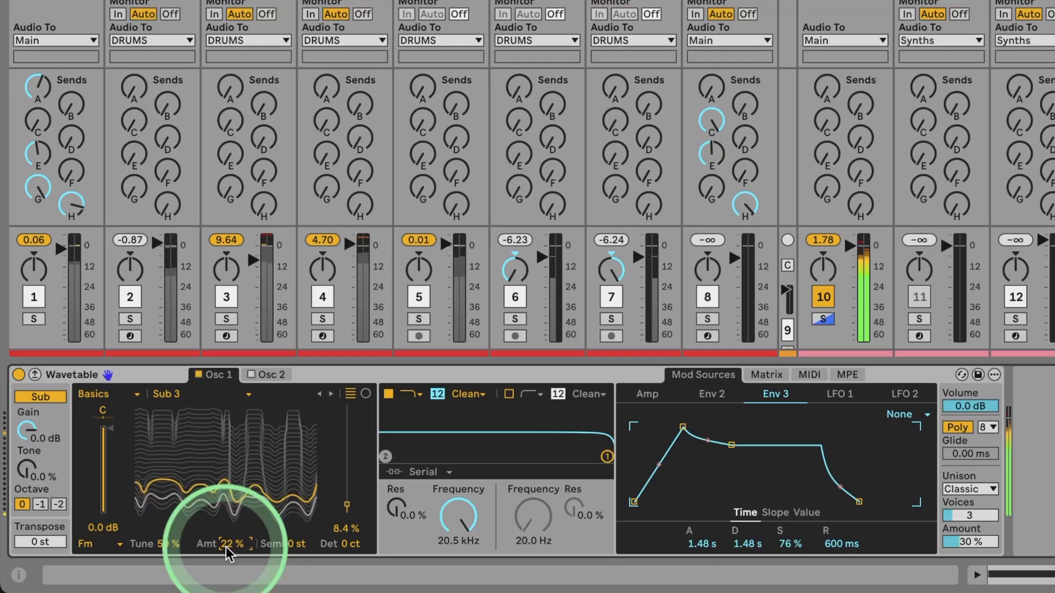
drag(165, 545, 170, 545)
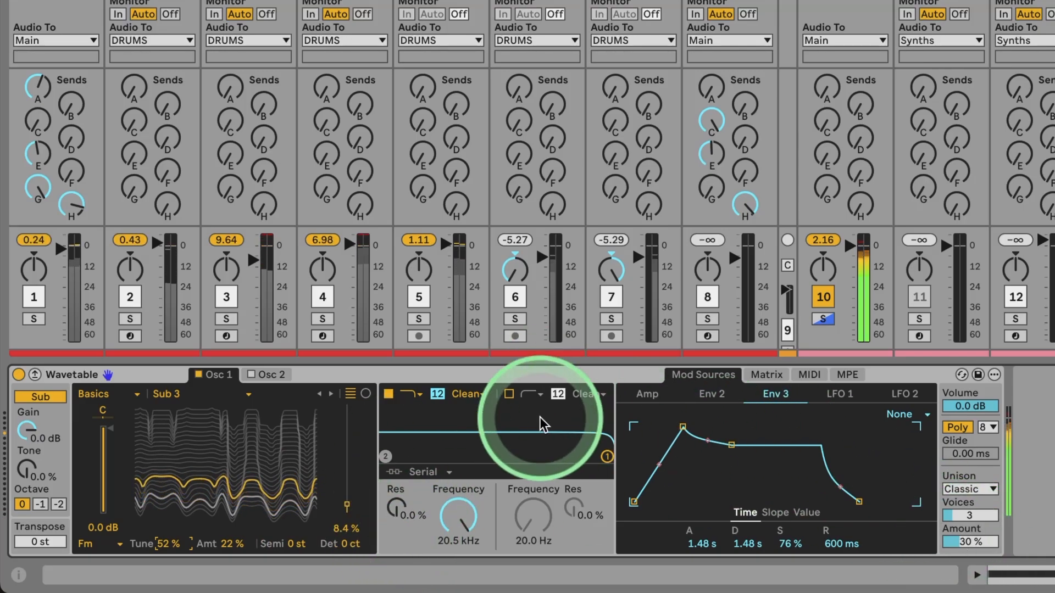
Make filter 1 an MS2 high-pass with its frequency at 51.7 Hz and resonance at 49 %.
mouse_move(606, 456)
mouse_down()
mouse_move(460, 445)
mouse_move(597, 441)
mouse_up()
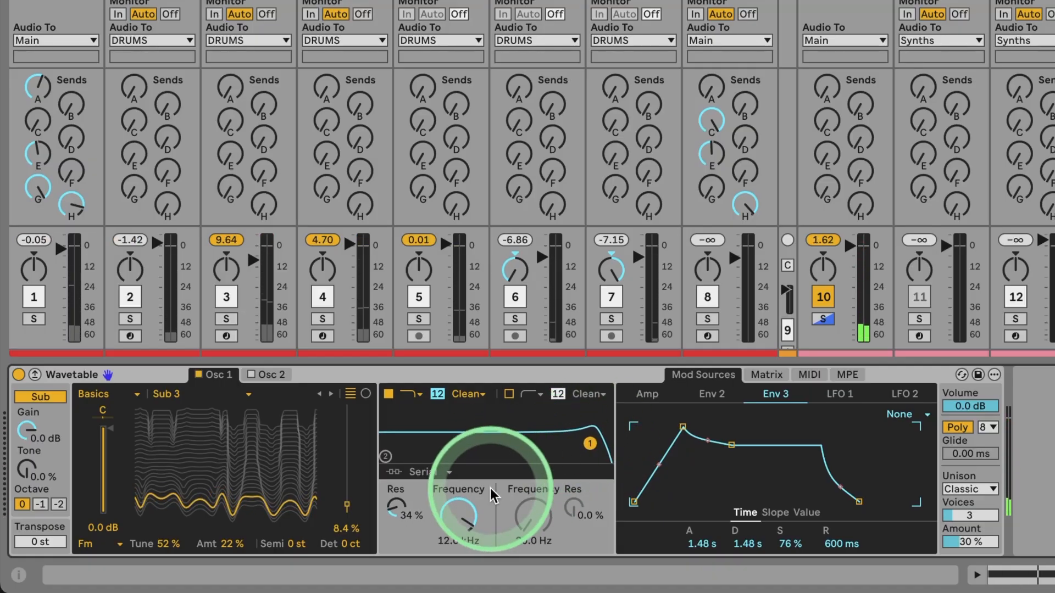
click(409, 394)
click(417, 426)
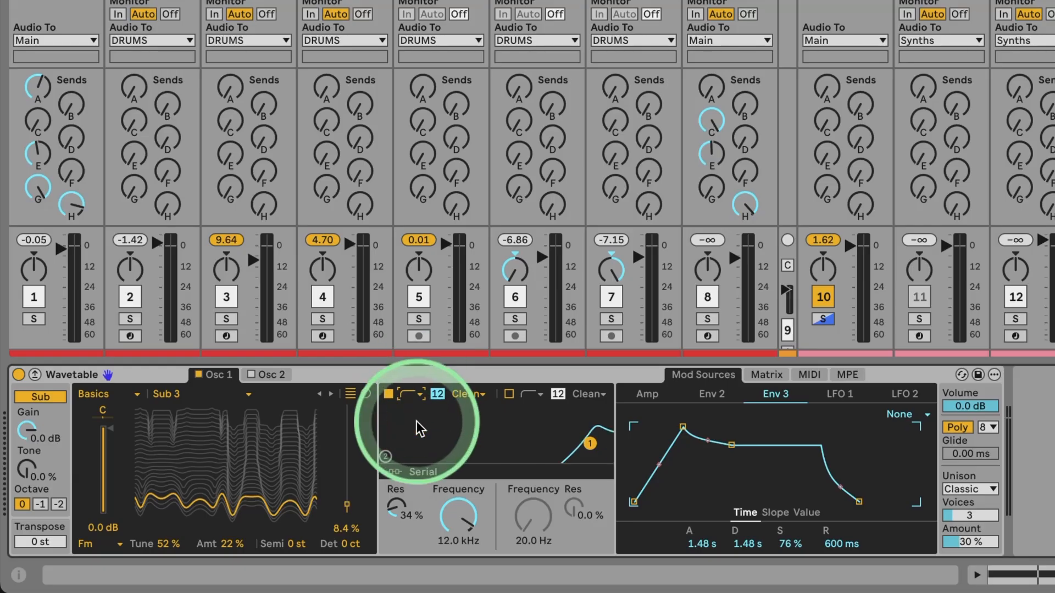
click(464, 394)
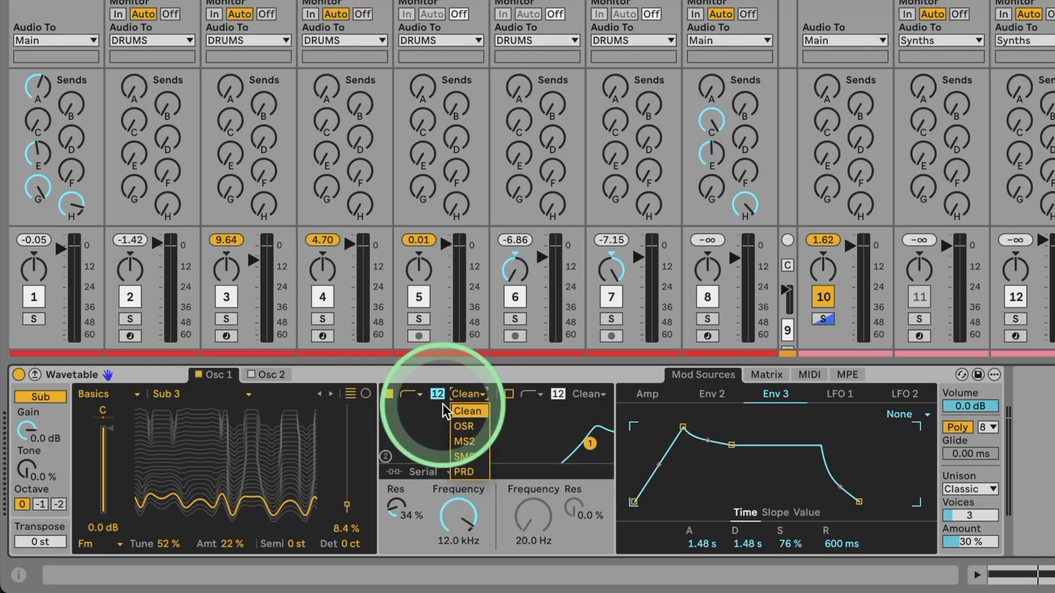
click(464, 442)
drag(590, 444, 416, 437)
Turn on Osc 2 with the FM Harmonics wavetable and set its position to 0.0 %.
click(252, 379)
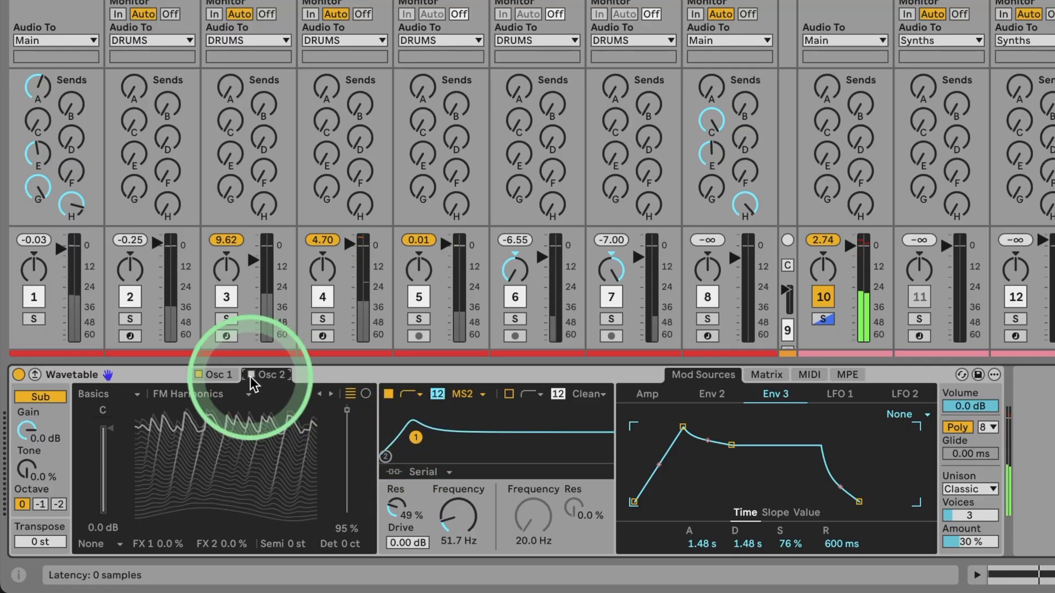
drag(347, 411, 347, 514)
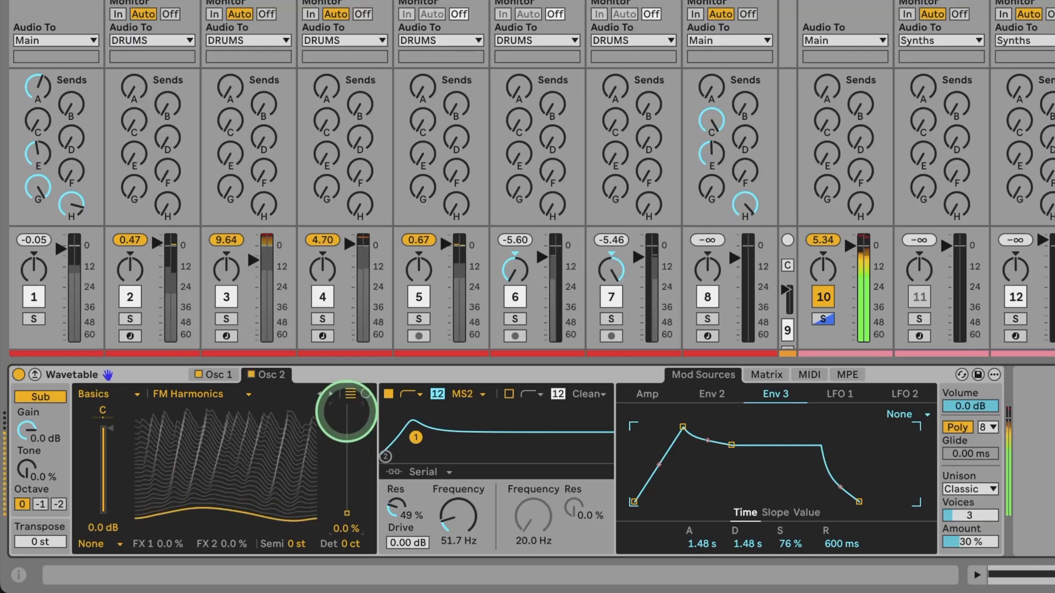
Set Osc 2's wavetable position to 44 % and its detune to 10 ct, keeping the semitone offset at 0 st.
drag(346, 410, 347, 435)
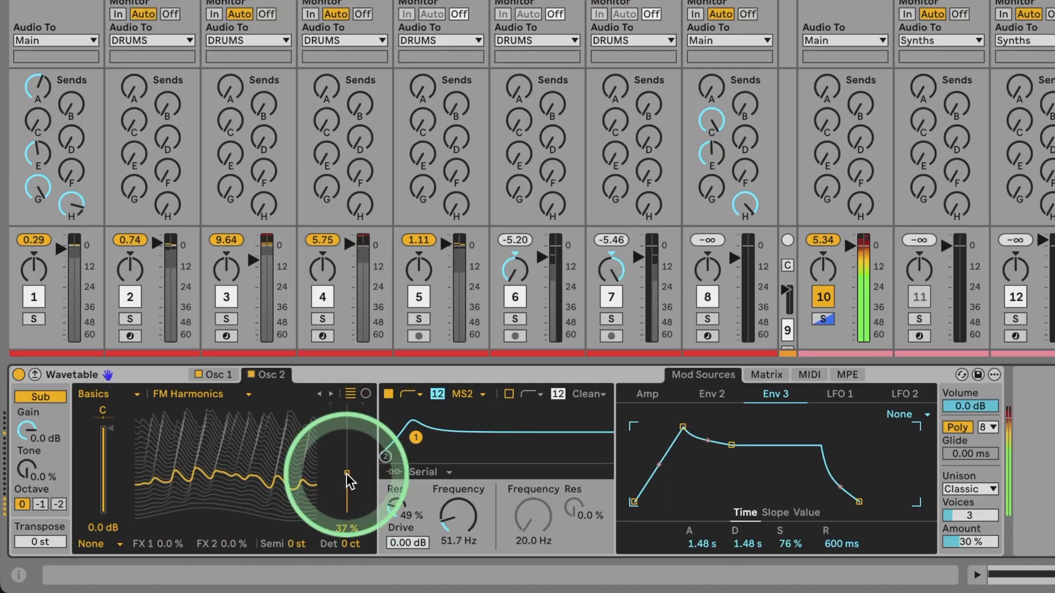
click(295, 546)
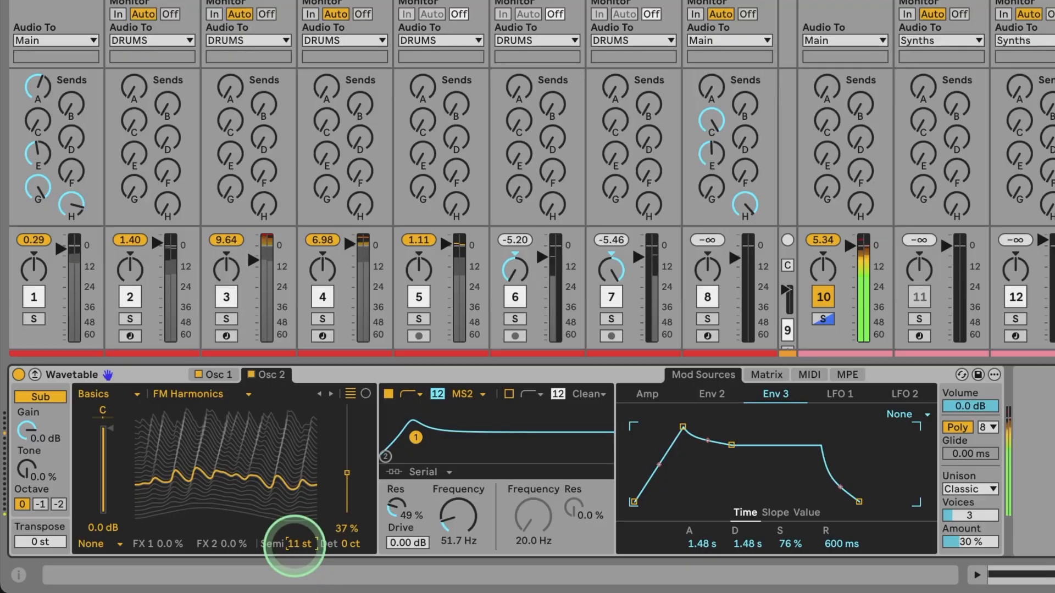
double_click(295, 545)
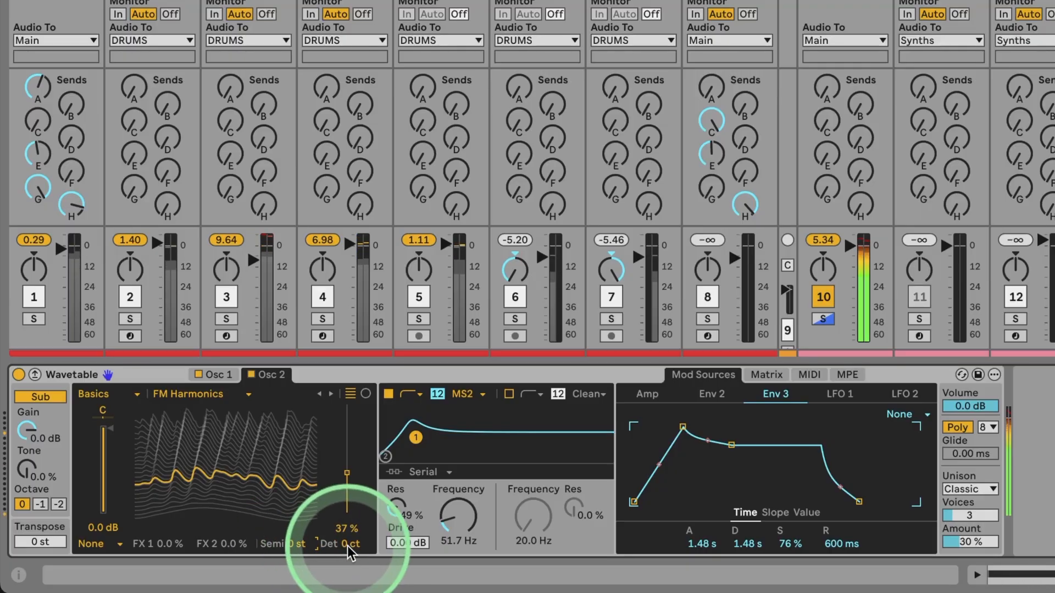
drag(347, 545, 347, 543)
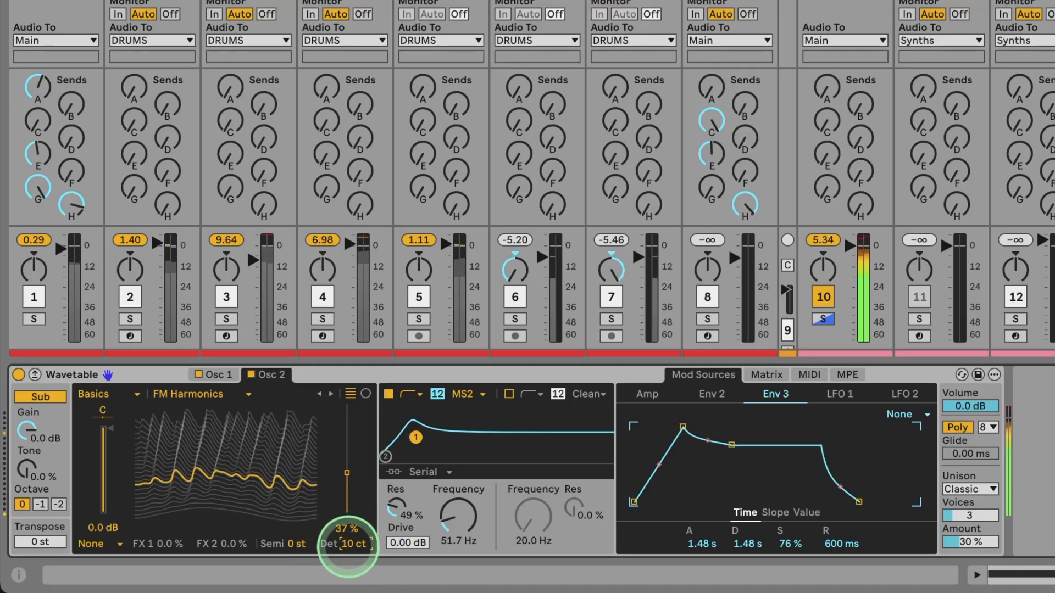
drag(347, 543, 347, 543)
drag(346, 406, 346, 471)
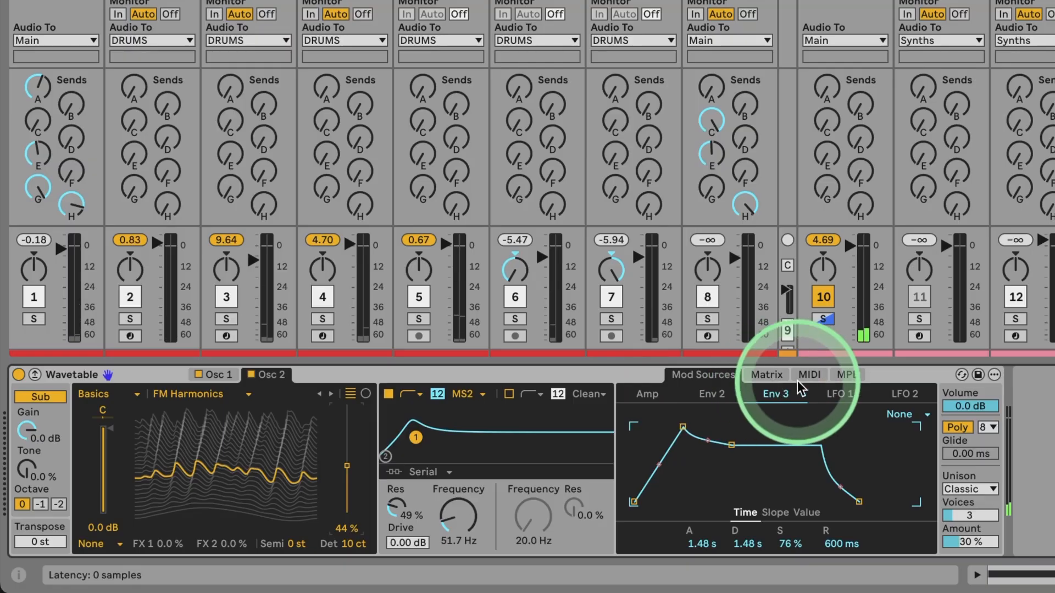
Assign LFO 1 to modulate Osc 2 Pos with an amount of 12.
click(840, 394)
click(776, 373)
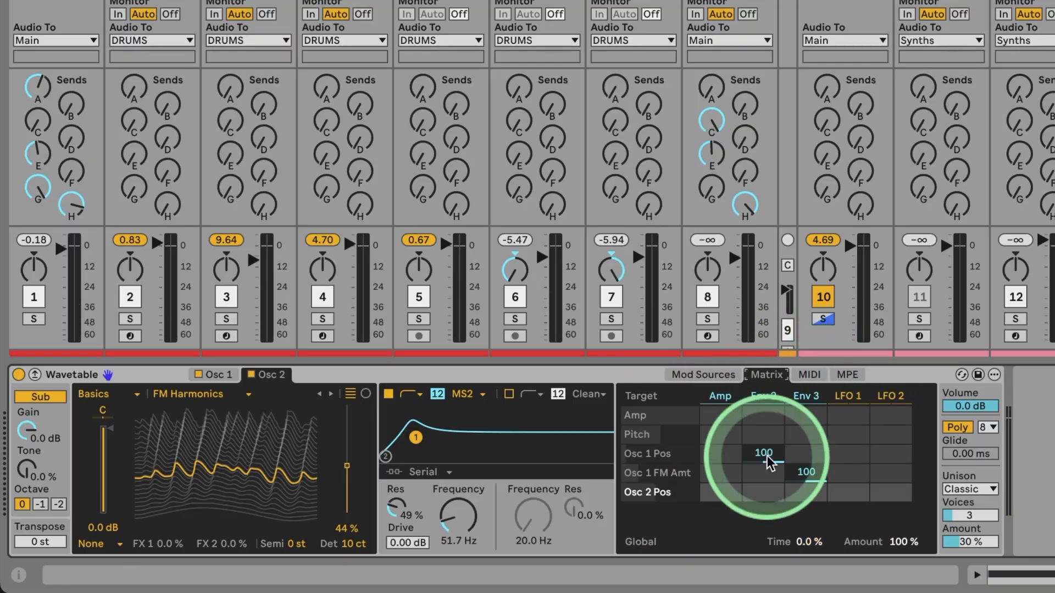
click(842, 489)
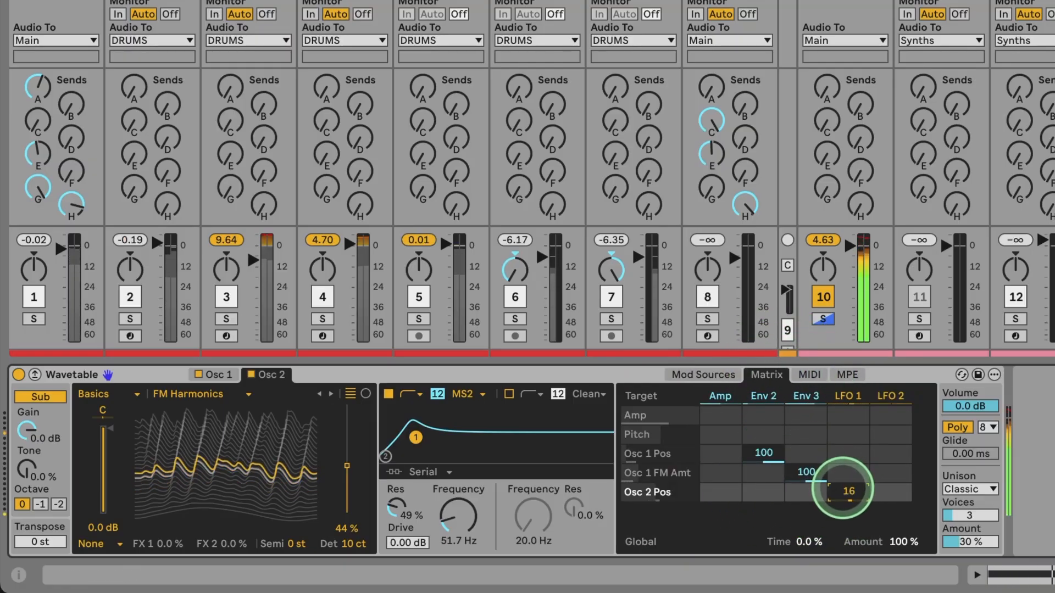
Shape LFO 1 as a triangle wave with a 3.94 Hz rate and 1.10 s attack, and play it back.
click(728, 375)
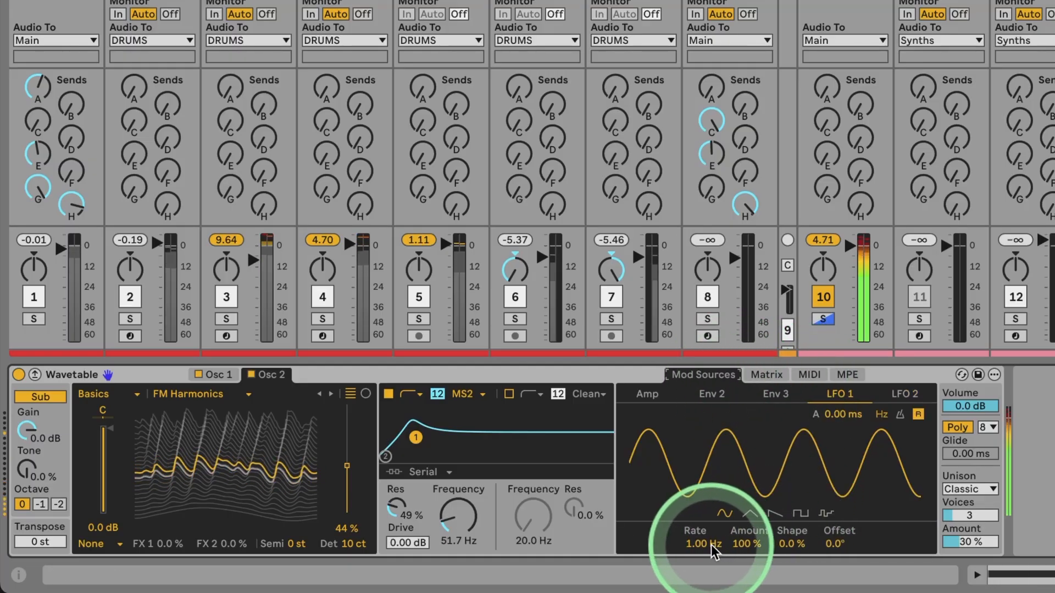
mouse_move(710, 545)
mouse_down()
mouse_move(711, 521)
mouse_move(710, 545)
mouse_up()
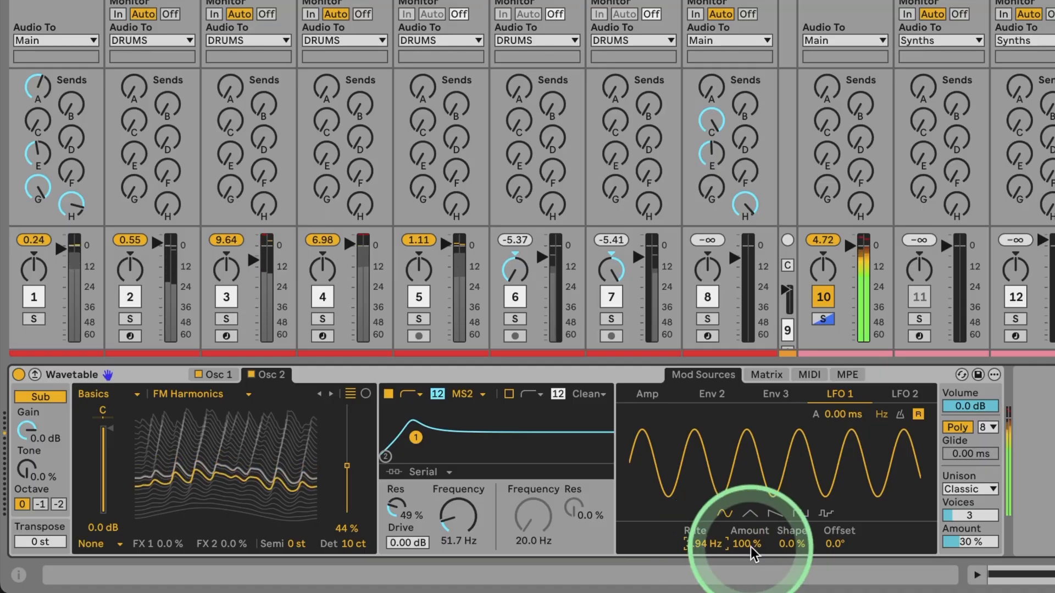
click(749, 514)
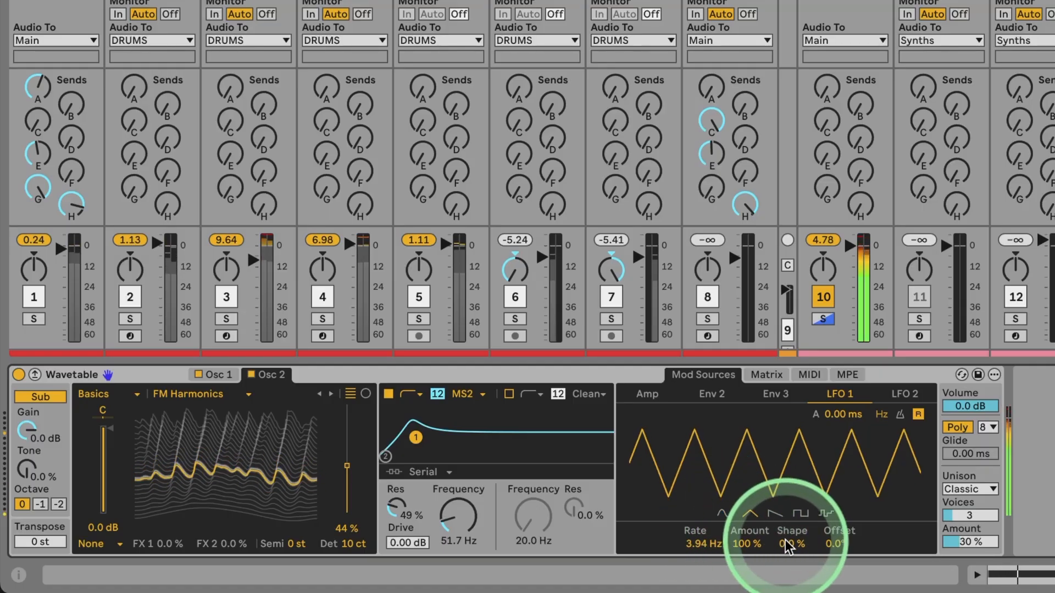
mouse_move(832, 414)
mouse_down()
mouse_move(832, 401)
mouse_move(841, 409)
mouse_up()
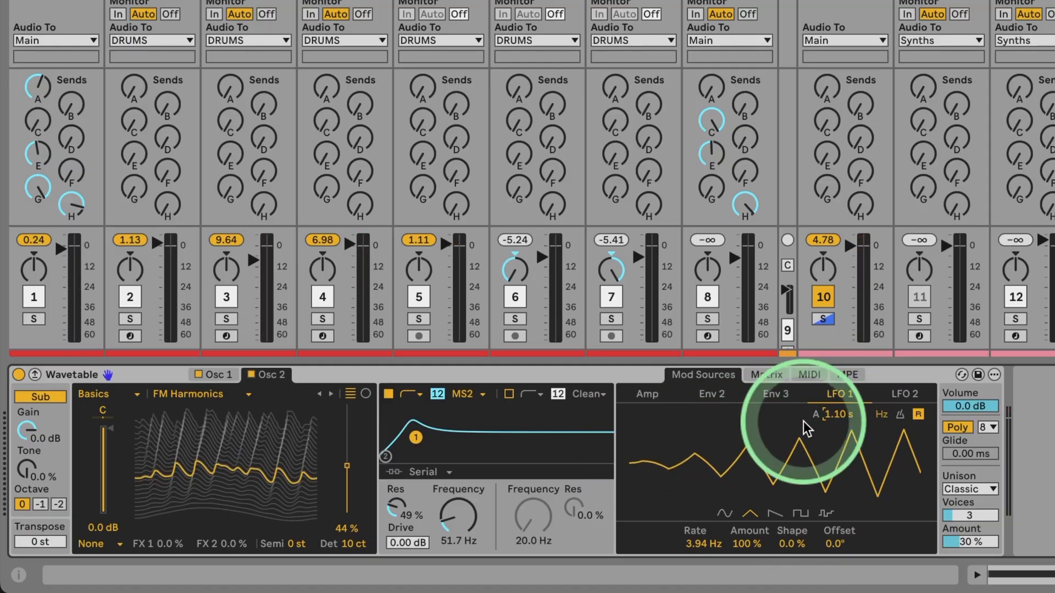
key(space)
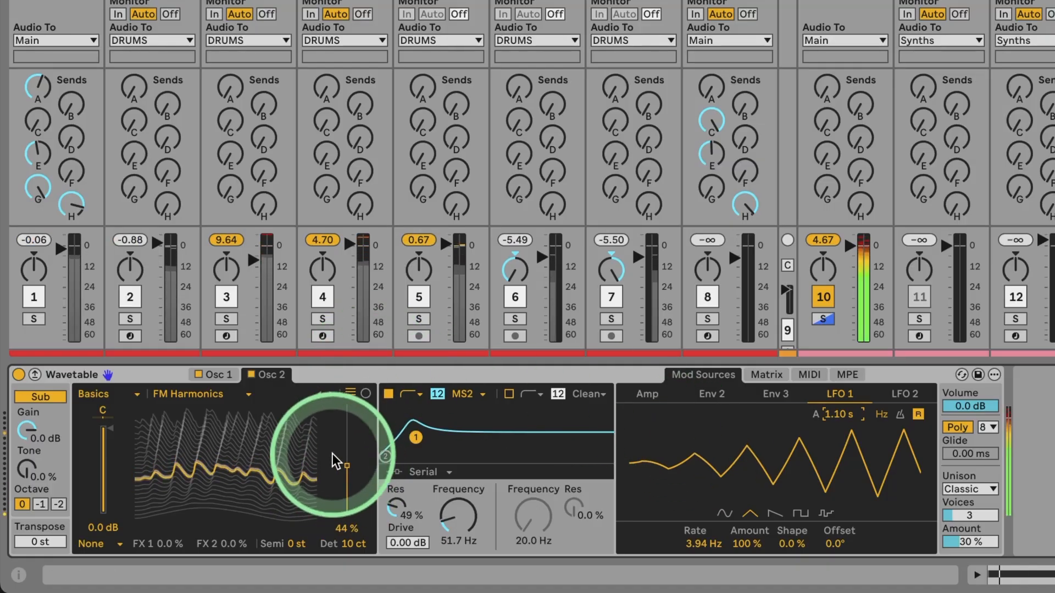
Try the No Primes and FM Fold wavetables on Osc 2 during playback.
click(332, 395)
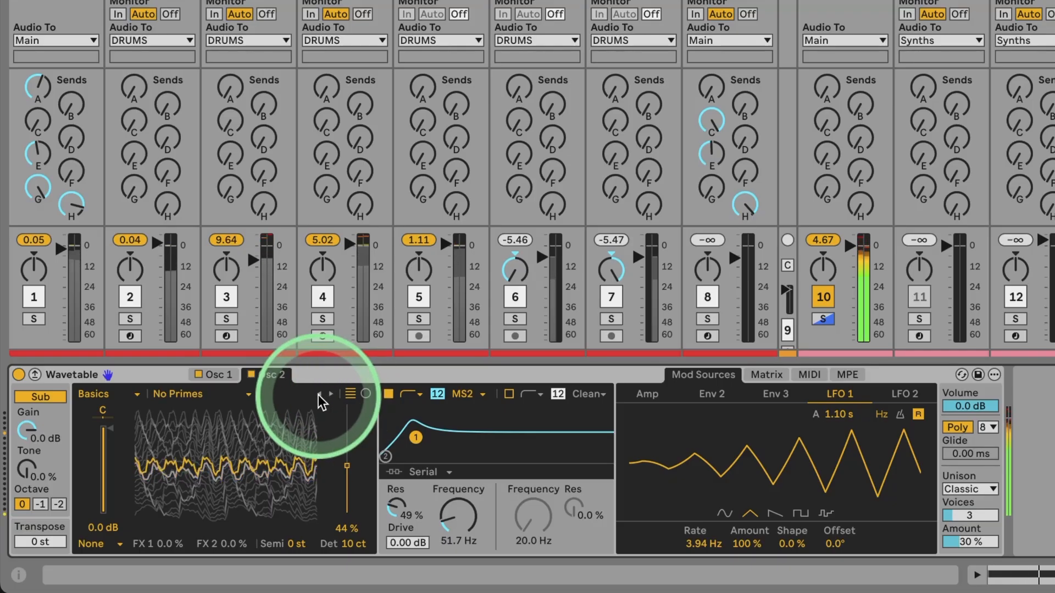
click(318, 394)
click(318, 394)
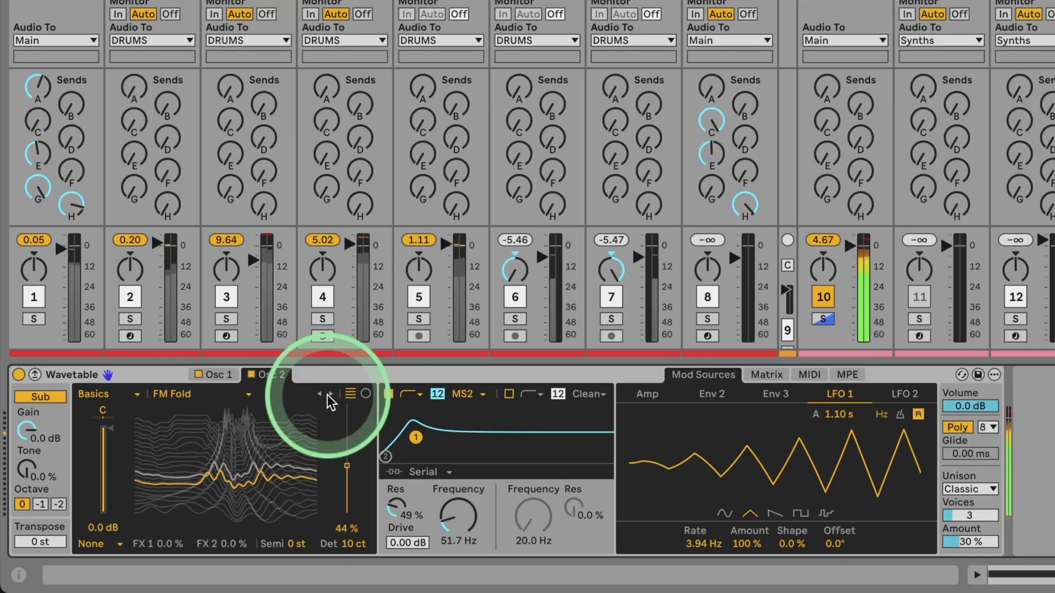
click(331, 395)
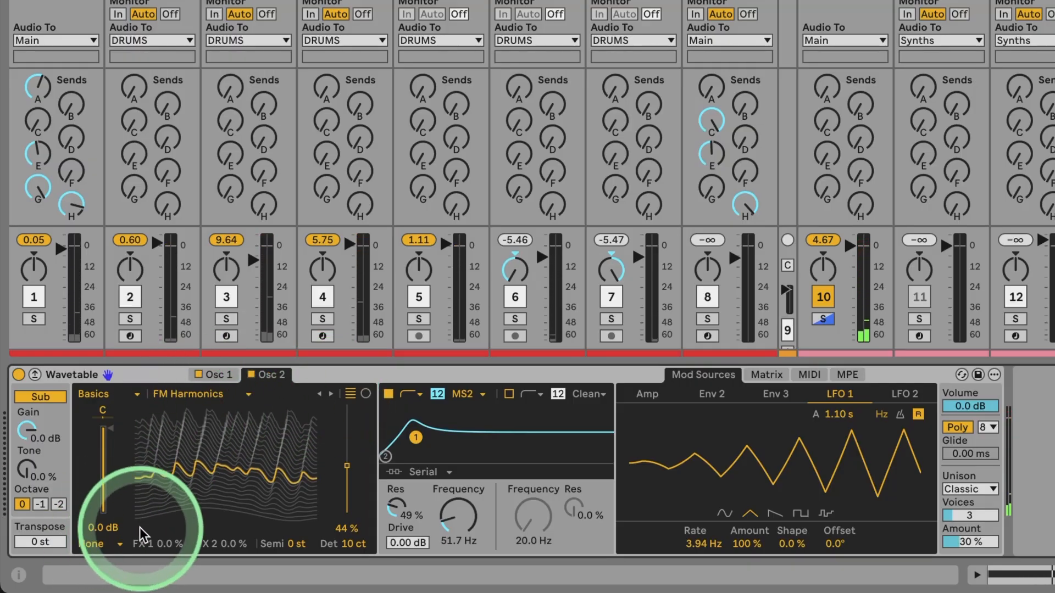
Switch Osc 2's wavetable to Galactica and audition its contribution during playback.
click(230, 394)
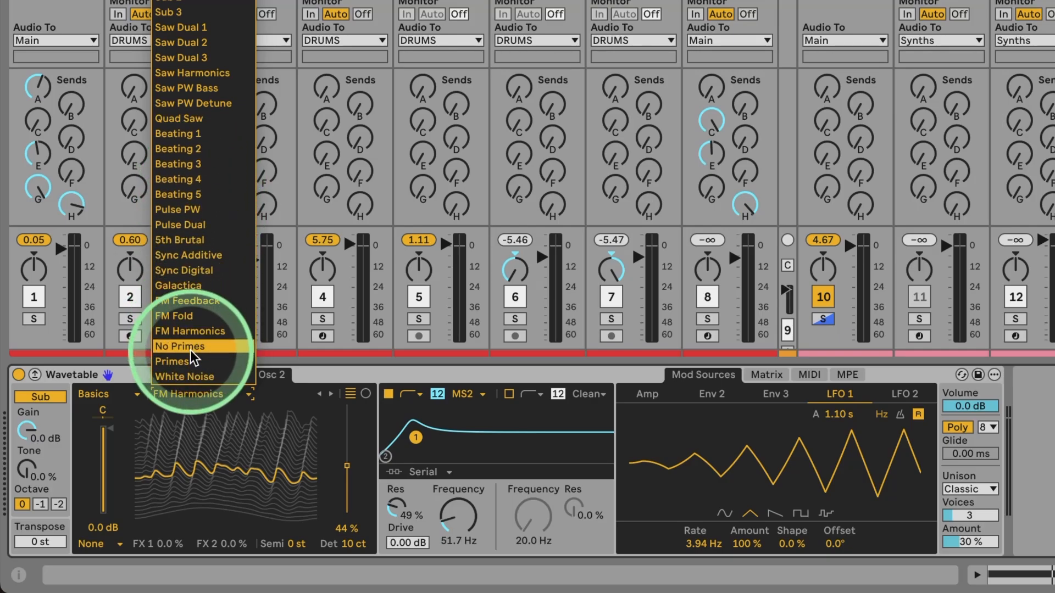
click(196, 284)
key(space)
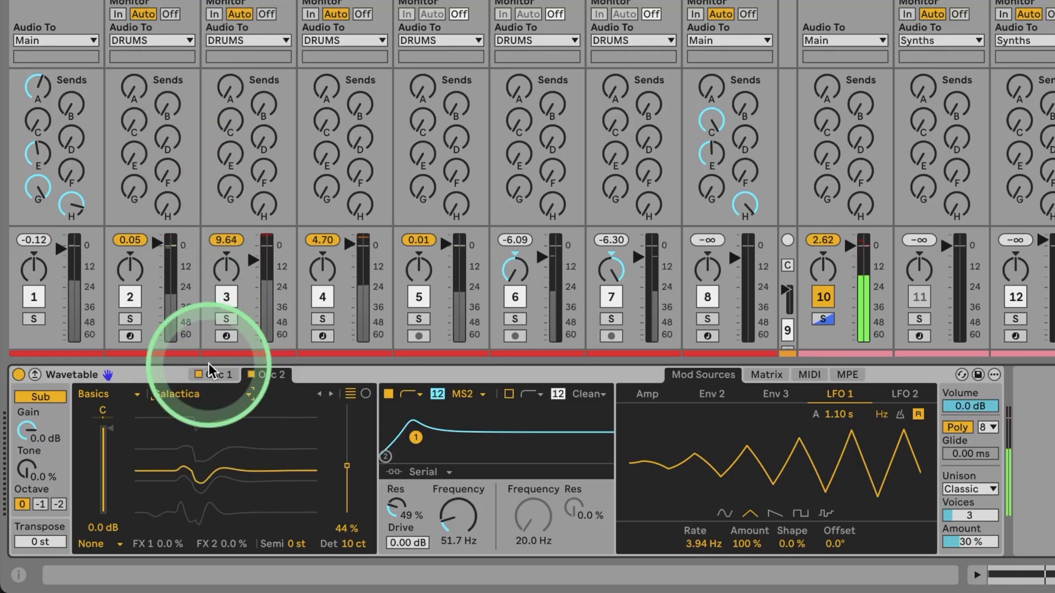
click(251, 379)
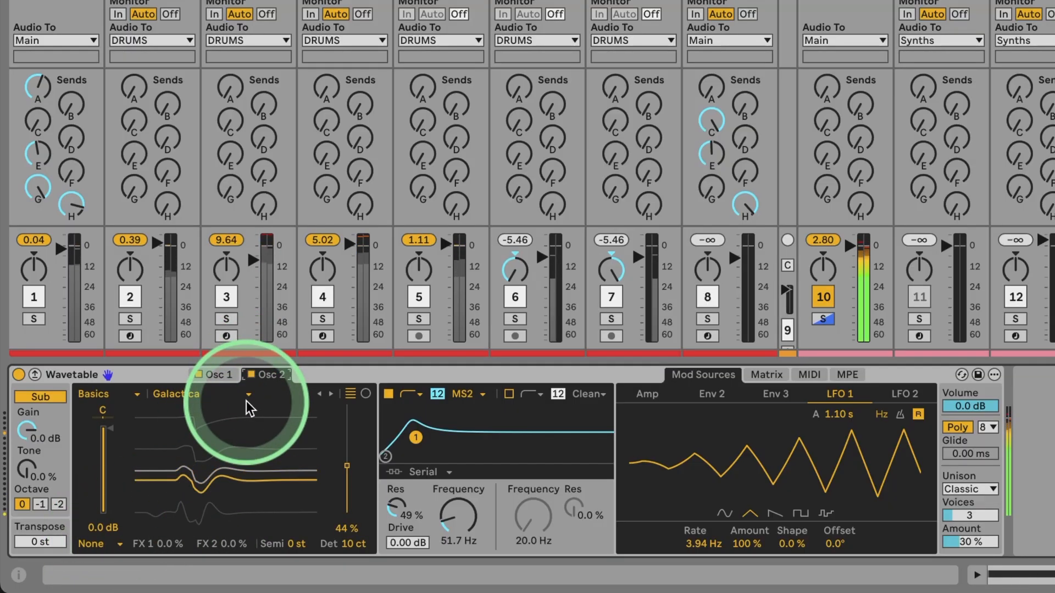
Turn on filter 2 as a notch filter and set its frequency to 8.49 kHz.
click(509, 395)
click(530, 394)
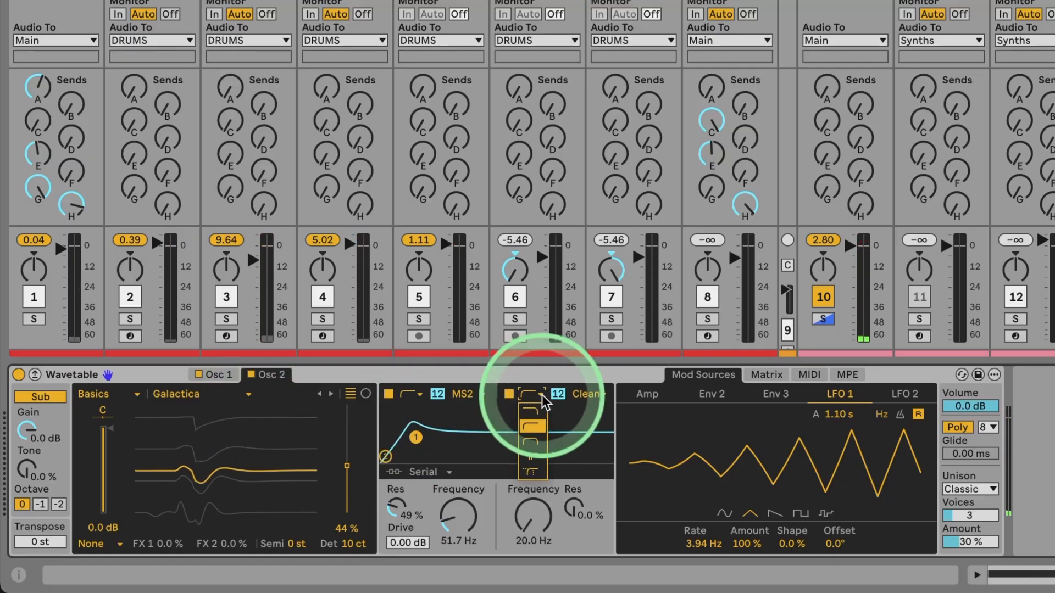
click(540, 411)
click(539, 396)
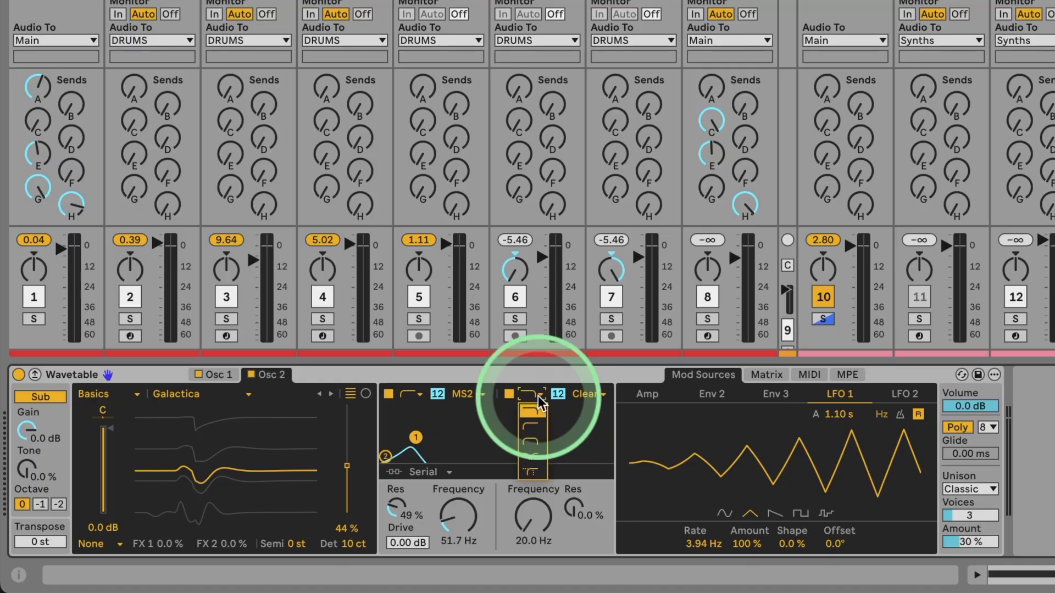
click(532, 456)
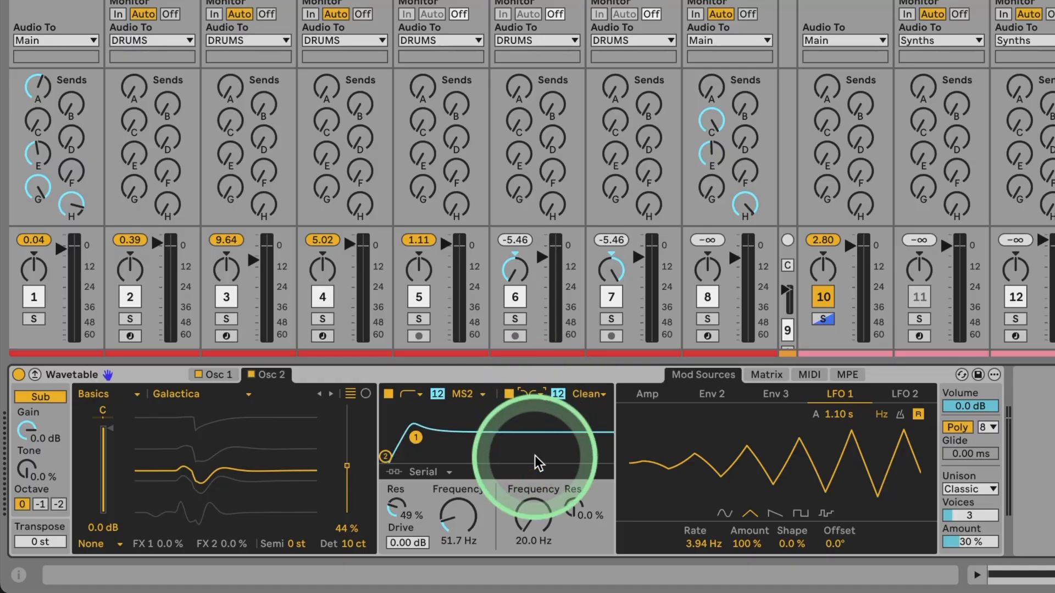
click(531, 514)
drag(530, 516, 530, 483)
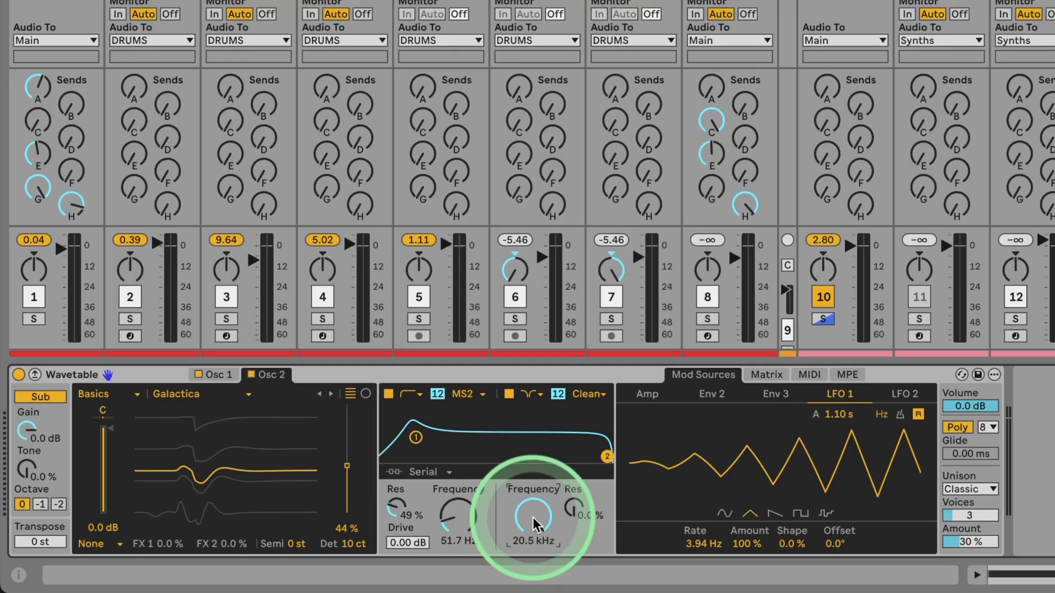
mouse_move(533, 518)
mouse_down()
mouse_move(533, 543)
mouse_move(533, 518)
mouse_up()
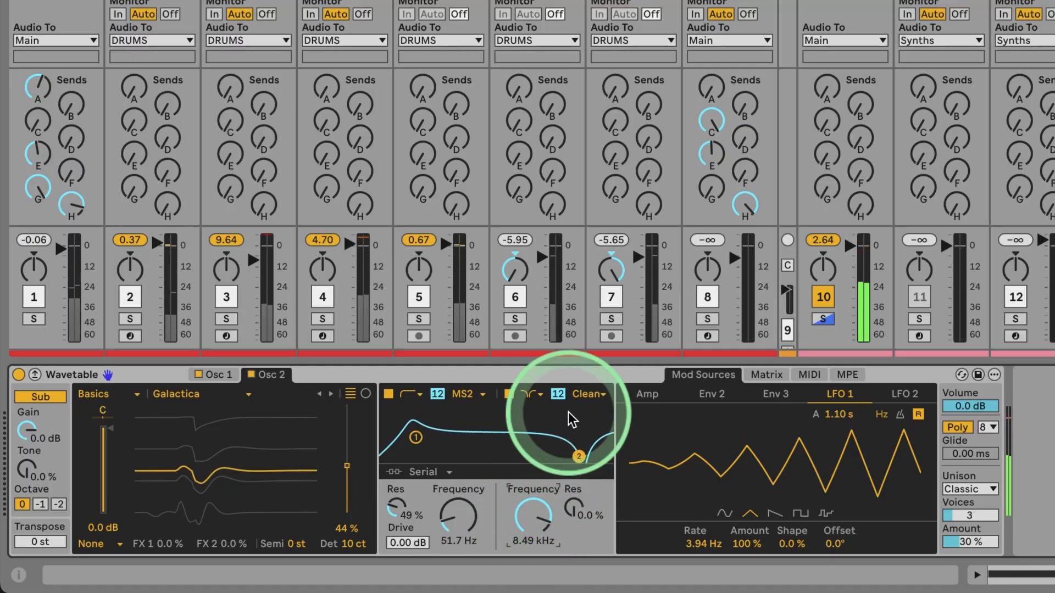
Give filter 2 the OSR circuit and 24 dB slope, with frequency 2.99 kHz, resonance 55 % and drive 5.81 dB.
click(587, 394)
click(588, 425)
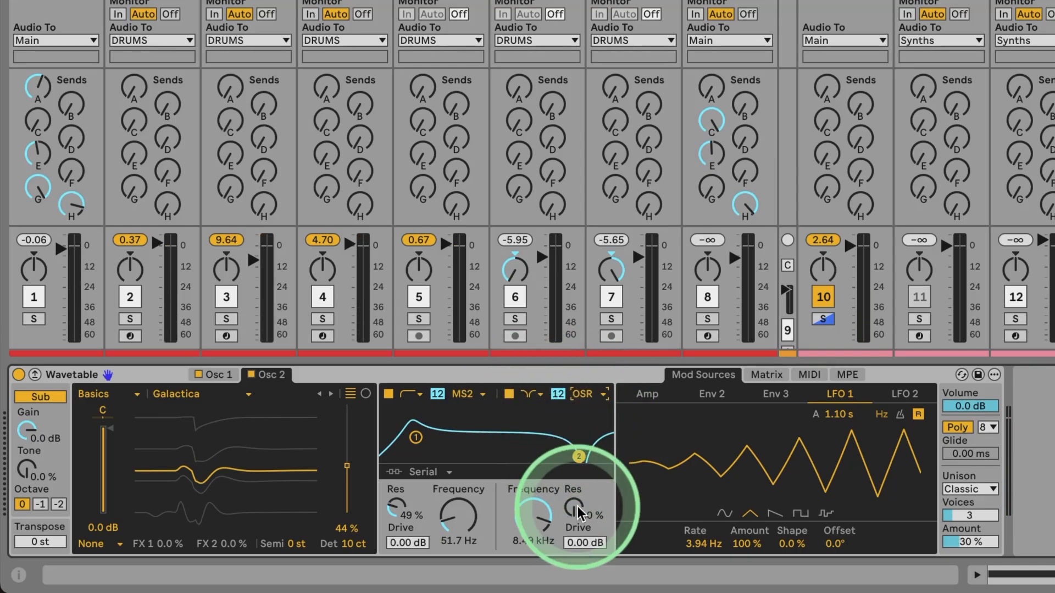
click(558, 394)
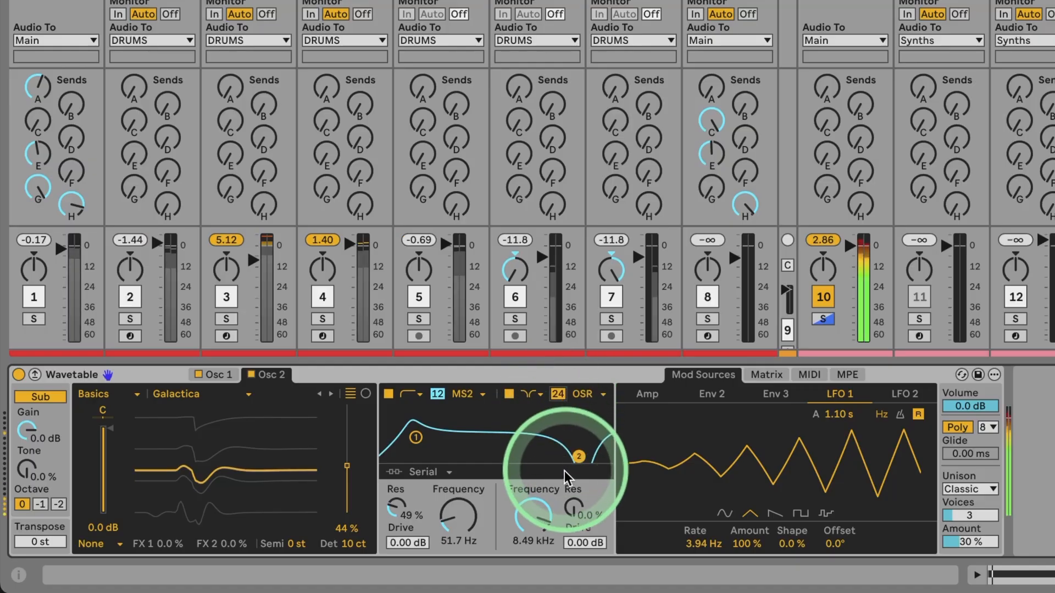
drag(532, 515, 531, 481)
drag(574, 542, 537, 524)
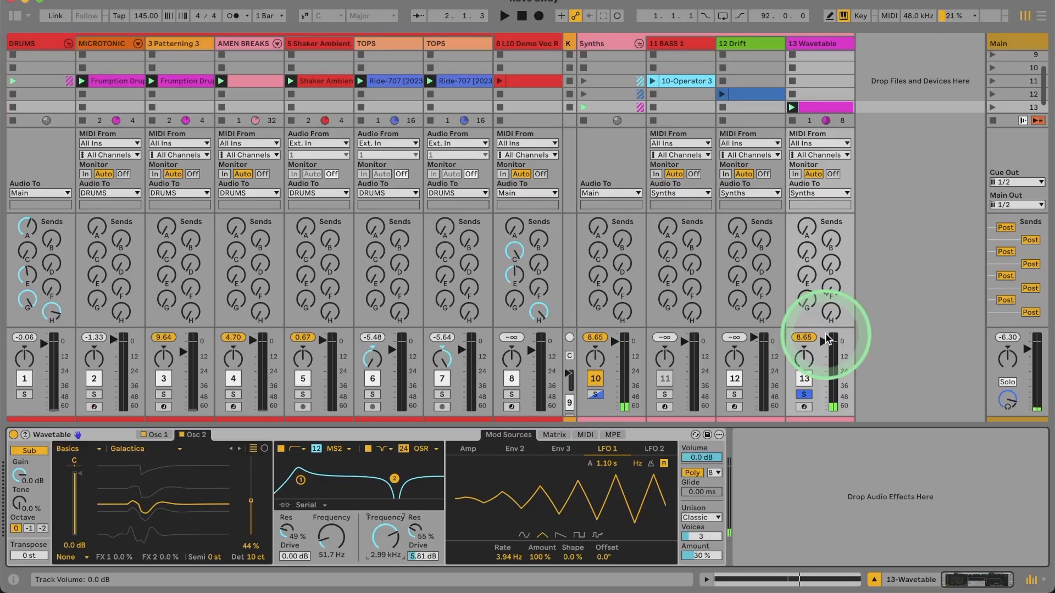
Lower the synth's volume to -6.5 dB and retune filter 2 to 369 Hz with 104 % resonance and 7.31 dB drive.
key(space)
drag(701, 457, 707, 460)
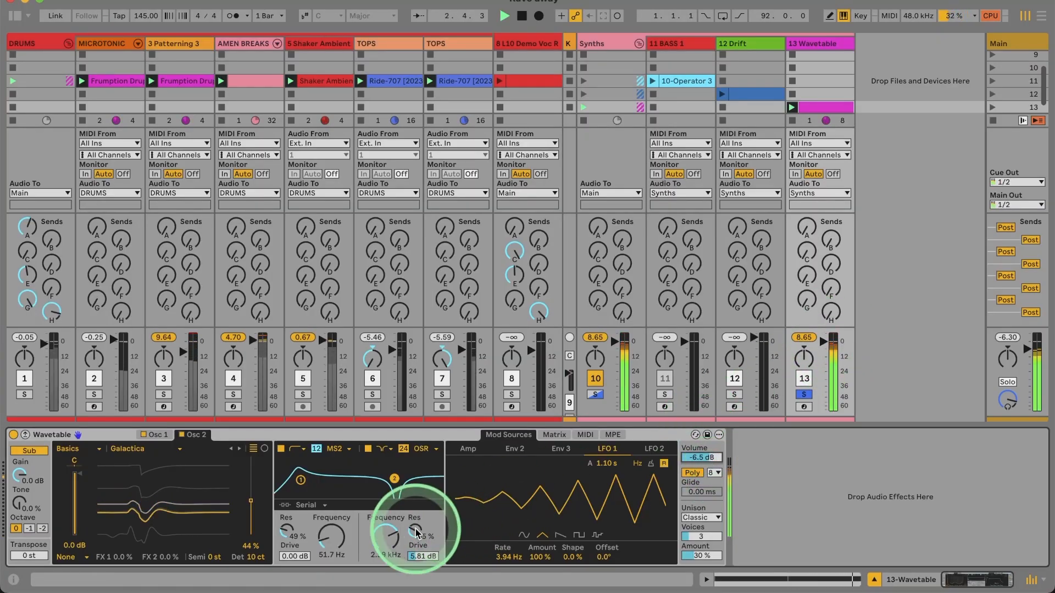
drag(387, 541, 385, 537)
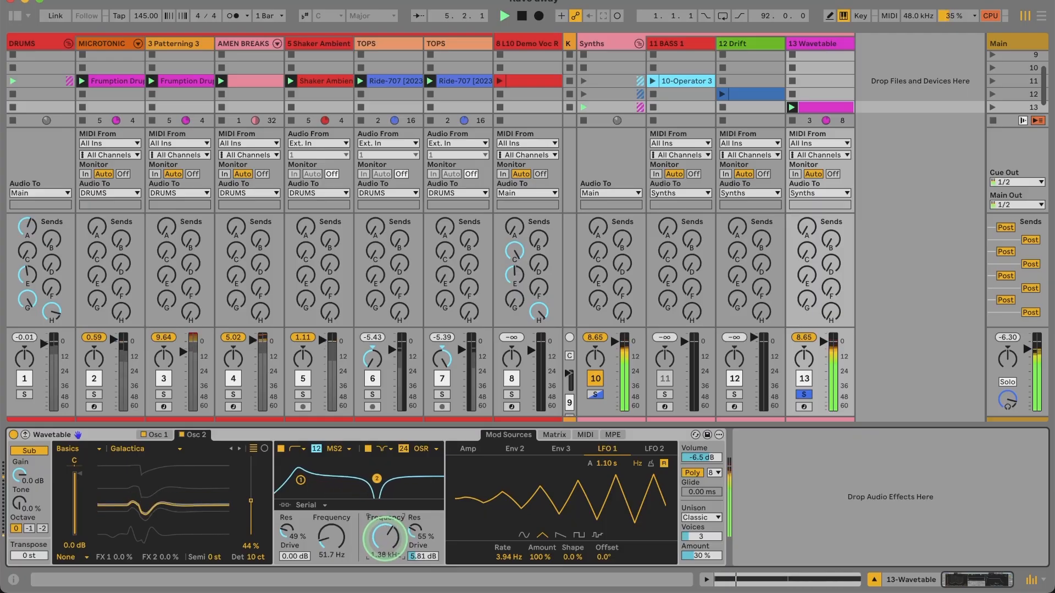
drag(385, 537, 379, 539)
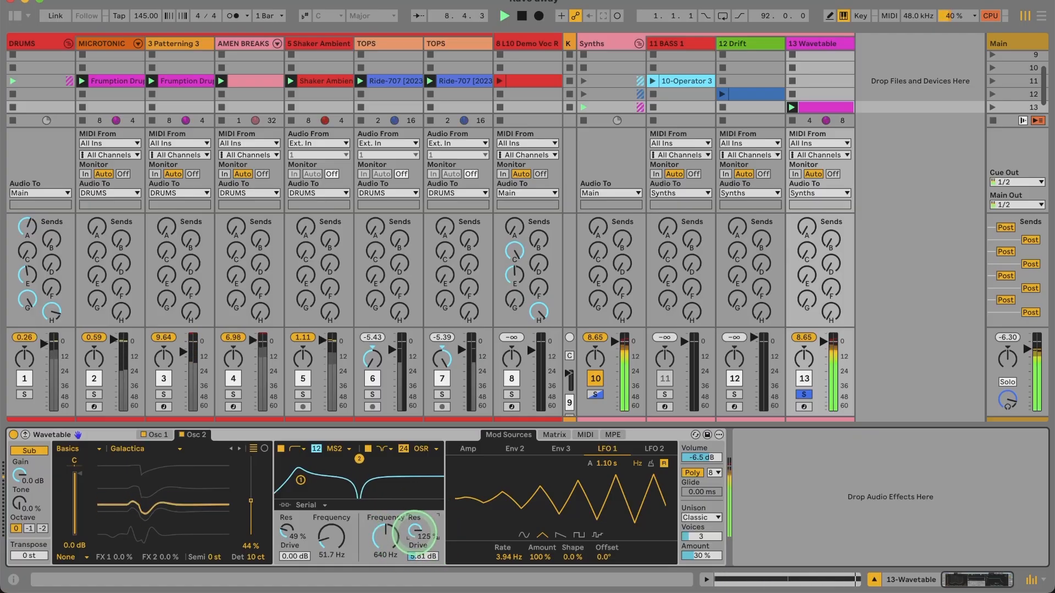
click(387, 539)
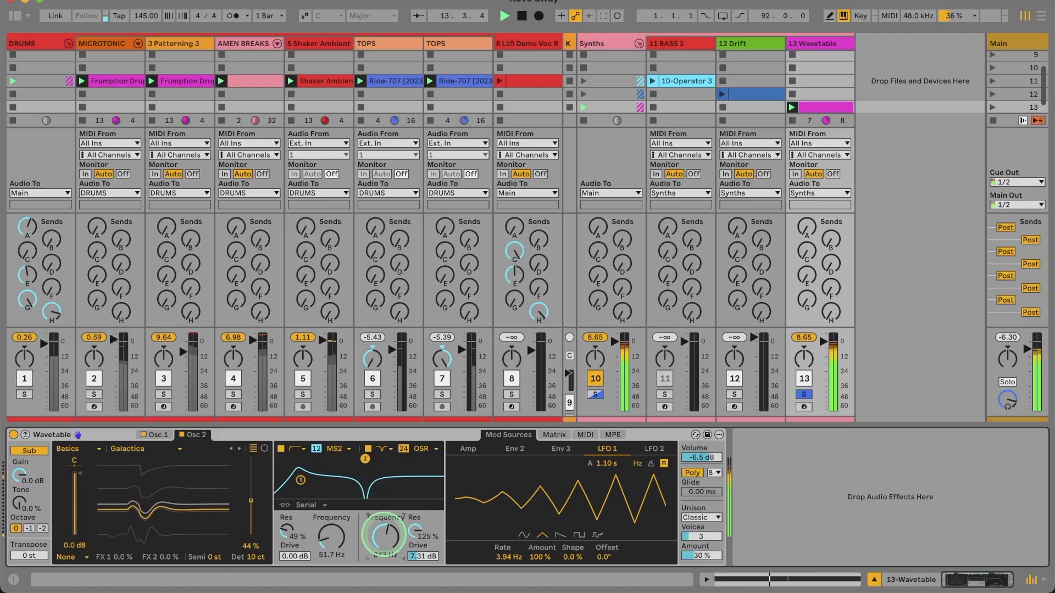
drag(411, 543, 384, 538)
drag(384, 535, 384, 534)
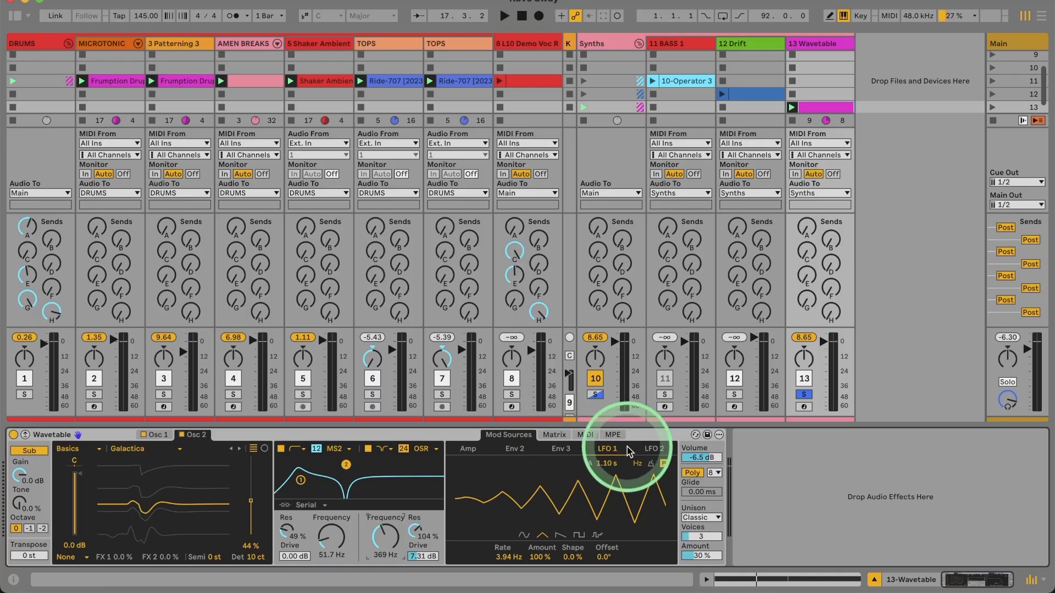
Assign LFO 2 to modulate Filter 2 Freq with an amount of 19 and play it back.
click(560, 435)
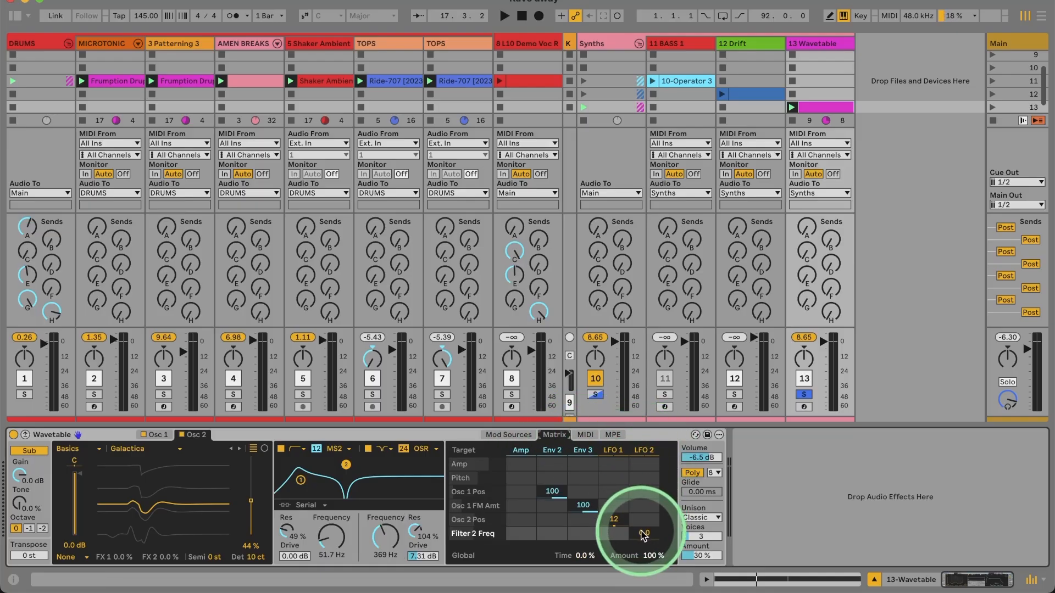
drag(642, 535, 646, 548)
key(space)
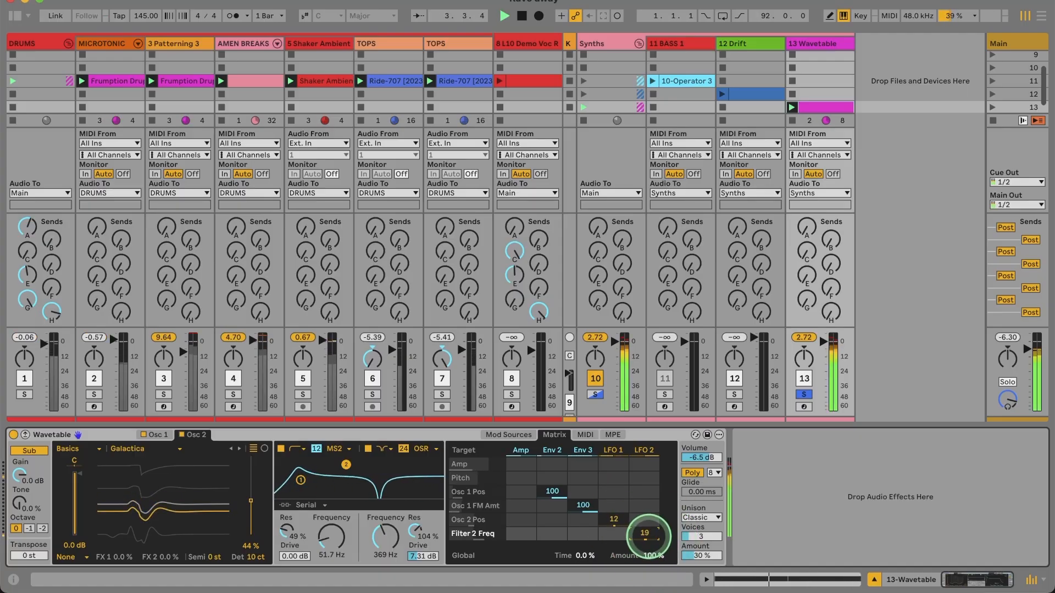
Slow LFO 2's rate to well below 1 Hz during playback.
click(512, 437)
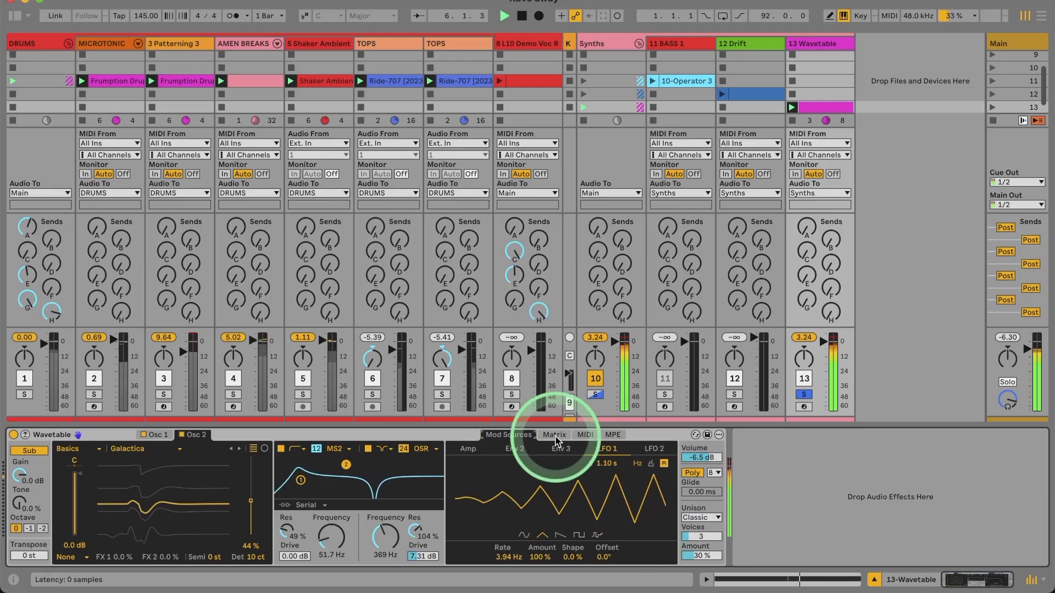
click(653, 448)
key(space)
mouse_move(503, 556)
mouse_down()
mouse_move(502, 566)
mouse_move(502, 557)
mouse_up()
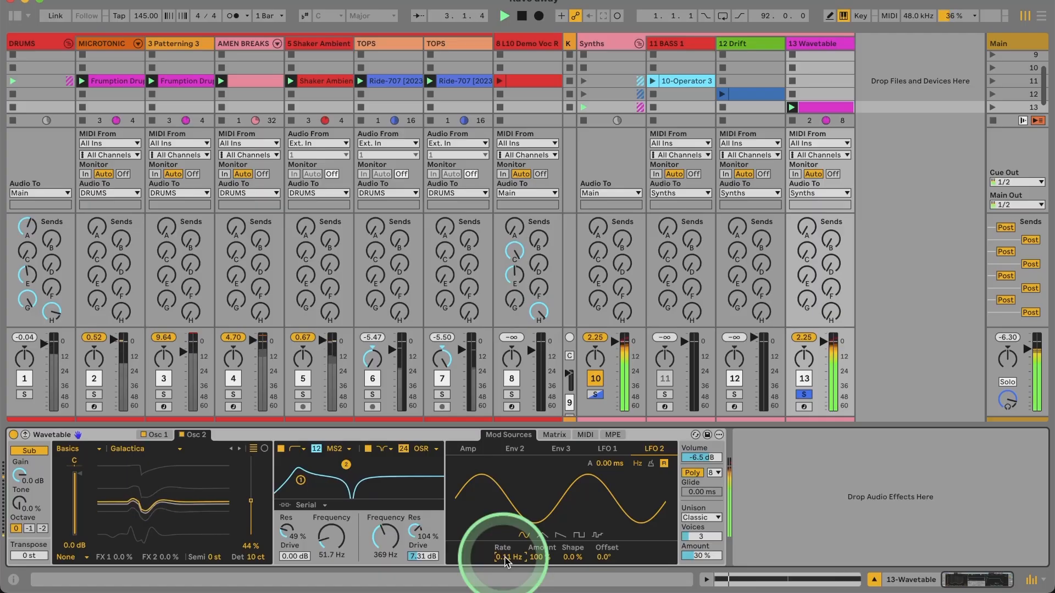
Slow LFO 2's rate to 0.04 Hz and raise its modulation amount on Filter 2 Freq to 53.
drag(503, 557, 504, 566)
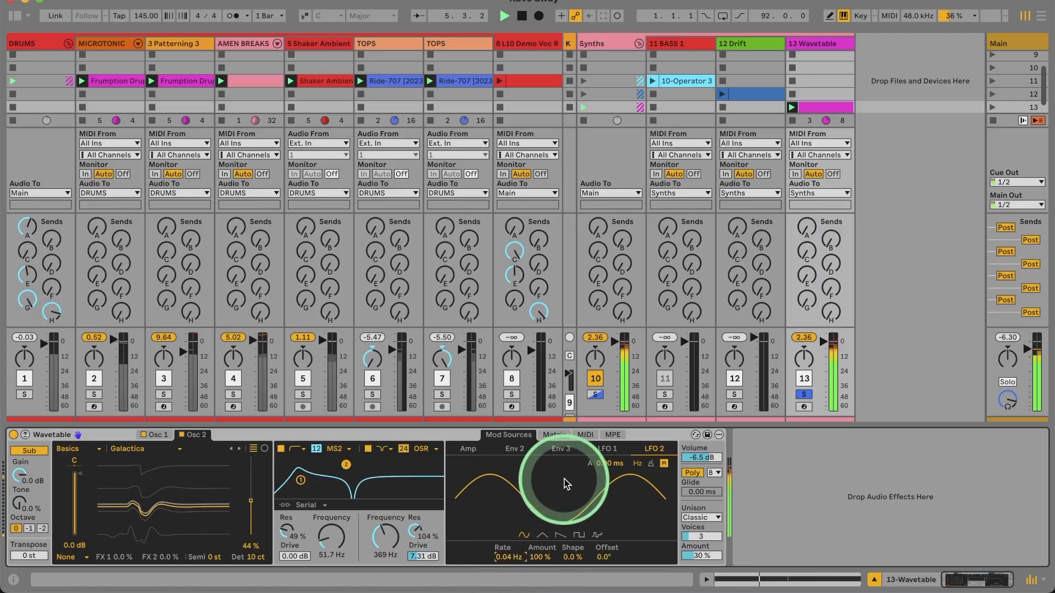
click(560, 436)
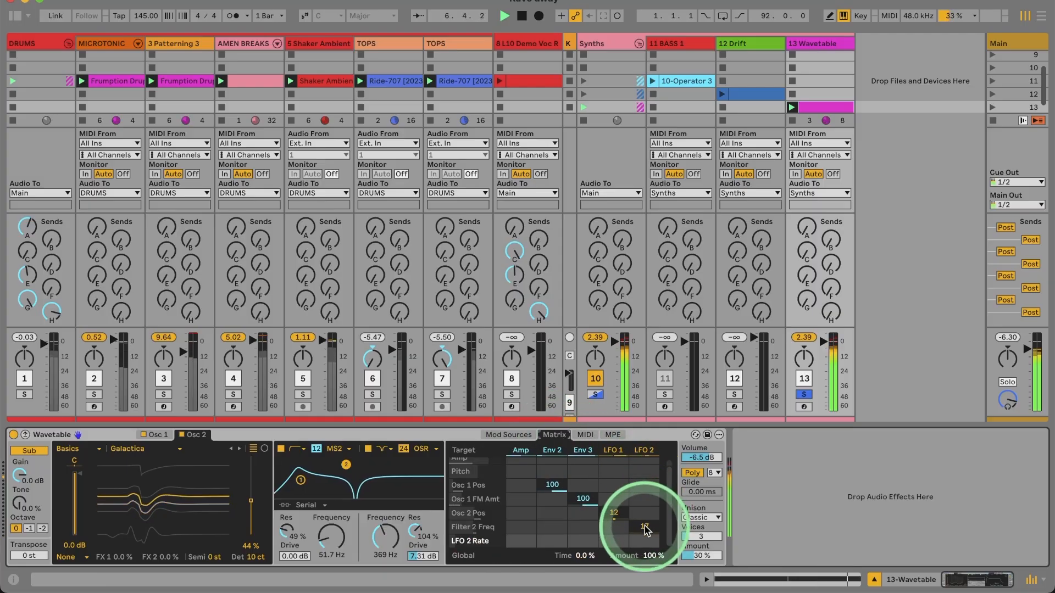
drag(646, 530, 646, 525)
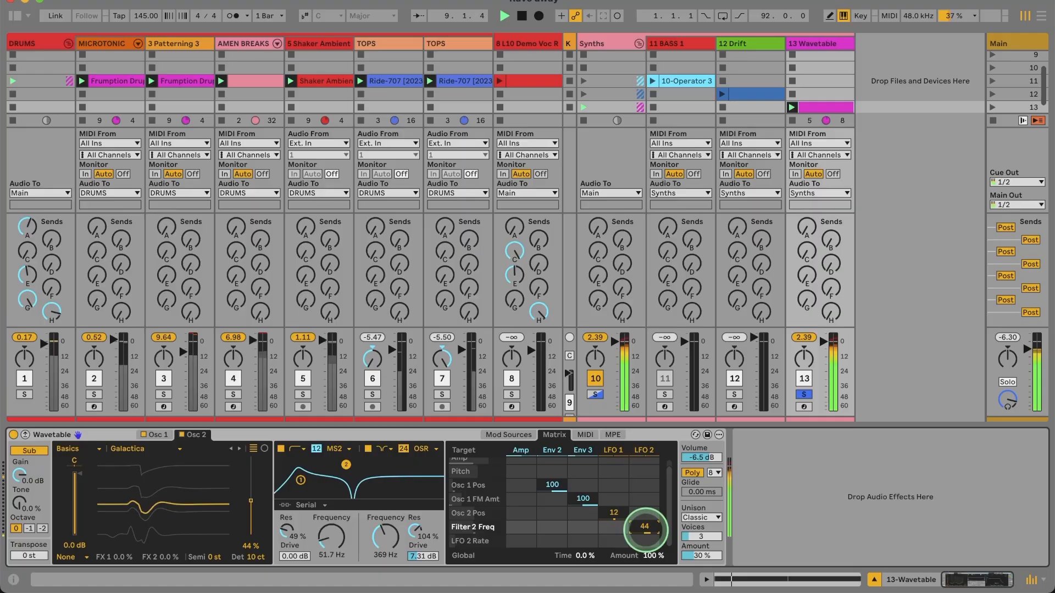
drag(644, 529, 648, 533)
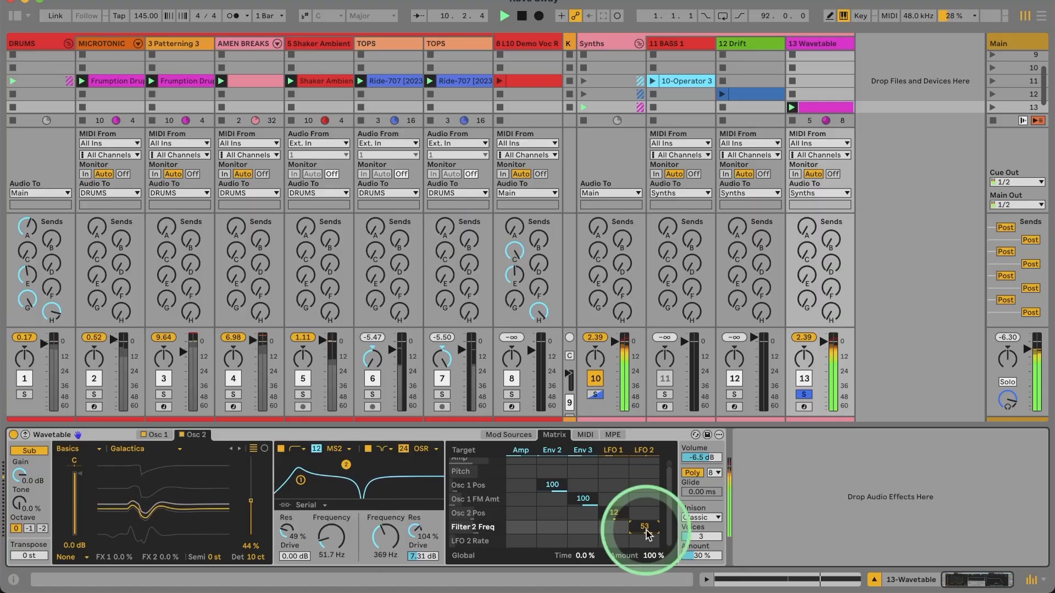
Lower filter 2's resonance to 16 % and raise its drive to 11.1 dB.
click(415, 533)
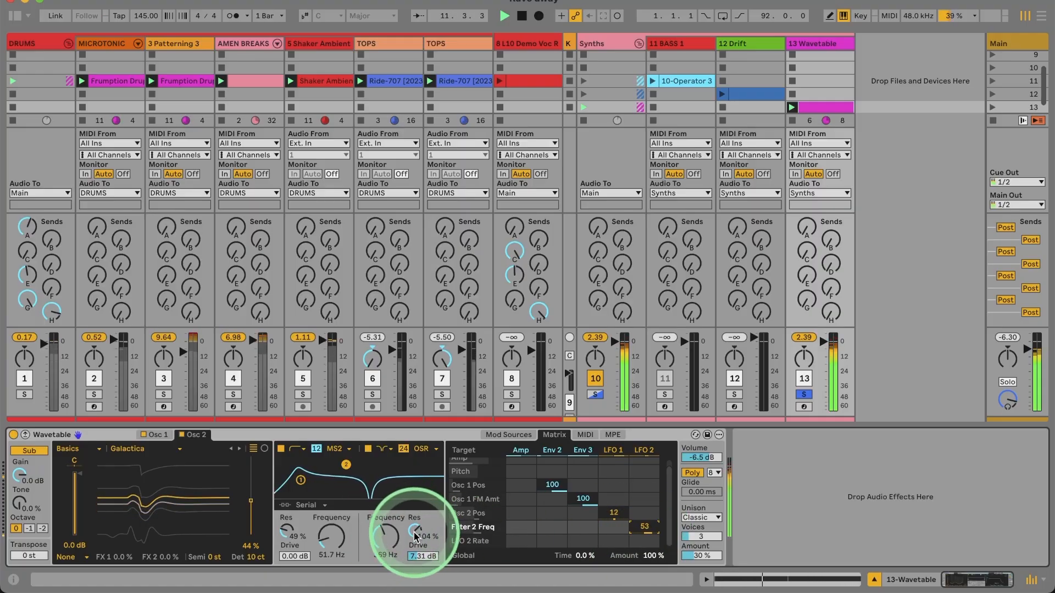
drag(414, 534, 417, 560)
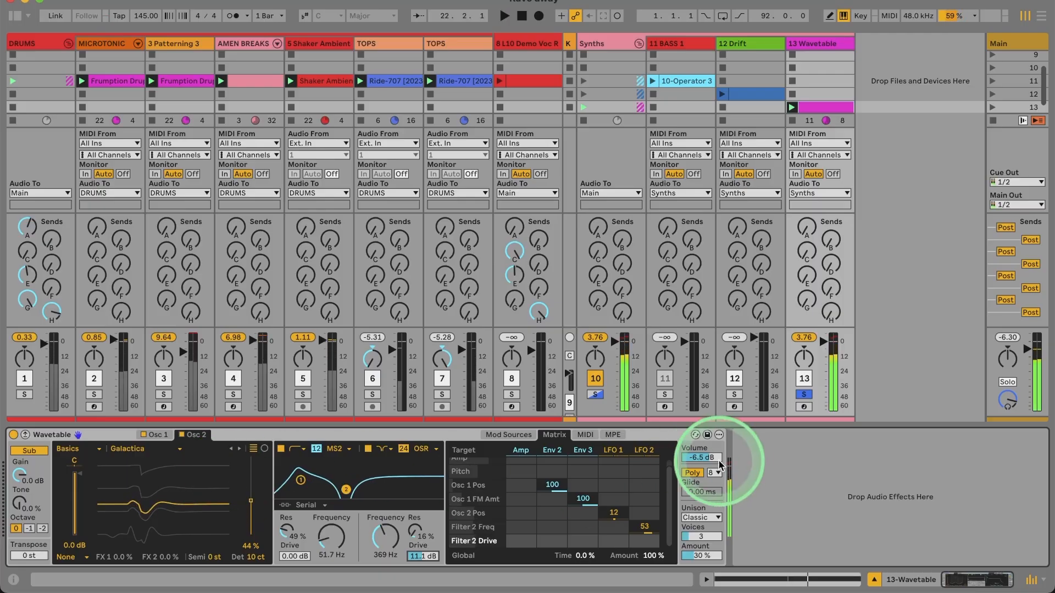
Enable the sidechain Compressor on the Synths group, unsolo the Wavetable track and play it with the drums.
click(595, 48)
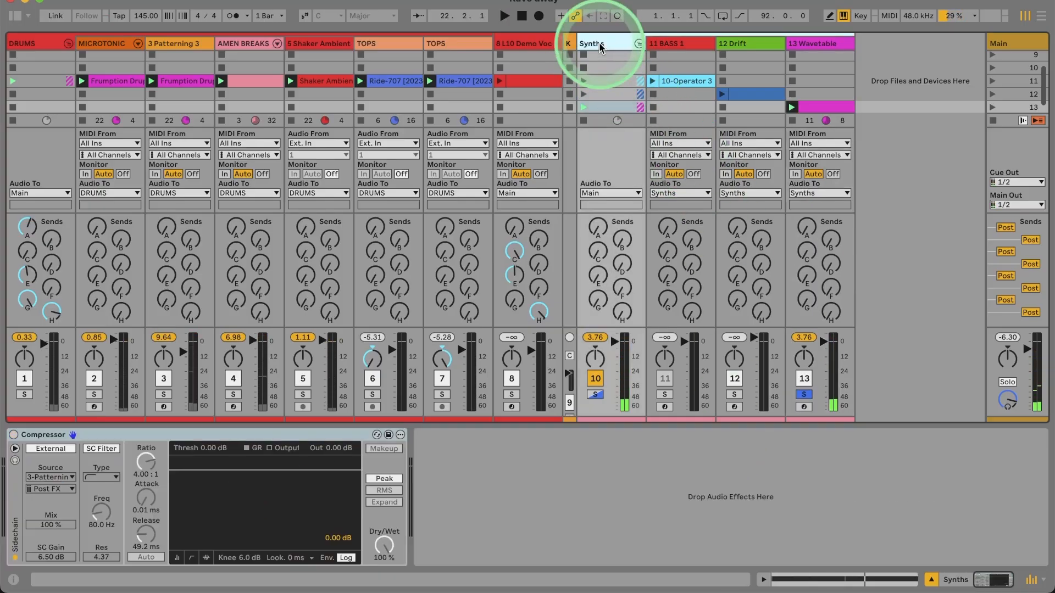
click(14, 435)
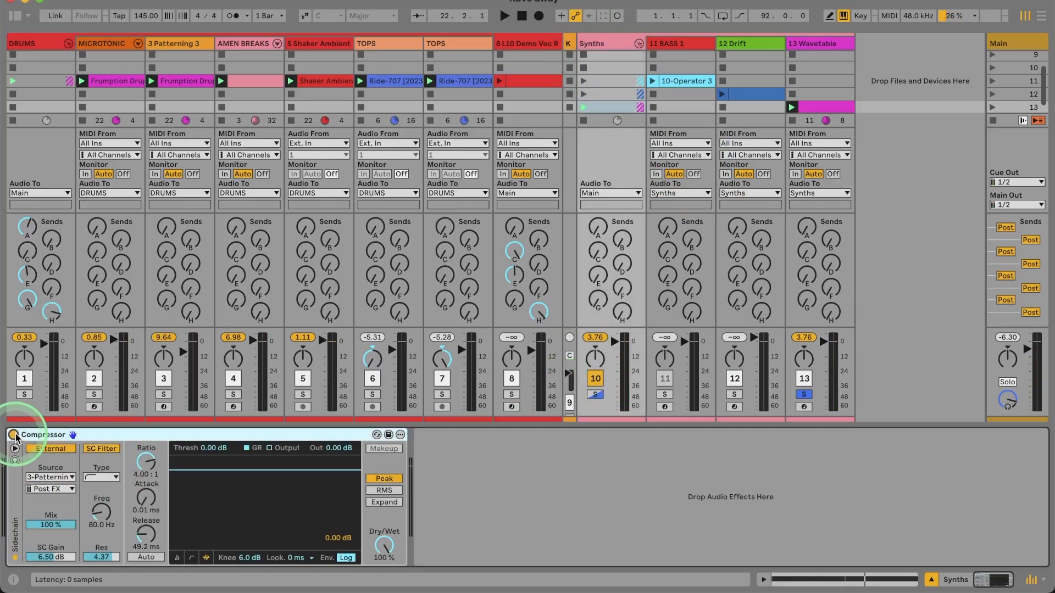
click(801, 392)
key(space)
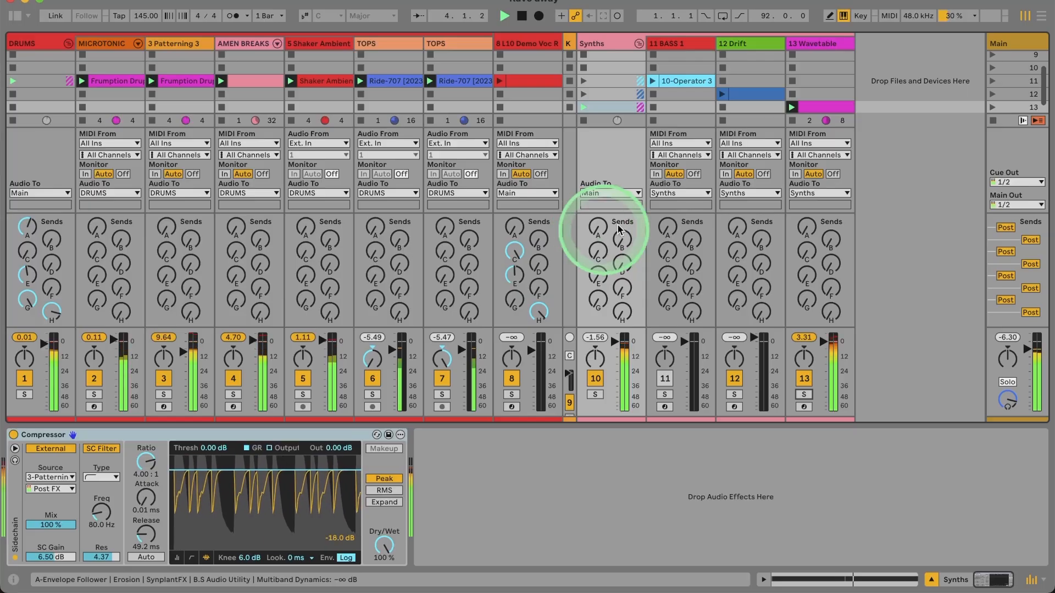
Audition Sync Digital and neighbouring Basics wavetables for the Wavetable track's Osc 2, returning to Galactica.
click(806, 45)
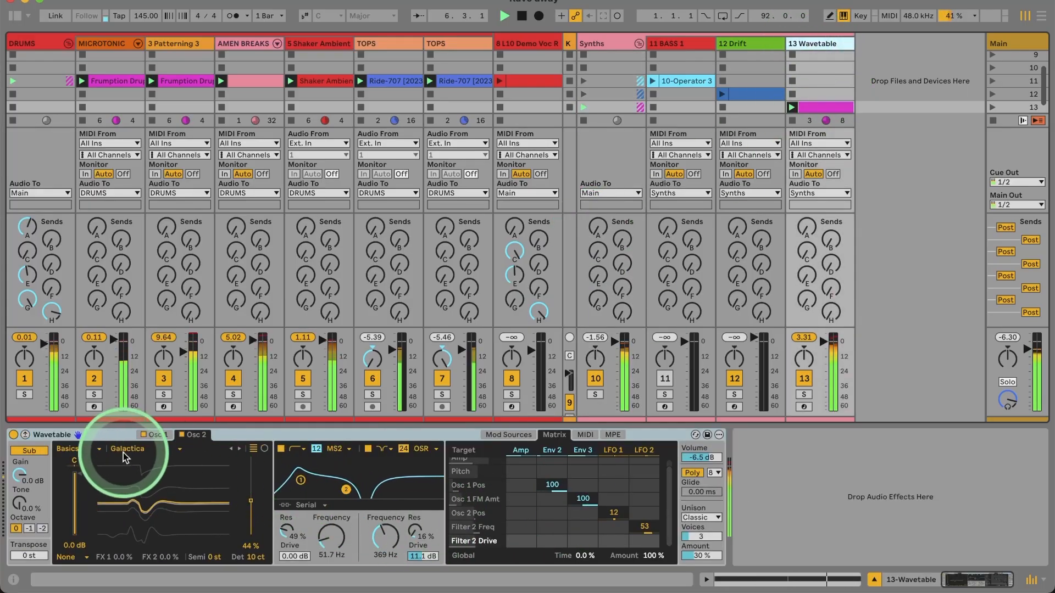
click(234, 449)
click(234, 450)
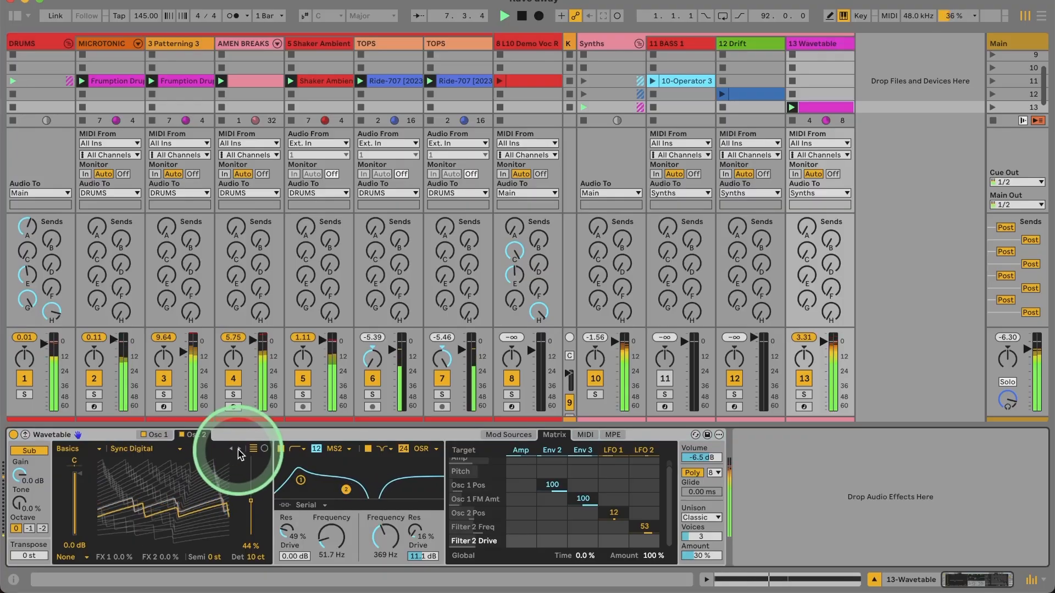
click(234, 449)
click(233, 450)
click(233, 449)
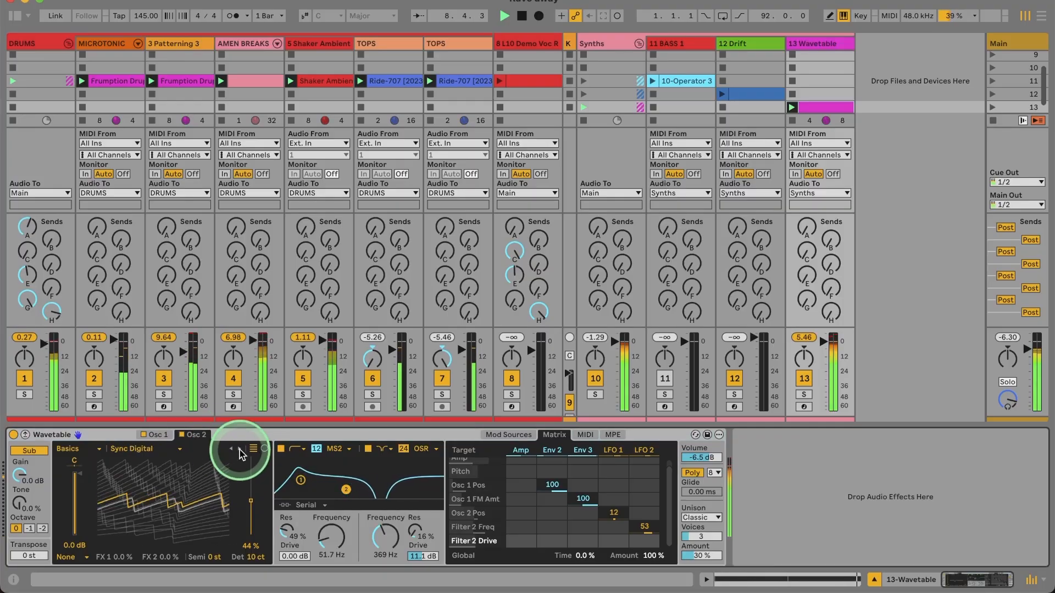
click(234, 449)
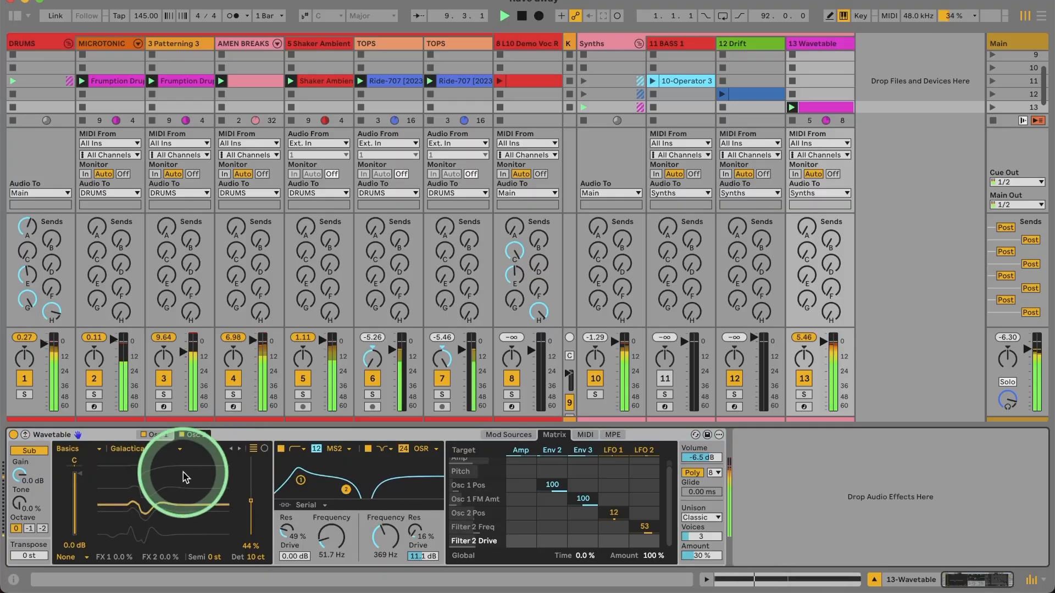
Try the FM Feedback and FM Harmonics wavetables on Osc 2 during playback and go back to Galactica.
click(239, 449)
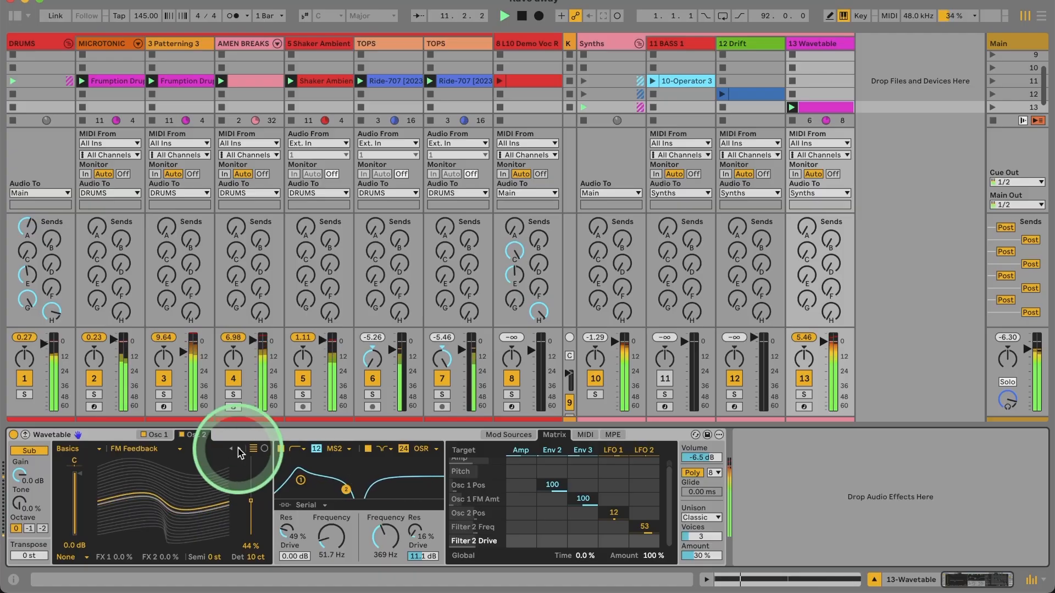
click(238, 448)
click(238, 449)
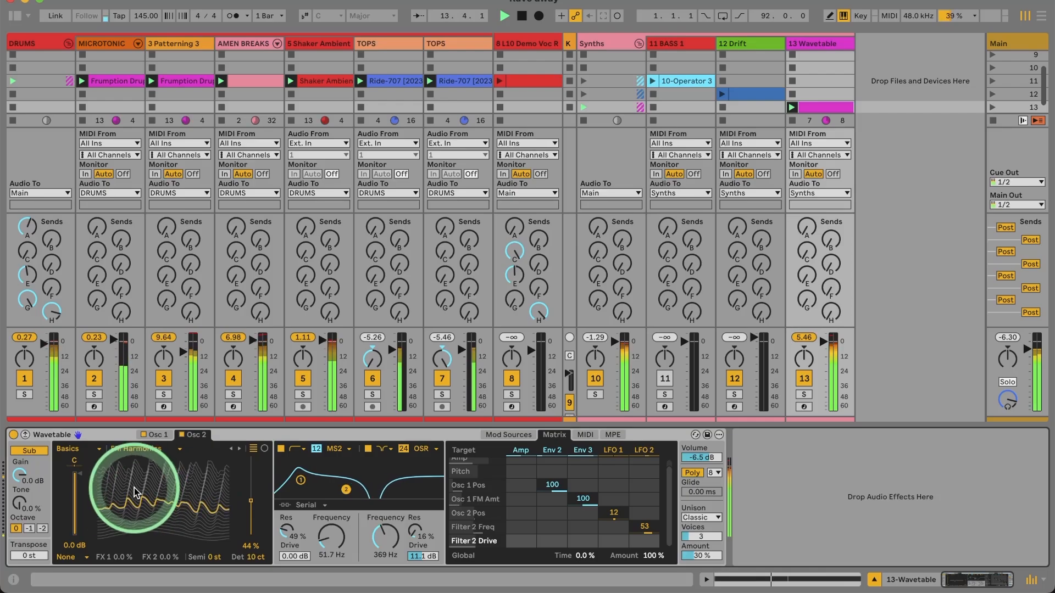
click(231, 449)
click(230, 449)
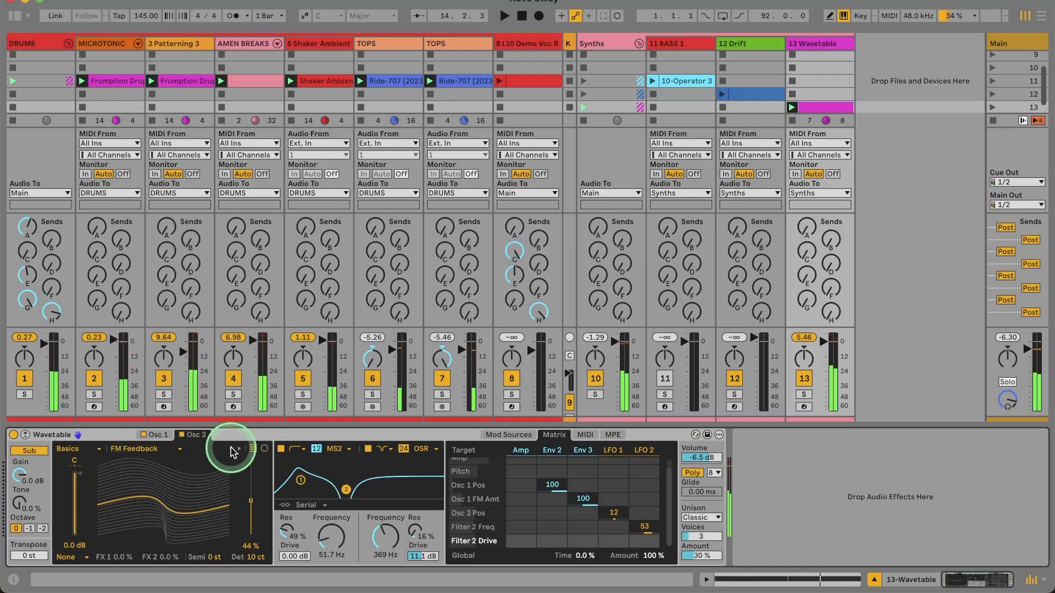
click(231, 448)
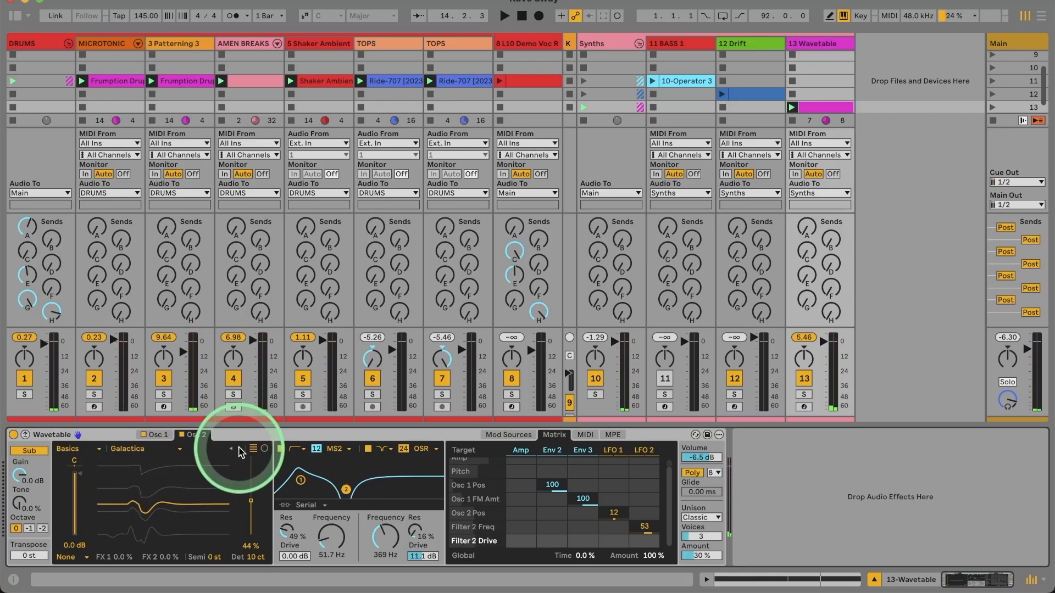
Reactivate the Drift and BASS 1 tracks and bring back the Wavetable track's device view.
click(159, 496)
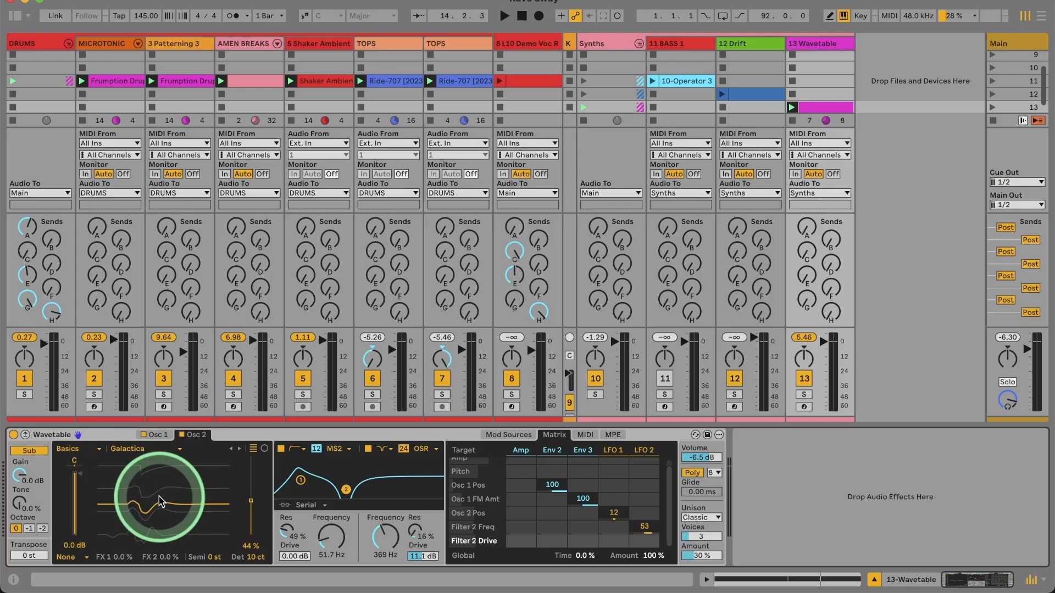
key(space)
key(space)
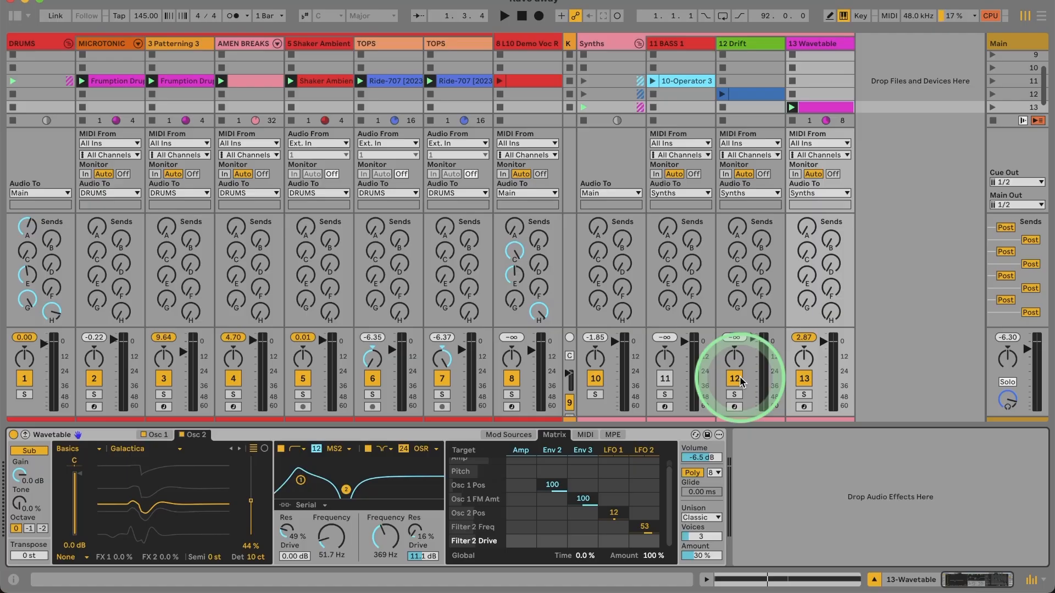
click(666, 379)
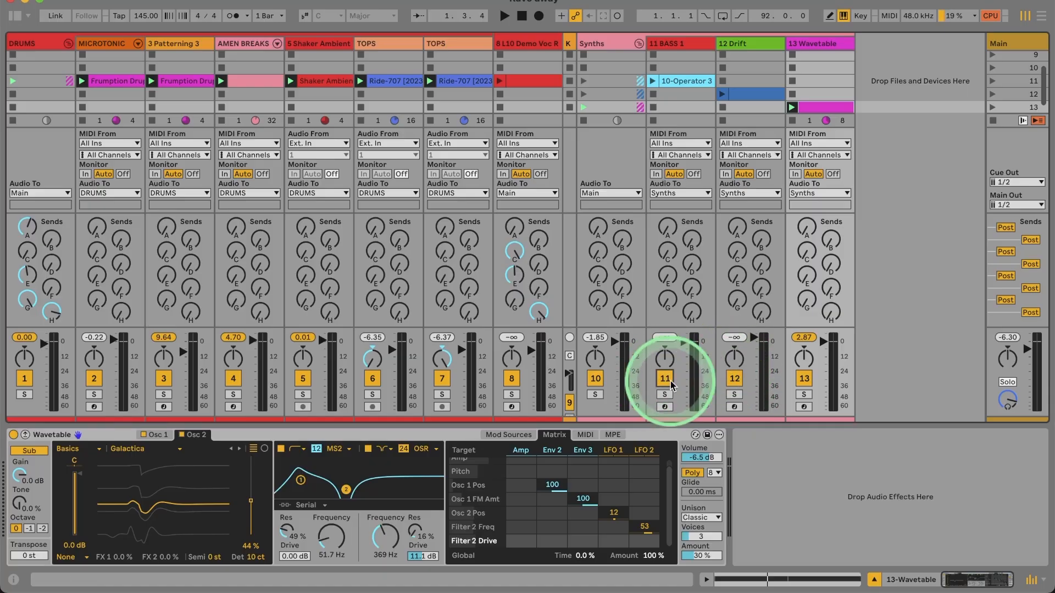
click(789, 126)
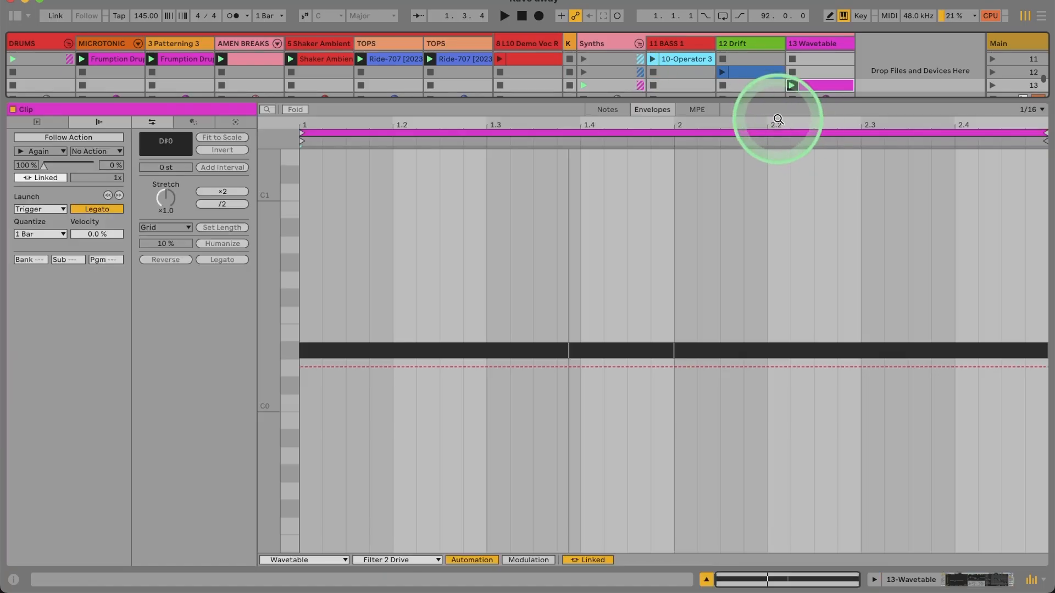
click(899, 580)
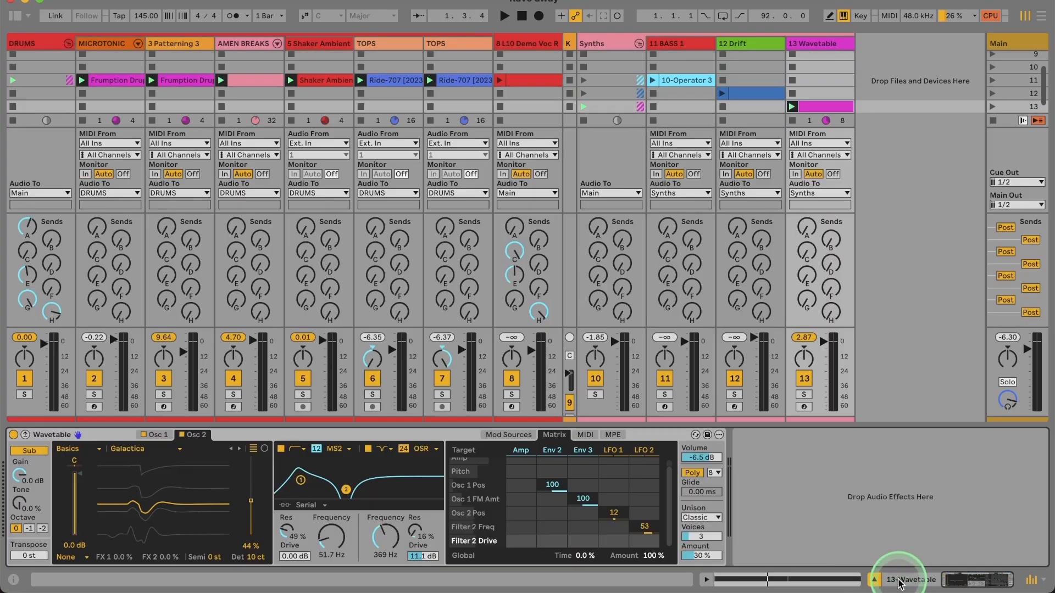
Launch the Synths group's Operator row, turn its send A up fully and restart playback.
click(583, 81)
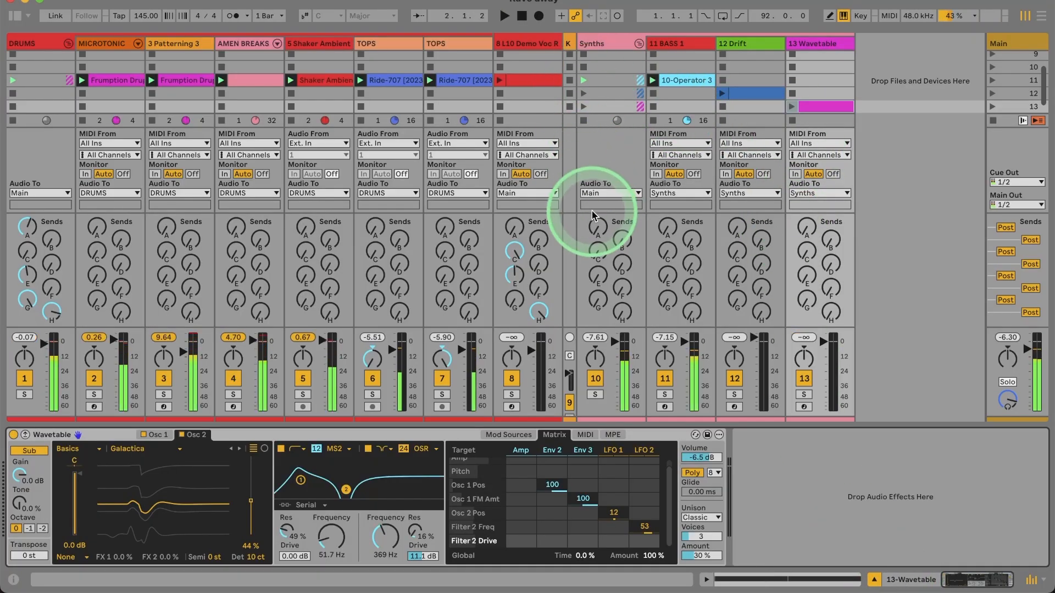
drag(595, 222, 595, 160)
key(space)
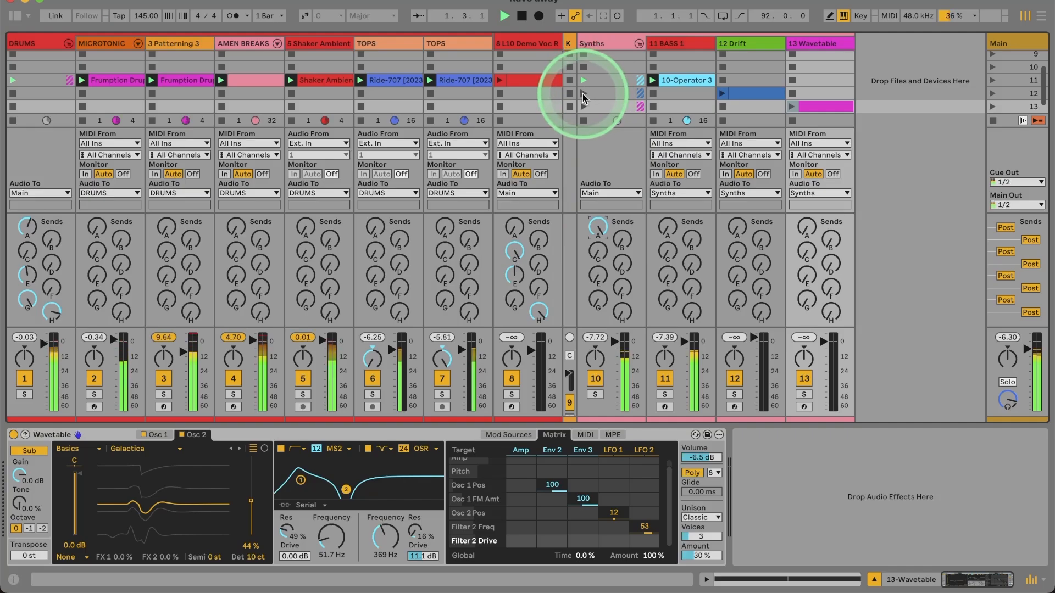
Alternate between the Synths group's Operator, Drift and Wavetable rows during playback, ending on Wavetable, and stop the transport.
click(583, 94)
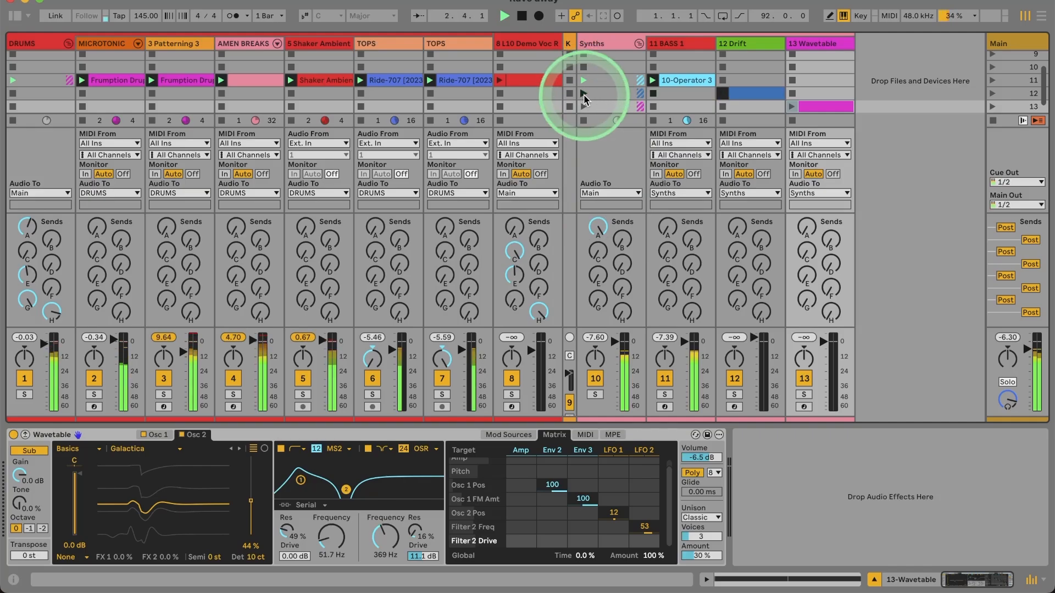
click(583, 80)
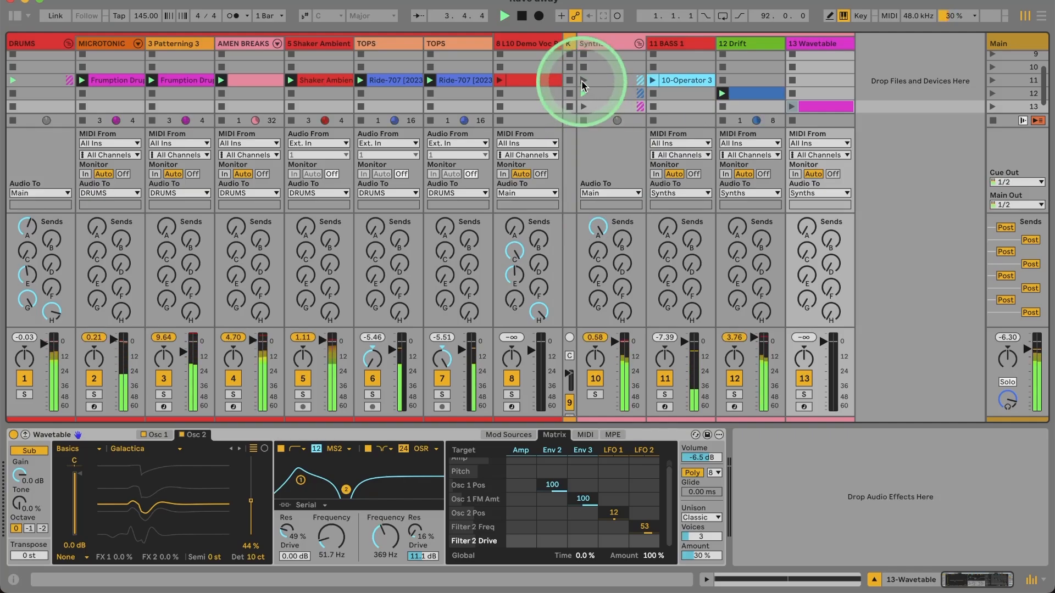
click(584, 106)
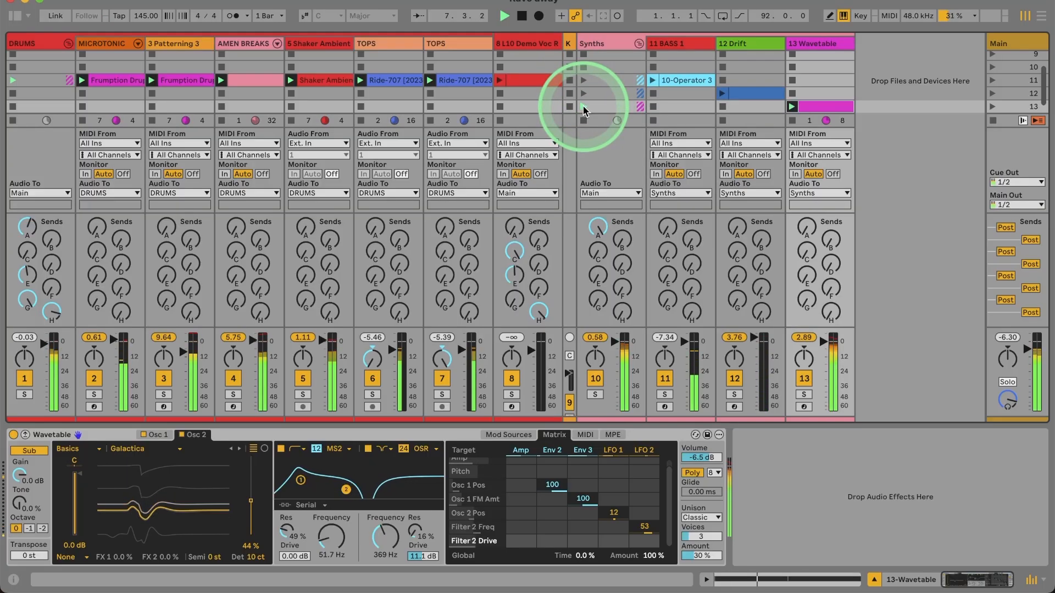
click(586, 80)
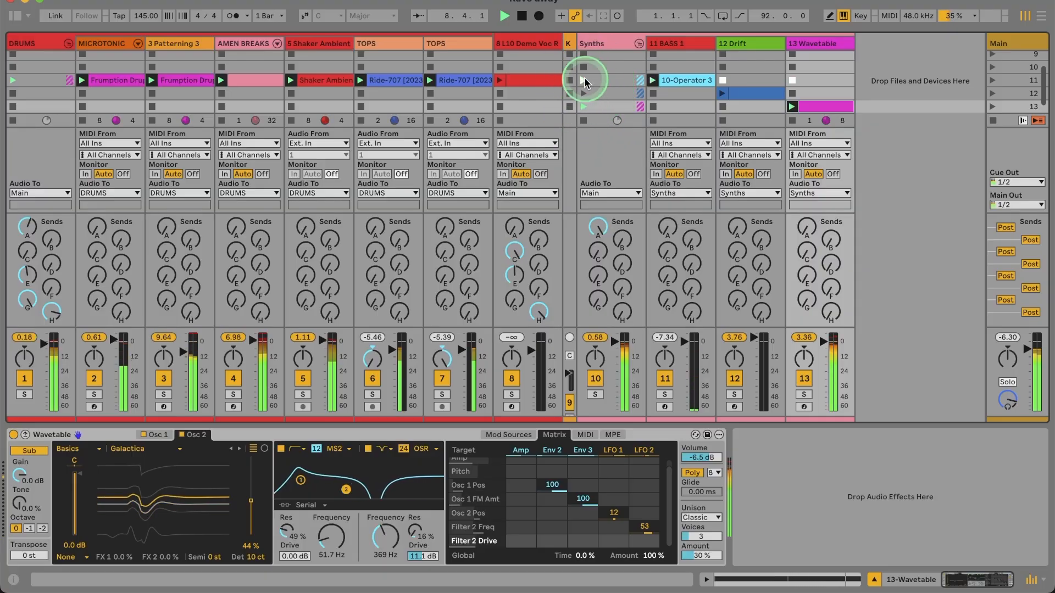
click(587, 96)
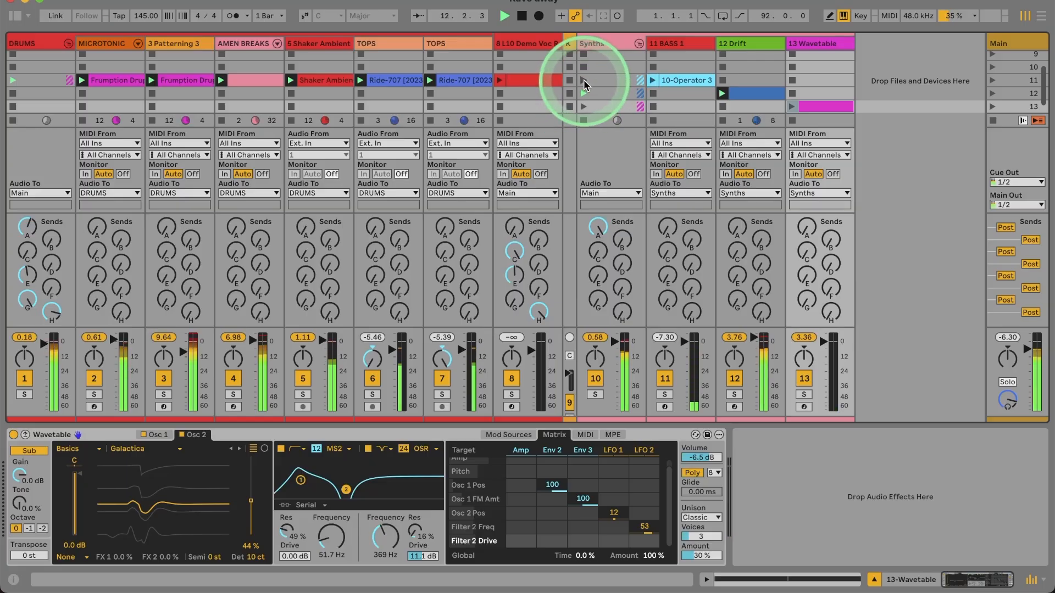
click(583, 80)
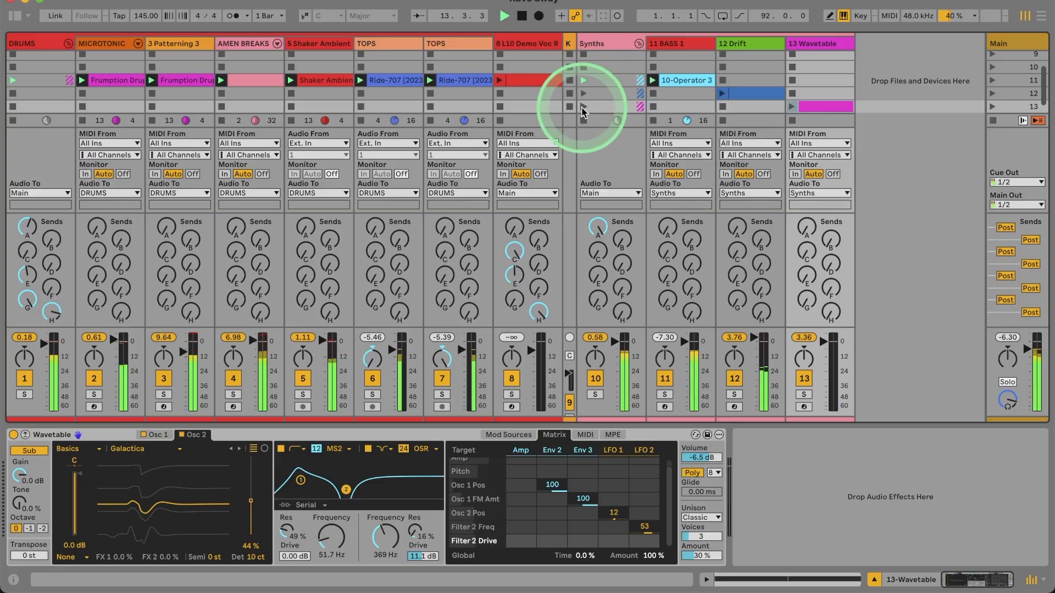
click(584, 107)
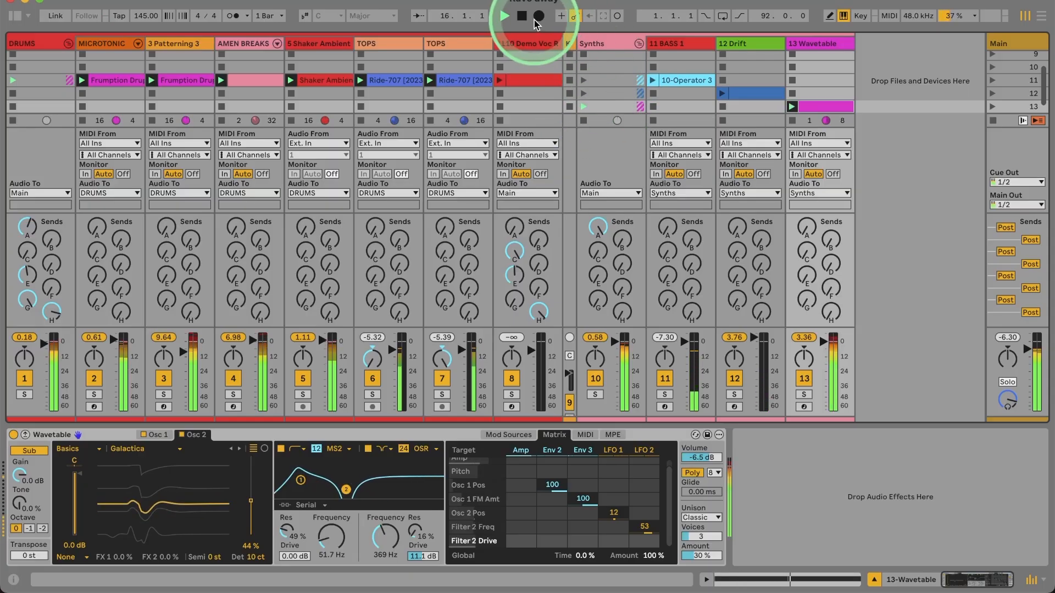
click(523, 19)
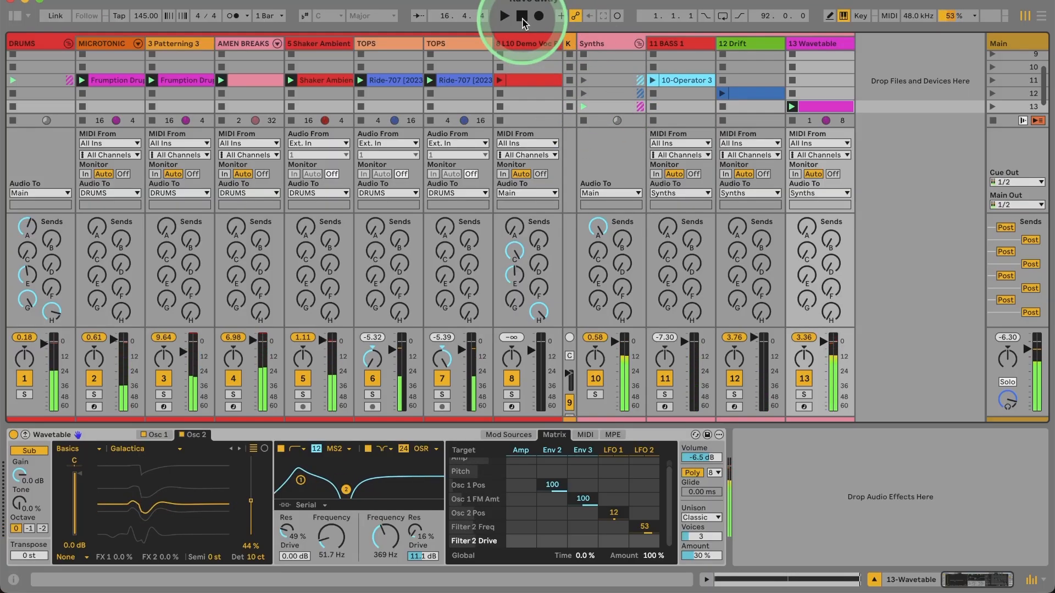